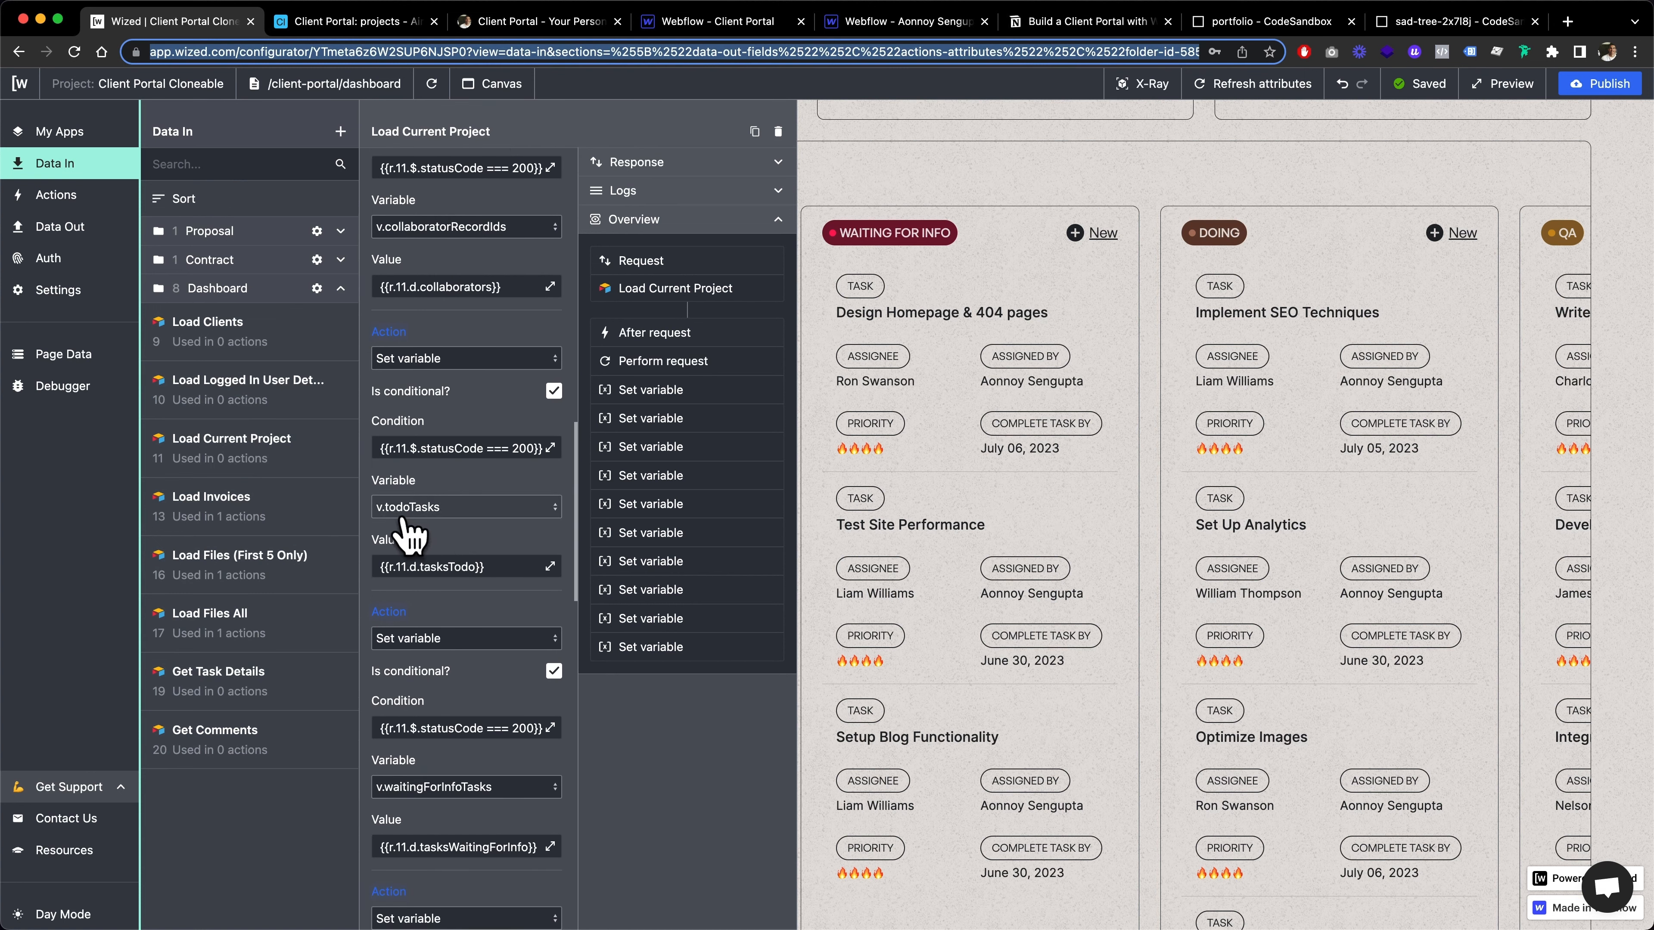
Switch to the projects table in Airtable, find the tasksTodo column and widen it slightly
{"action": "left_click", "coordinate": [482, 515]}
{"action": "left_click", "coordinate": [465, 494]}
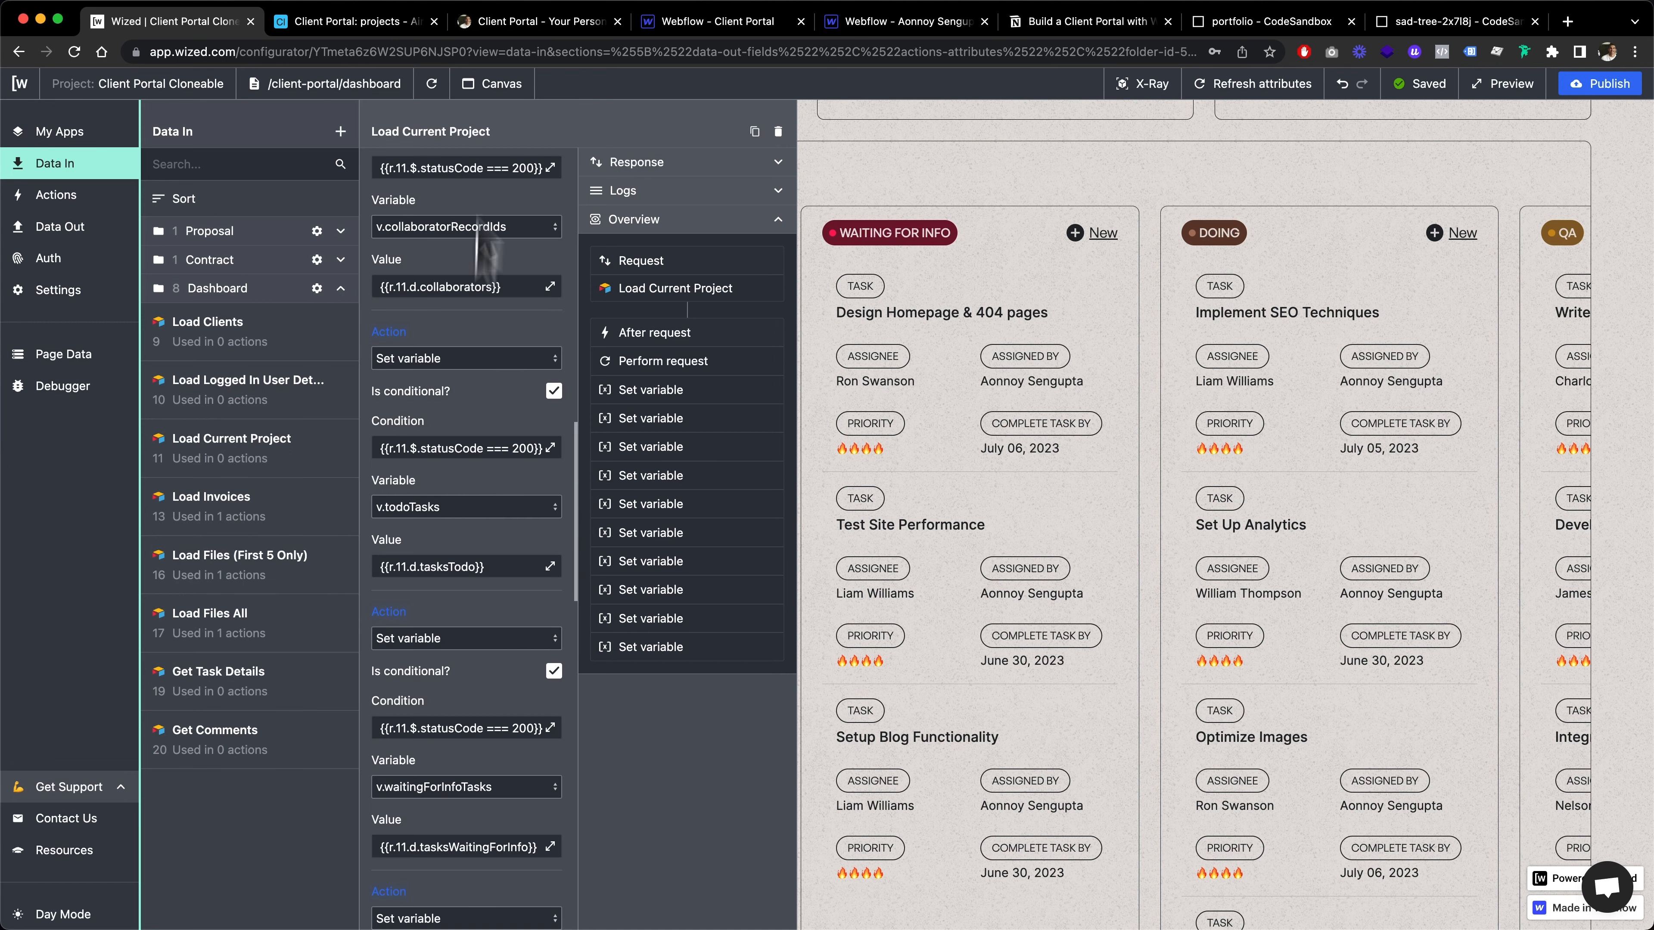
{"action": "left_click", "coordinate": [358, 21]}
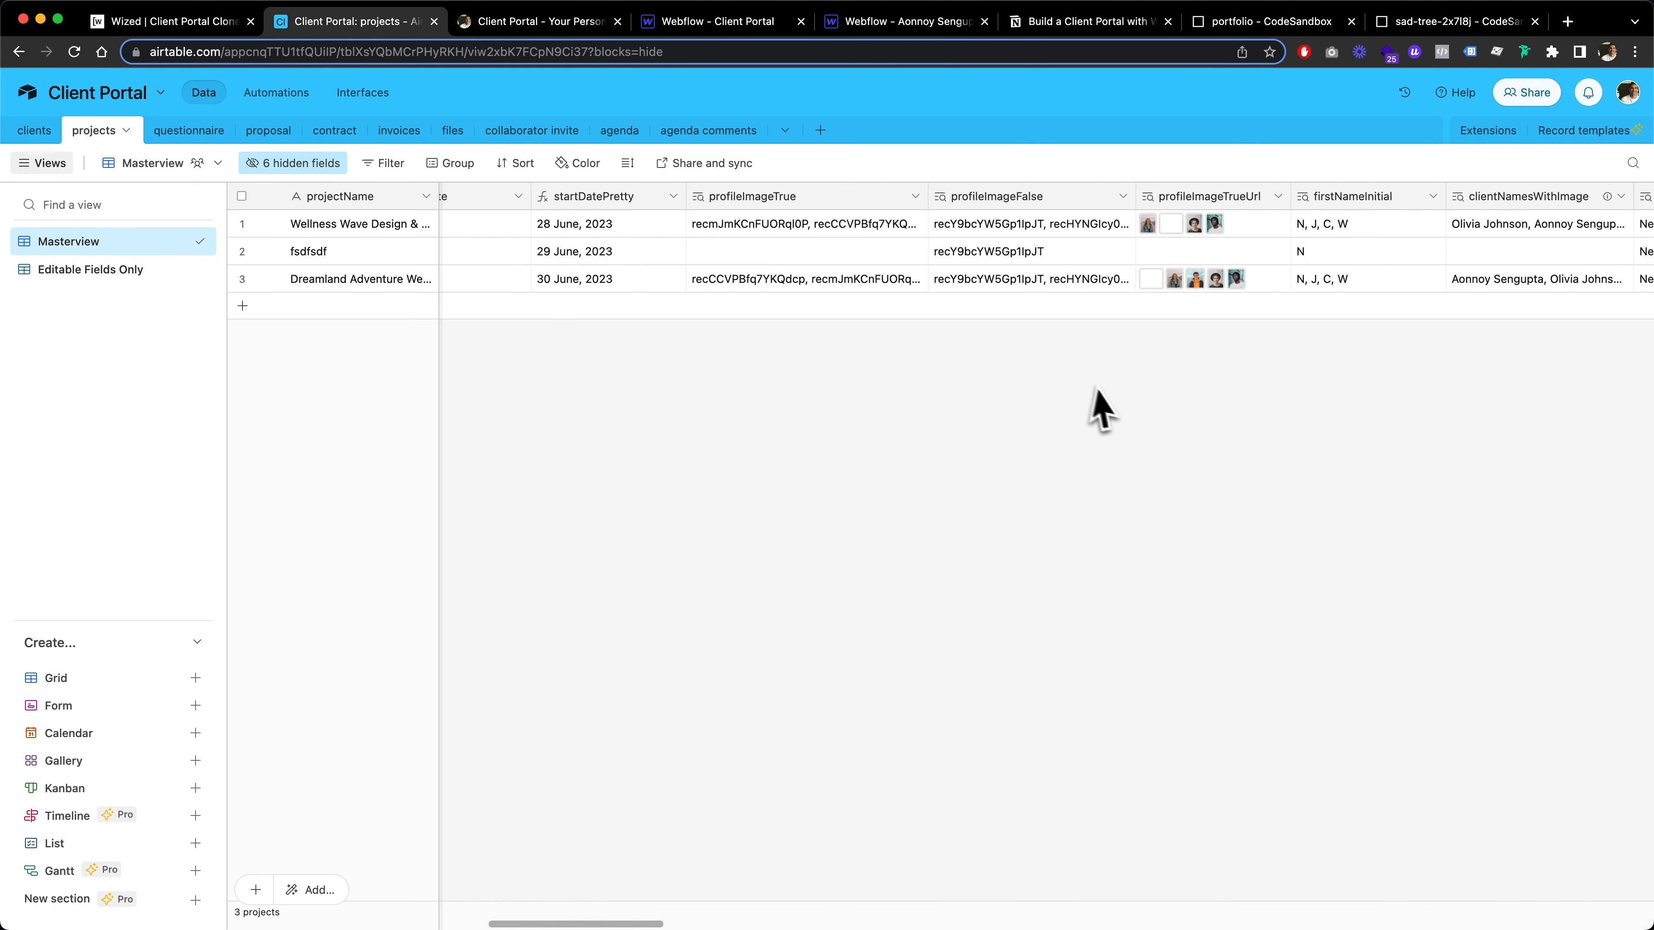
{"action": "scroll", "coordinate": [1116, 410], "scroll_direction": "right", "scroll_amount": 15}
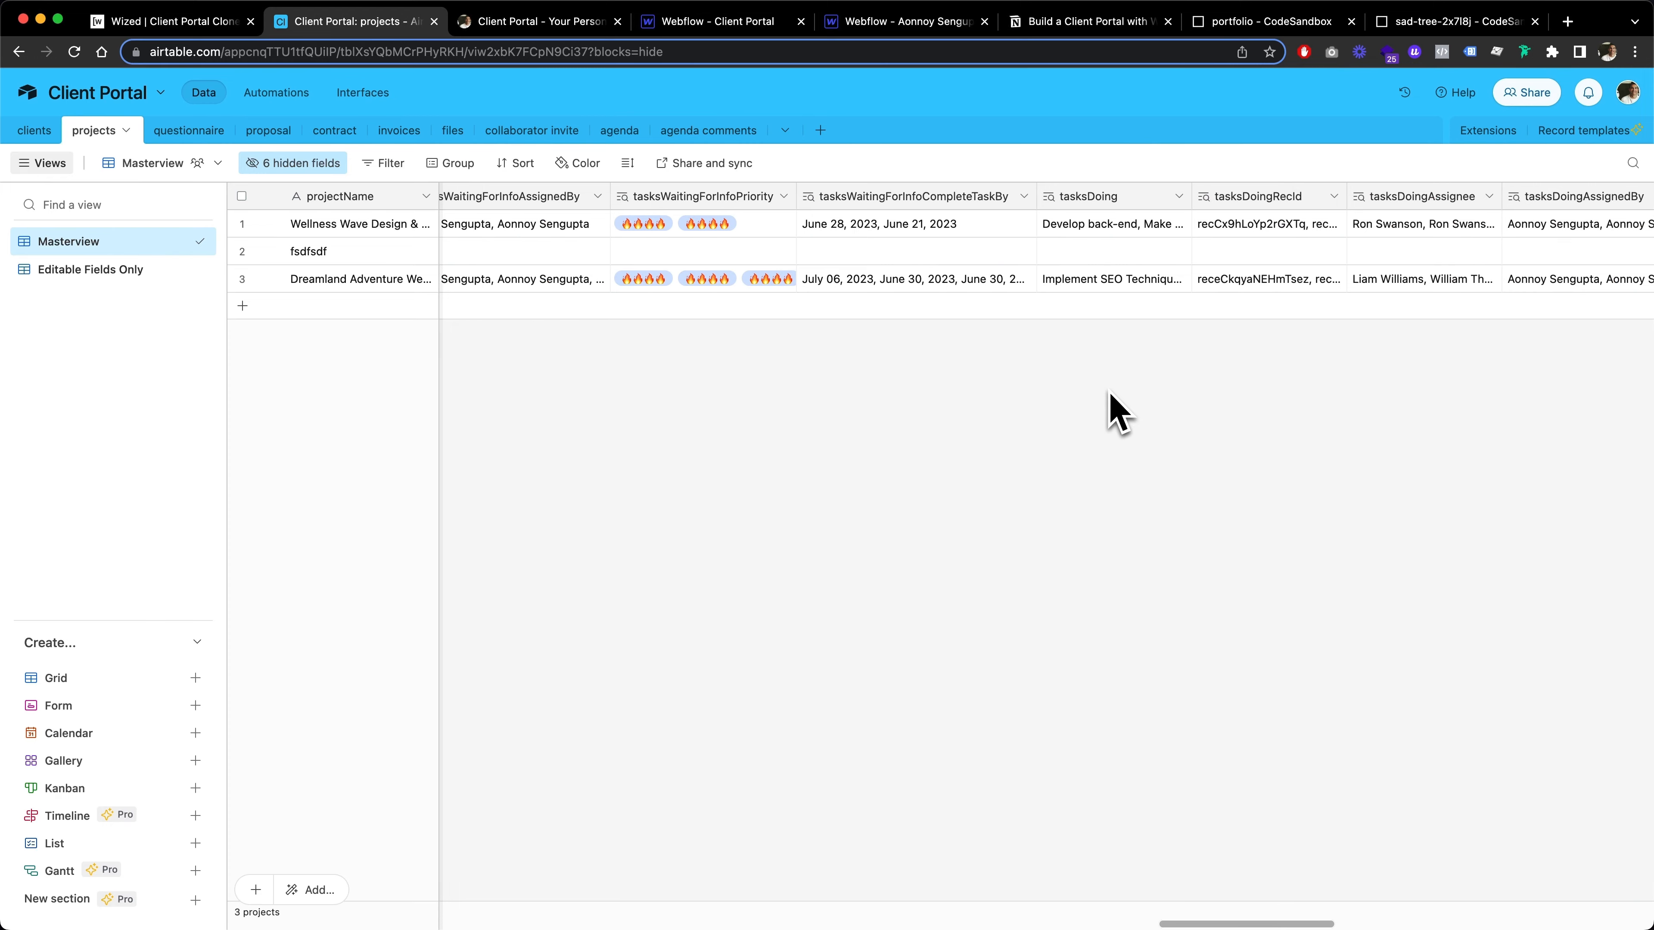
{"action": "scroll", "coordinate": [1117, 411], "scroll_direction": "left", "scroll_amount": 3}
{"action": "scroll", "coordinate": [1116, 410], "scroll_direction": "left", "scroll_amount": 10}
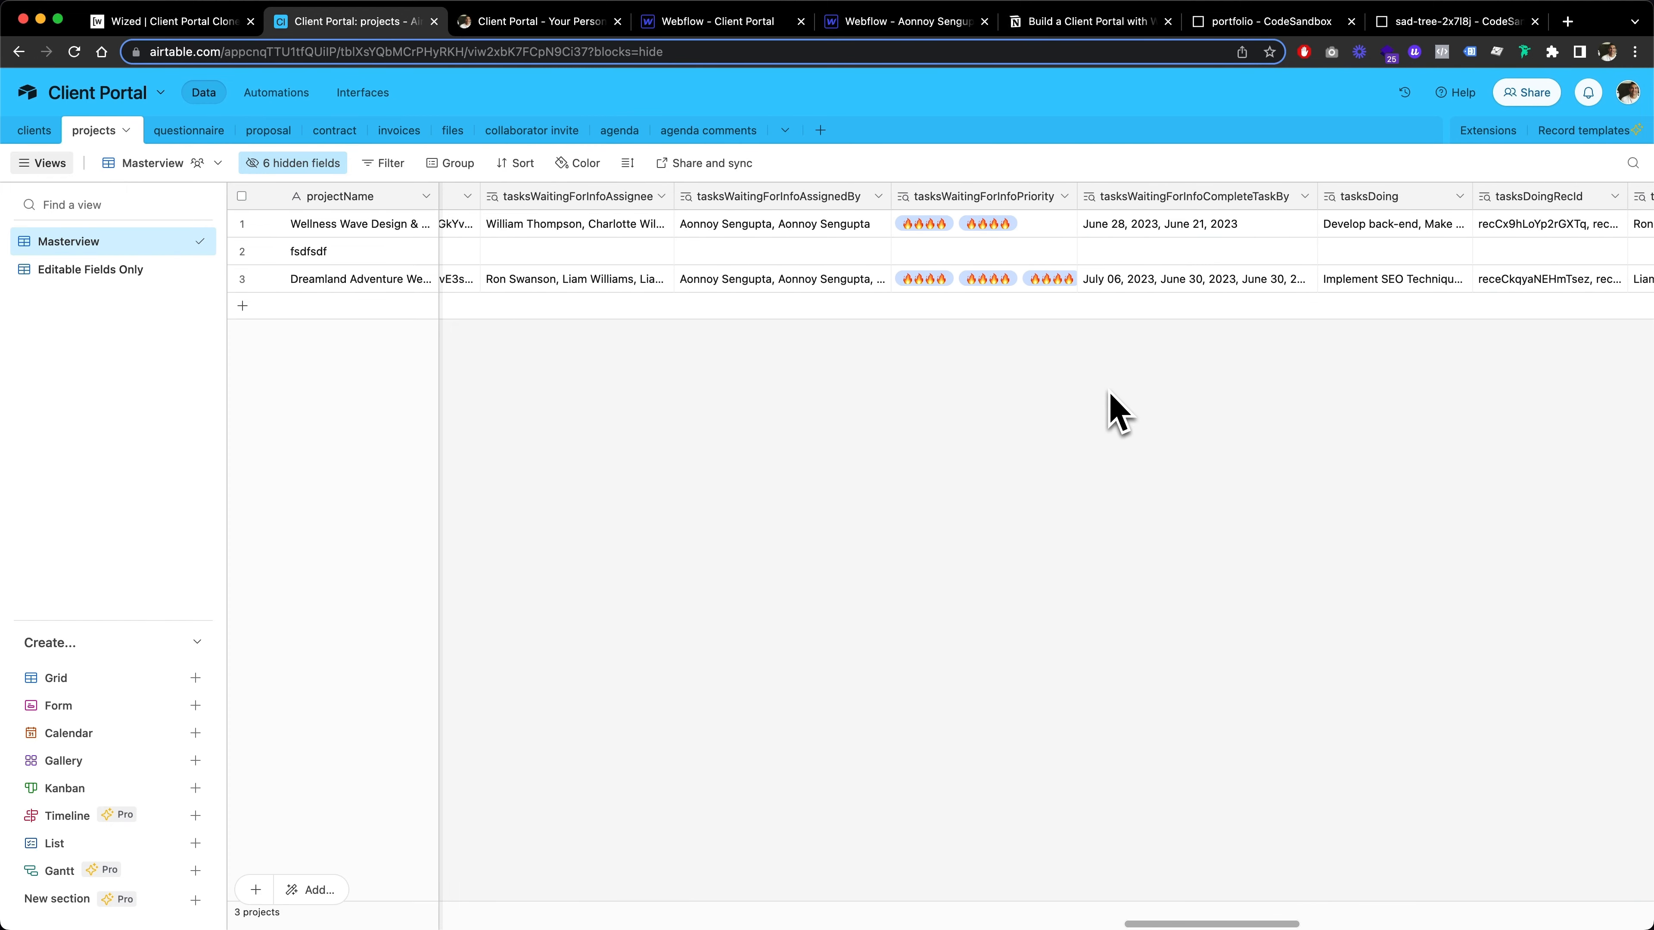
{"action": "scroll", "coordinate": [1116, 411], "scroll_direction": "left", "scroll_amount": 5}
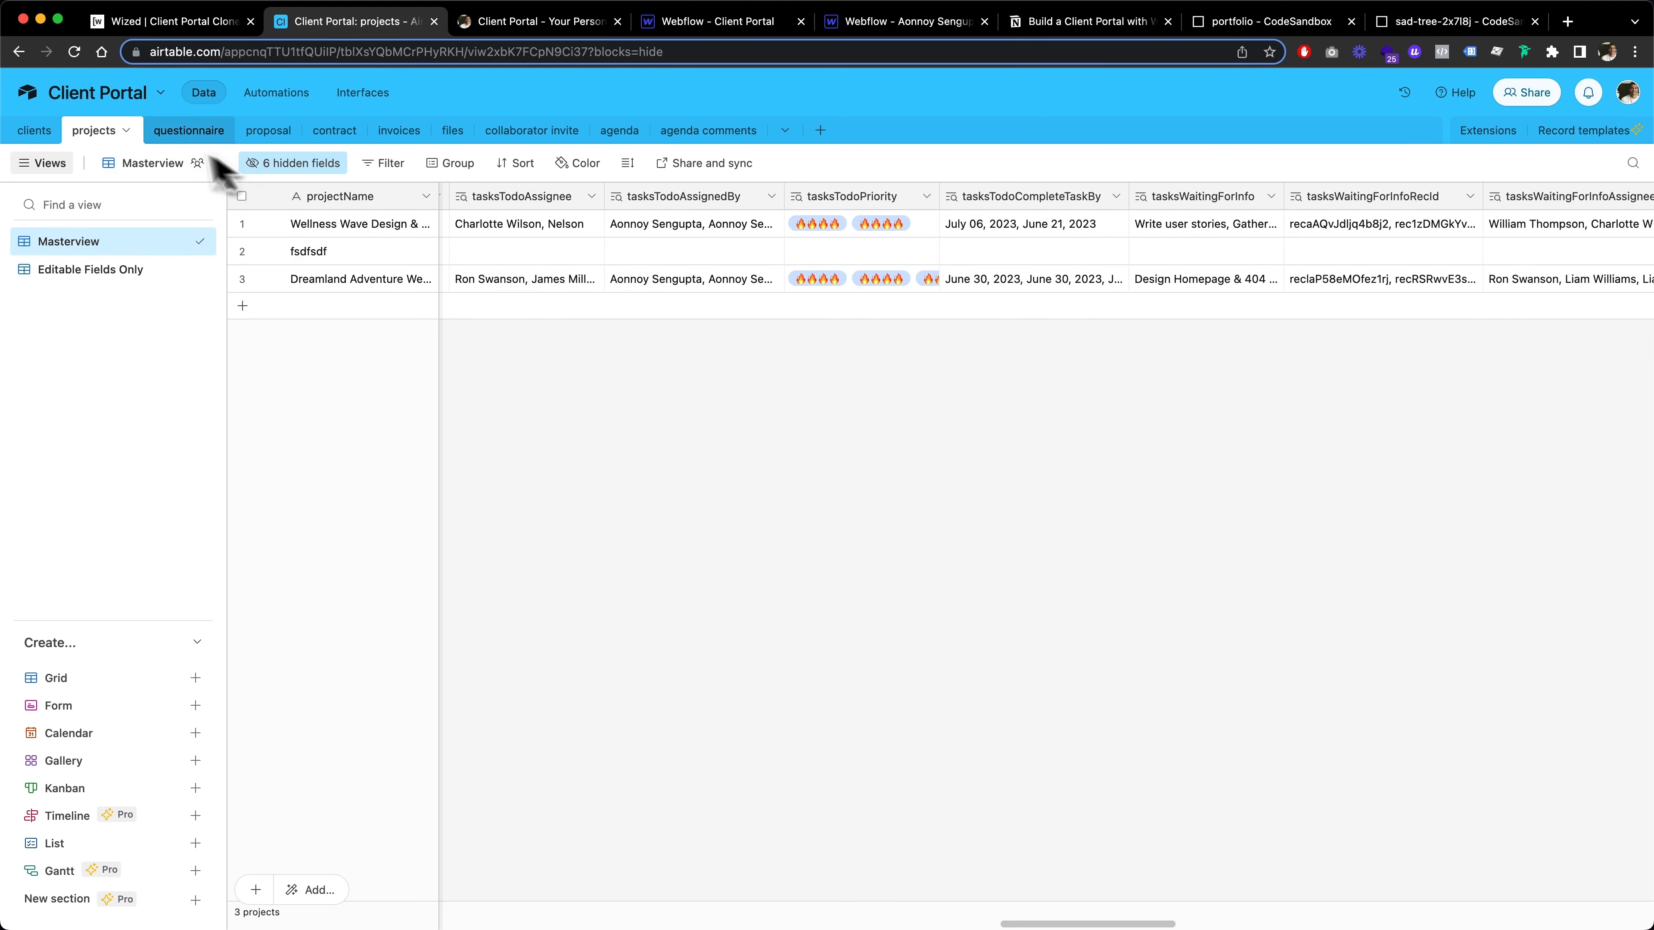
{"action": "scroll", "coordinate": [952, 284], "scroll_direction": "left", "scroll_amount": 3}
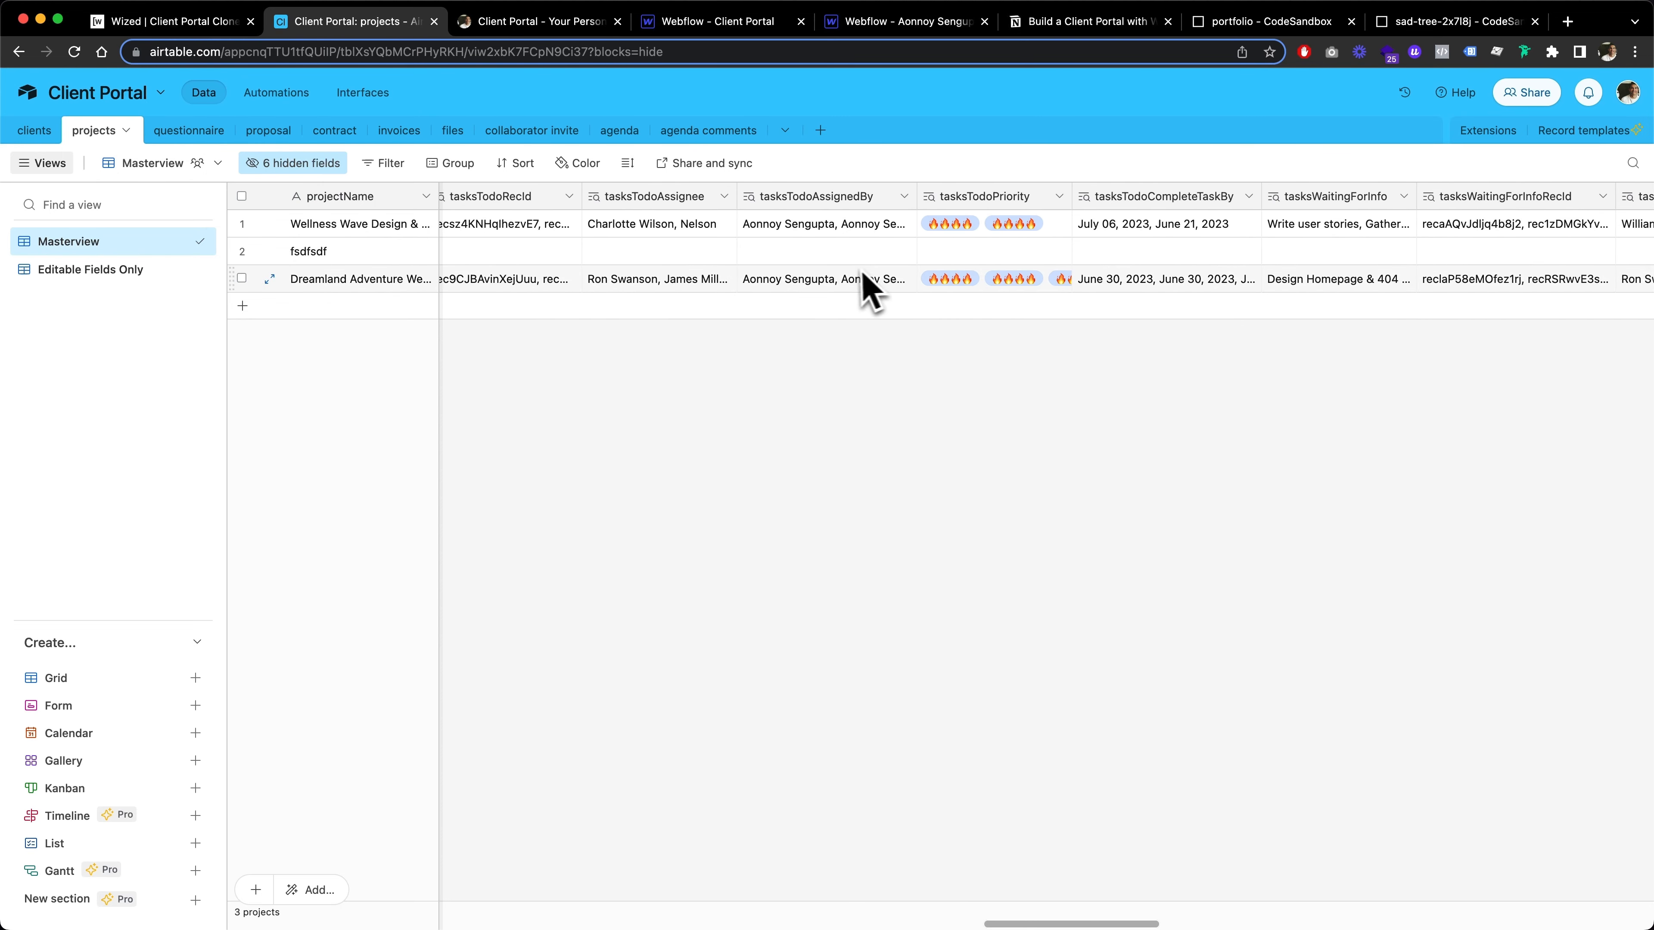
{"action": "scroll", "coordinate": [859, 288], "scroll_direction": "left", "scroll_amount": 8}
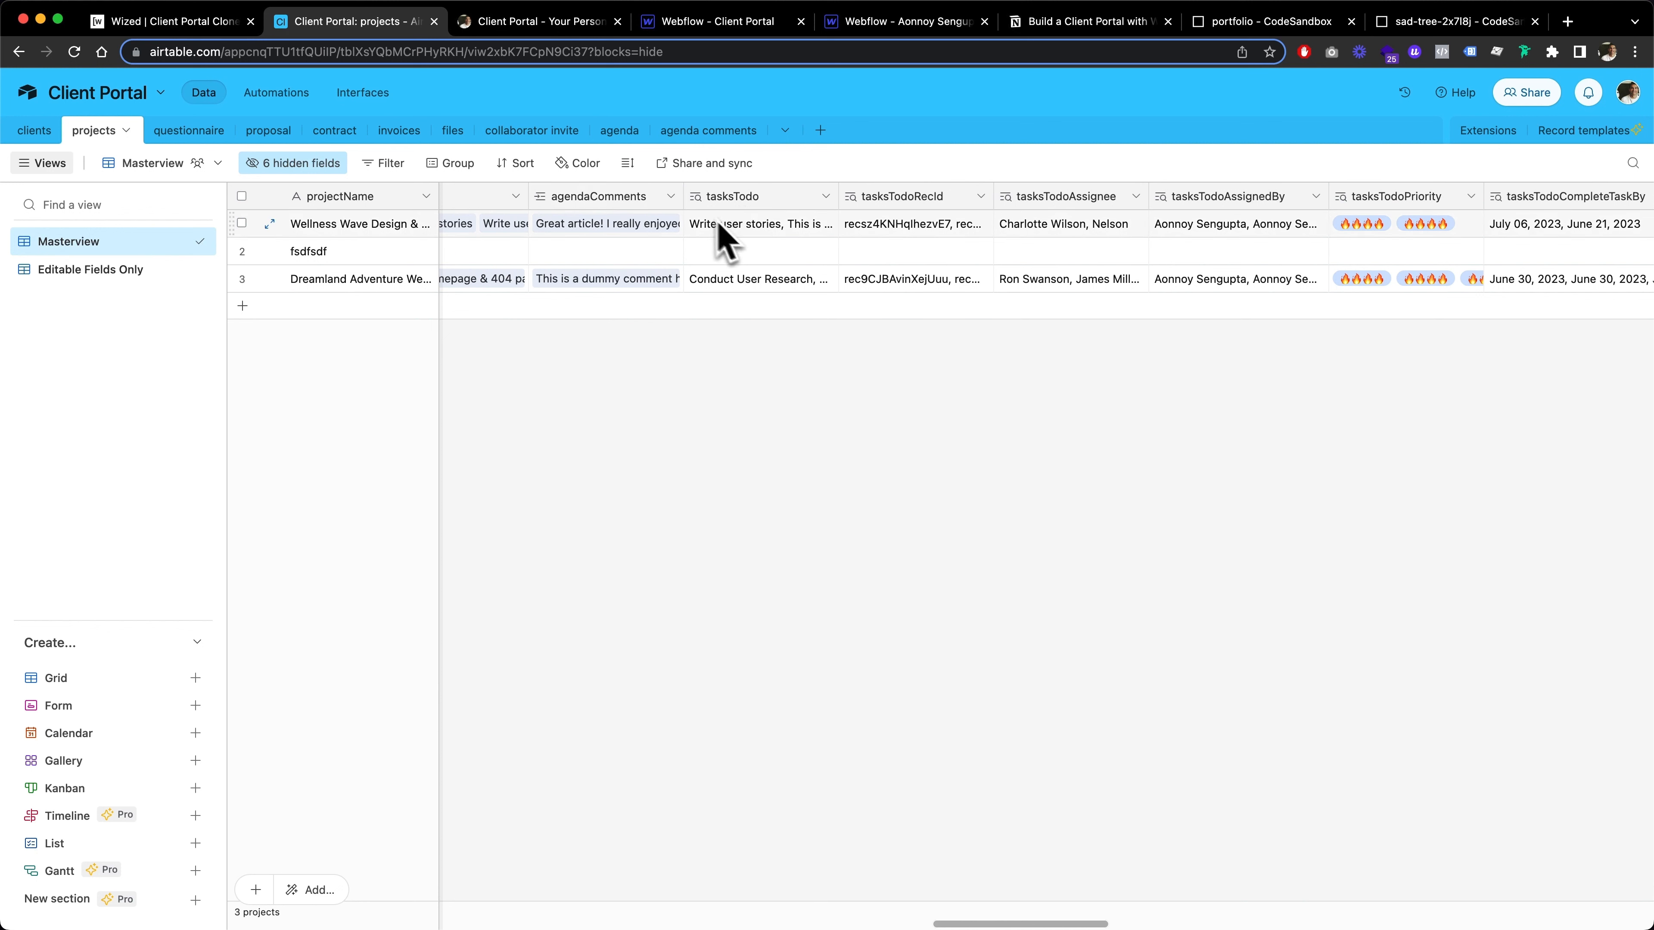
{"action": "mouse_move", "coordinate": [826, 195]}
{"action": "left_mouse_down"}
{"action": "mouse_move", "coordinate": [908, 196]}
{"action": "mouse_move", "coordinate": [856, 196]}
{"action": "left_mouse_up"}
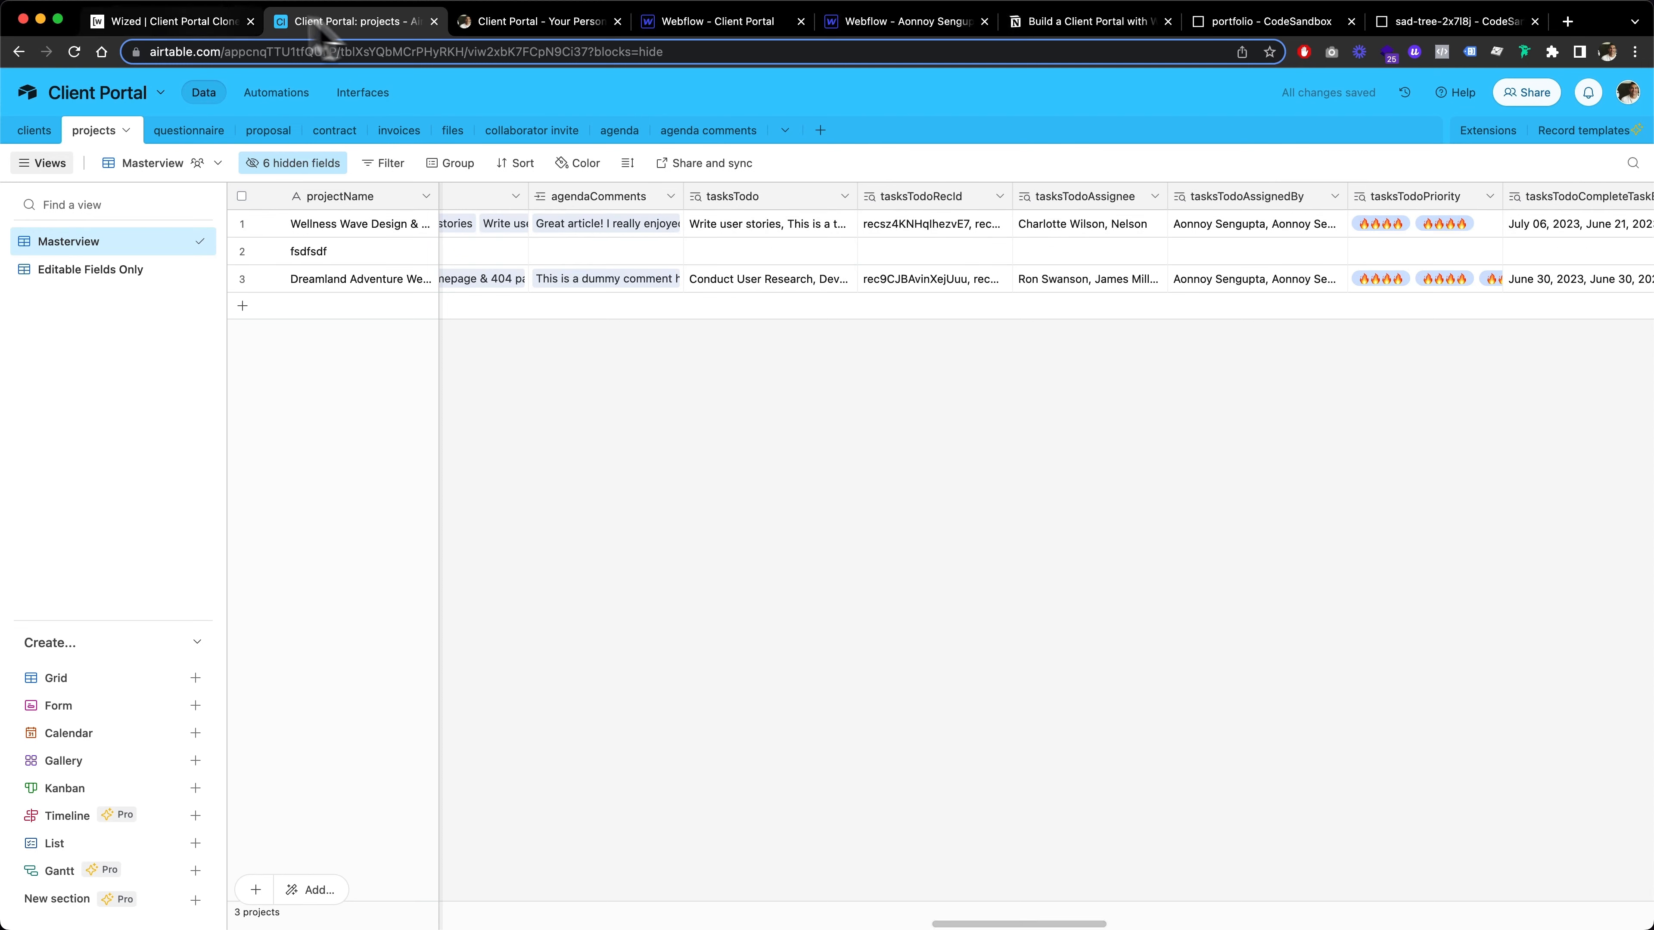
Switch to the live client portal dashboard and close the Edit Task form
{"action": "left_click", "coordinate": [185, 37]}
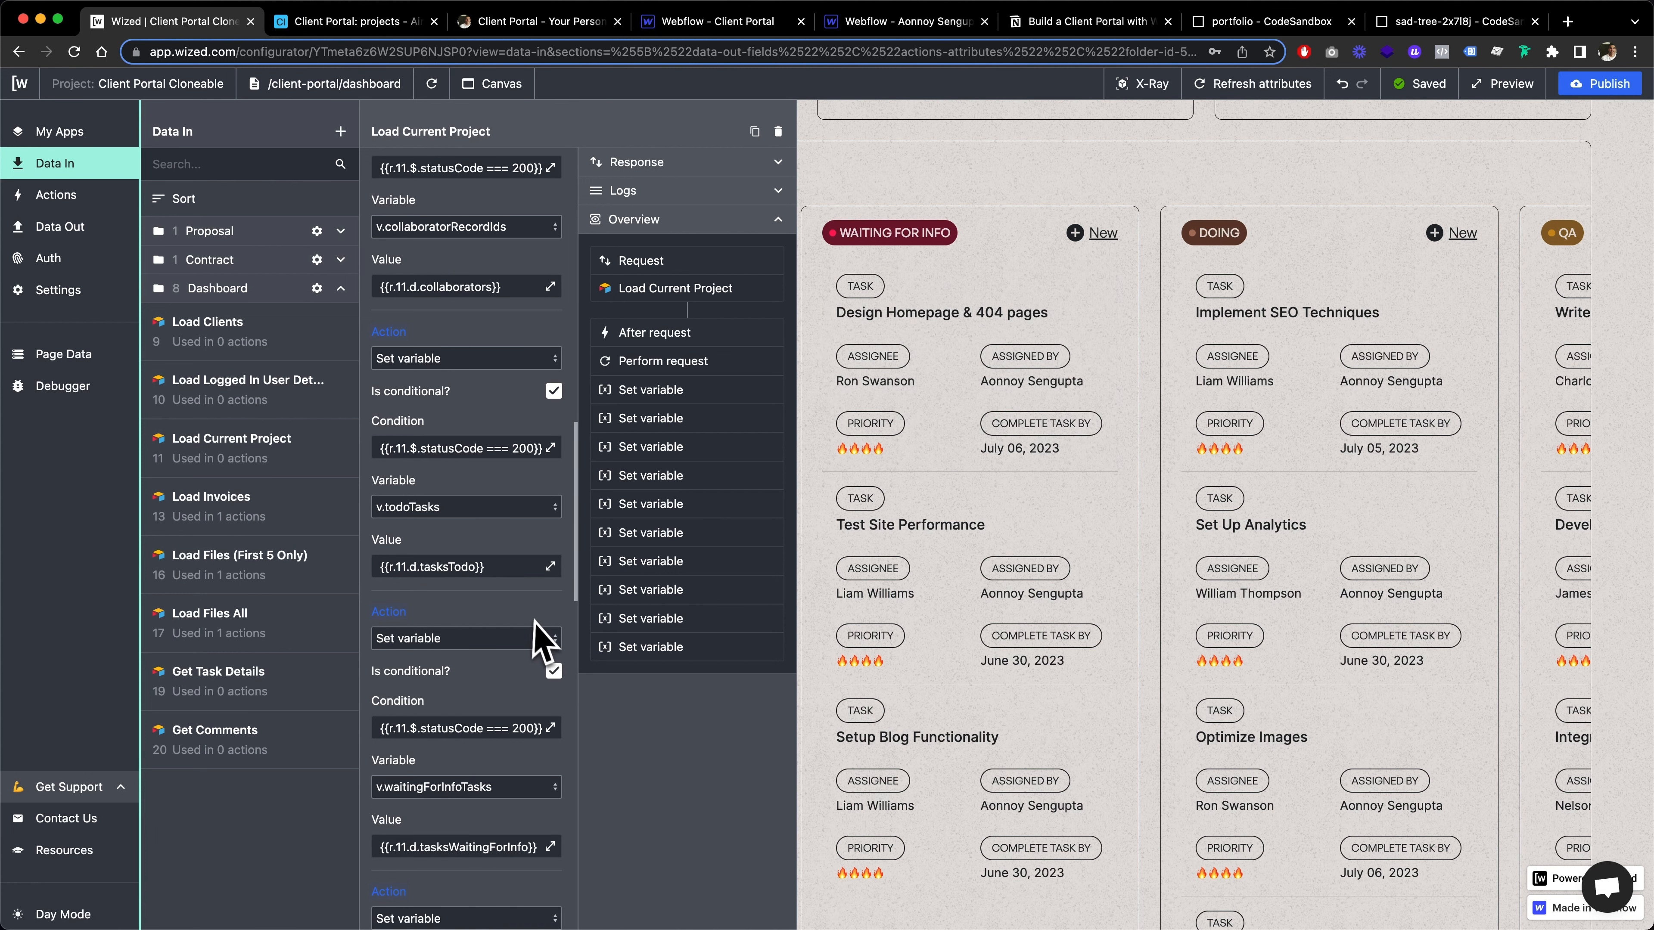
{"action": "left_click", "coordinate": [498, 22]}
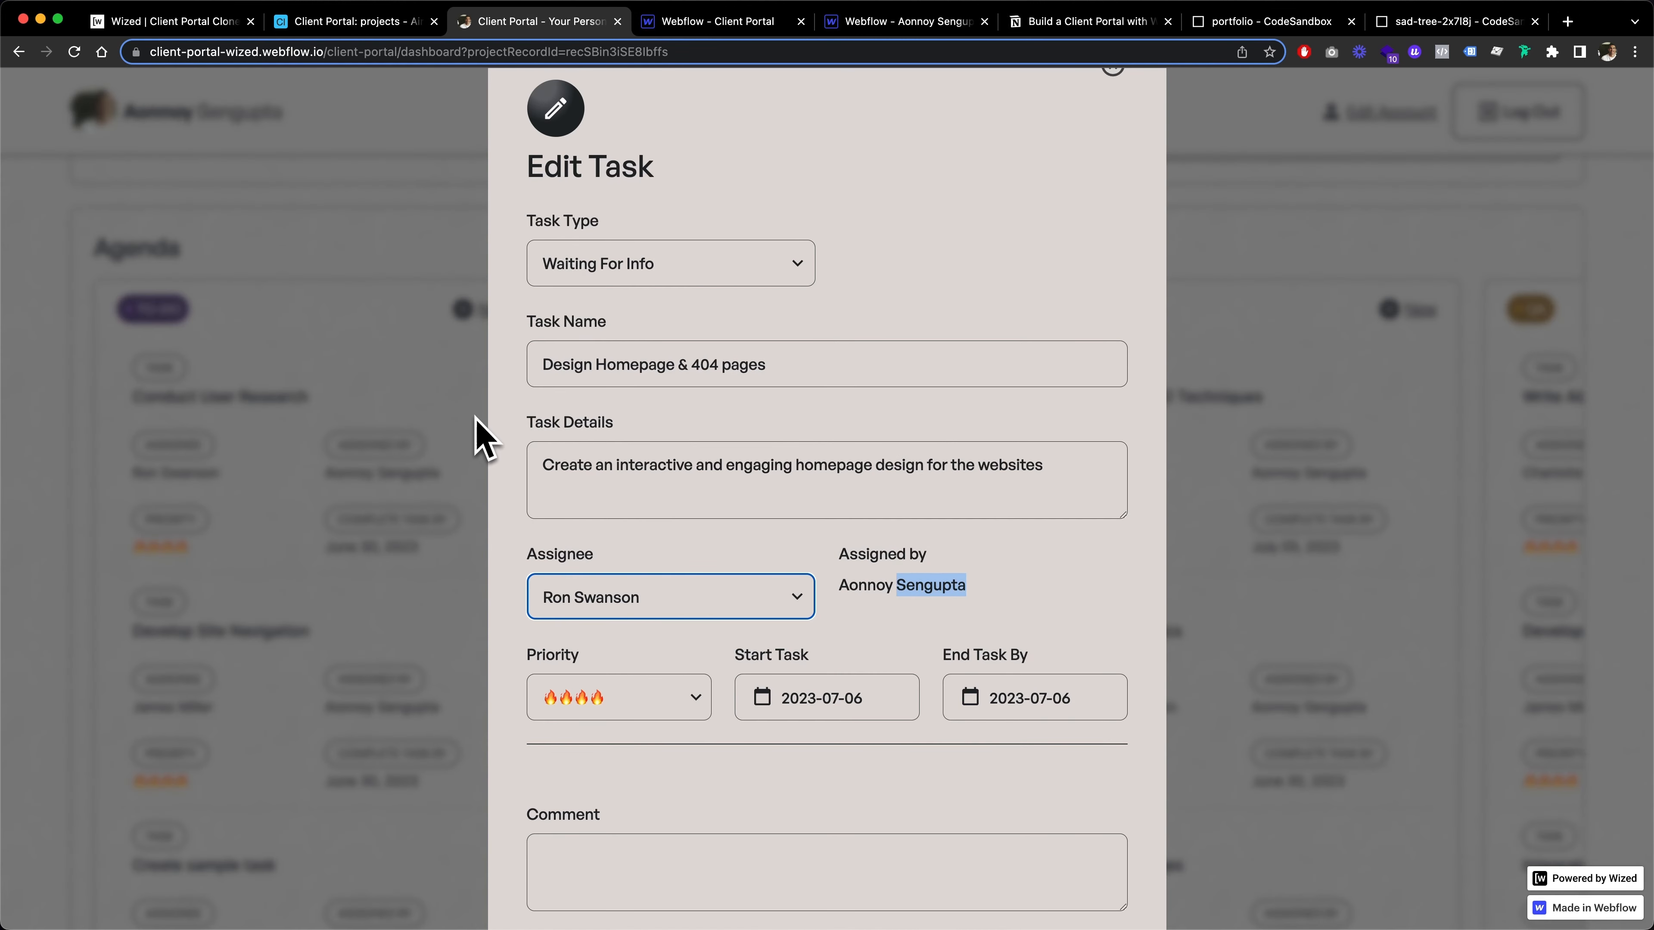
{"action": "scroll", "coordinate": [1056, 317], "scroll_direction": "up", "scroll_amount": 2}
{"action": "left_click", "coordinate": [1111, 144]}
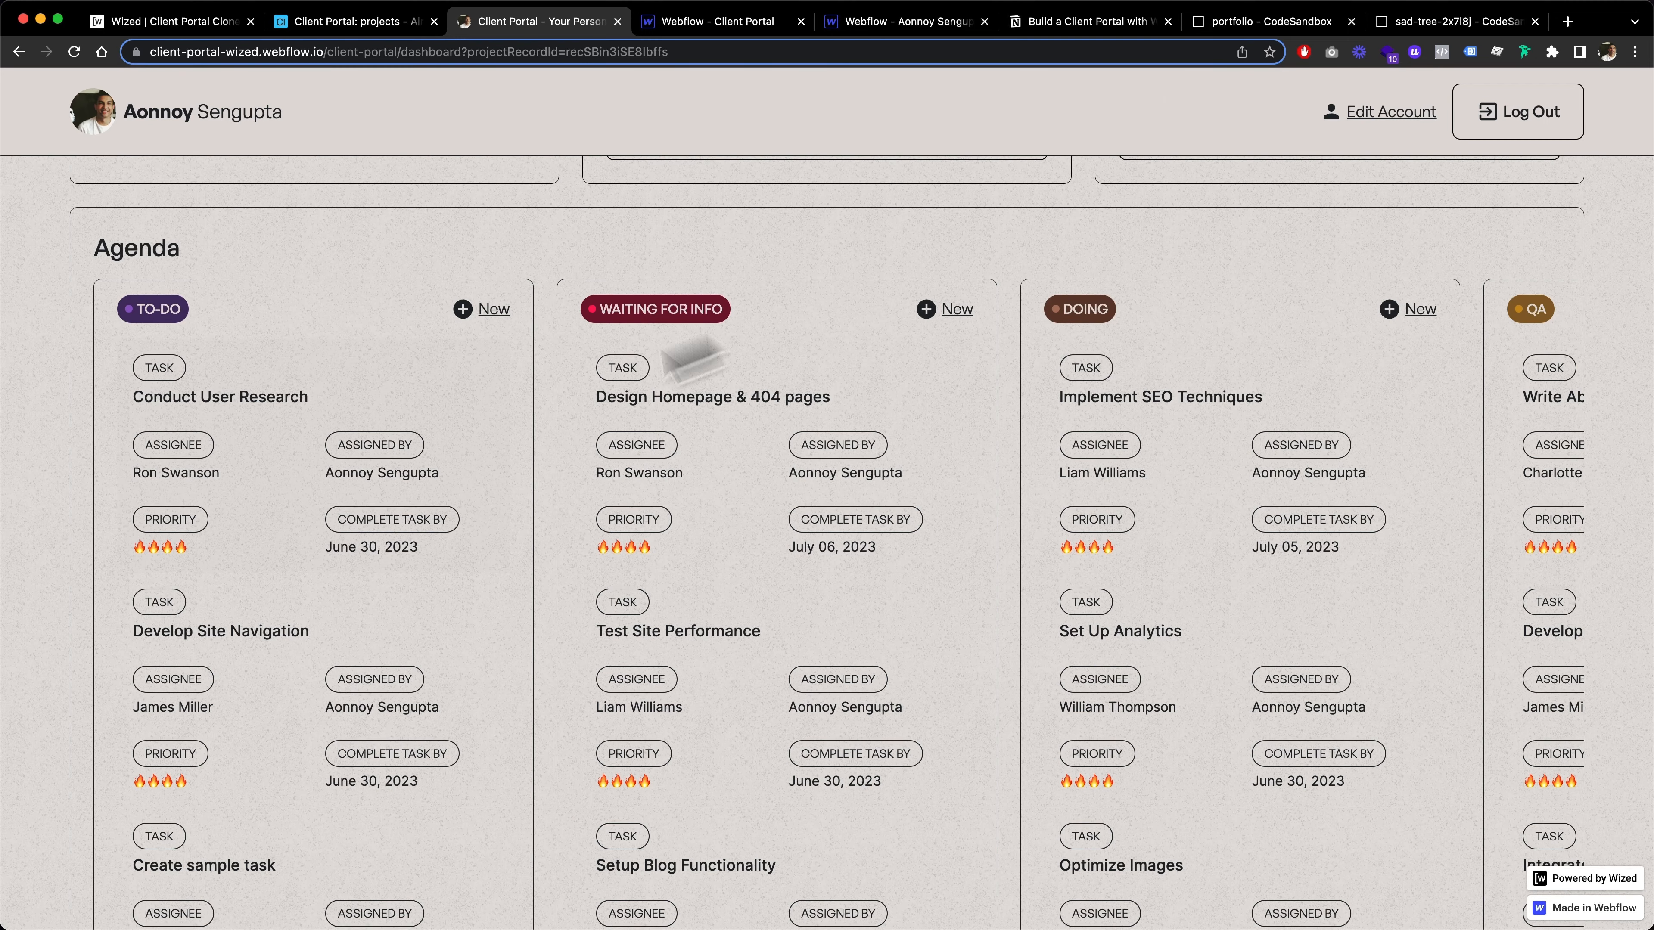
Review the Agenda board's task columns from To-Do through Done on the client portal dashboard
{"action": "scroll", "coordinate": [332, 547], "scroll_direction": "down", "scroll_amount": 1}
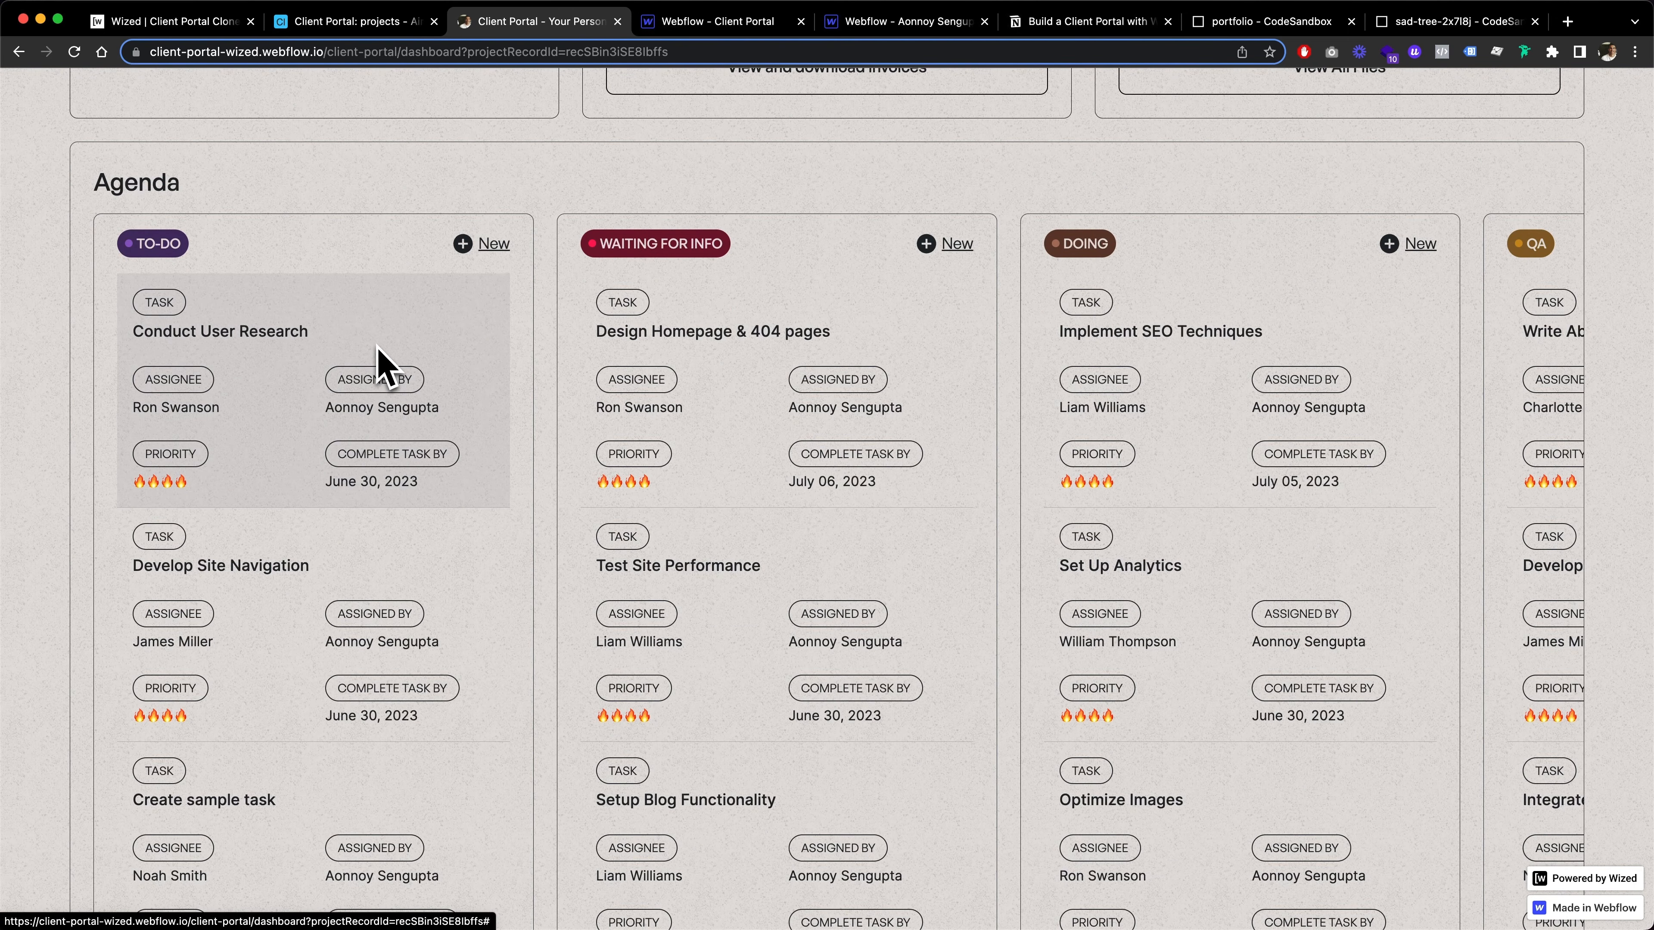
{"action": "scroll", "coordinate": [380, 365], "scroll_direction": "down", "scroll_amount": 1}
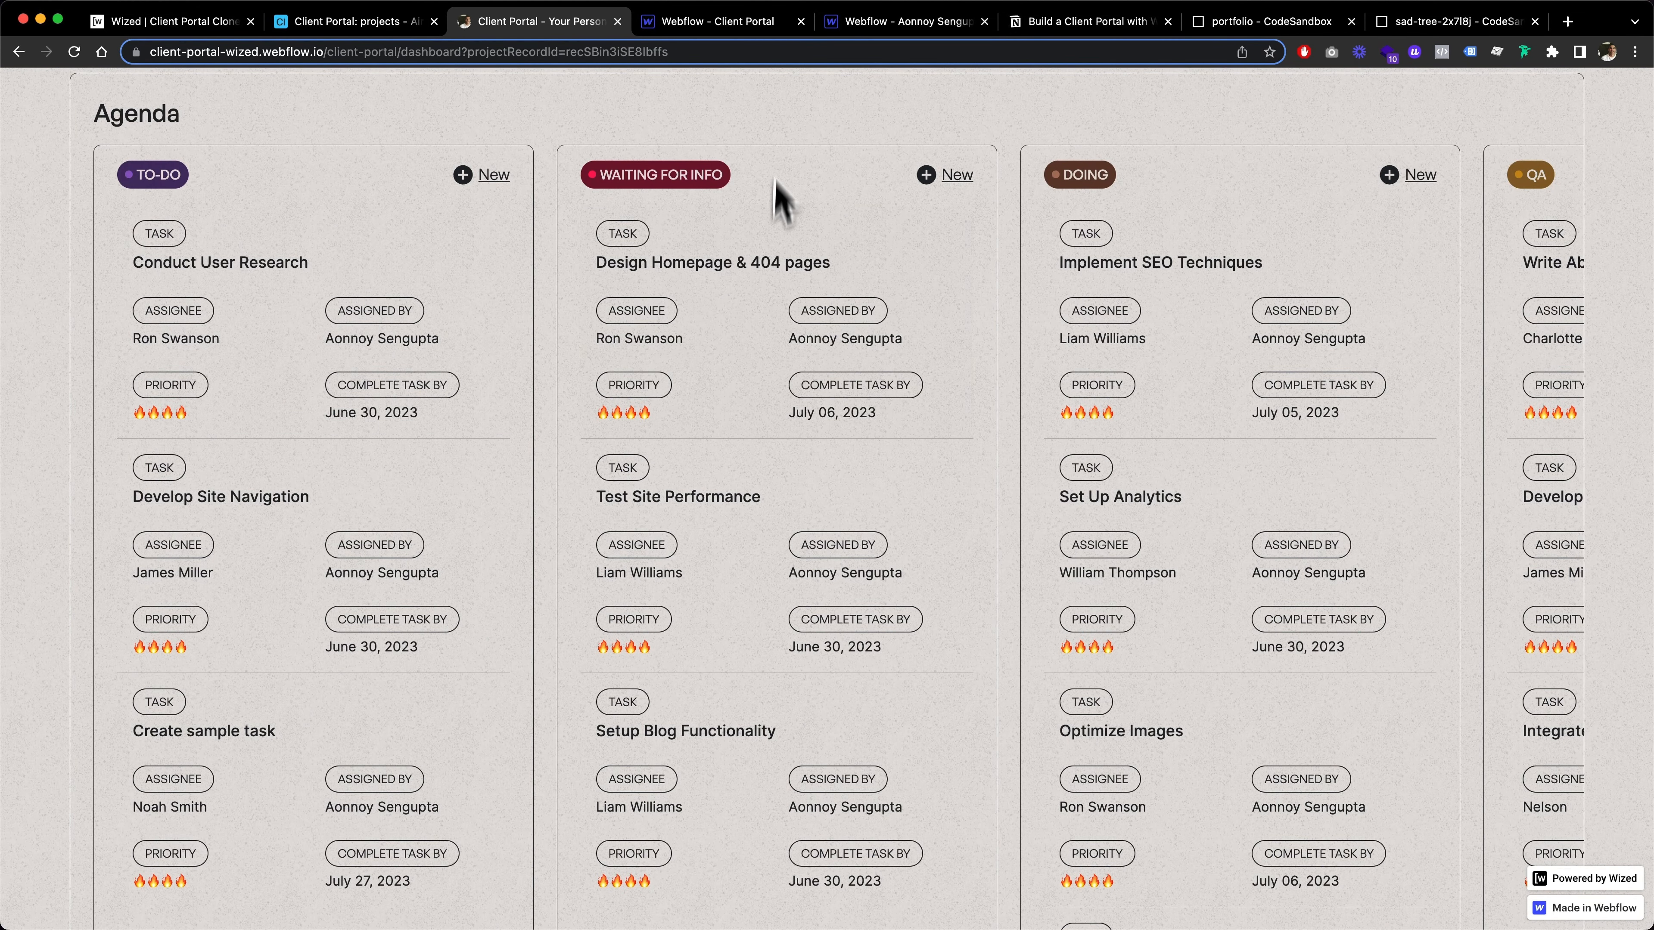
{"action": "scroll", "coordinate": [778, 199], "scroll_direction": "right", "scroll_amount": 10}
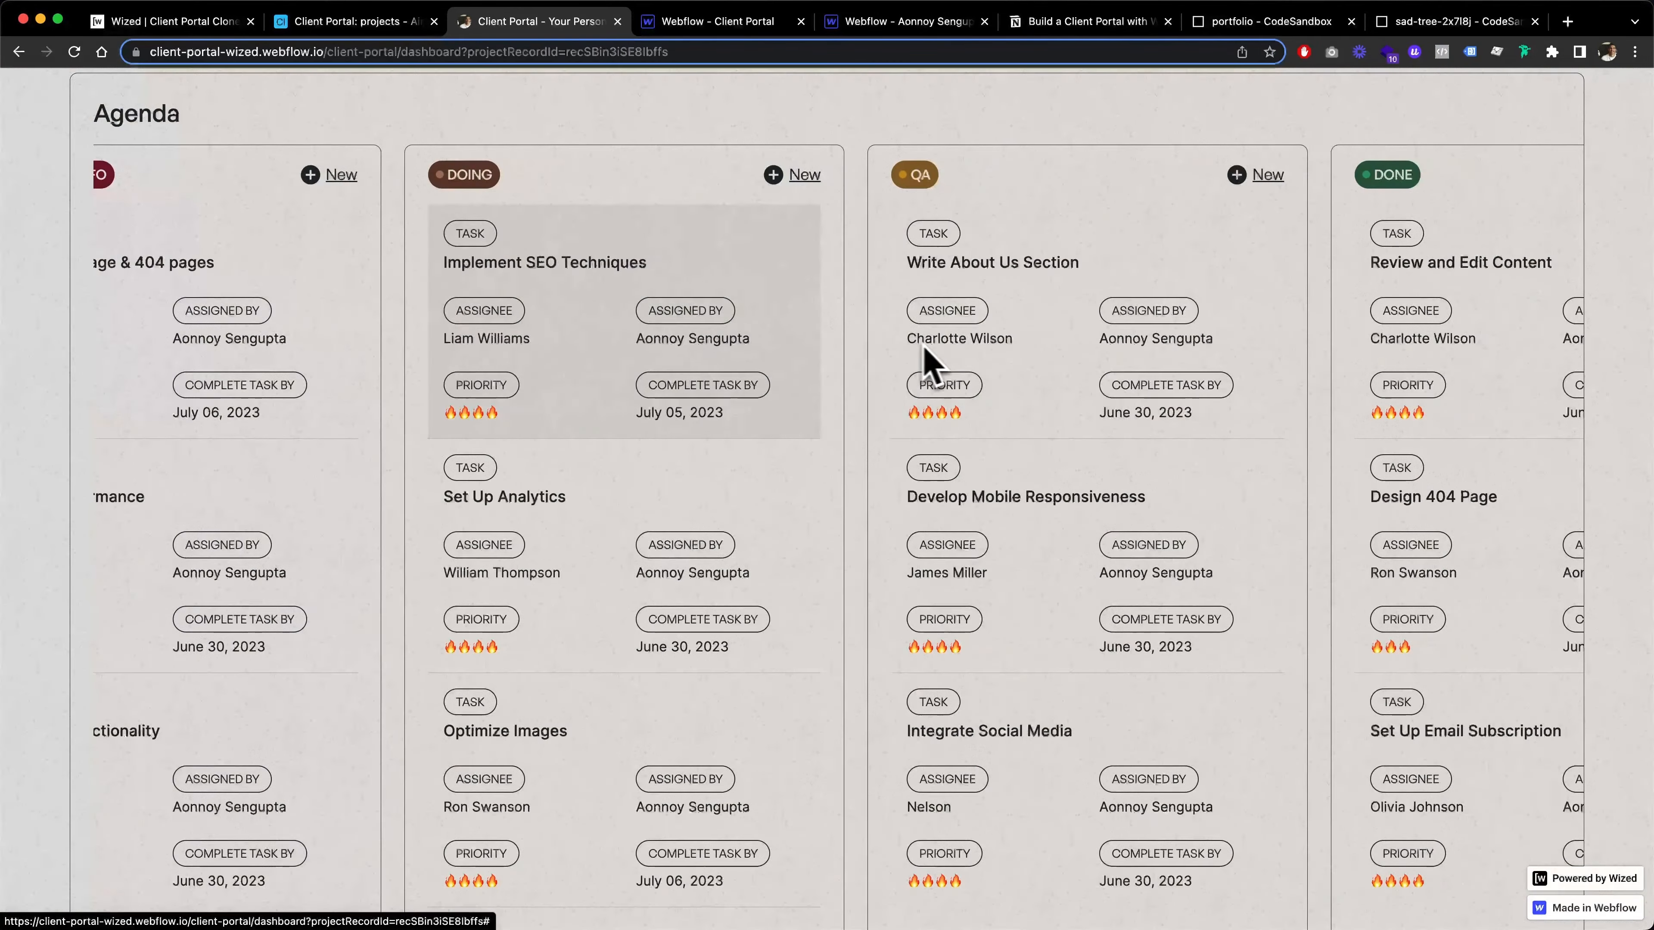
{"action": "scroll", "coordinate": [990, 222], "scroll_direction": "right", "scroll_amount": 5}
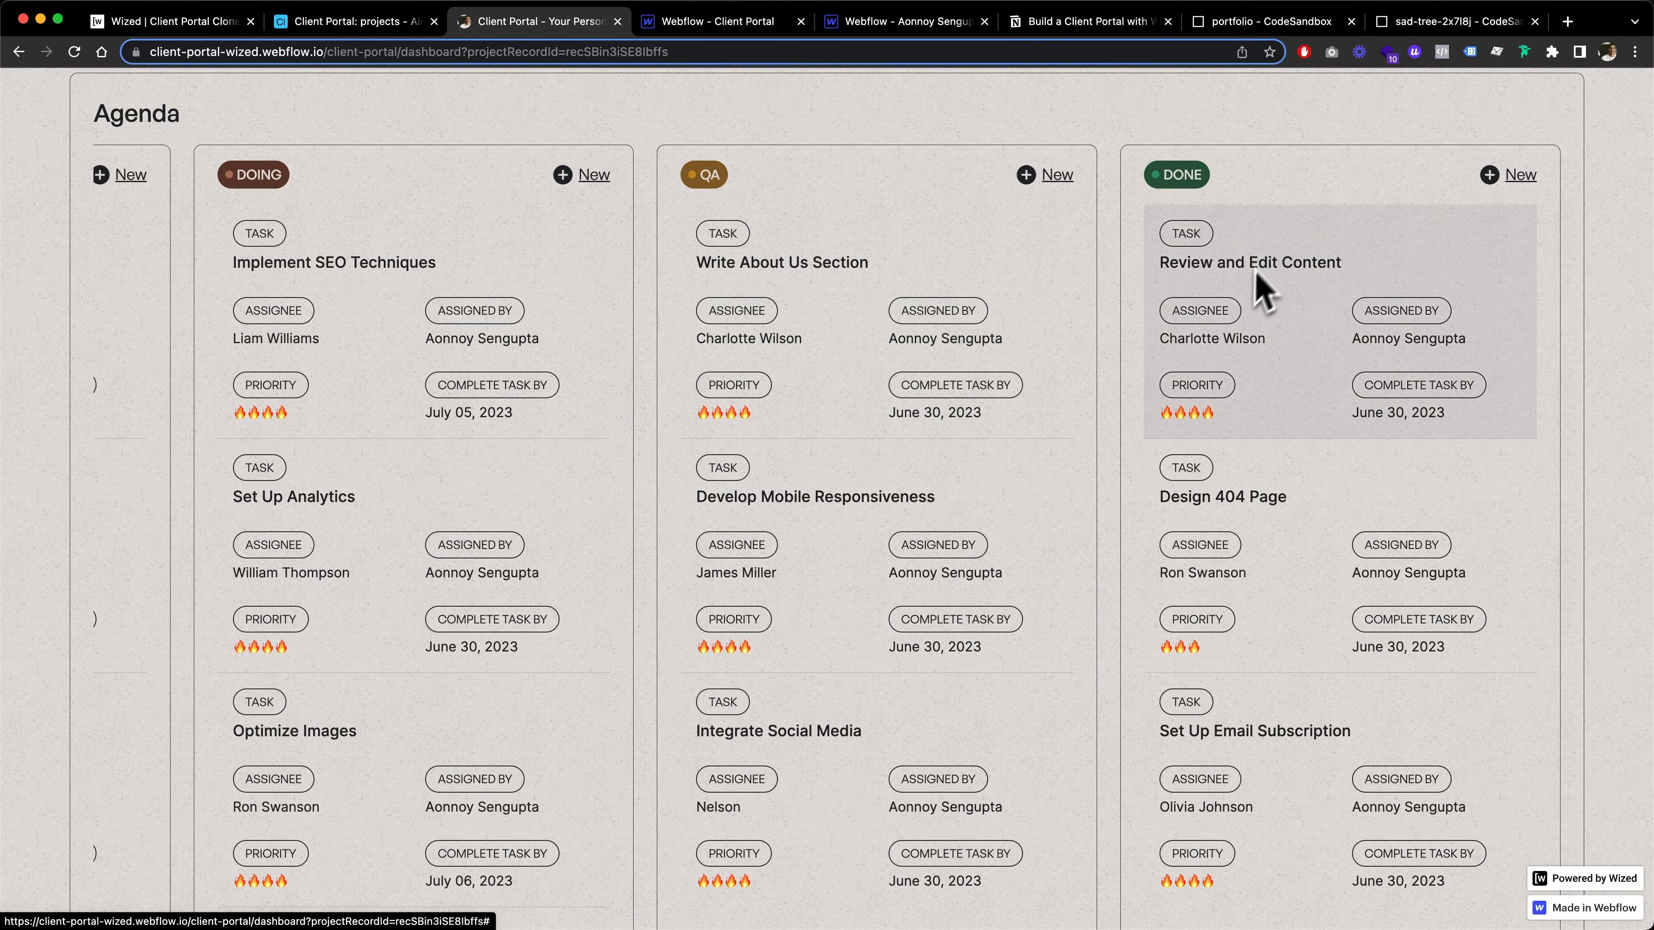
{"action": "scroll", "coordinate": [1262, 290], "scroll_direction": "left", "scroll_amount": 20}
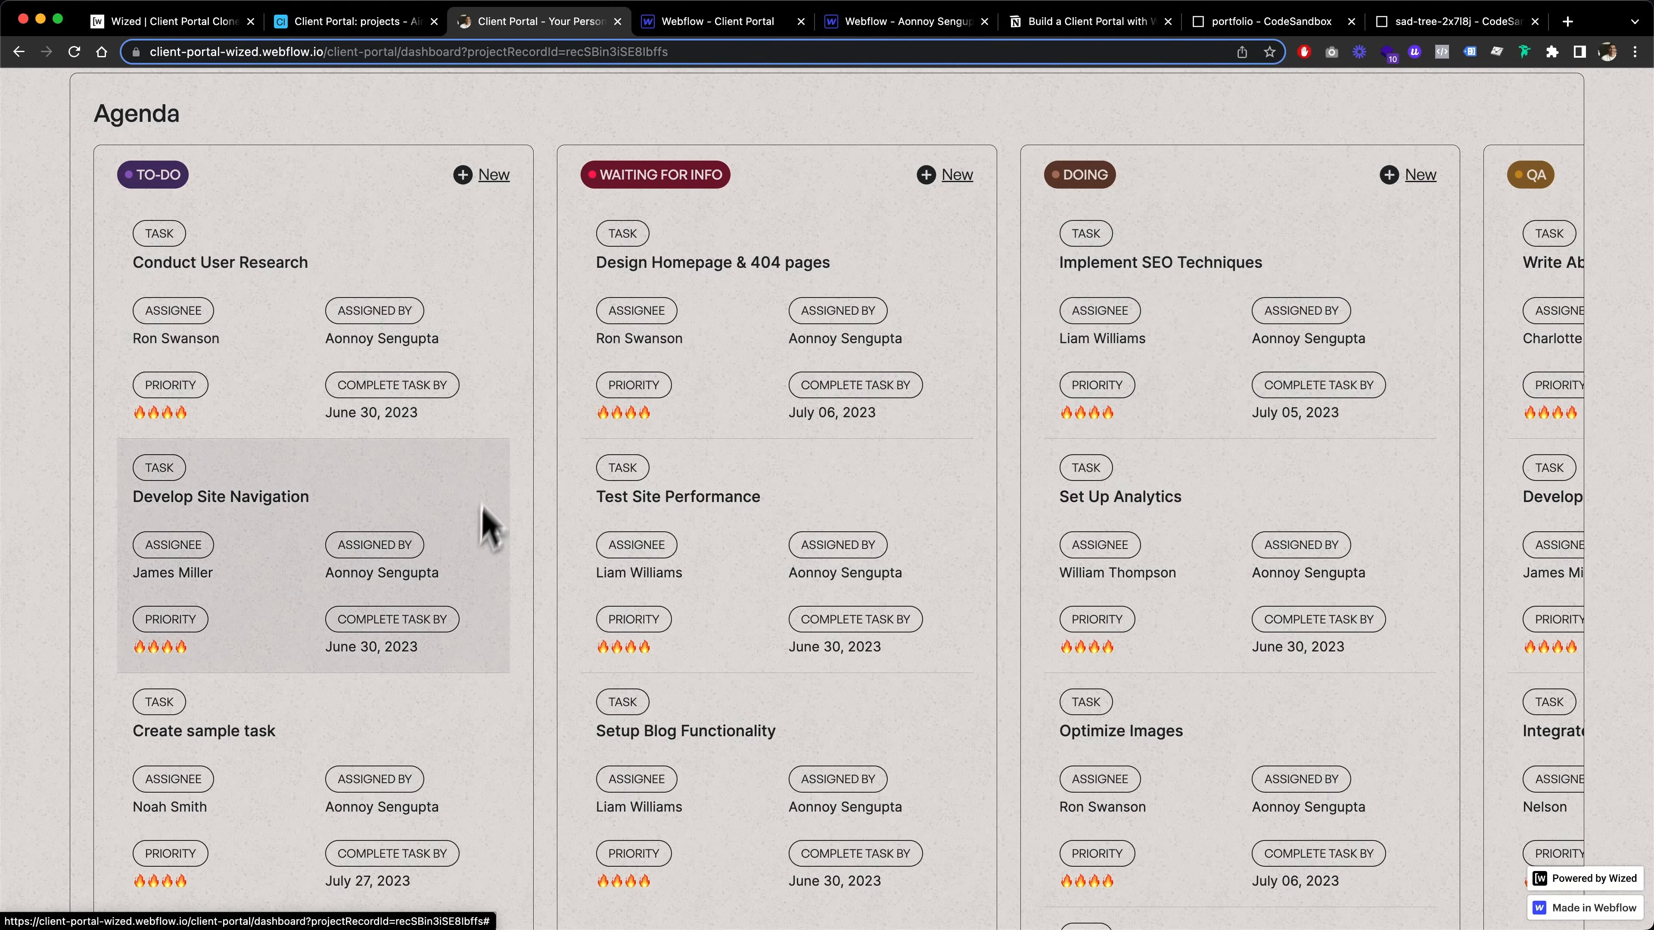
Switch to Wized and examine the Load Current Project request's Set variable actions from v.todoTasks through v.collaboratorRecordIds2
{"action": "left_click", "coordinate": [177, 27]}
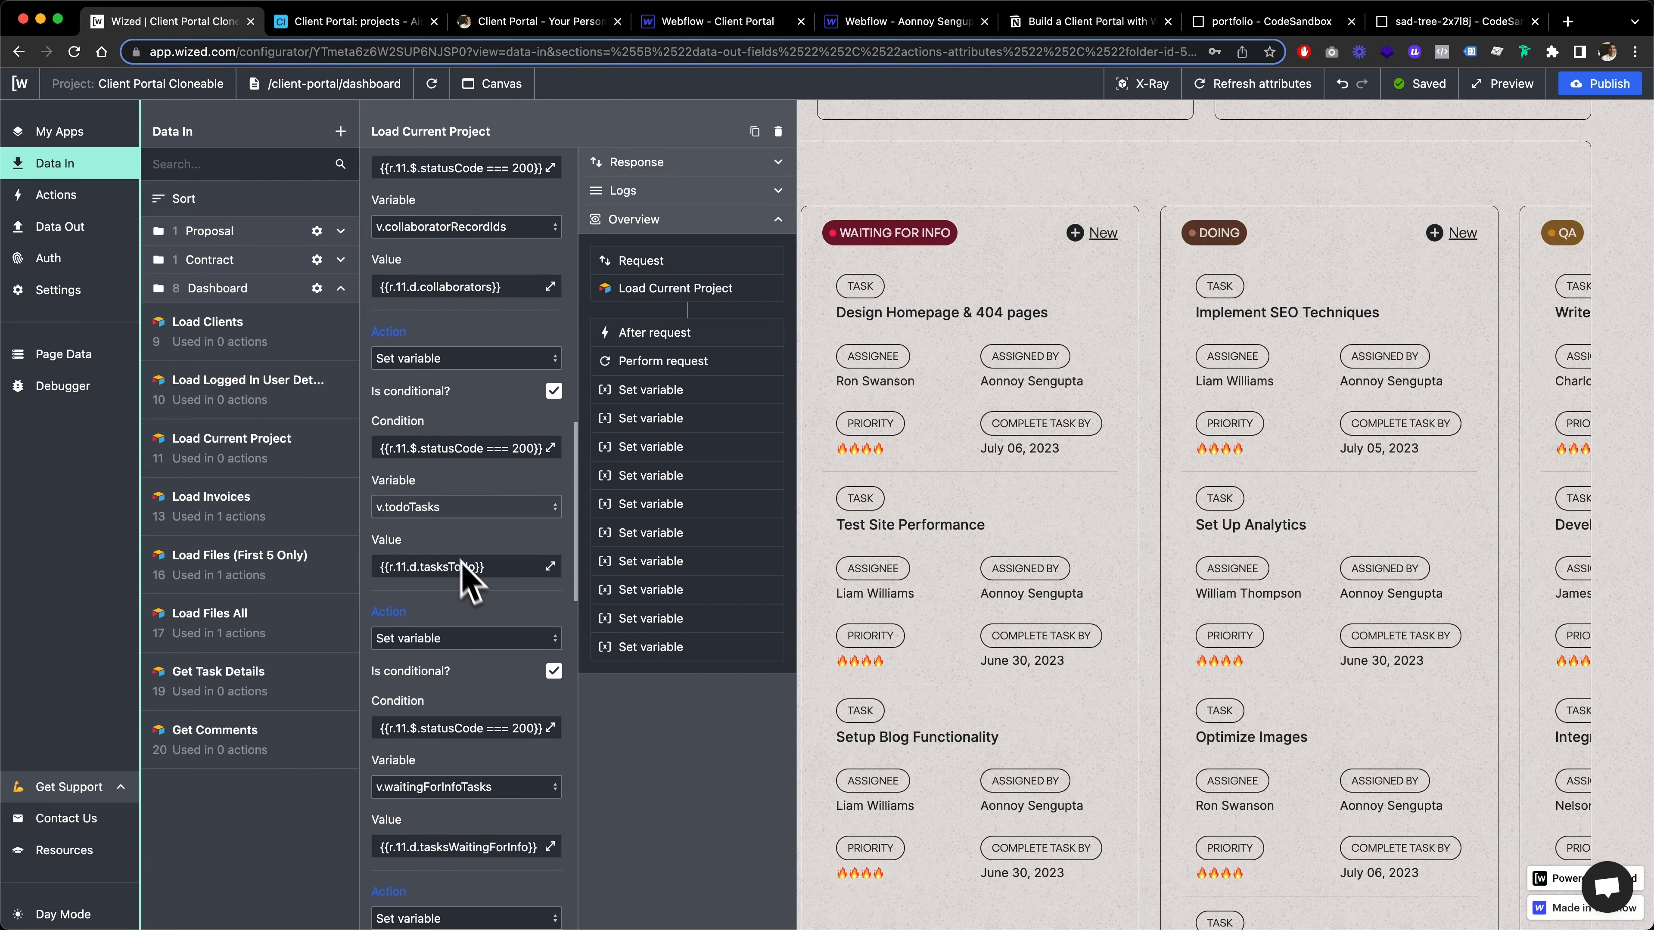
{"action": "scroll", "coordinate": [452, 519], "scroll_direction": "down", "scroll_amount": 5}
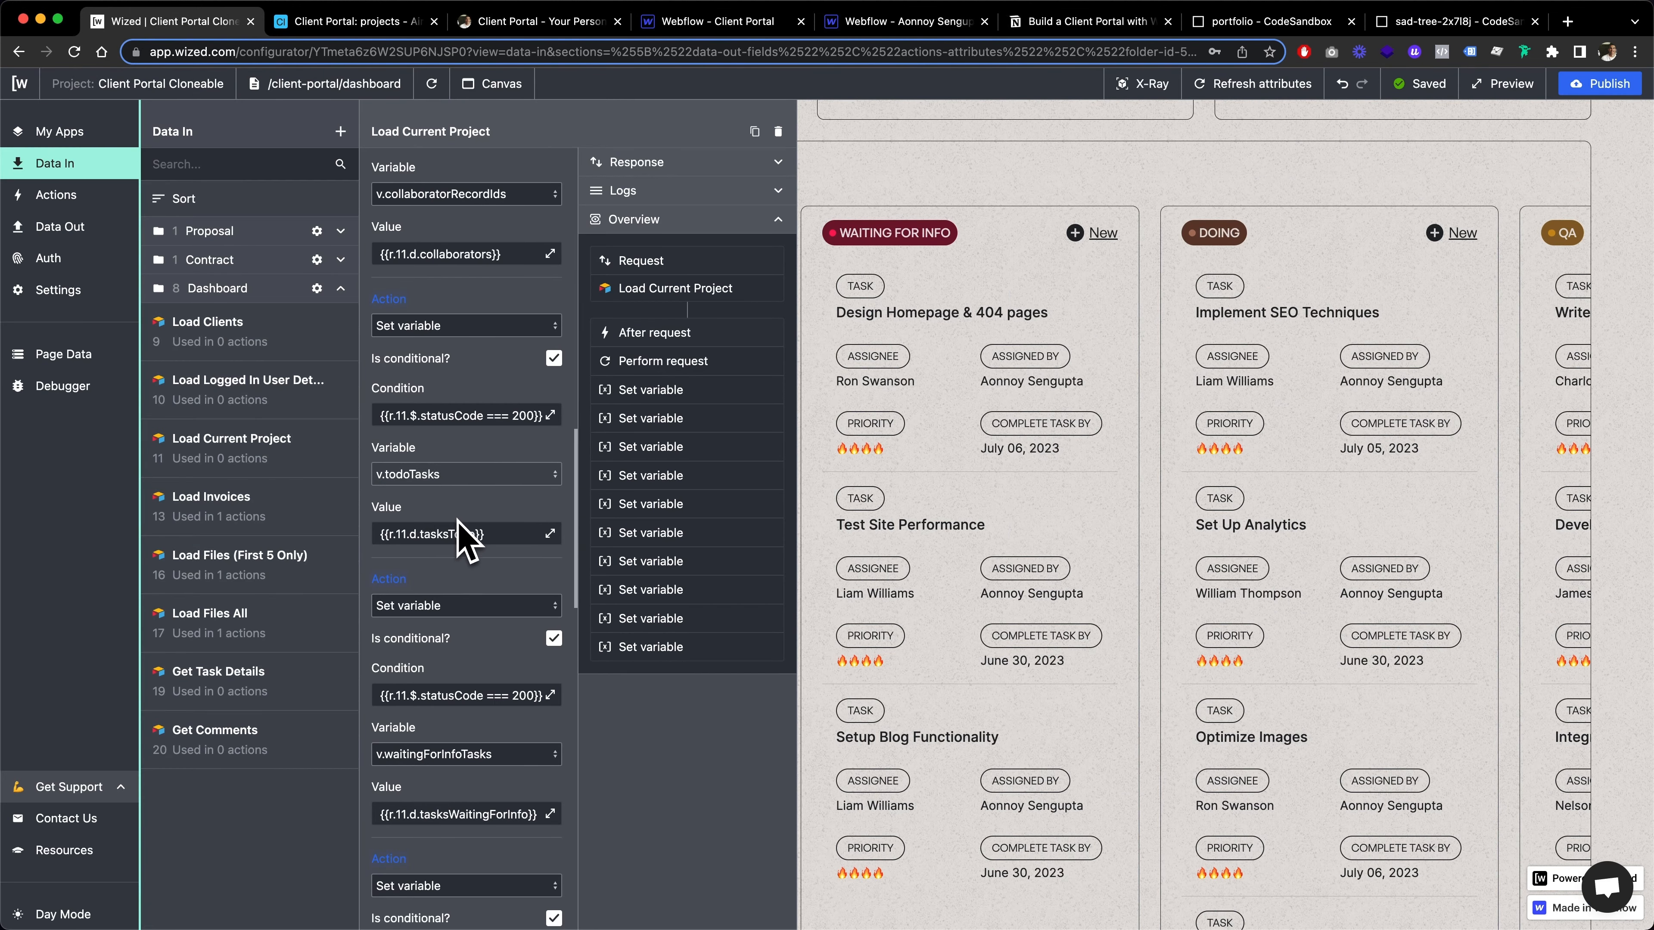
{"action": "scroll", "coordinate": [464, 541], "scroll_direction": "down", "scroll_amount": 3}
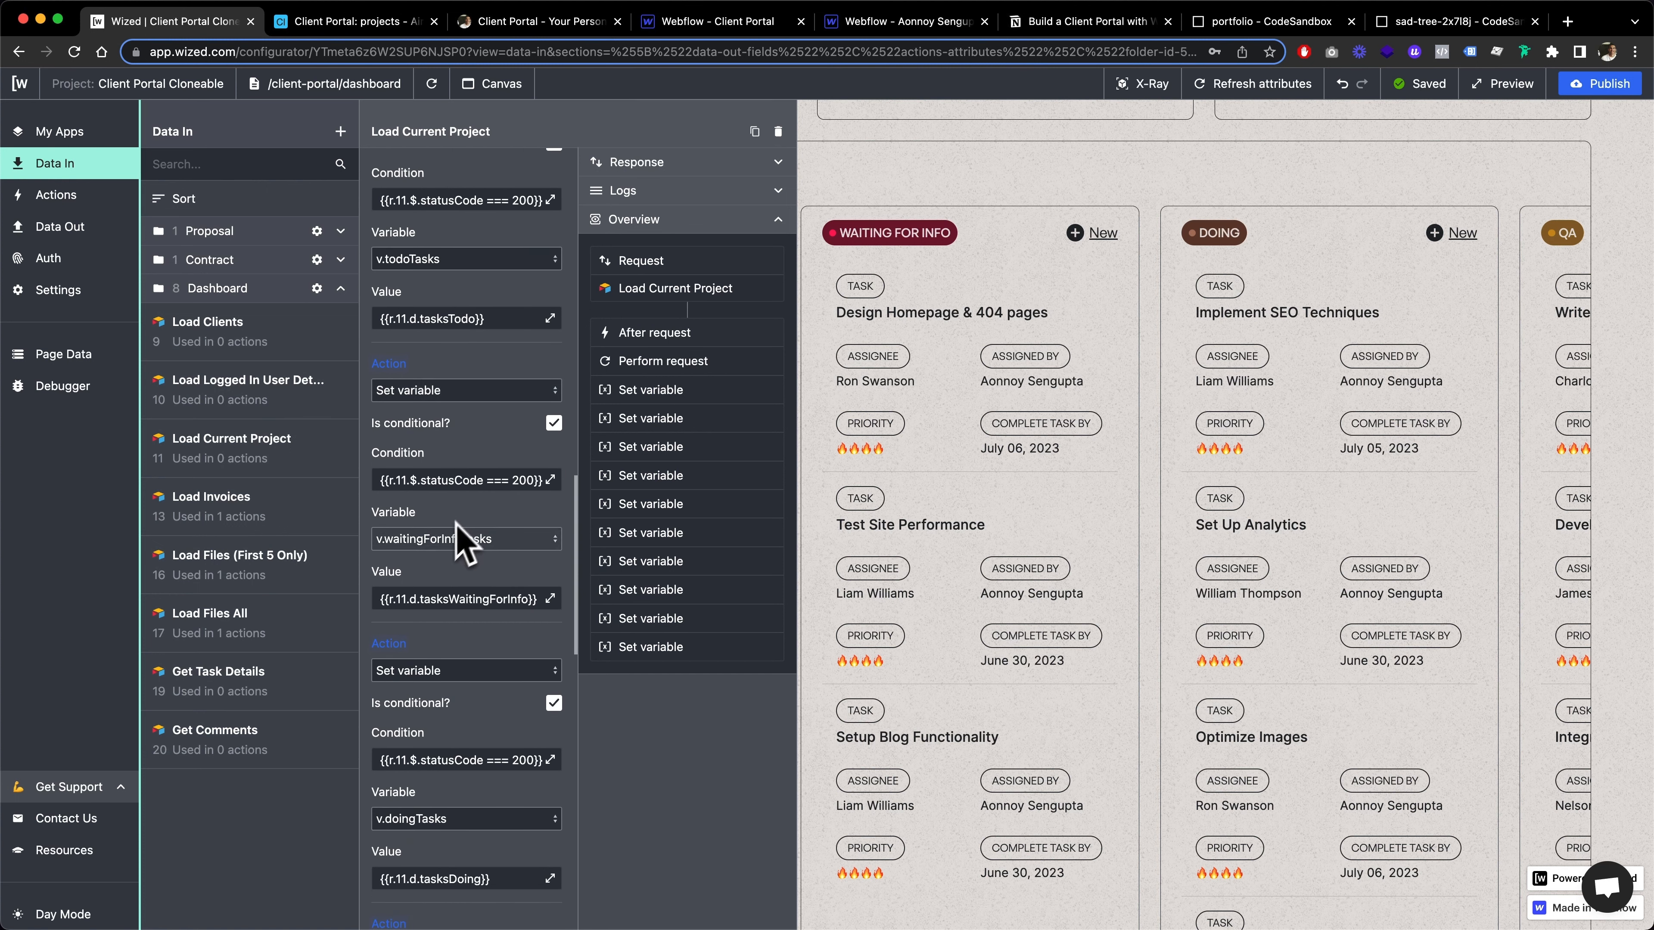
{"action": "scroll", "coordinate": [433, 546], "scroll_direction": "down", "scroll_amount": 10}
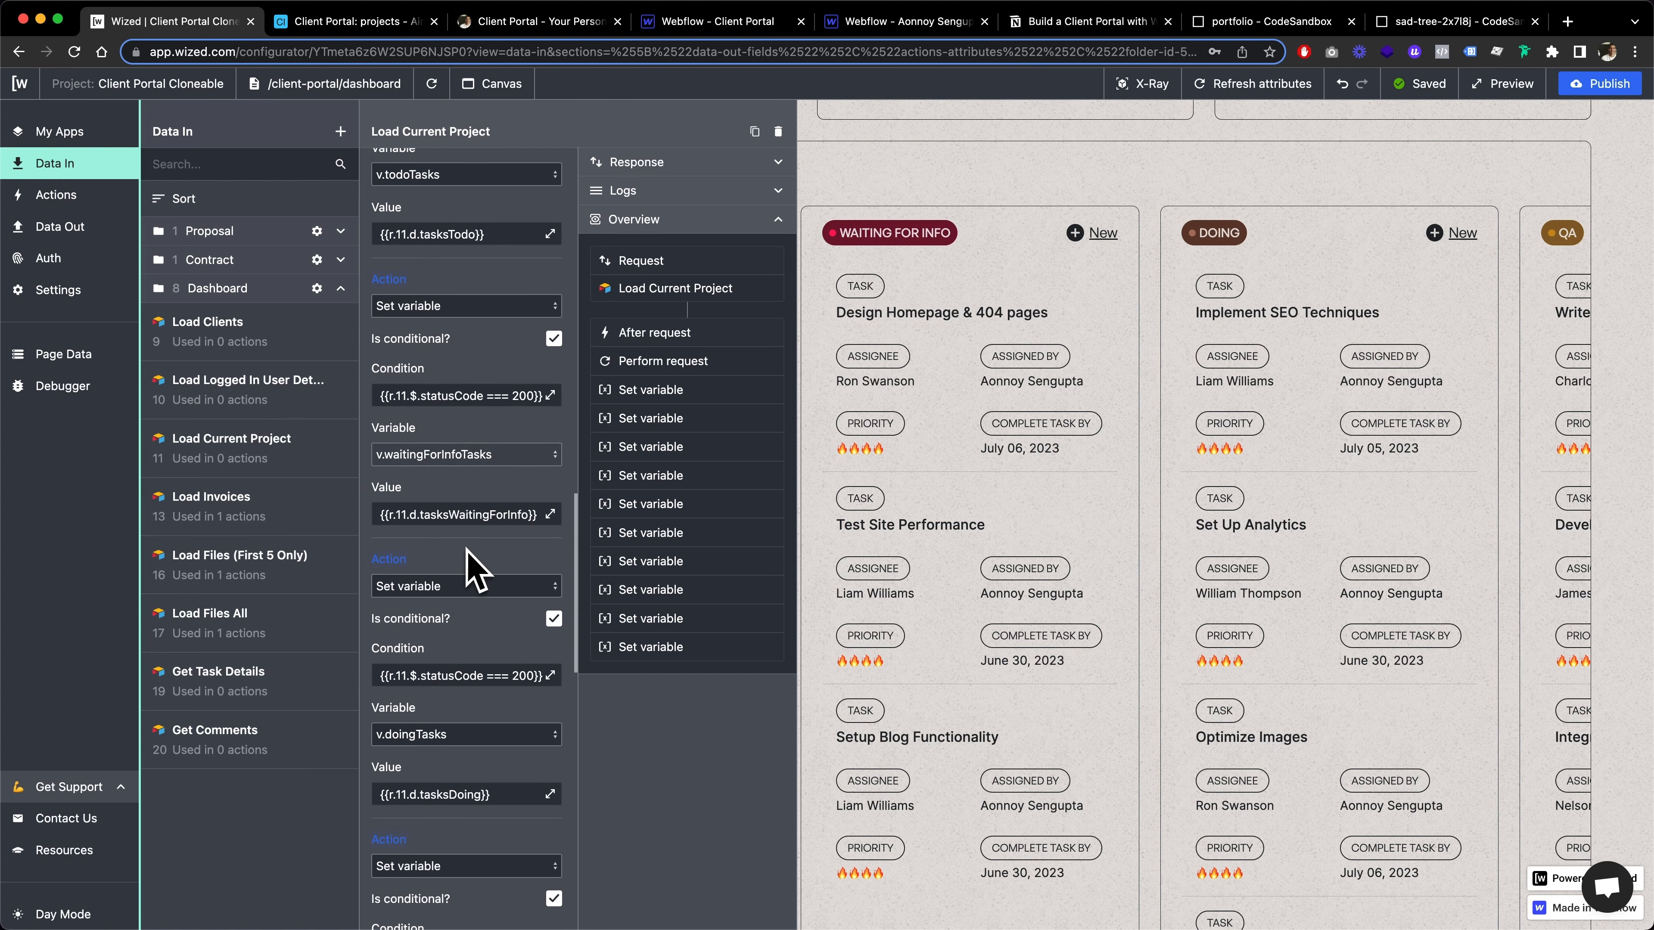
{"action": "scroll", "coordinate": [420, 671], "scroll_direction": "down", "scroll_amount": 9}
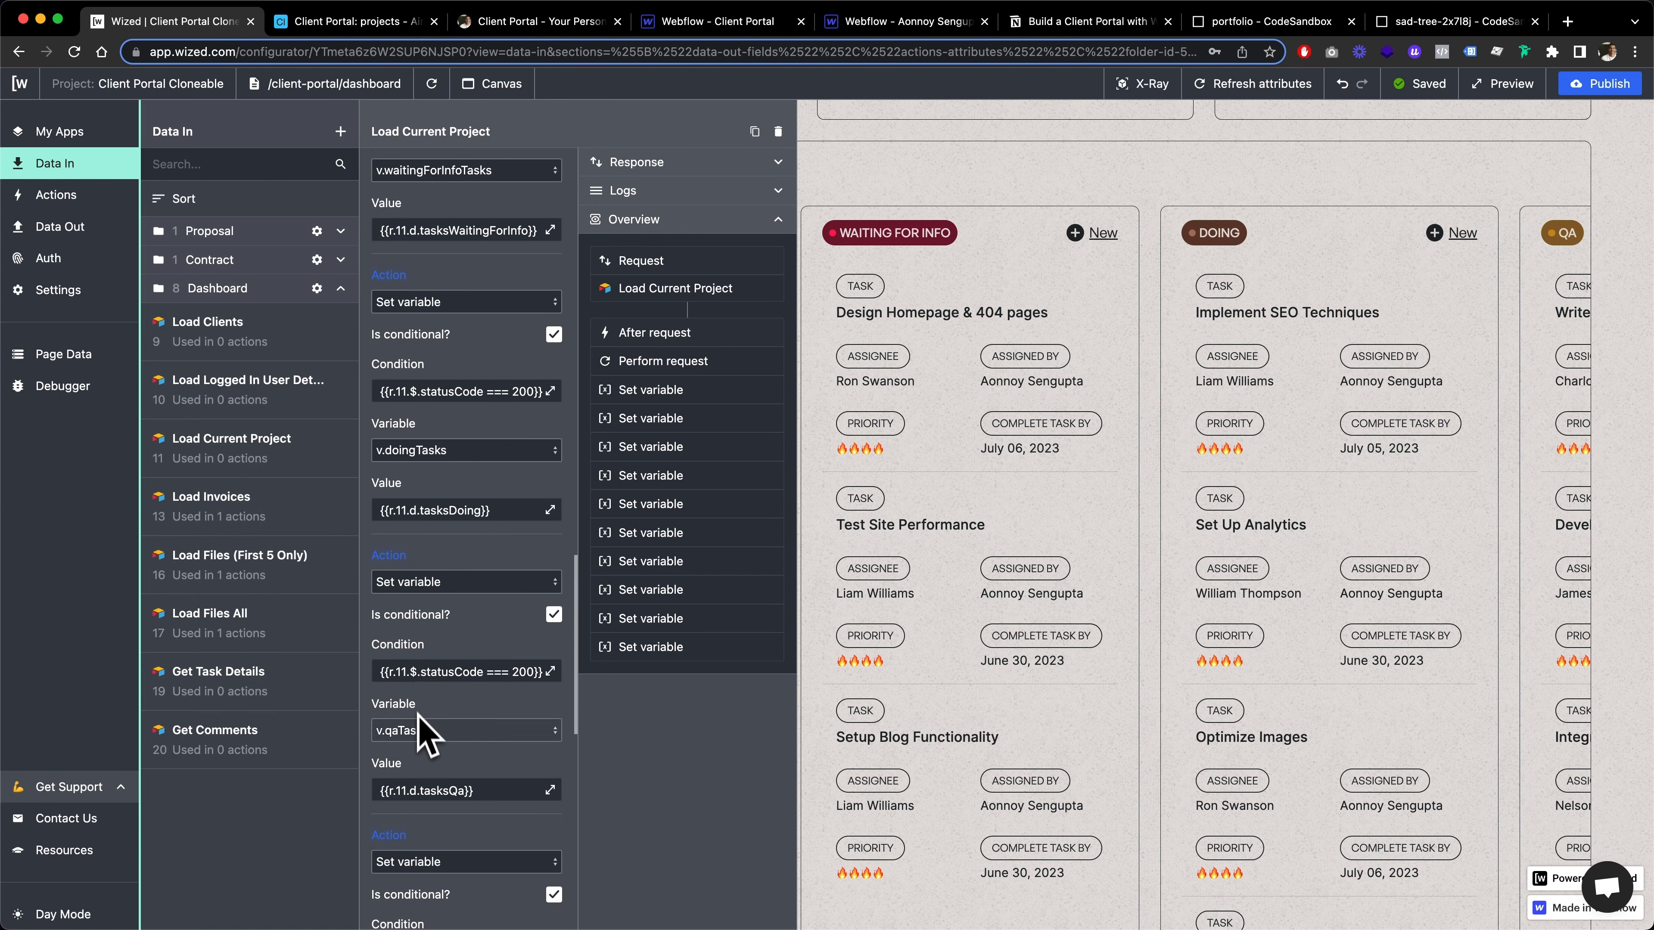
{"action": "scroll", "coordinate": [432, 768], "scroll_direction": "down", "scroll_amount": 7}
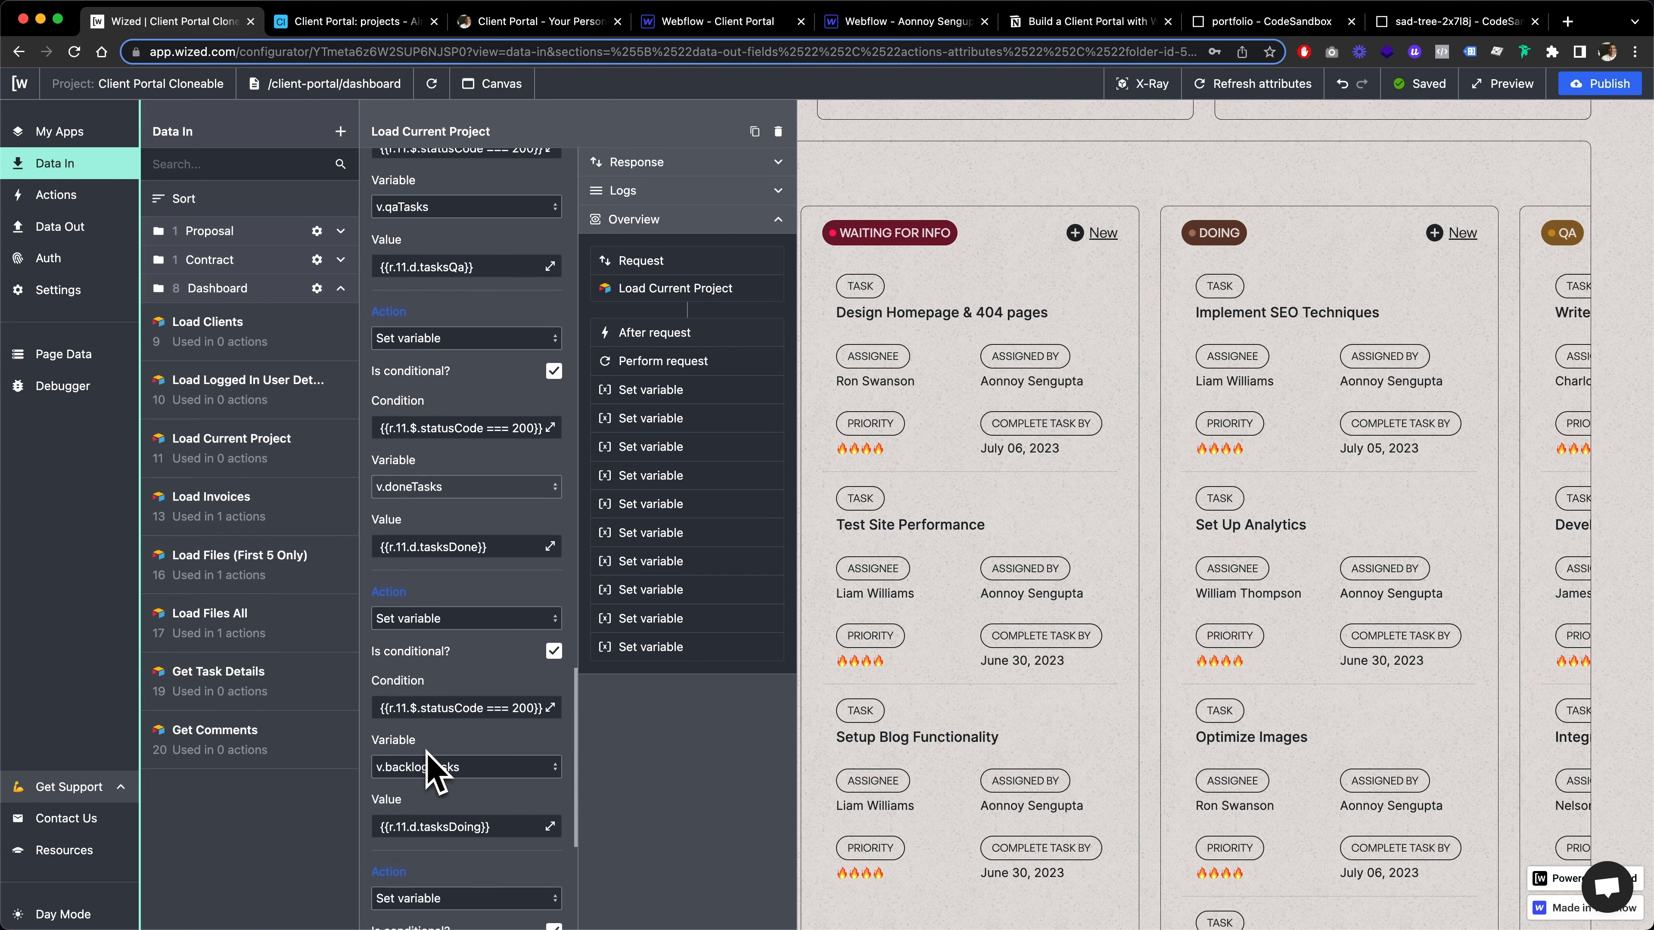
{"action": "scroll", "coordinate": [466, 717], "scroll_direction": "down", "scroll_amount": 5}
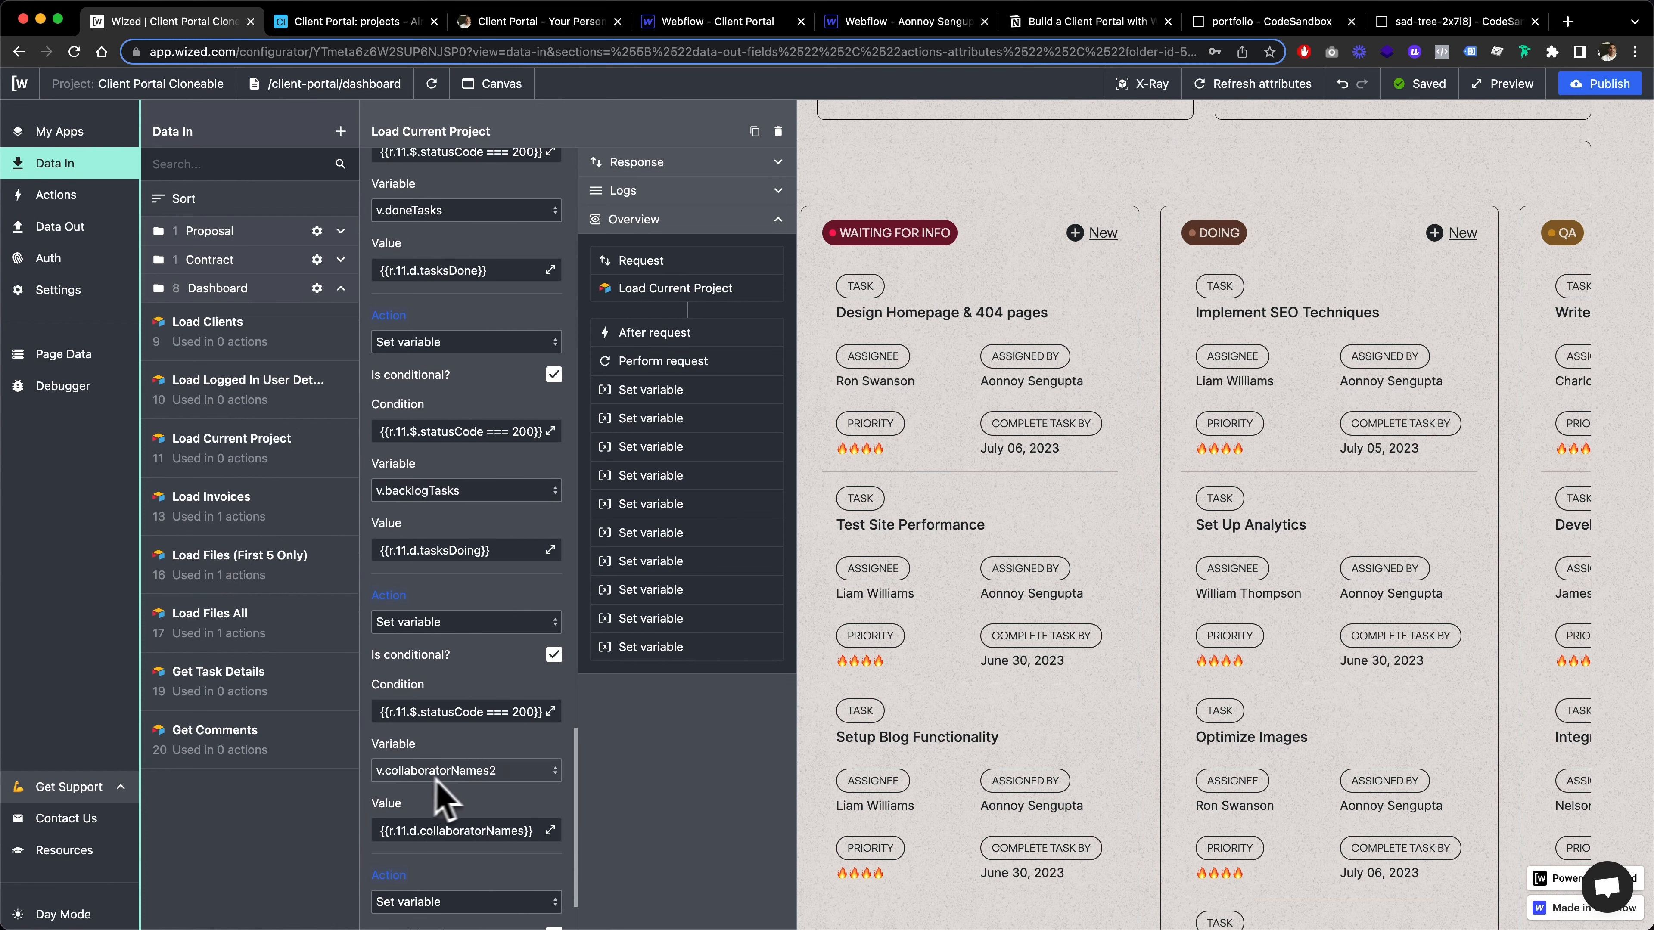
{"action": "scroll", "coordinate": [480, 778], "scroll_direction": "down", "scroll_amount": 5}
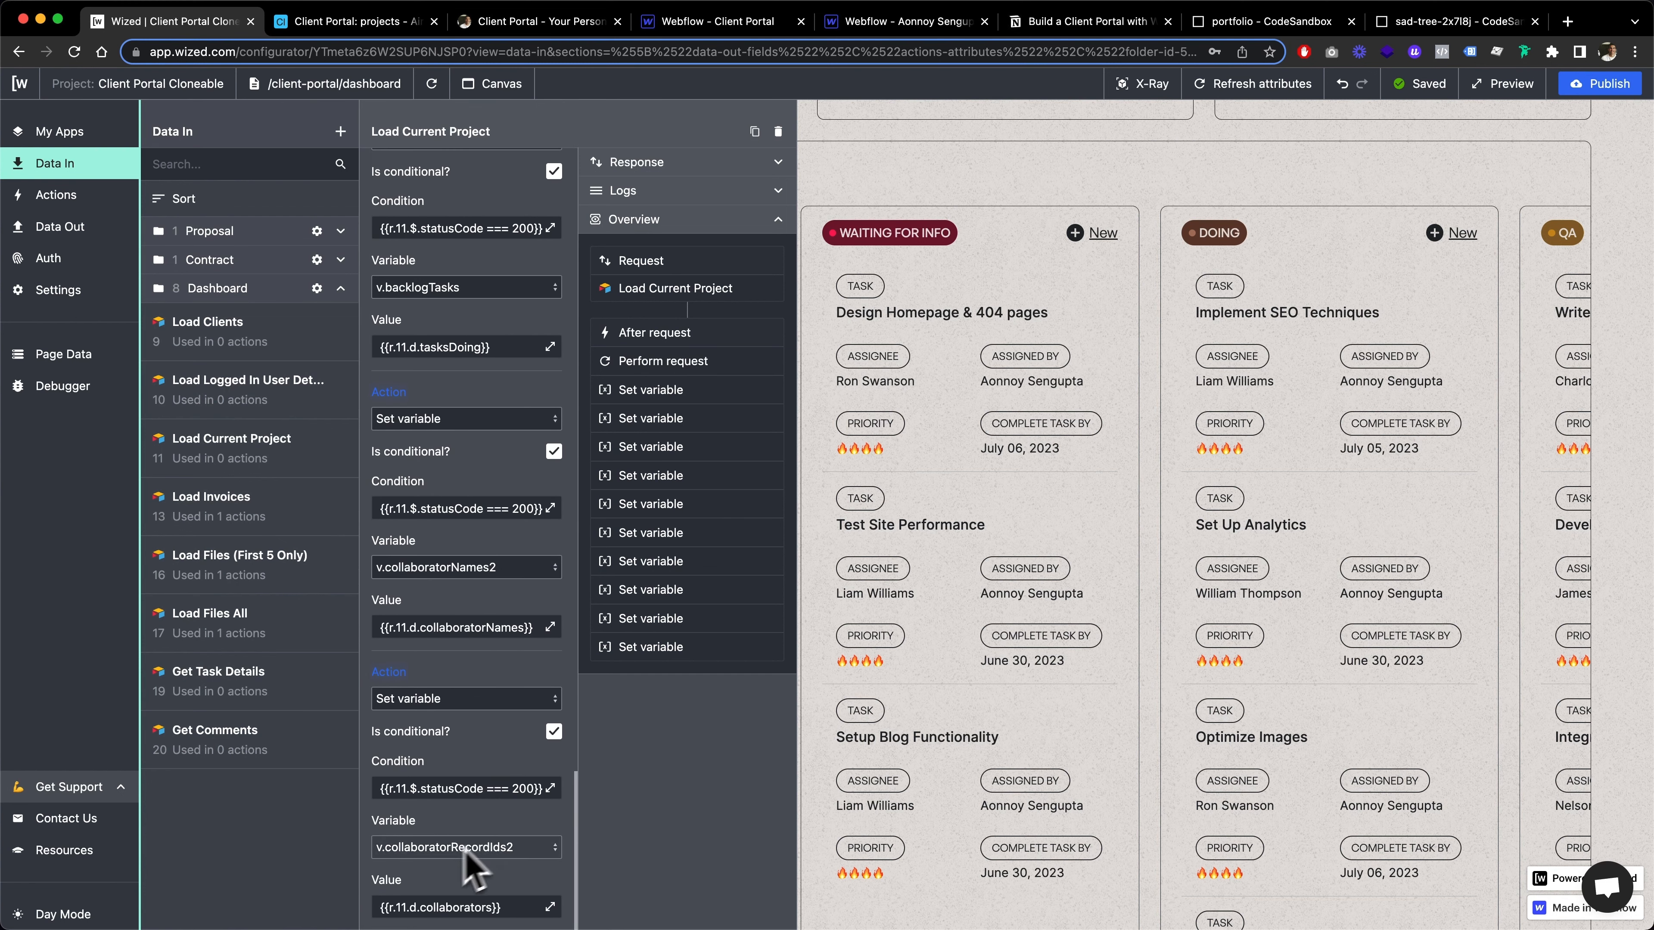
{"action": "scroll", "coordinate": [462, 862], "scroll_direction": "down", "scroll_amount": 2}
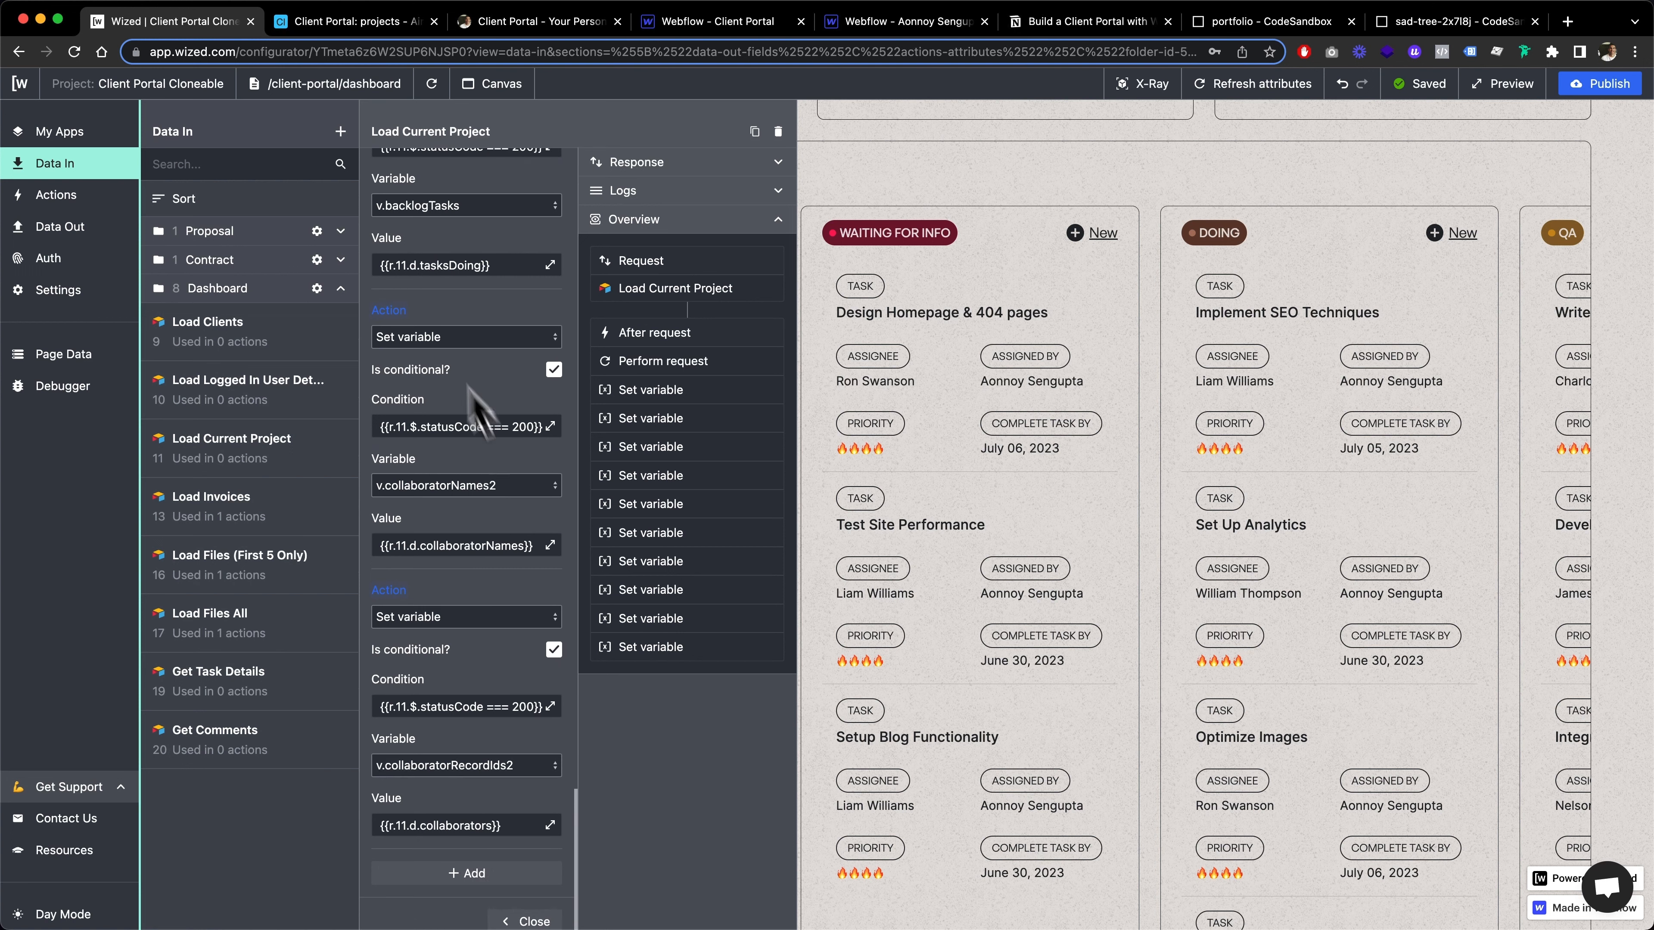
On the live client portal, inspect the Assignee options in a new Waiting For Info task form and close it without creating a ticket
{"action": "left_click", "coordinate": [482, 20]}
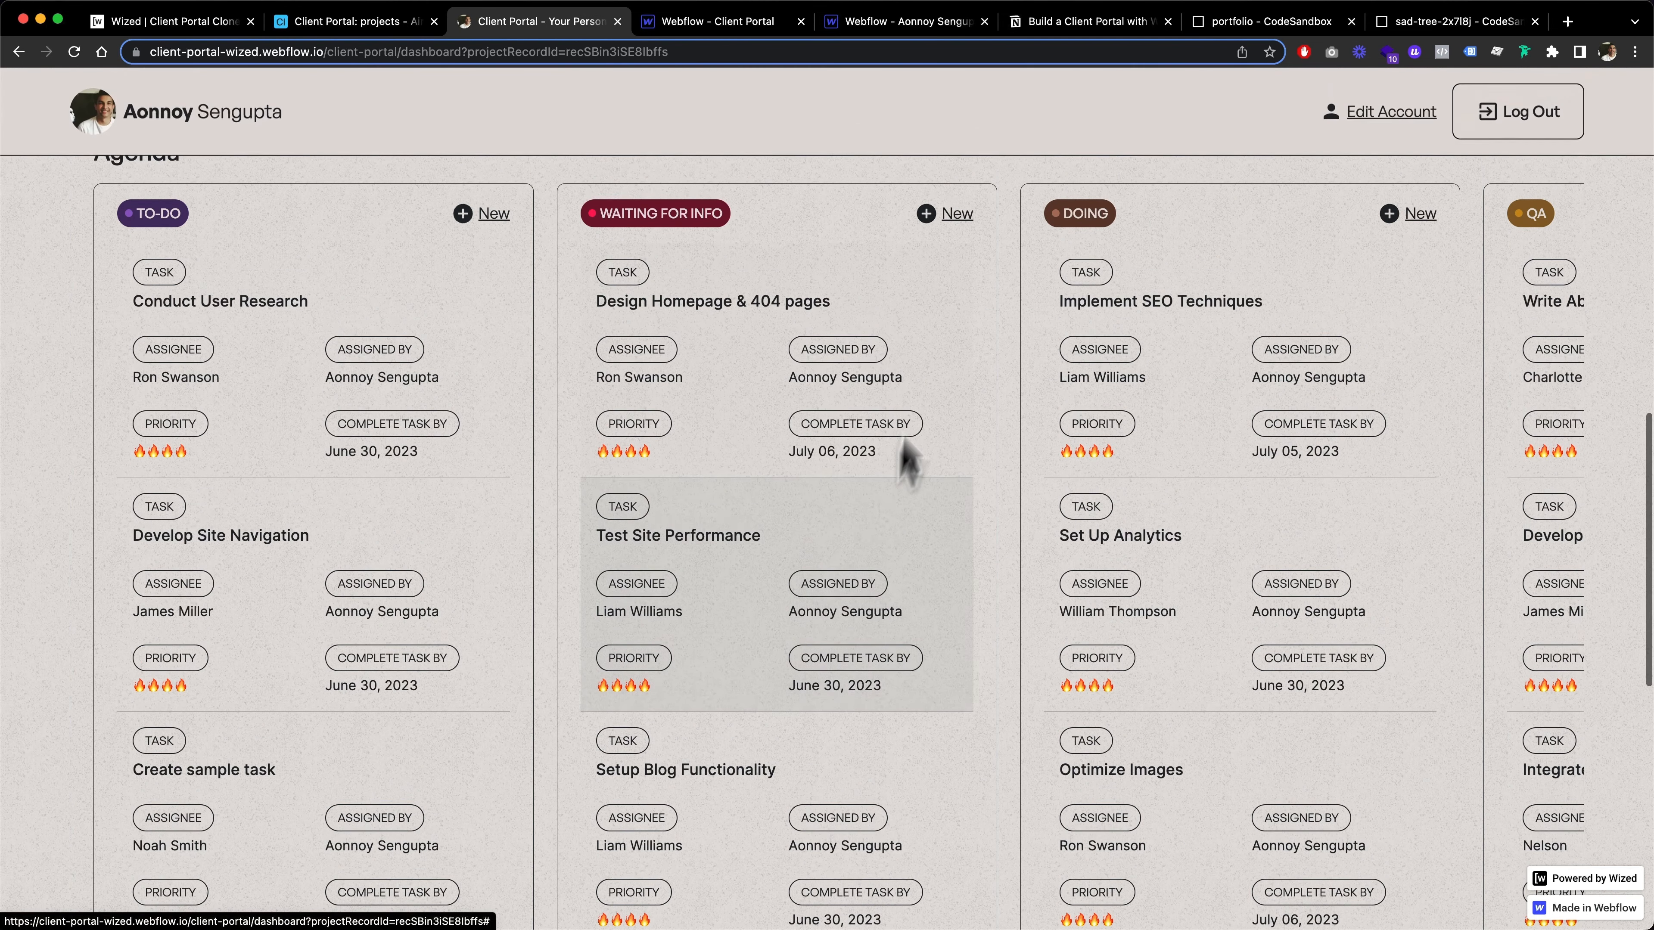
{"action": "left_click", "coordinate": [951, 217]}
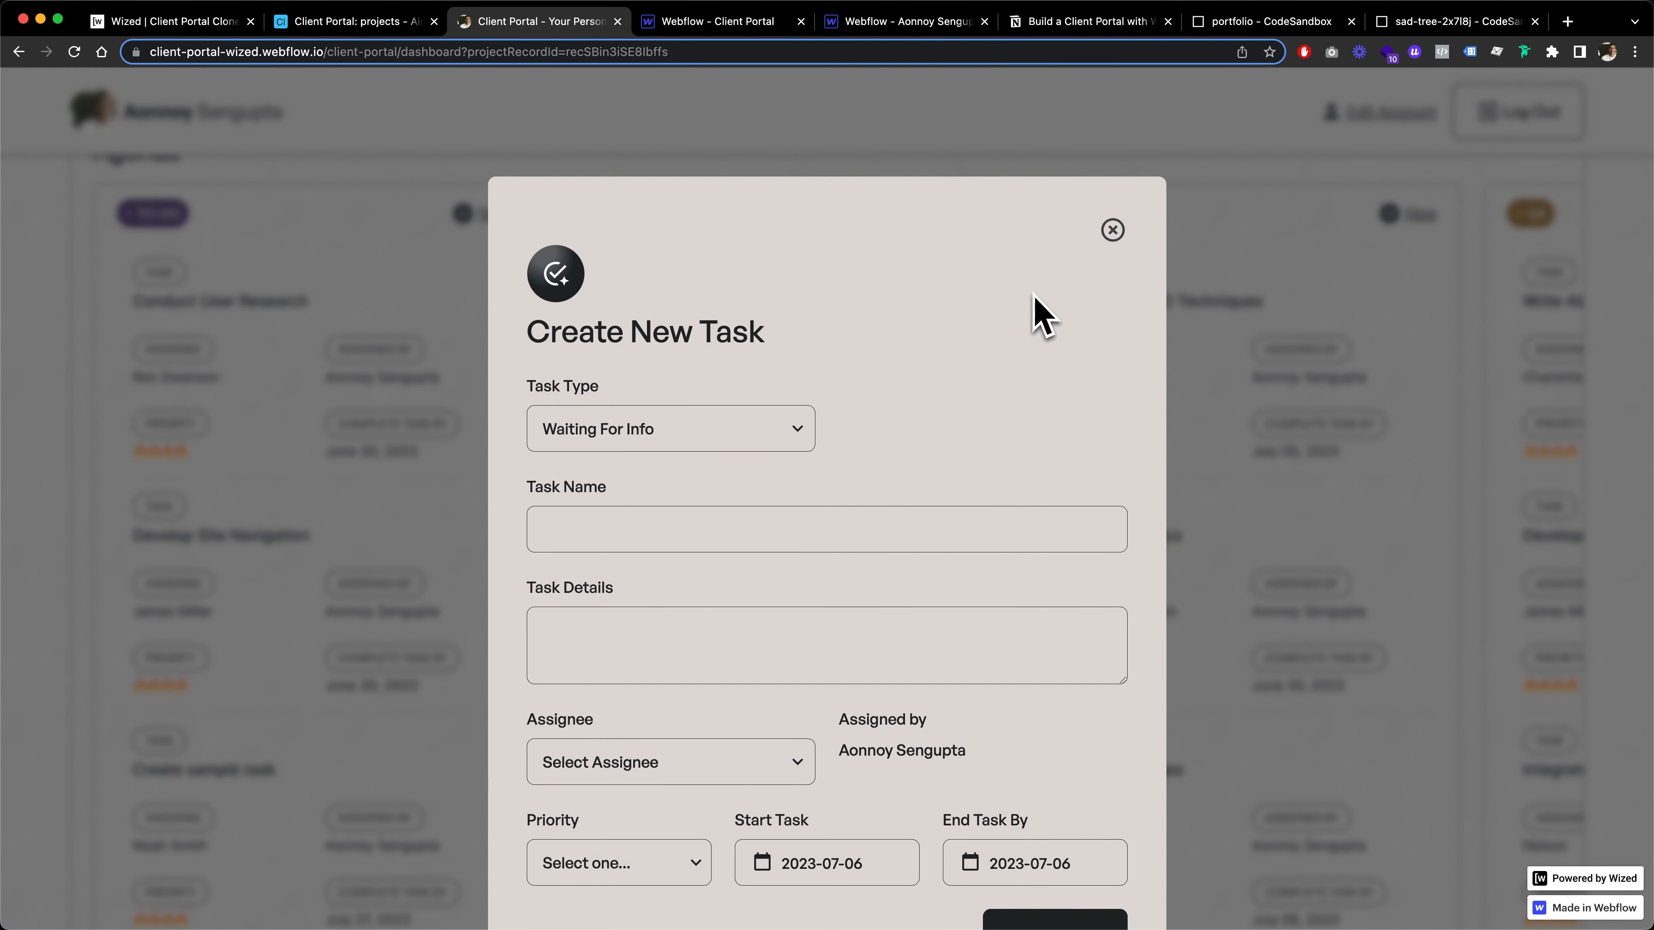
{"action": "left_click", "coordinate": [687, 664]}
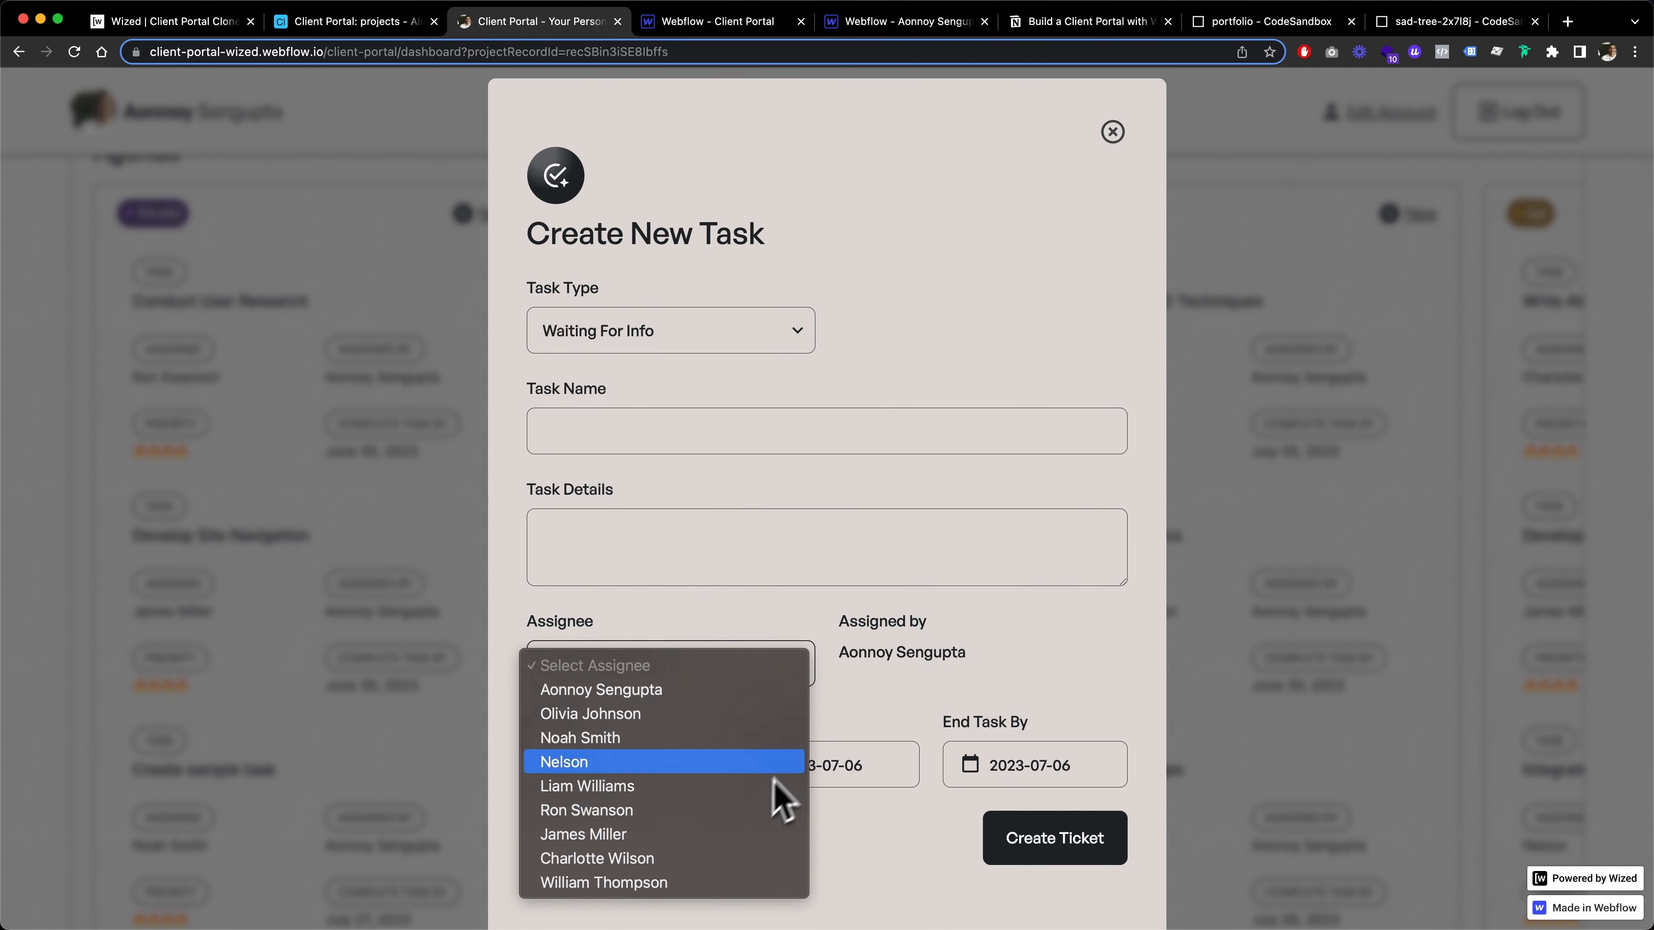
{"action": "left_click", "coordinate": [860, 716]}
{"action": "scroll", "coordinate": [819, 692], "scroll_direction": "up", "scroll_amount": 1}
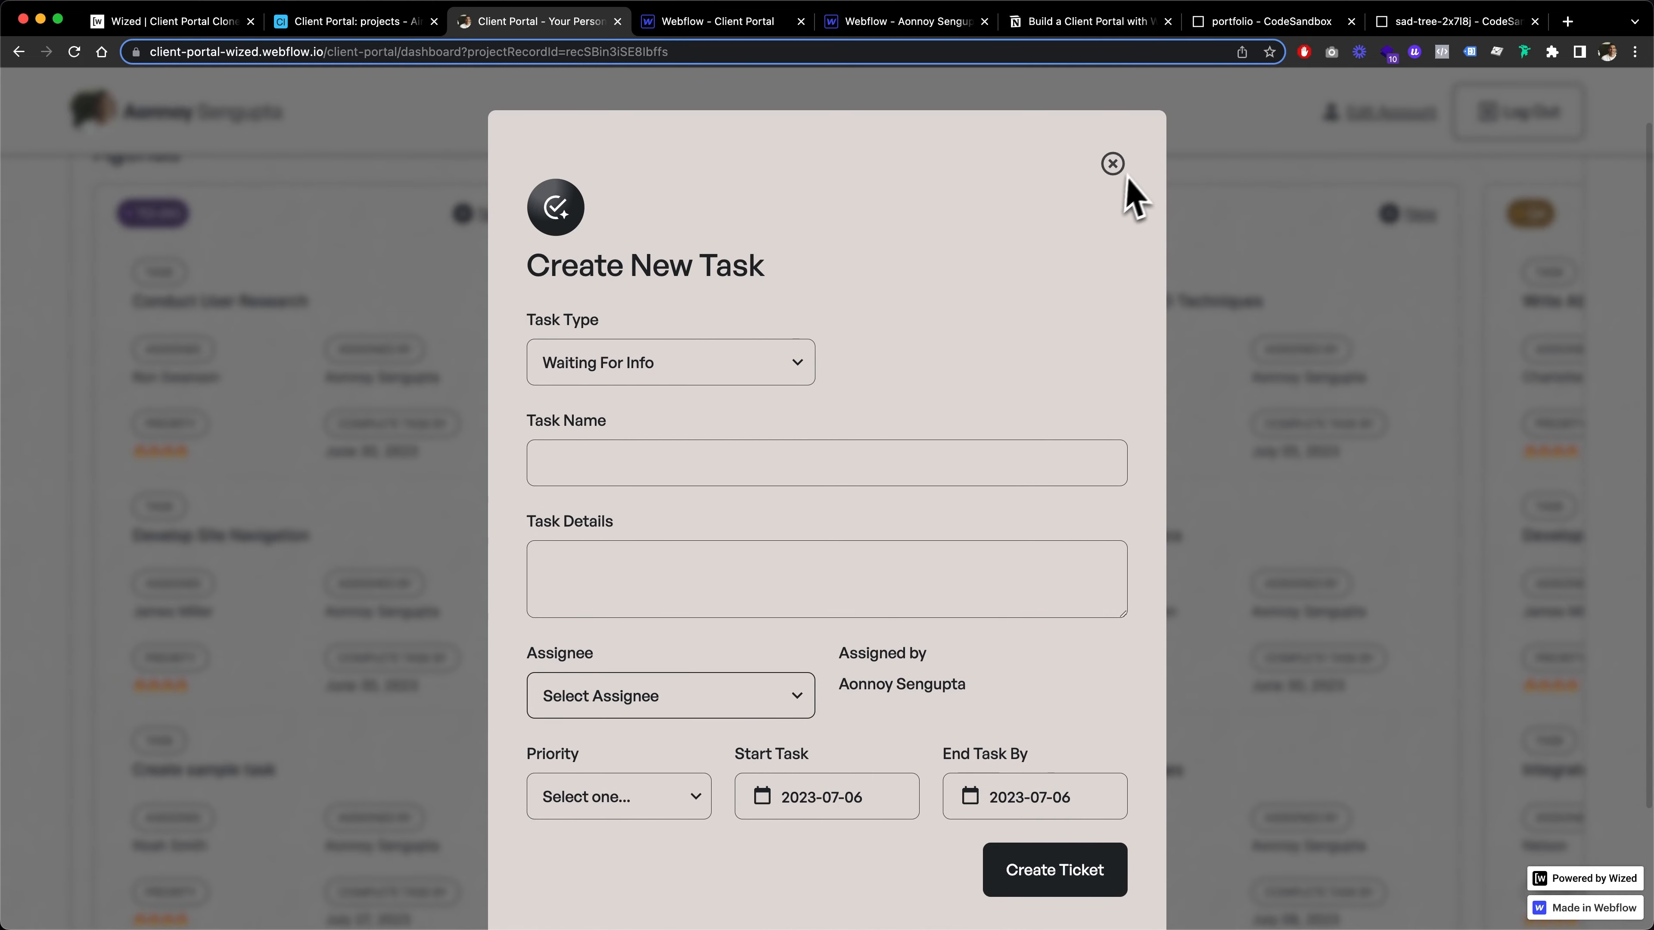
{"action": "left_click", "coordinate": [1113, 160]}
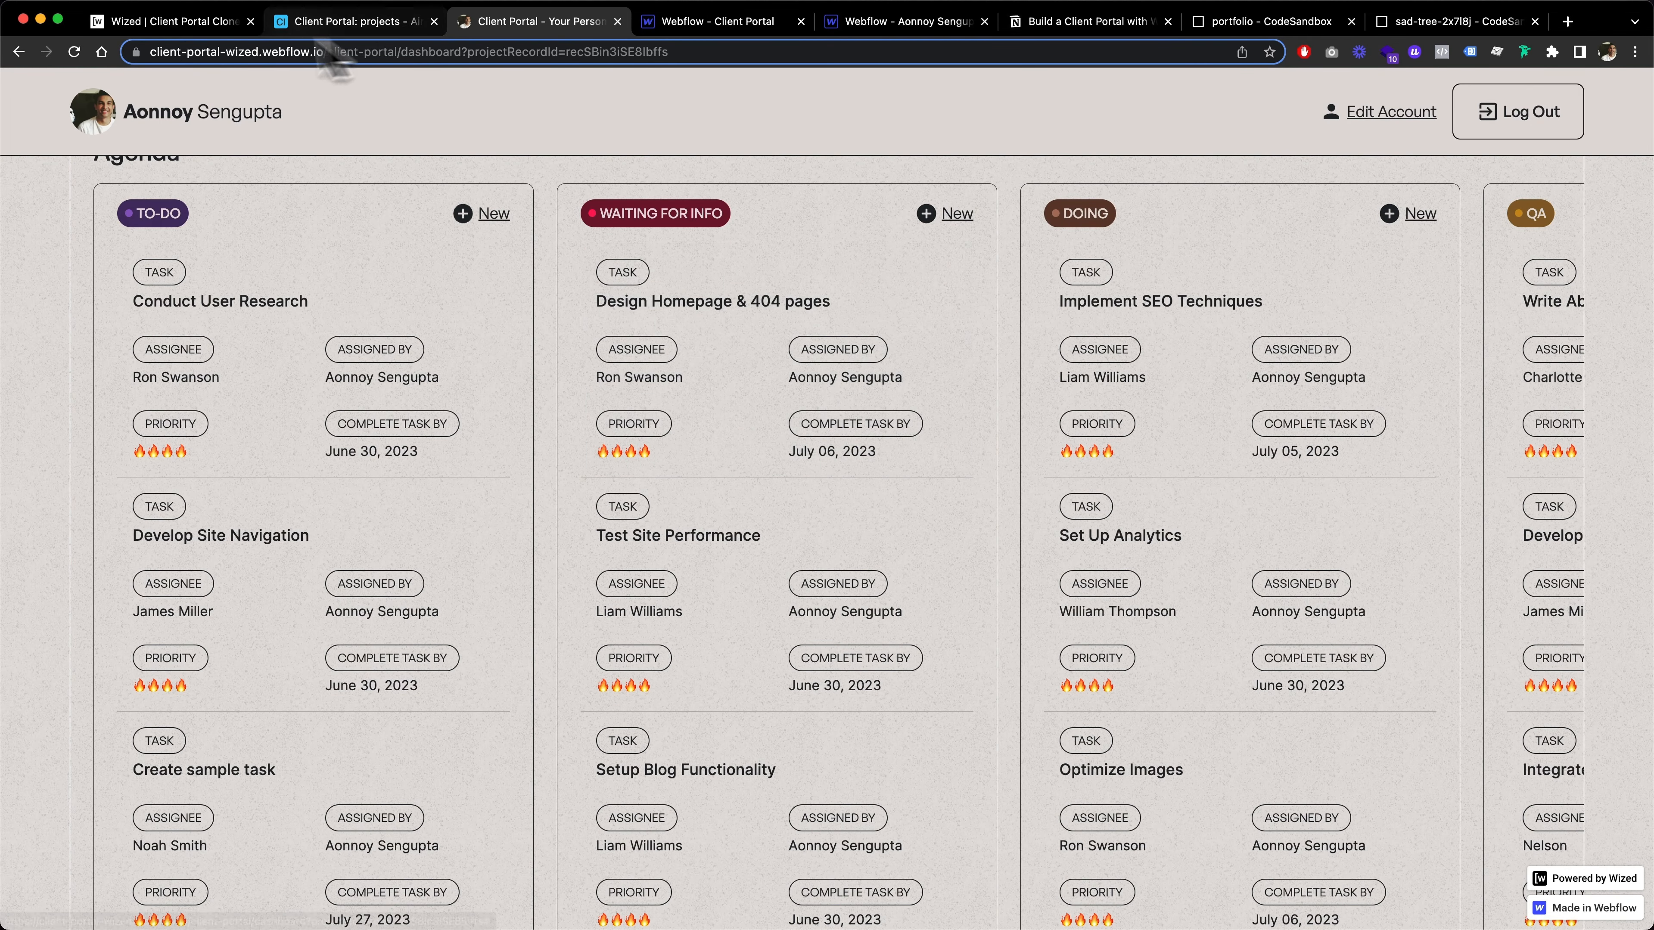
Compare the v.backlogTasks action in Wized with the Agenda board's columns on the live client portal
{"action": "left_click", "coordinate": [180, 21]}
{"action": "scroll", "coordinate": [480, 480], "scroll_direction": "up", "scroll_amount": 5}
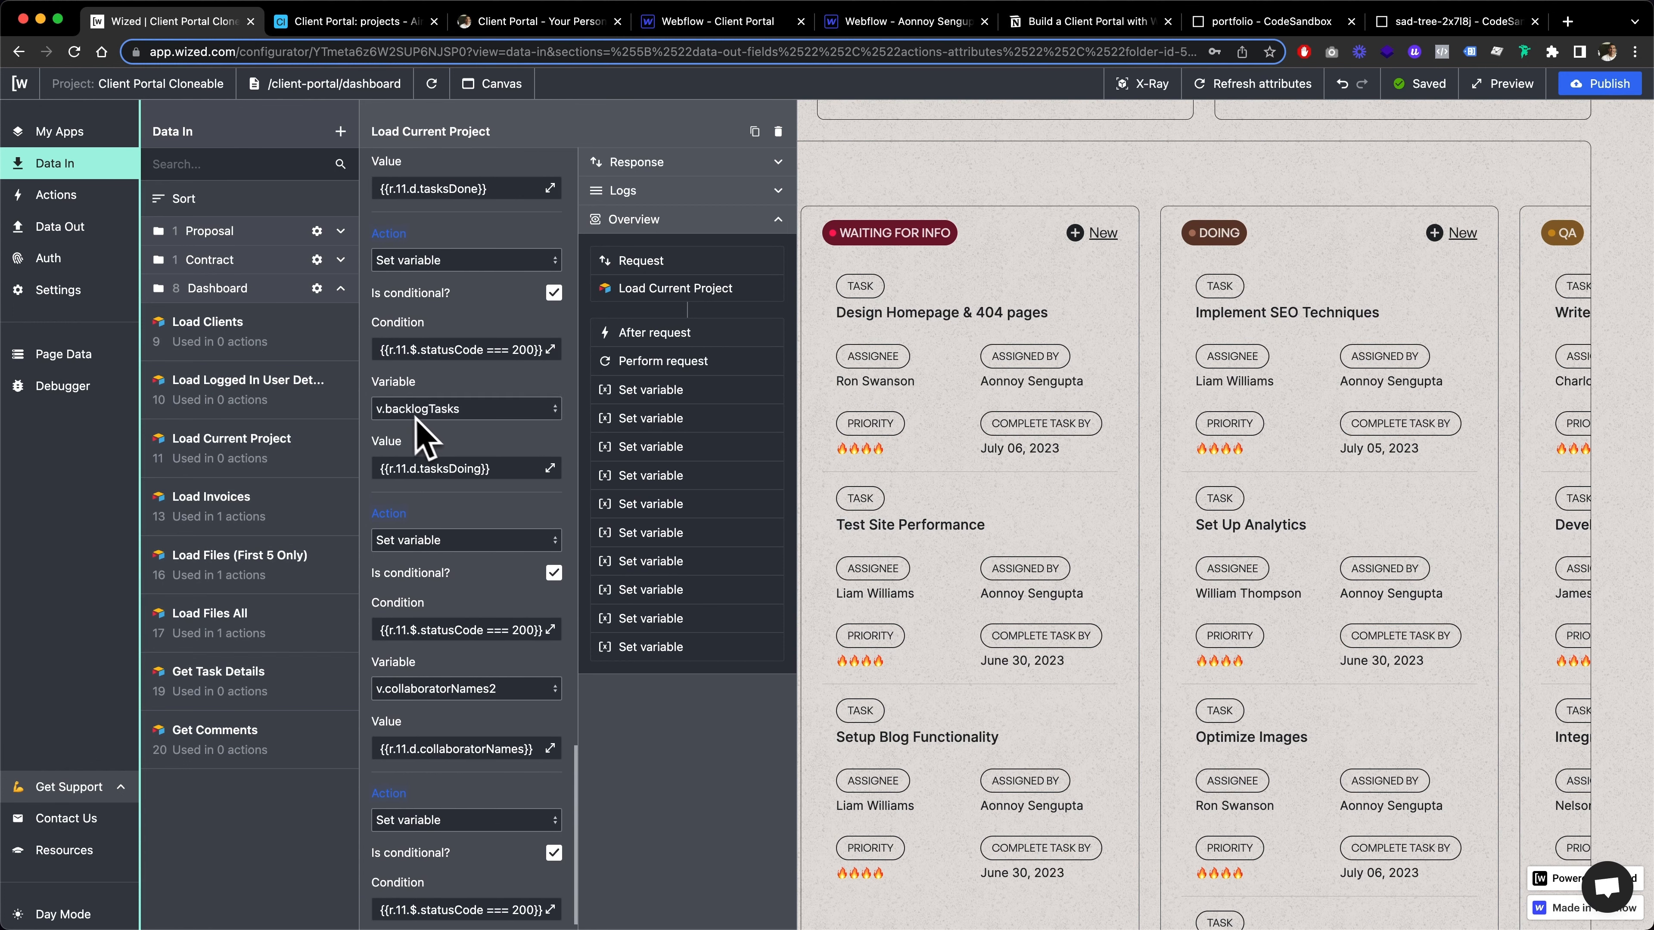
{"action": "left_click", "coordinate": [514, 21]}
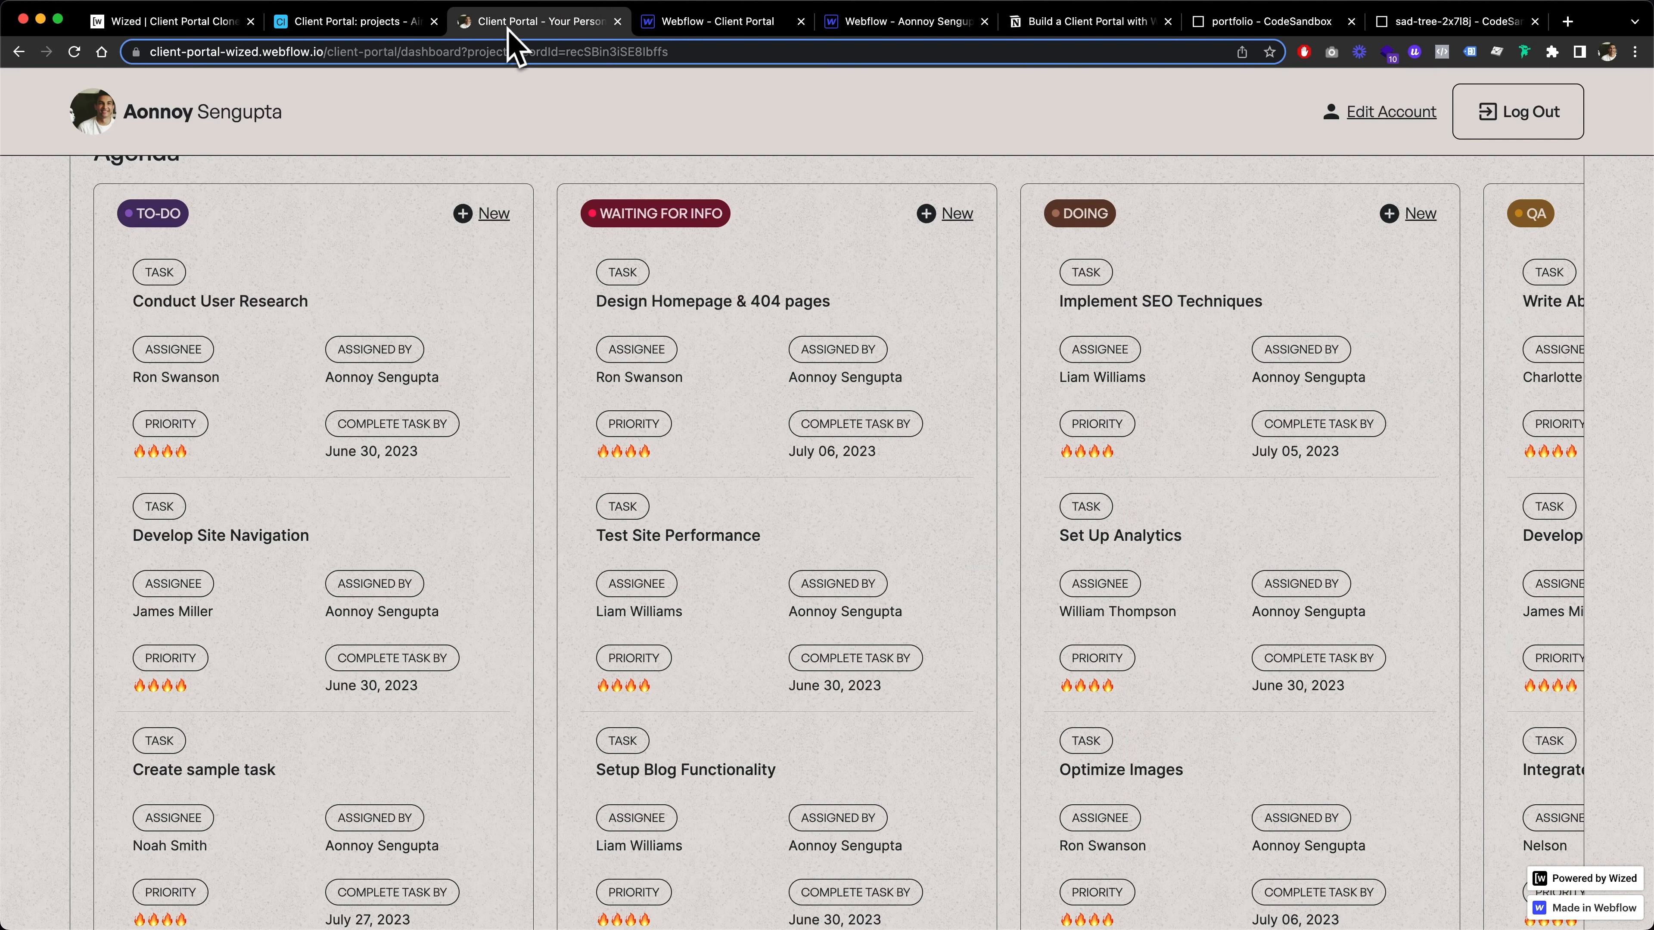
{"action": "scroll", "coordinate": [640, 436], "scroll_direction": "up", "scroll_amount": 1}
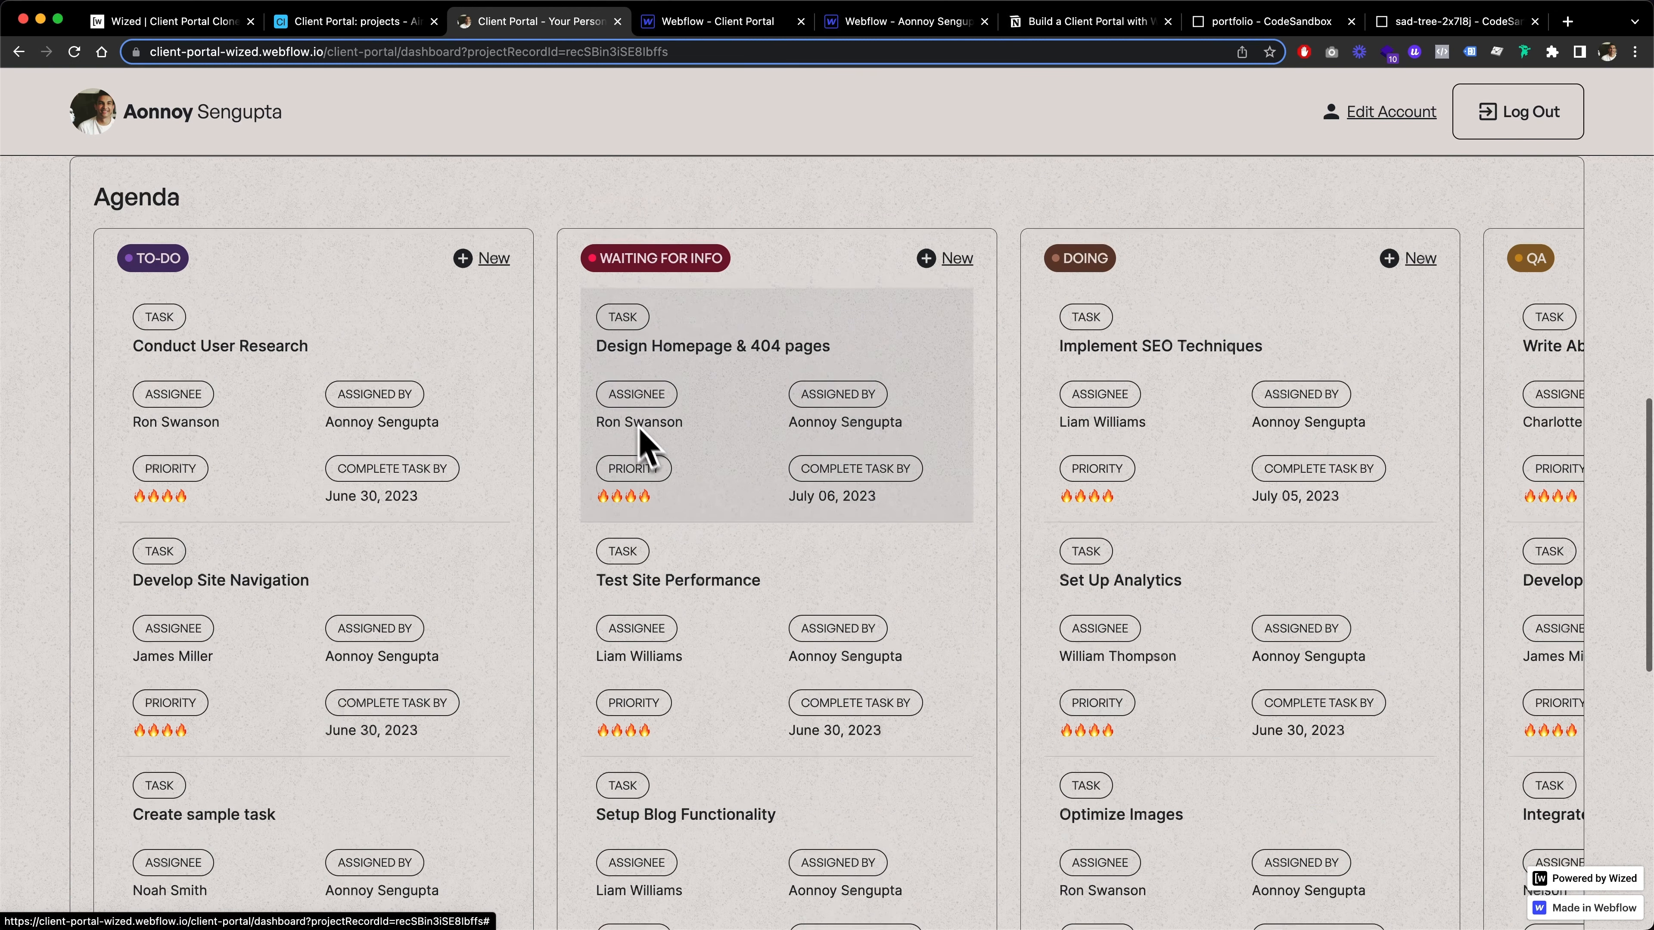
{"action": "scroll", "coordinate": [661, 322], "scroll_direction": "right", "scroll_amount": 7}
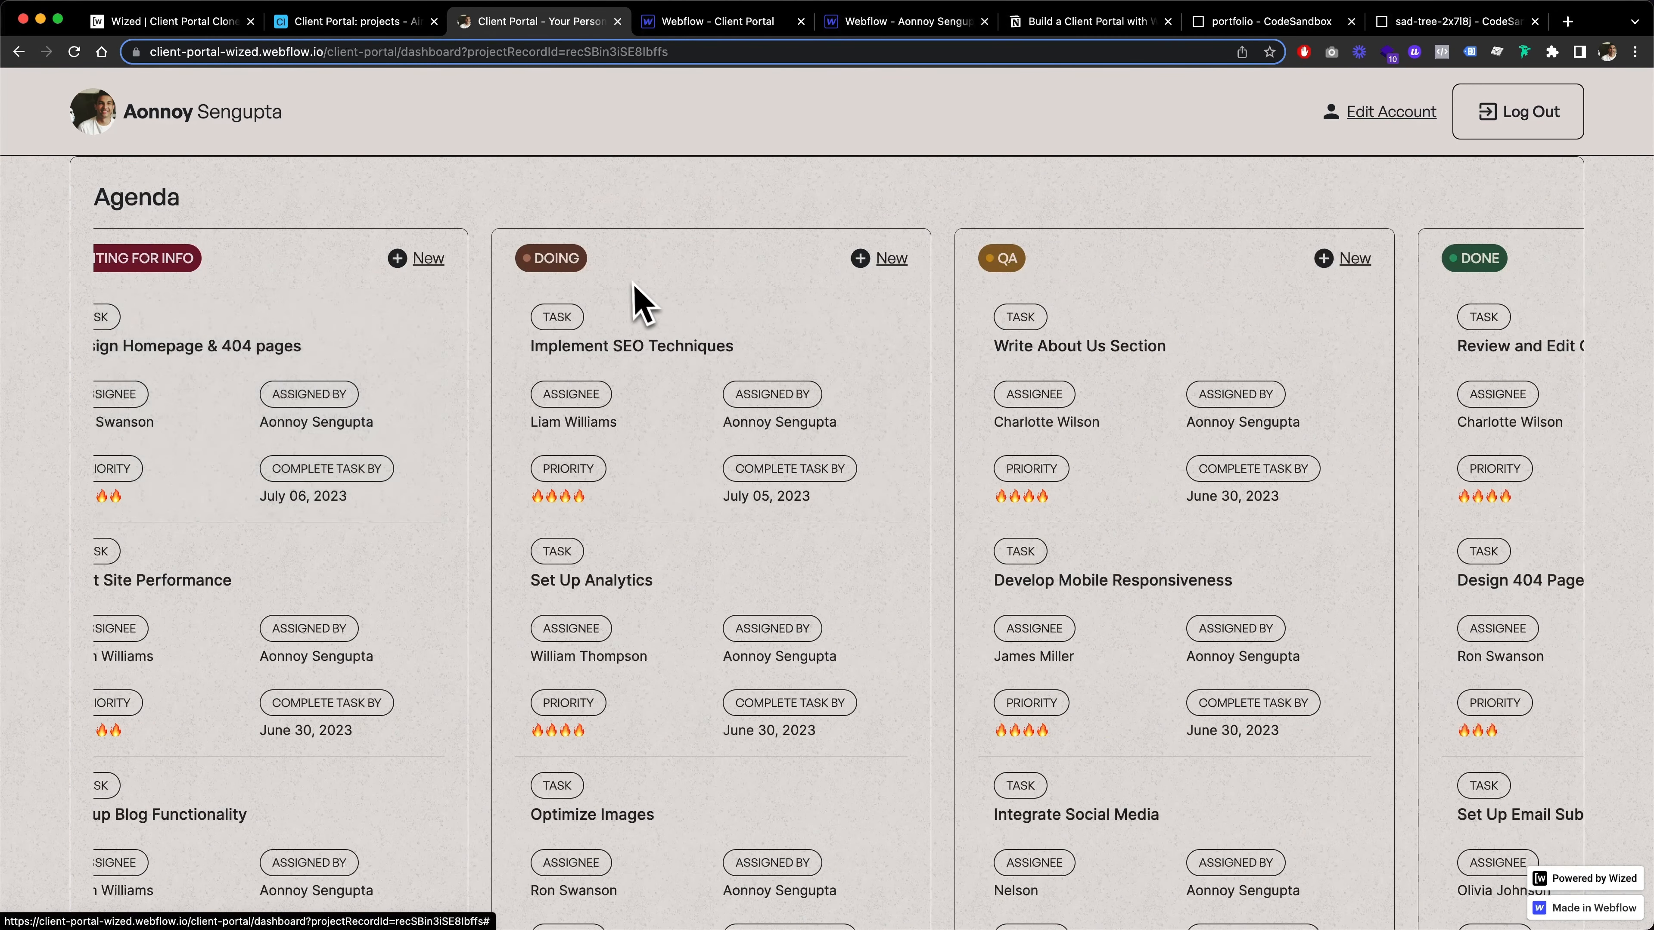
{"action": "scroll", "coordinate": [1055, 277], "scroll_direction": "right", "scroll_amount": 5}
{"action": "scroll", "coordinate": [1205, 259], "scroll_direction": "left", "scroll_amount": 12}
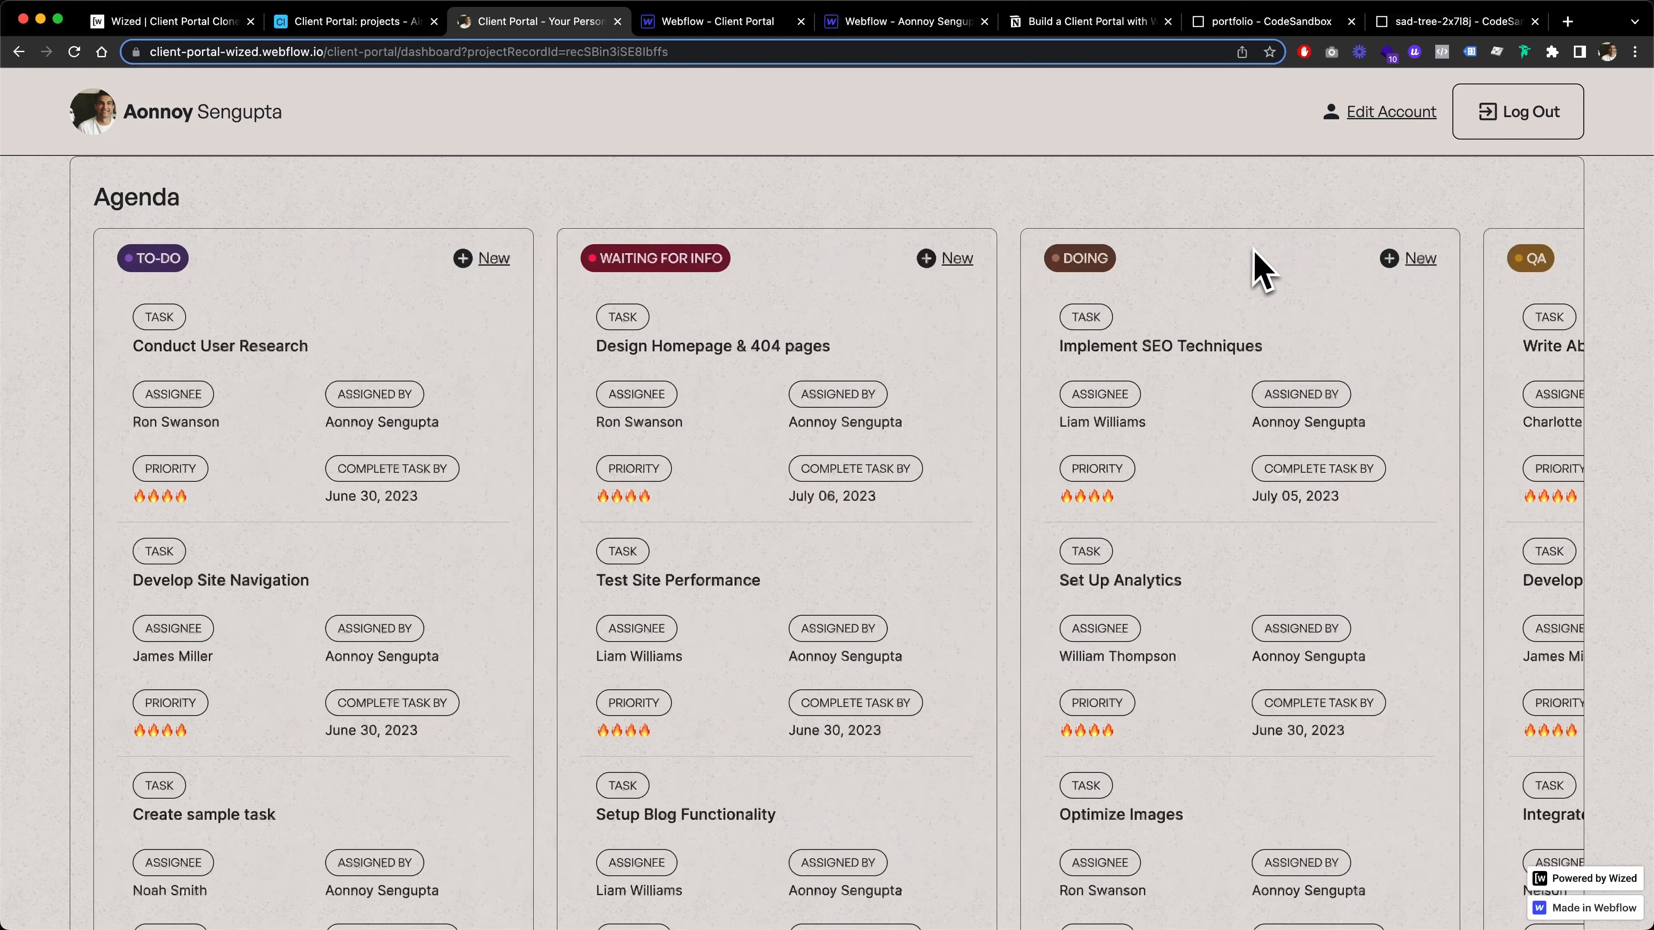
Review the Agenda board's columns from To-Do through QA on the live client portal, focusing on the Doing label
{"action": "scroll", "coordinate": [1253, 251], "scroll_direction": "up", "scroll_amount": 1}
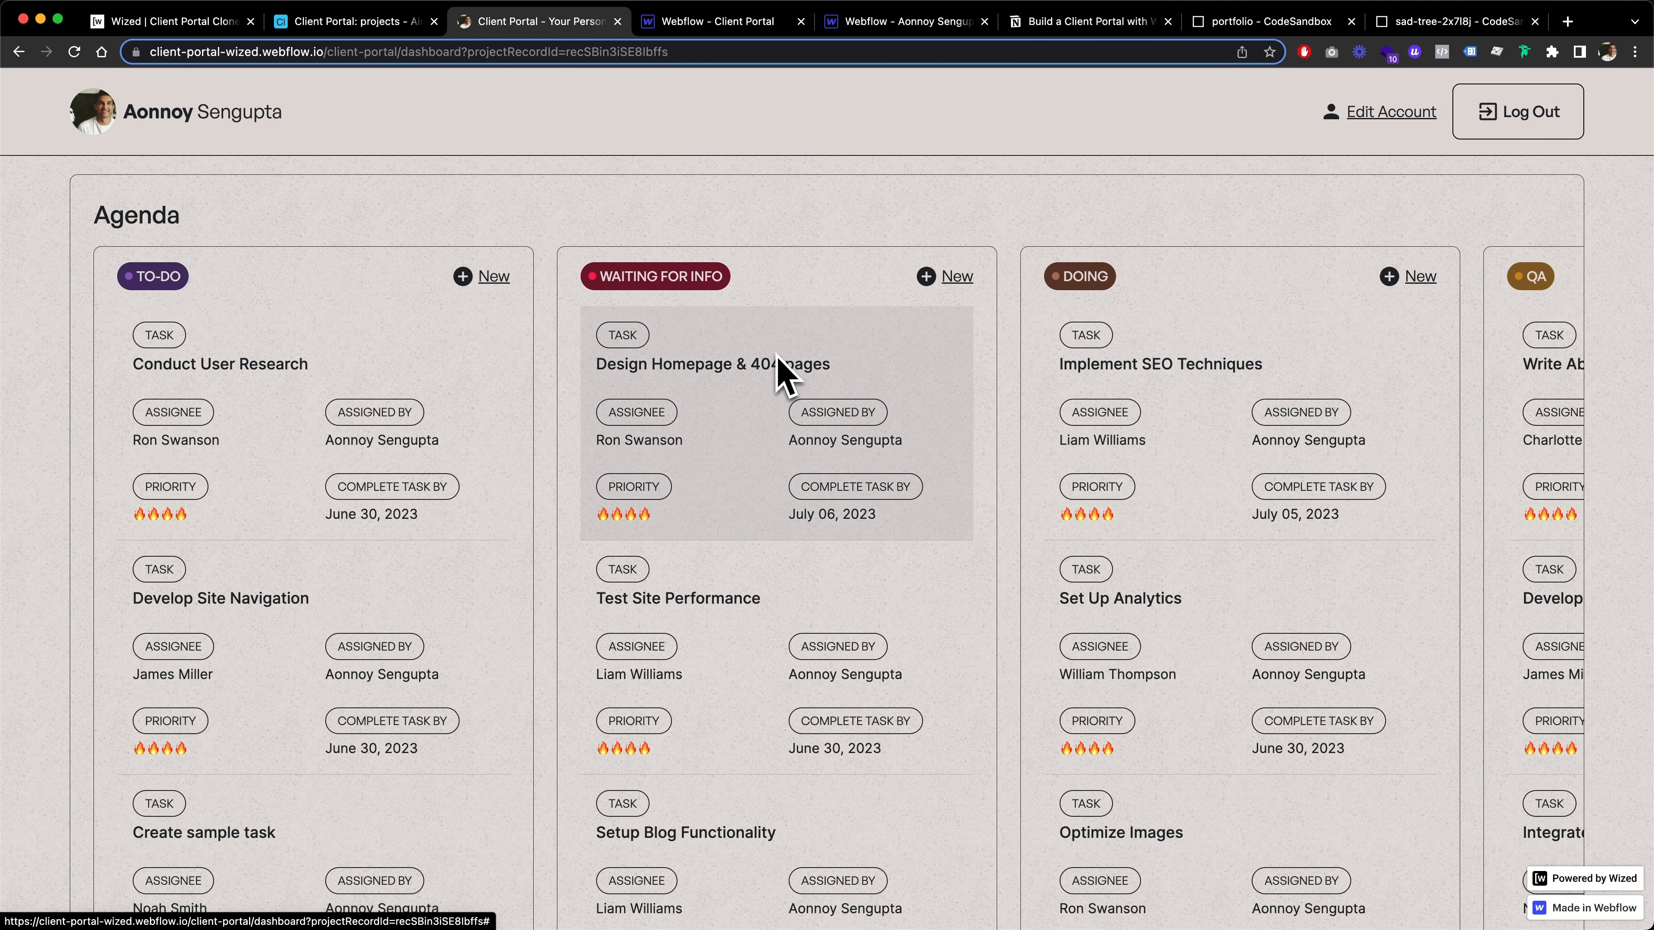
{"action": "scroll", "coordinate": [781, 371], "scroll_direction": "right", "scroll_amount": 7}
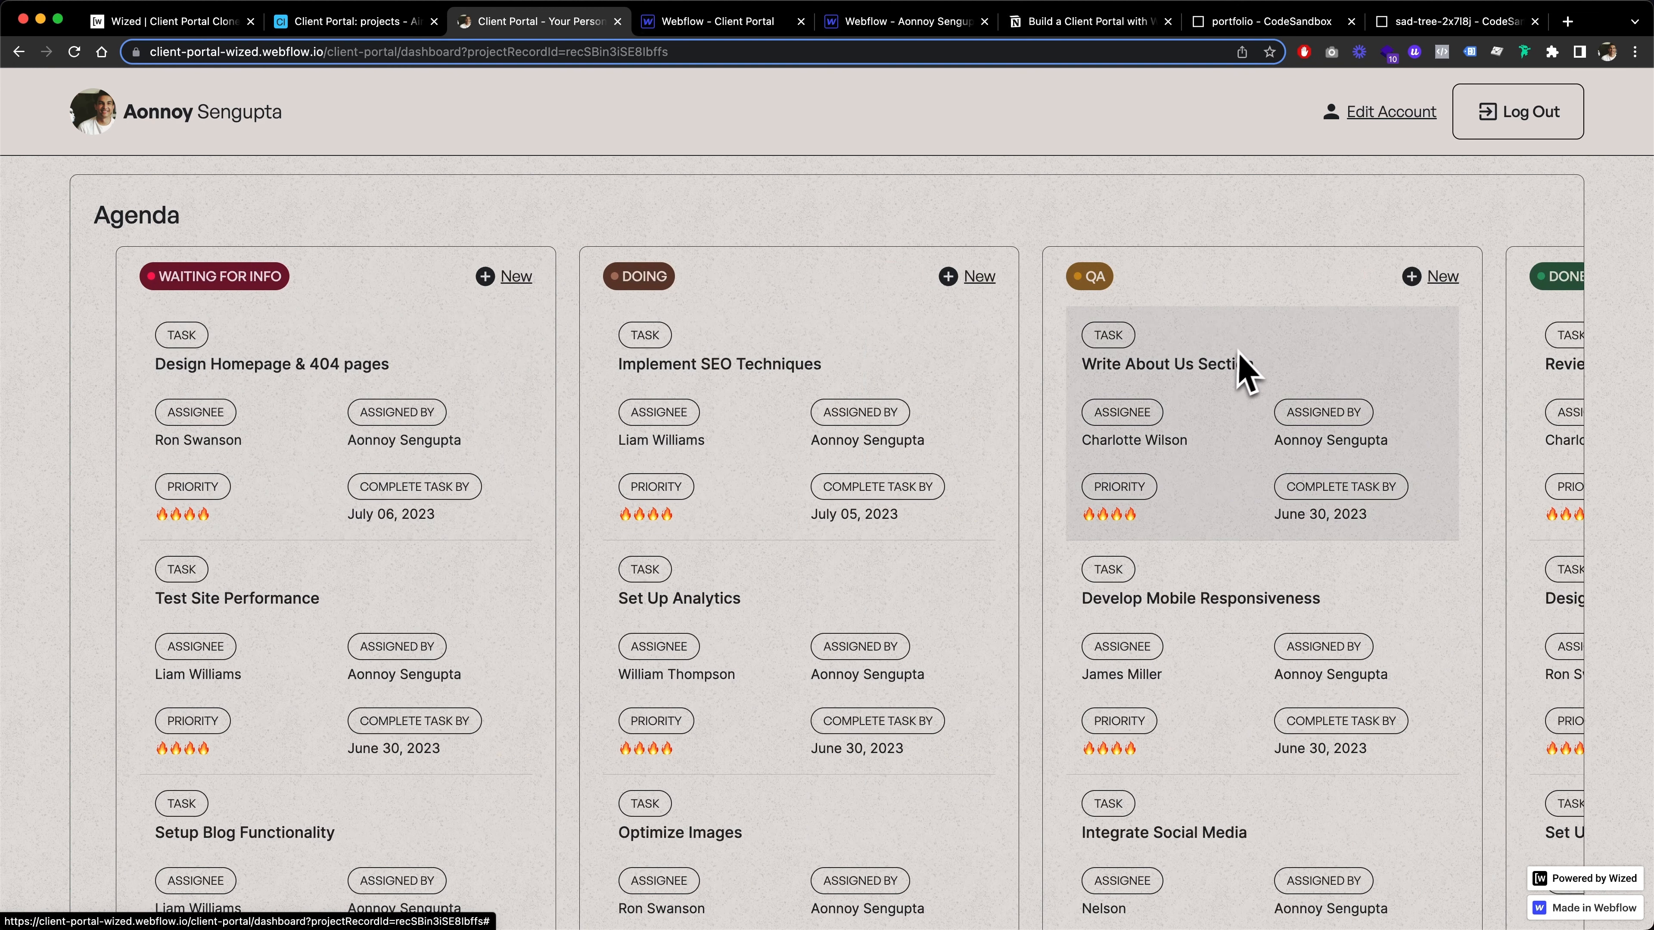
{"action": "scroll", "coordinate": [1236, 370], "scroll_direction": "left", "scroll_amount": 7}
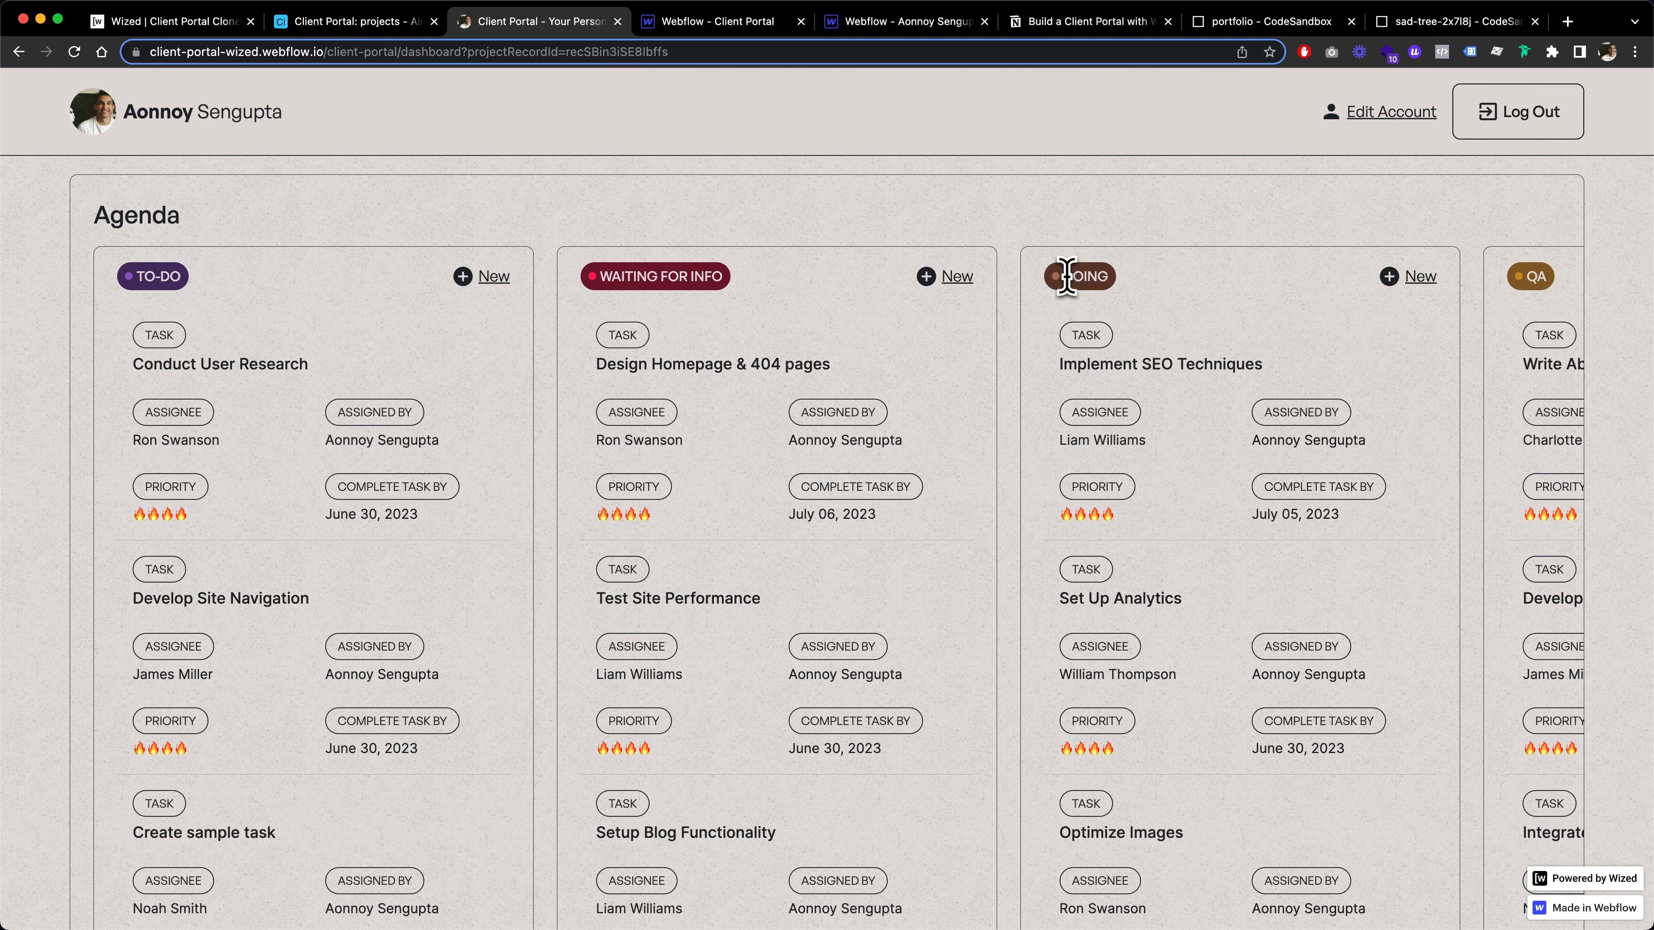
{"action": "left_click", "coordinate": [1122, 287]}
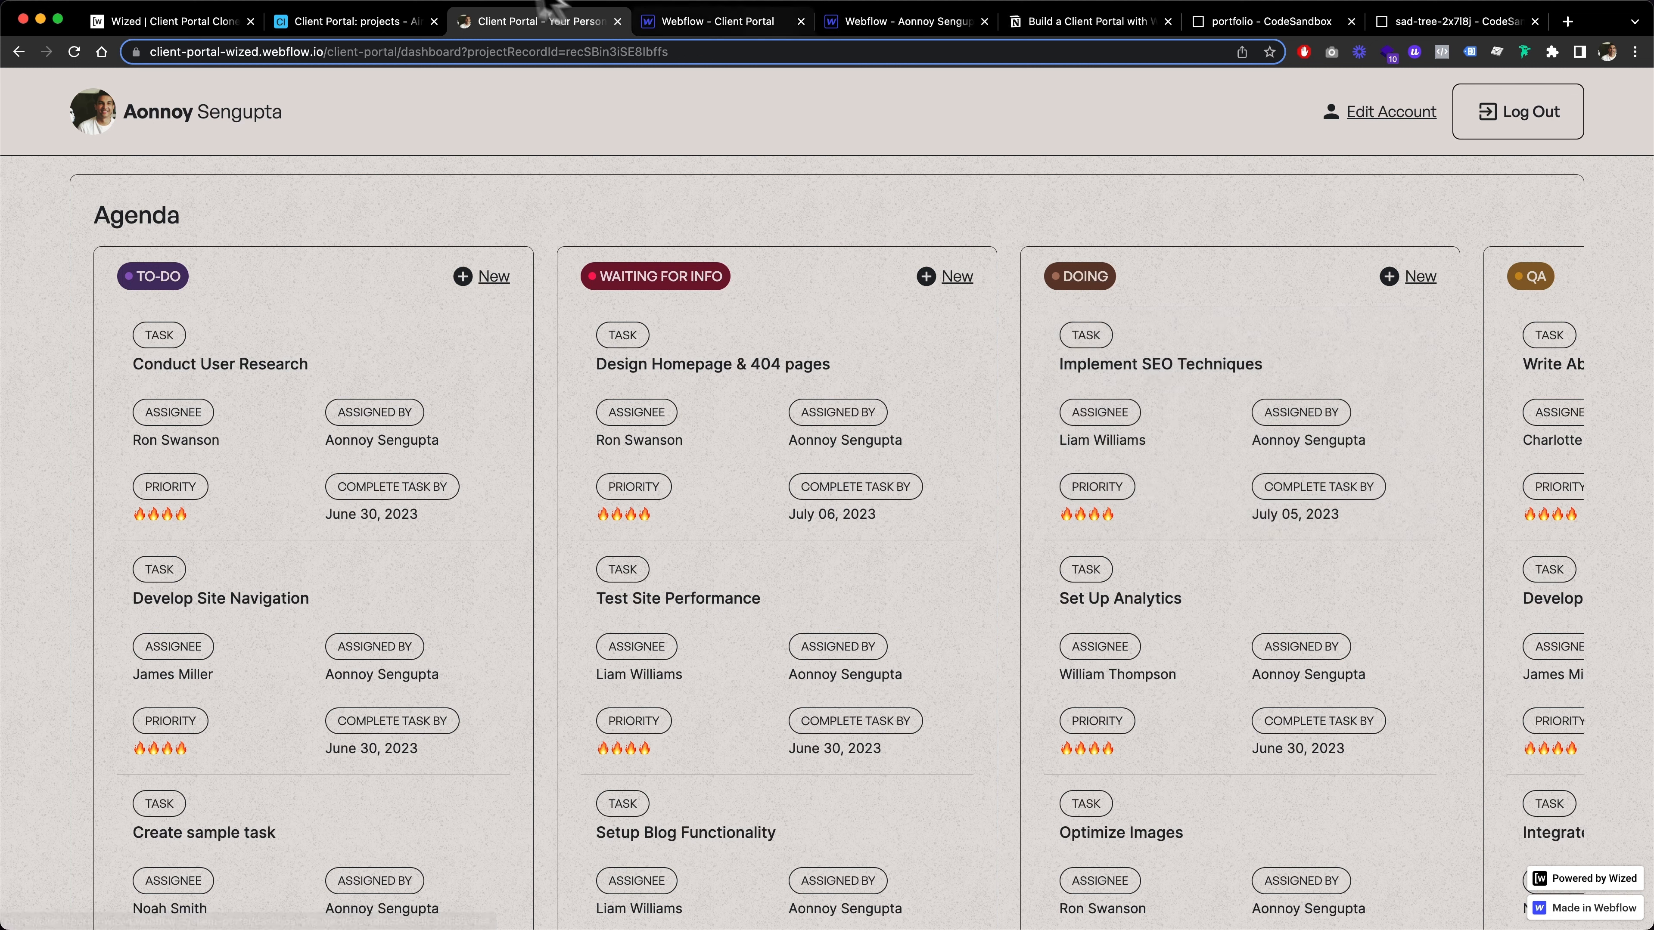
Switch to the Webflow Designer's client portal dashboard and inspect the ID and custom attributes of the Doing column's New link
{"action": "left_click", "coordinate": [716, 20]}
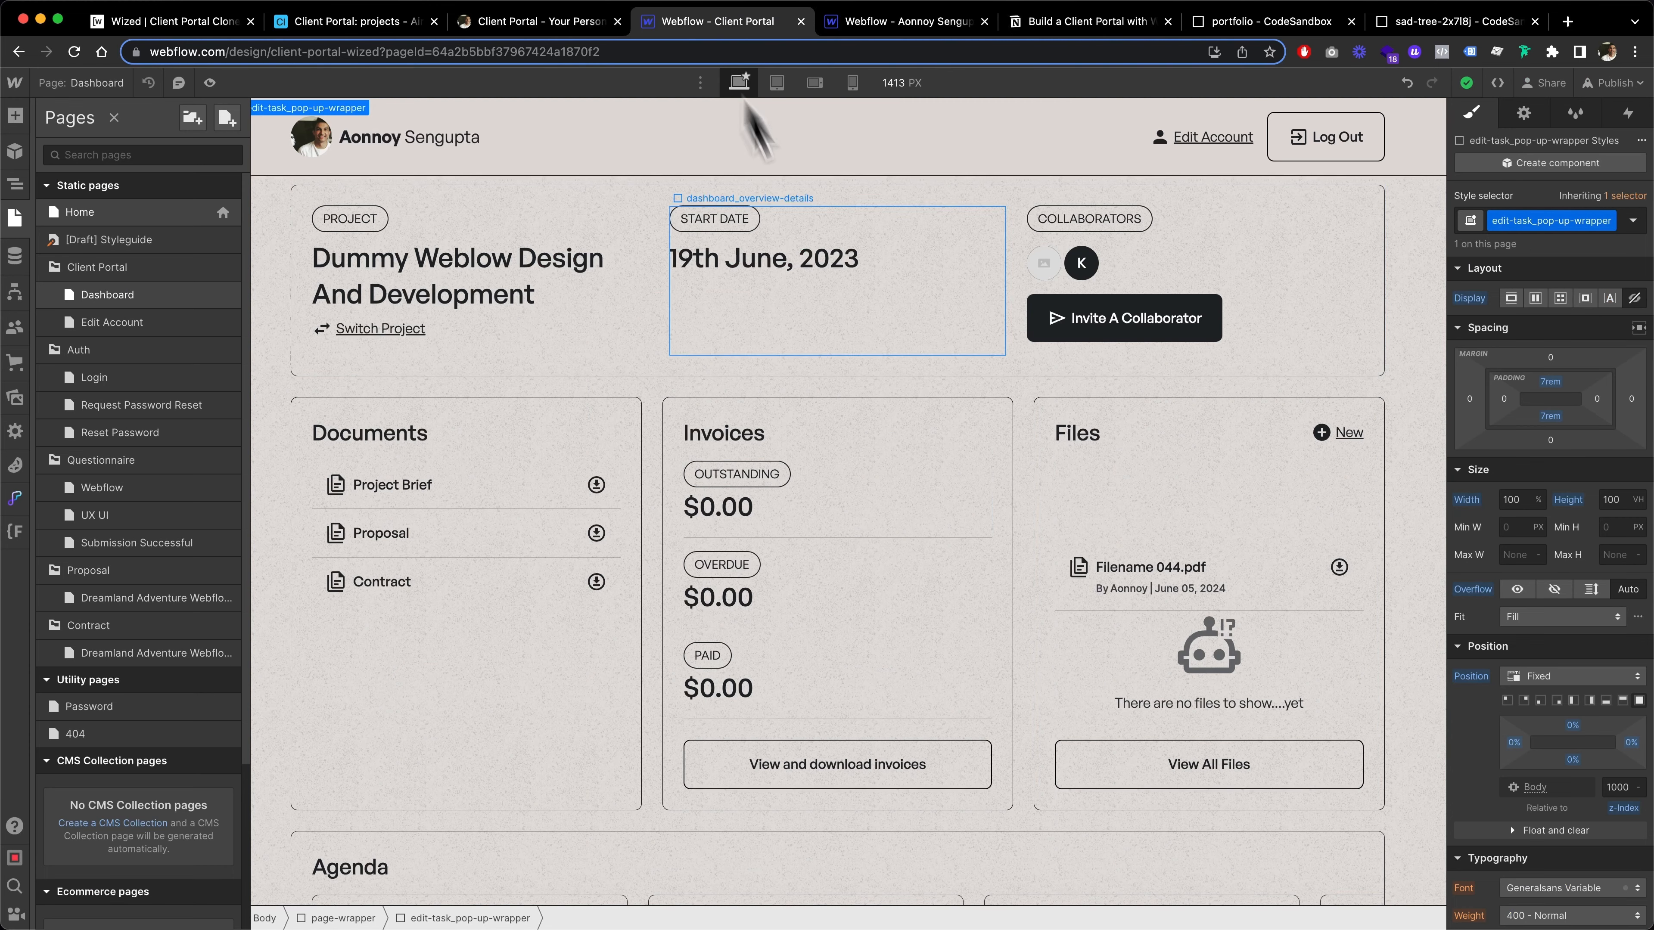
{"action": "scroll", "coordinate": [904, 432], "scroll_direction": "down", "scroll_amount": 10}
{"action": "scroll", "coordinate": [904, 432], "scroll_direction": "up", "scroll_amount": 8}
{"action": "scroll", "coordinate": [911, 432], "scroll_direction": "down", "scroll_amount": 2}
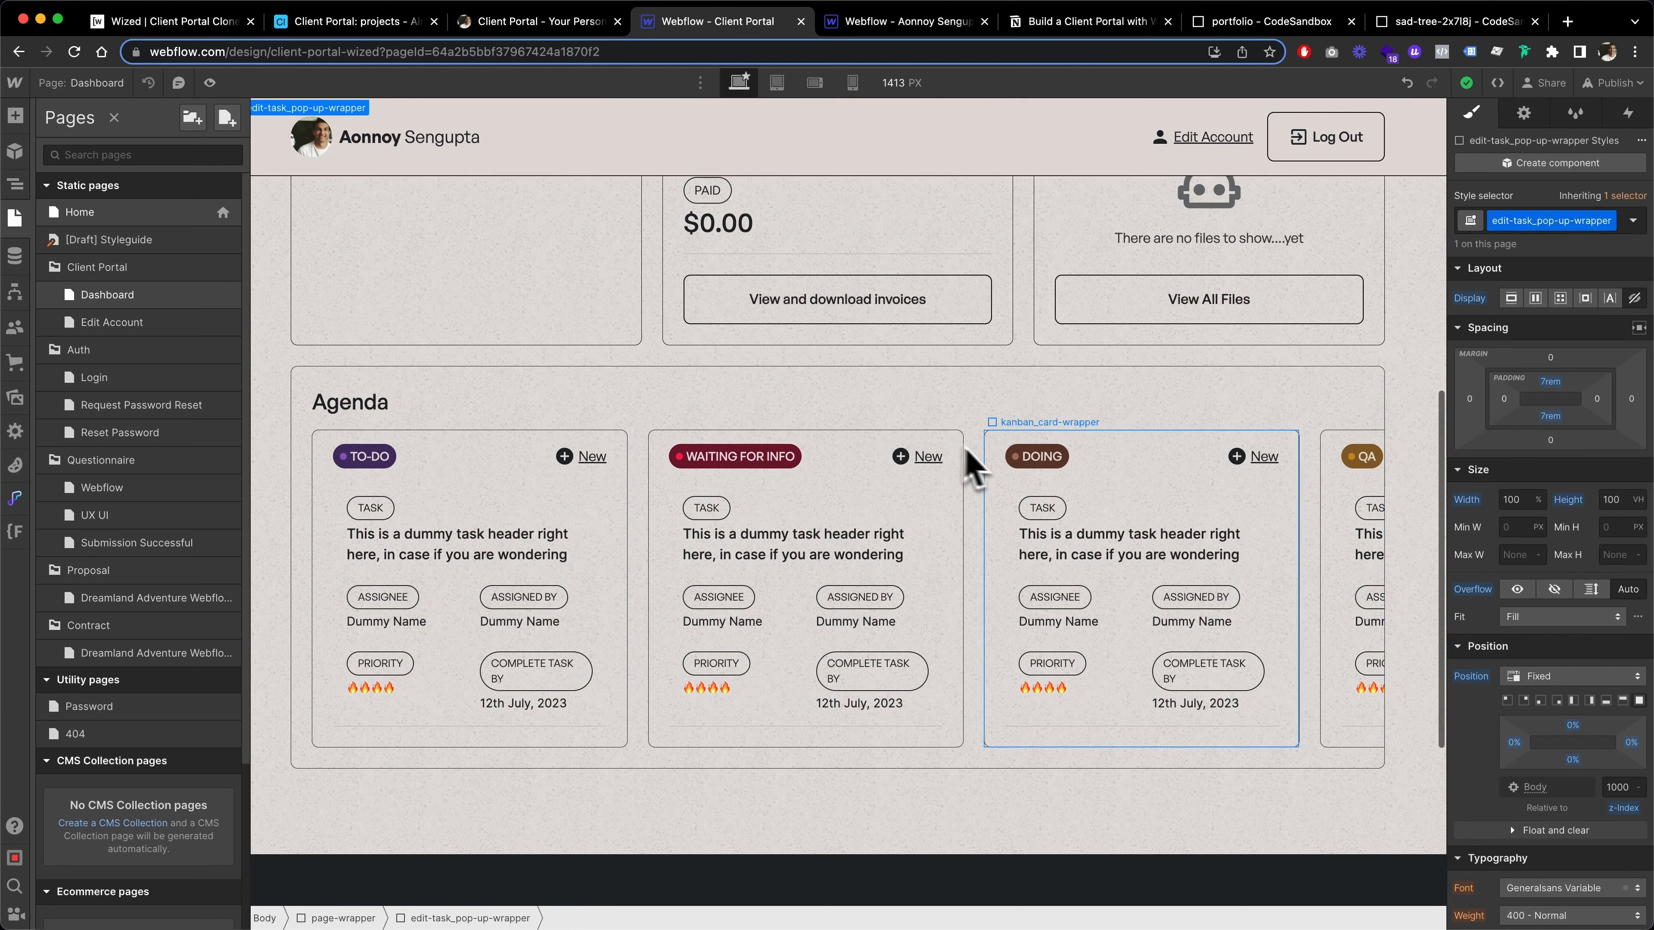
{"action": "left_click", "coordinate": [1009, 463]}
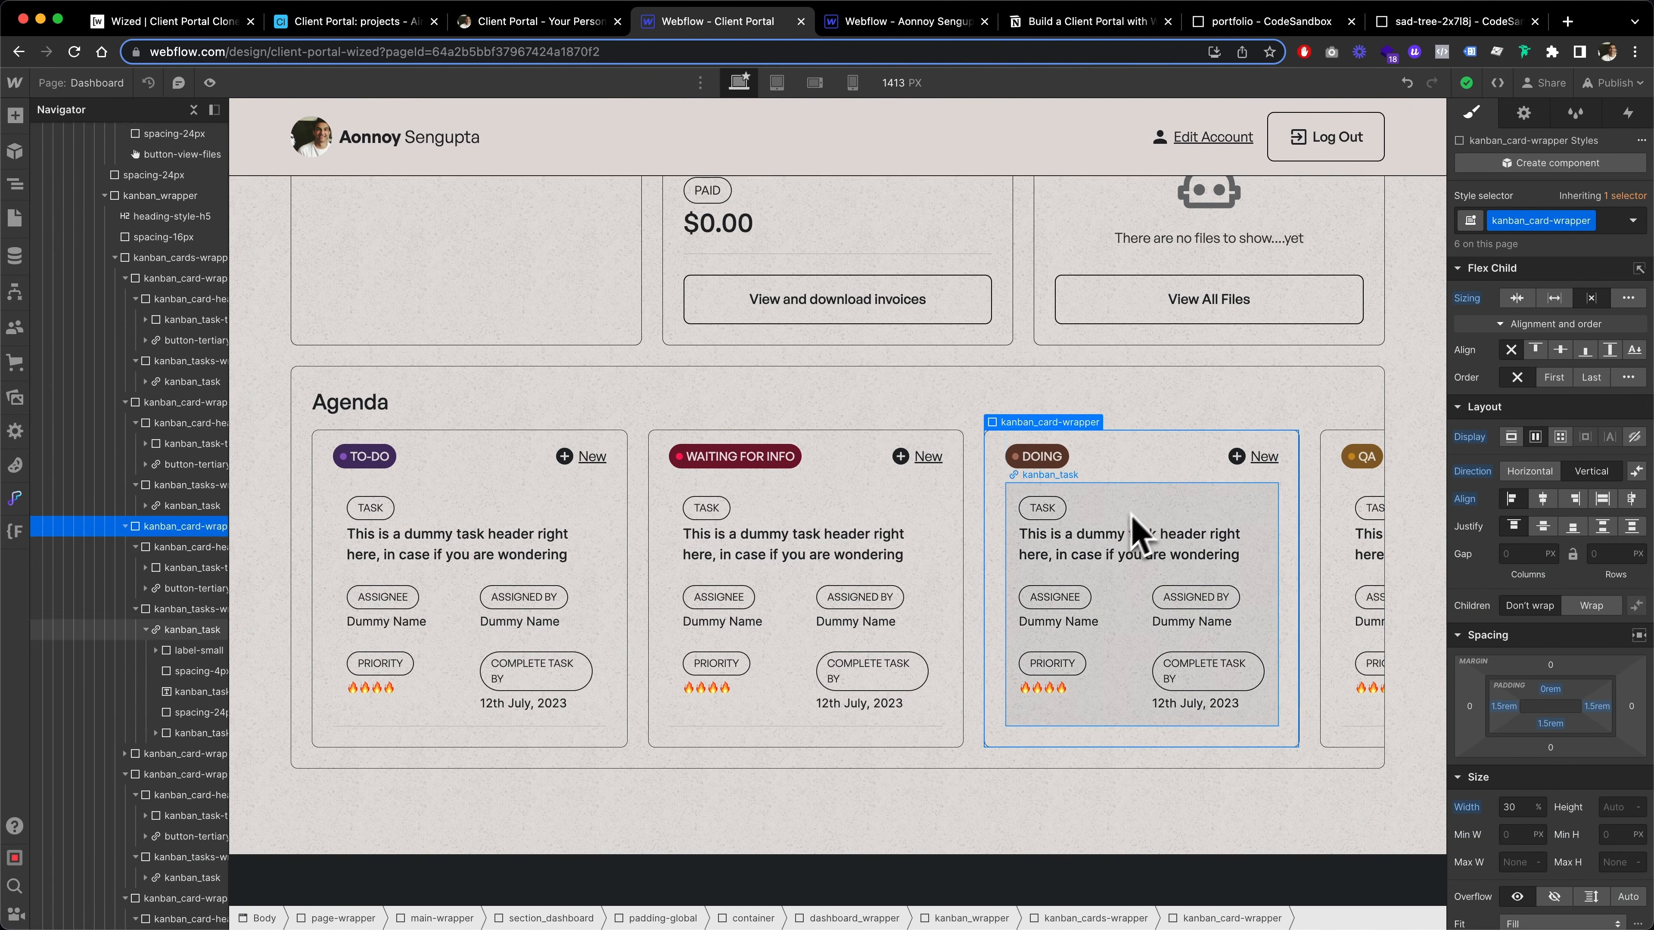
{"action": "left_click", "coordinate": [1250, 462]}
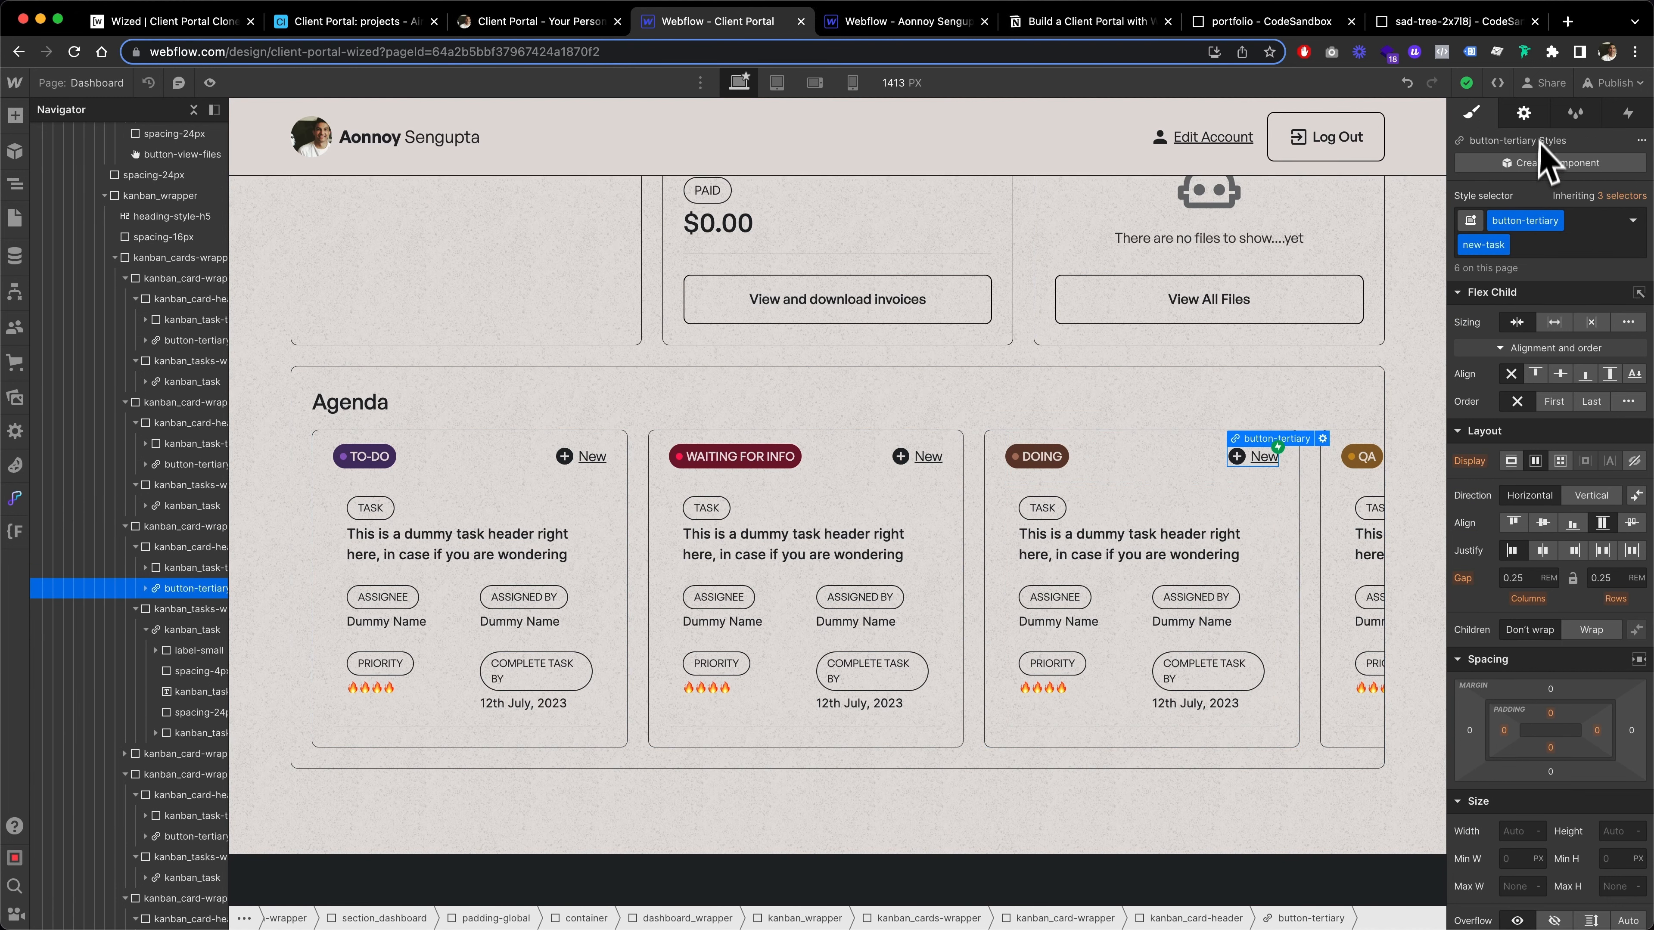
{"action": "left_click", "coordinate": [1526, 115]}
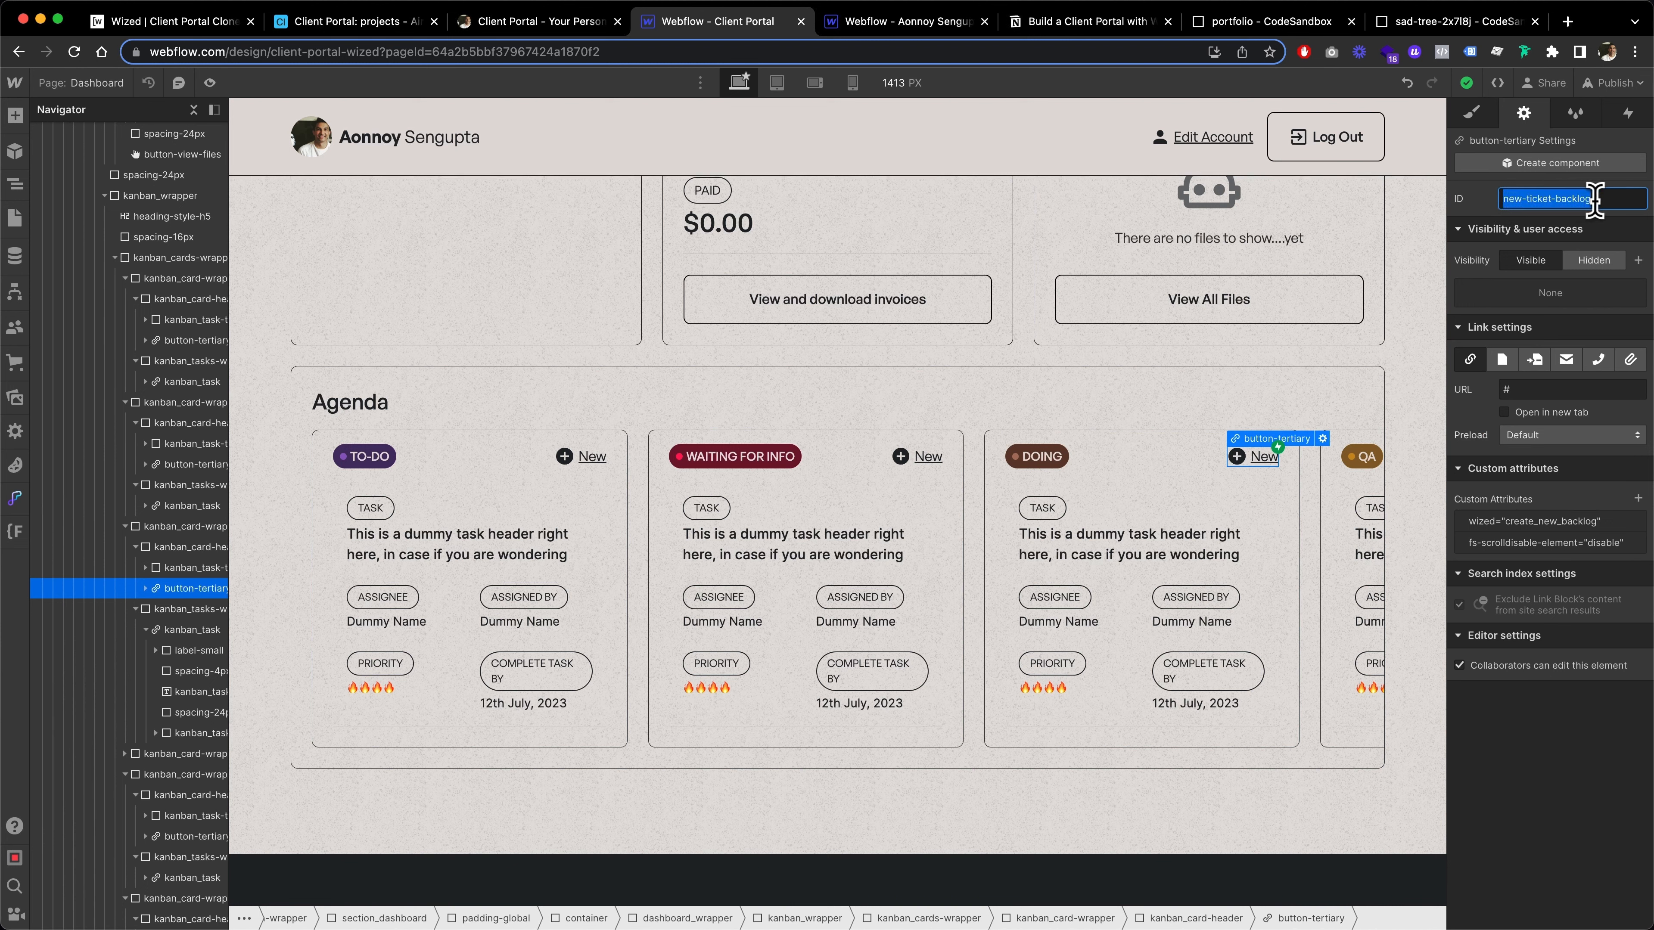
{"action": "left_click", "coordinate": [1474, 207]}
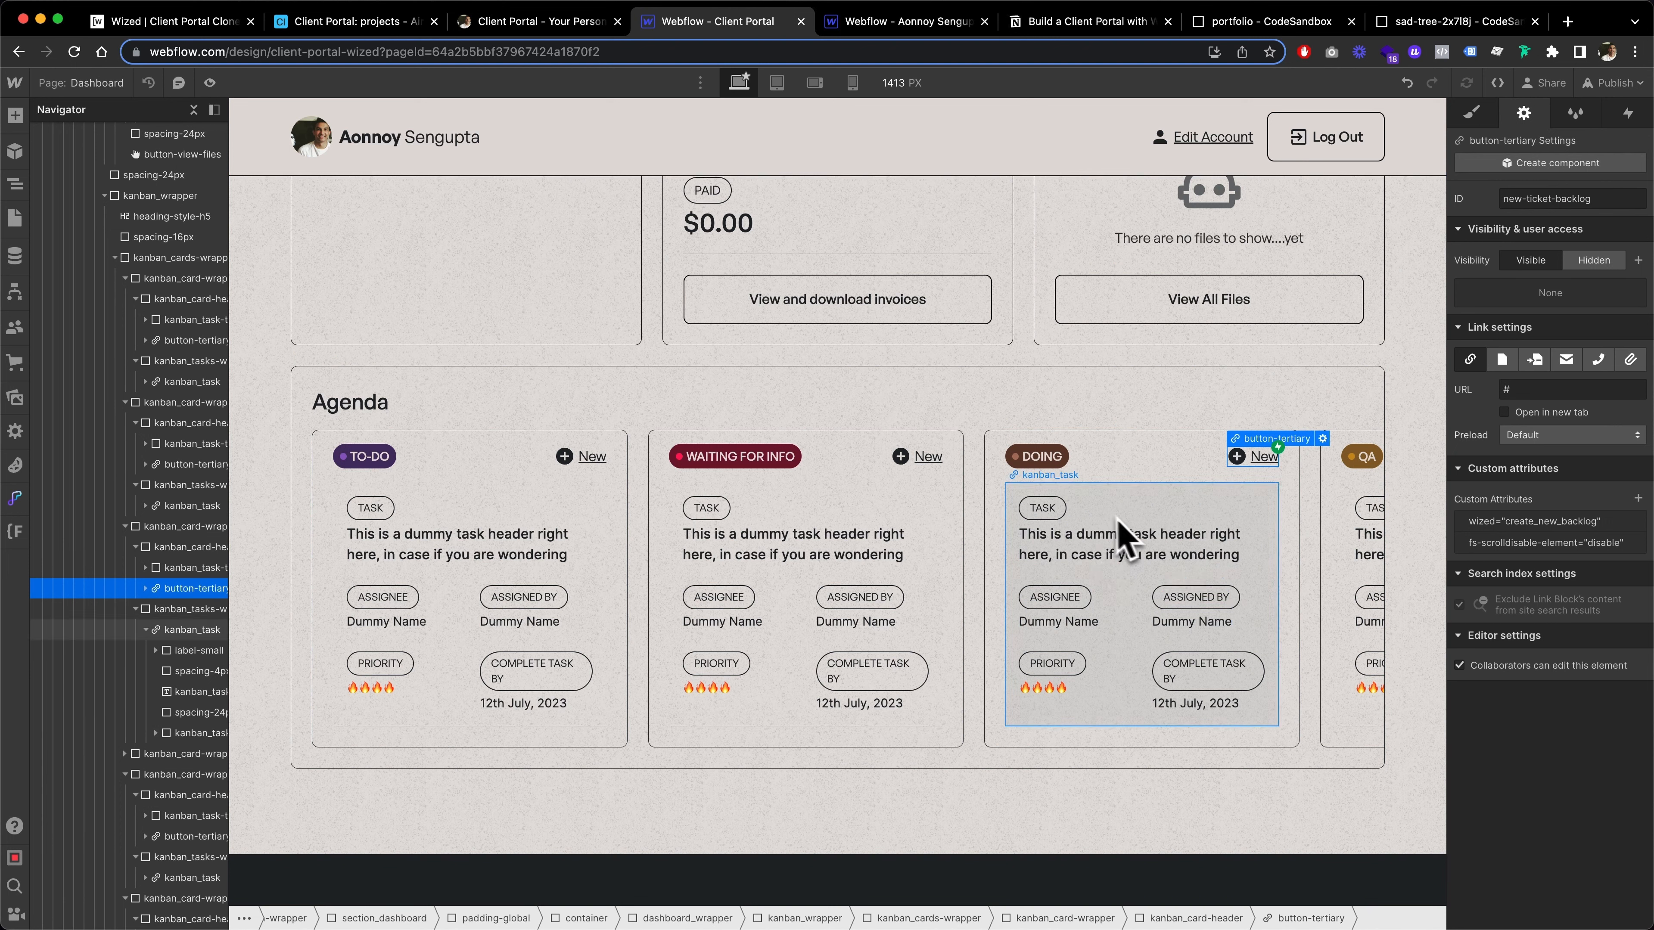
Inspect the Wized attributes of the Doing card's task name, Assigned By, Priority and Complete Task By elements
{"action": "left_click", "coordinate": [1100, 537]}
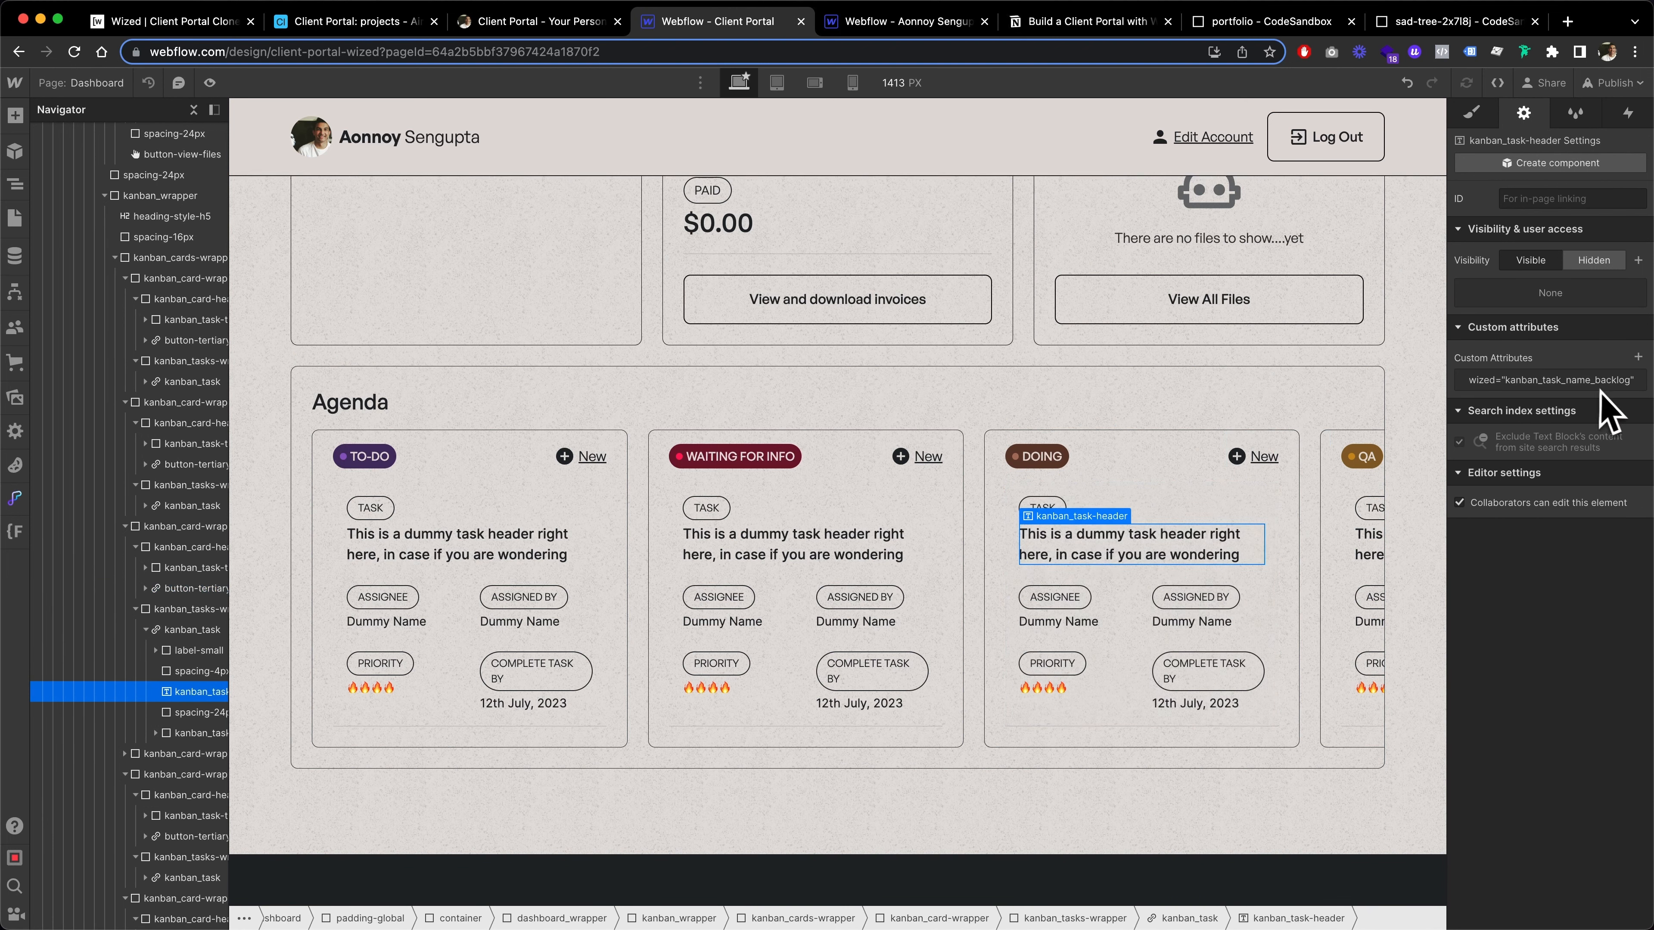
{"action": "left_click", "coordinate": [1081, 622]}
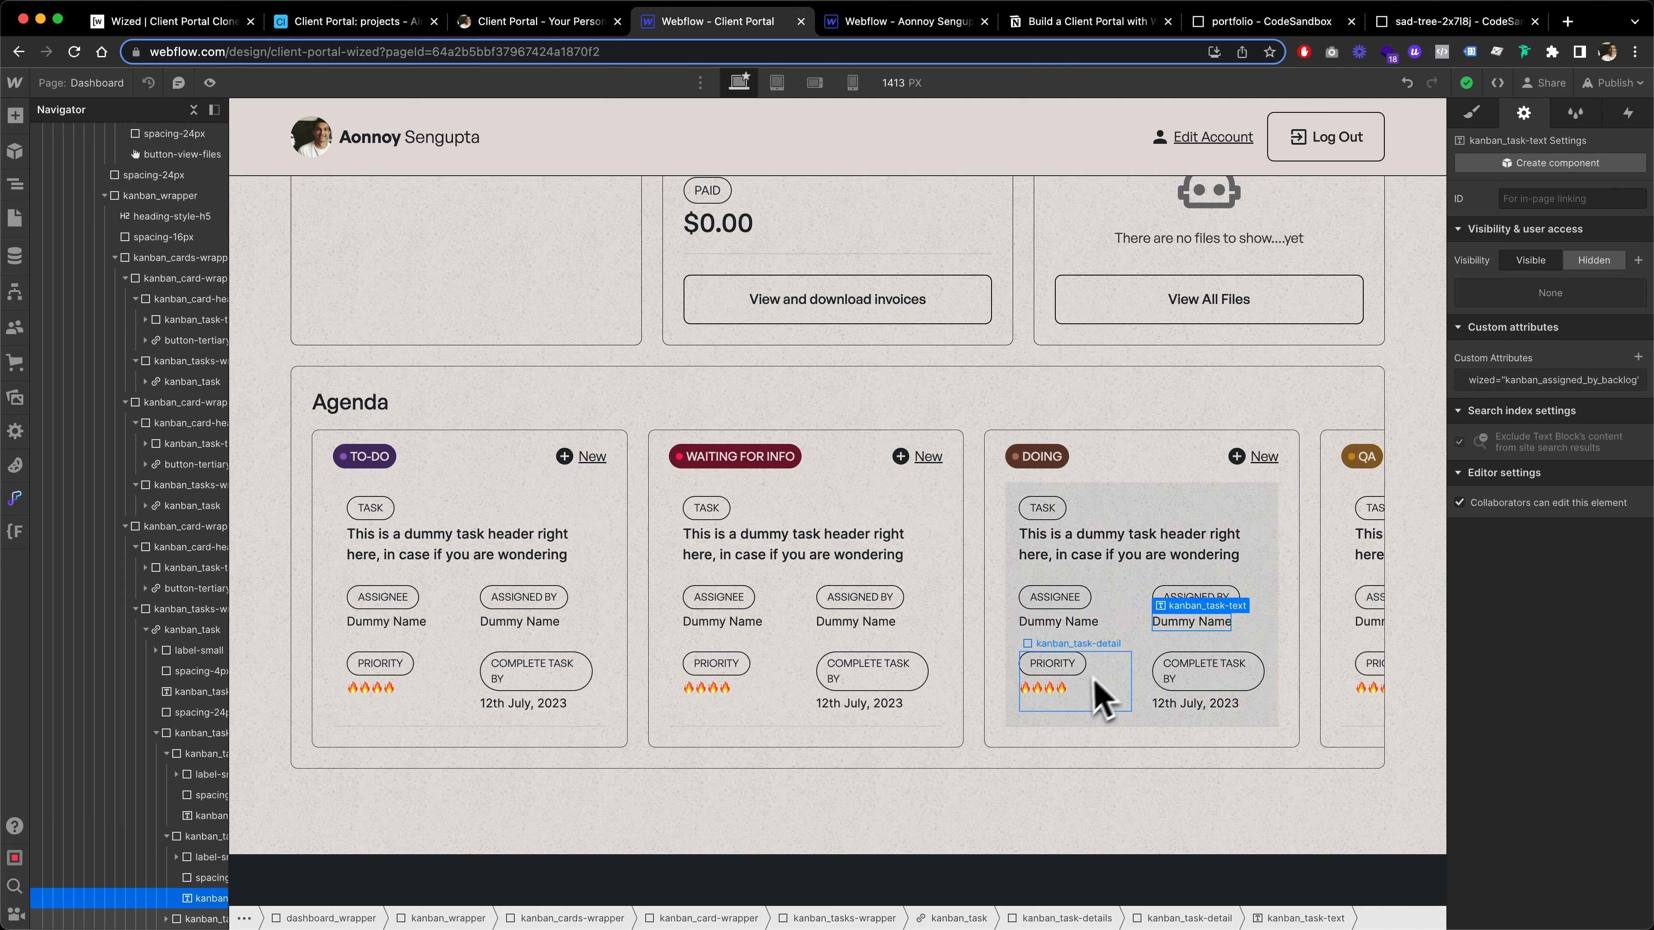
{"action": "left_click", "coordinate": [1068, 692]}
{"action": "left_click", "coordinate": [1195, 703]}
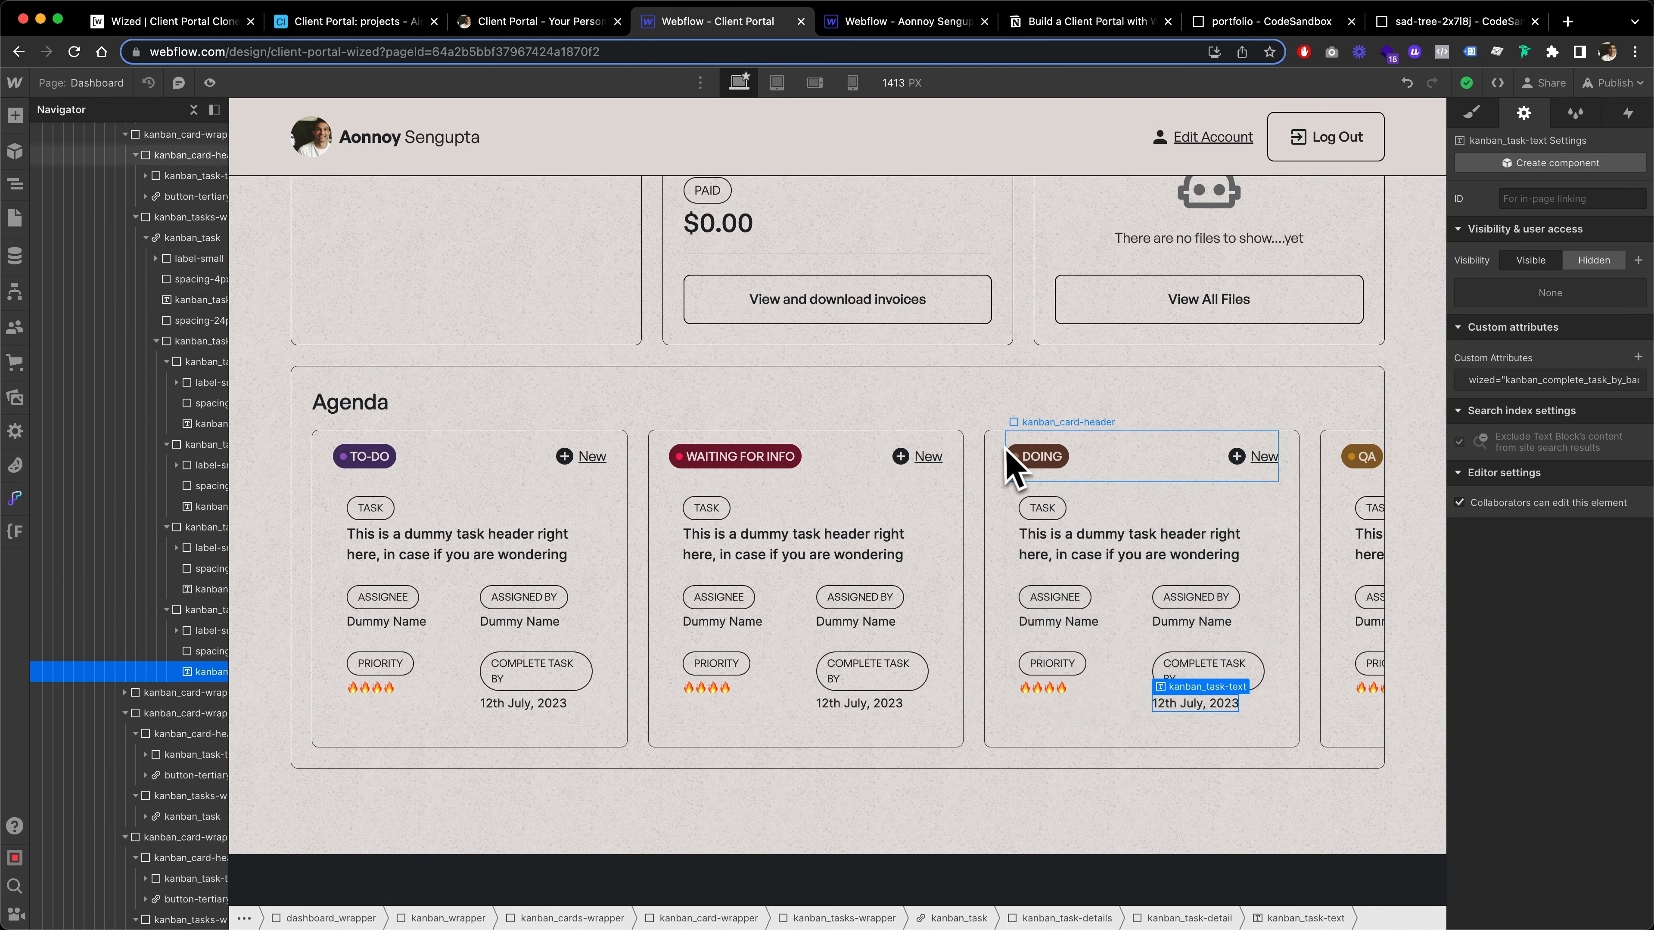
Remove the hide combo class from the hidden kanban_card-wrapper that follows the Doing column's wrapper, and view it on the board
{"action": "left_click", "coordinate": [997, 459]}
{"action": "scroll", "coordinate": [78, 495], "scroll_direction": "up", "scroll_amount": 1}
{"action": "scroll", "coordinate": [69, 459], "scroll_direction": "up", "scroll_amount": 5}
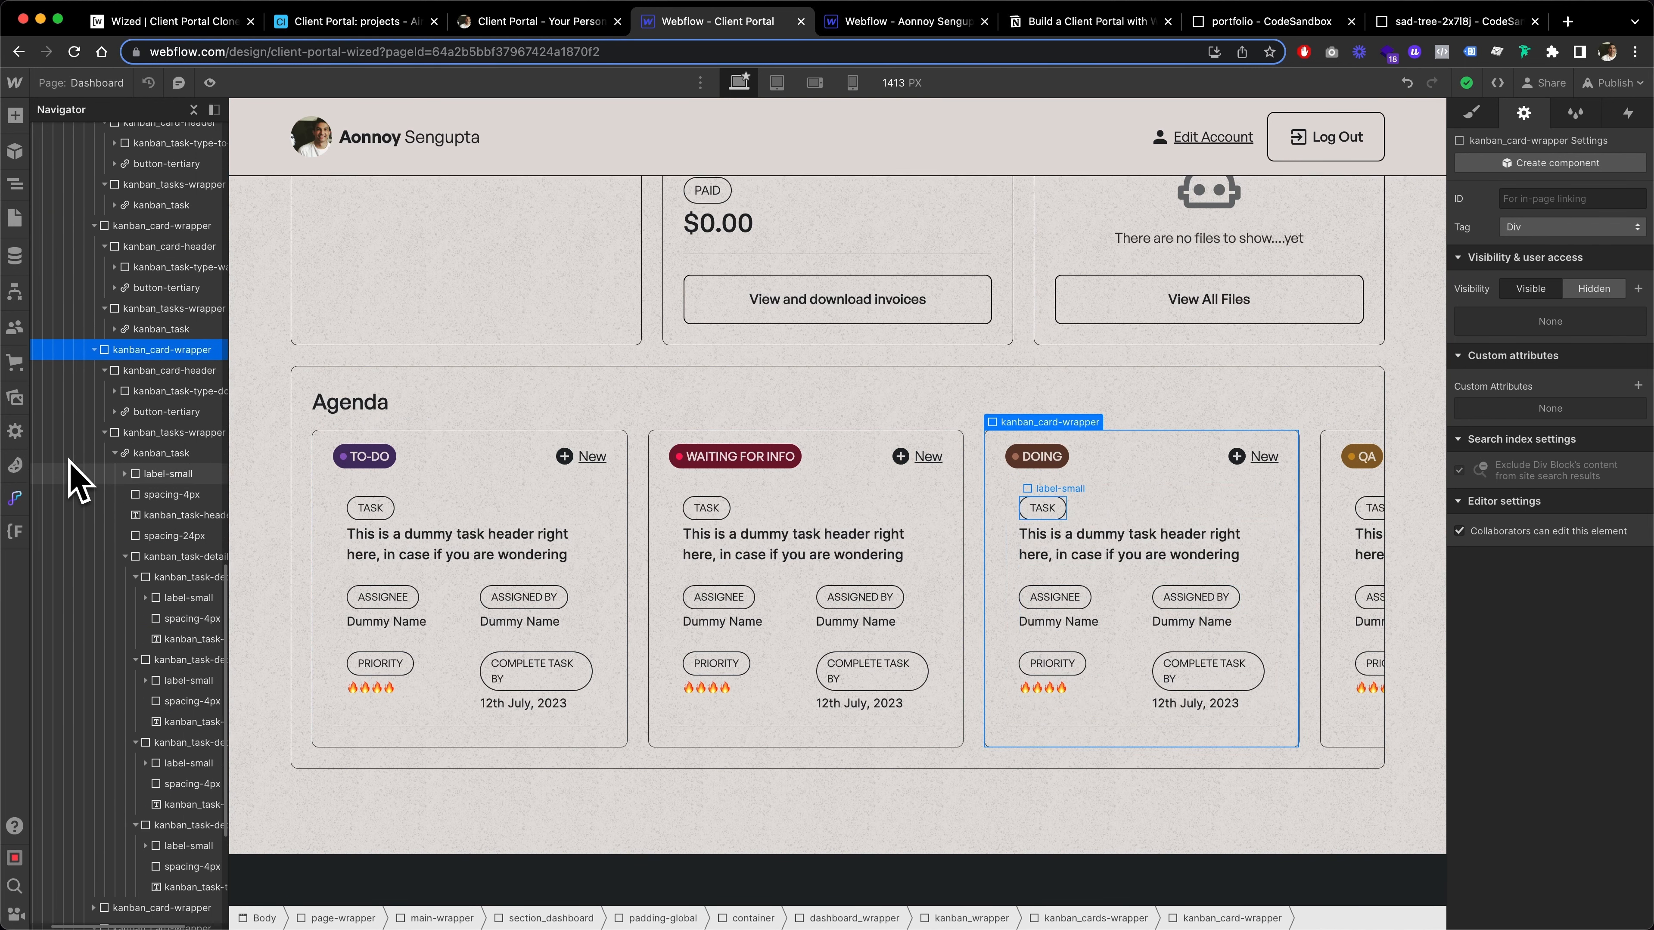
{"action": "scroll", "coordinate": [69, 460], "scroll_direction": "right", "scroll_amount": 1}
{"action": "left_click", "coordinate": [50, 455]}
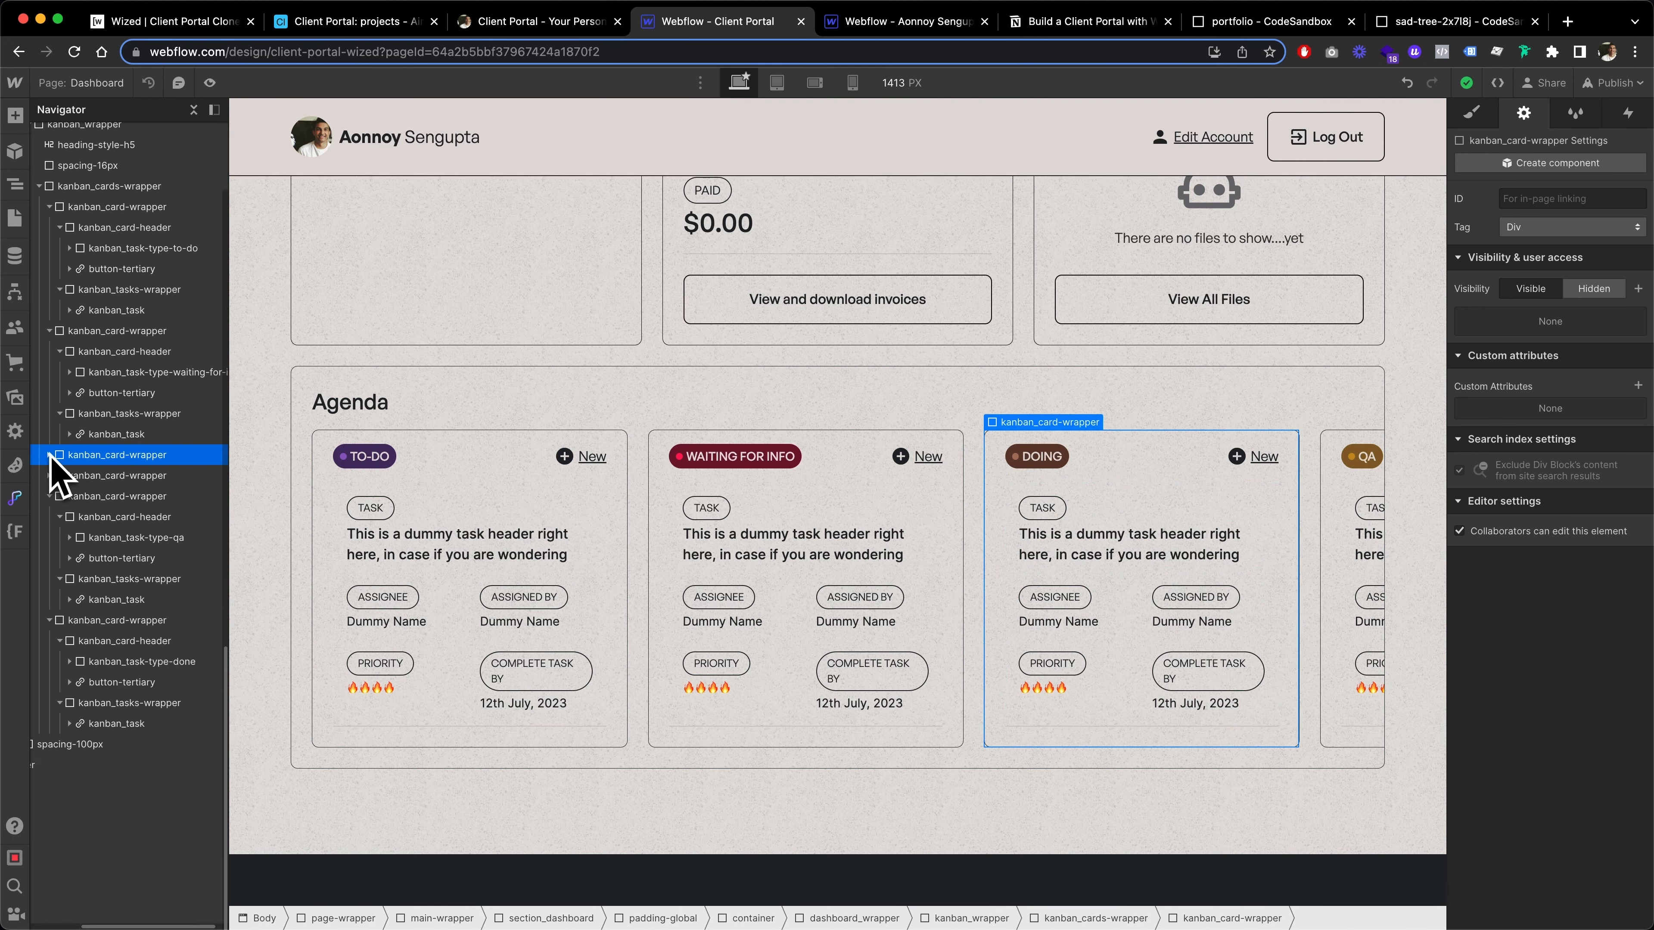
{"action": "scroll", "coordinate": [77, 505], "scroll_direction": "up", "scroll_amount": 5}
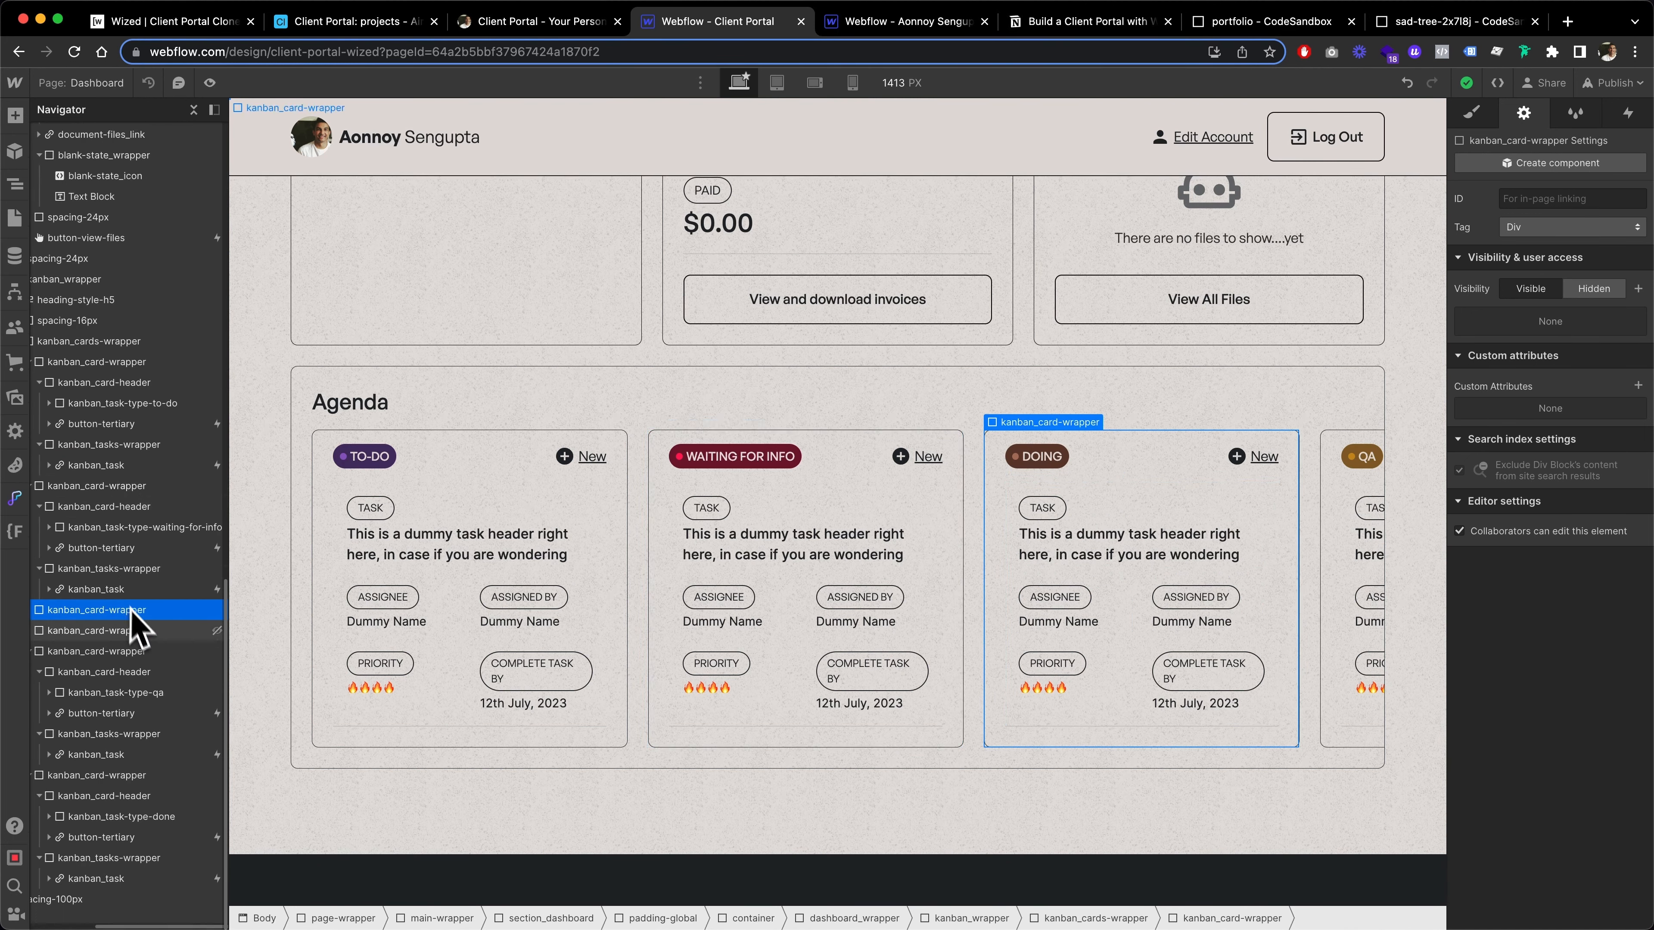
{"action": "left_click", "coordinate": [134, 631]}
{"action": "left_click", "coordinate": [1473, 114]}
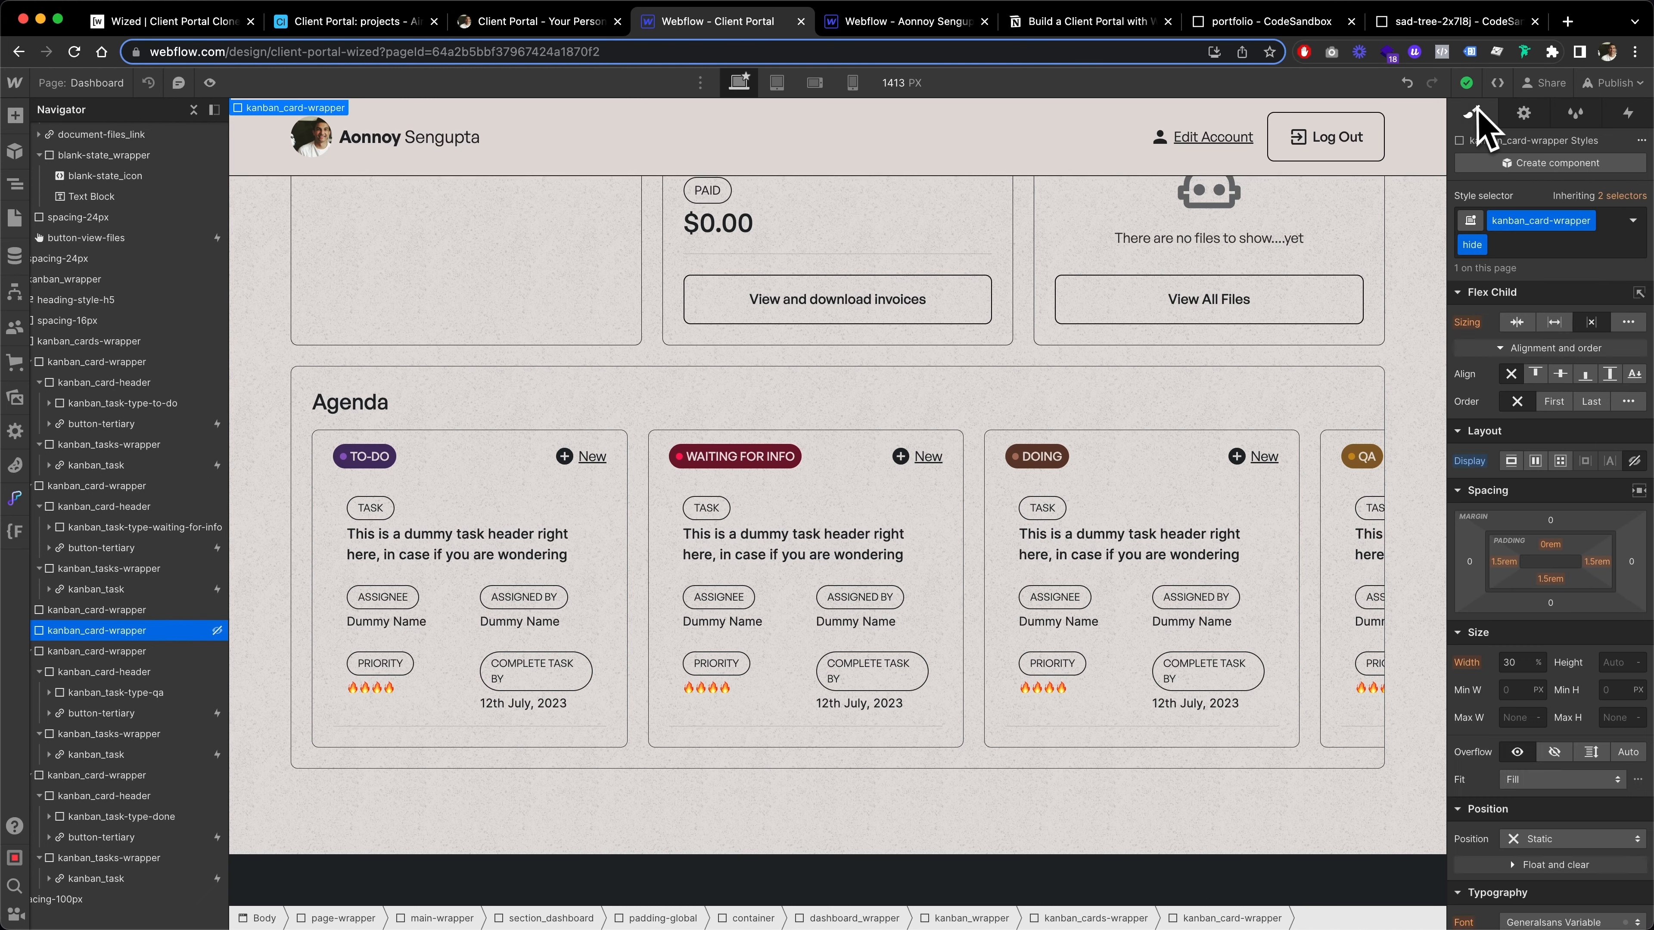
{"action": "left_click", "coordinate": [1520, 251]}
{"action": "key", "text": "BackSpace"}
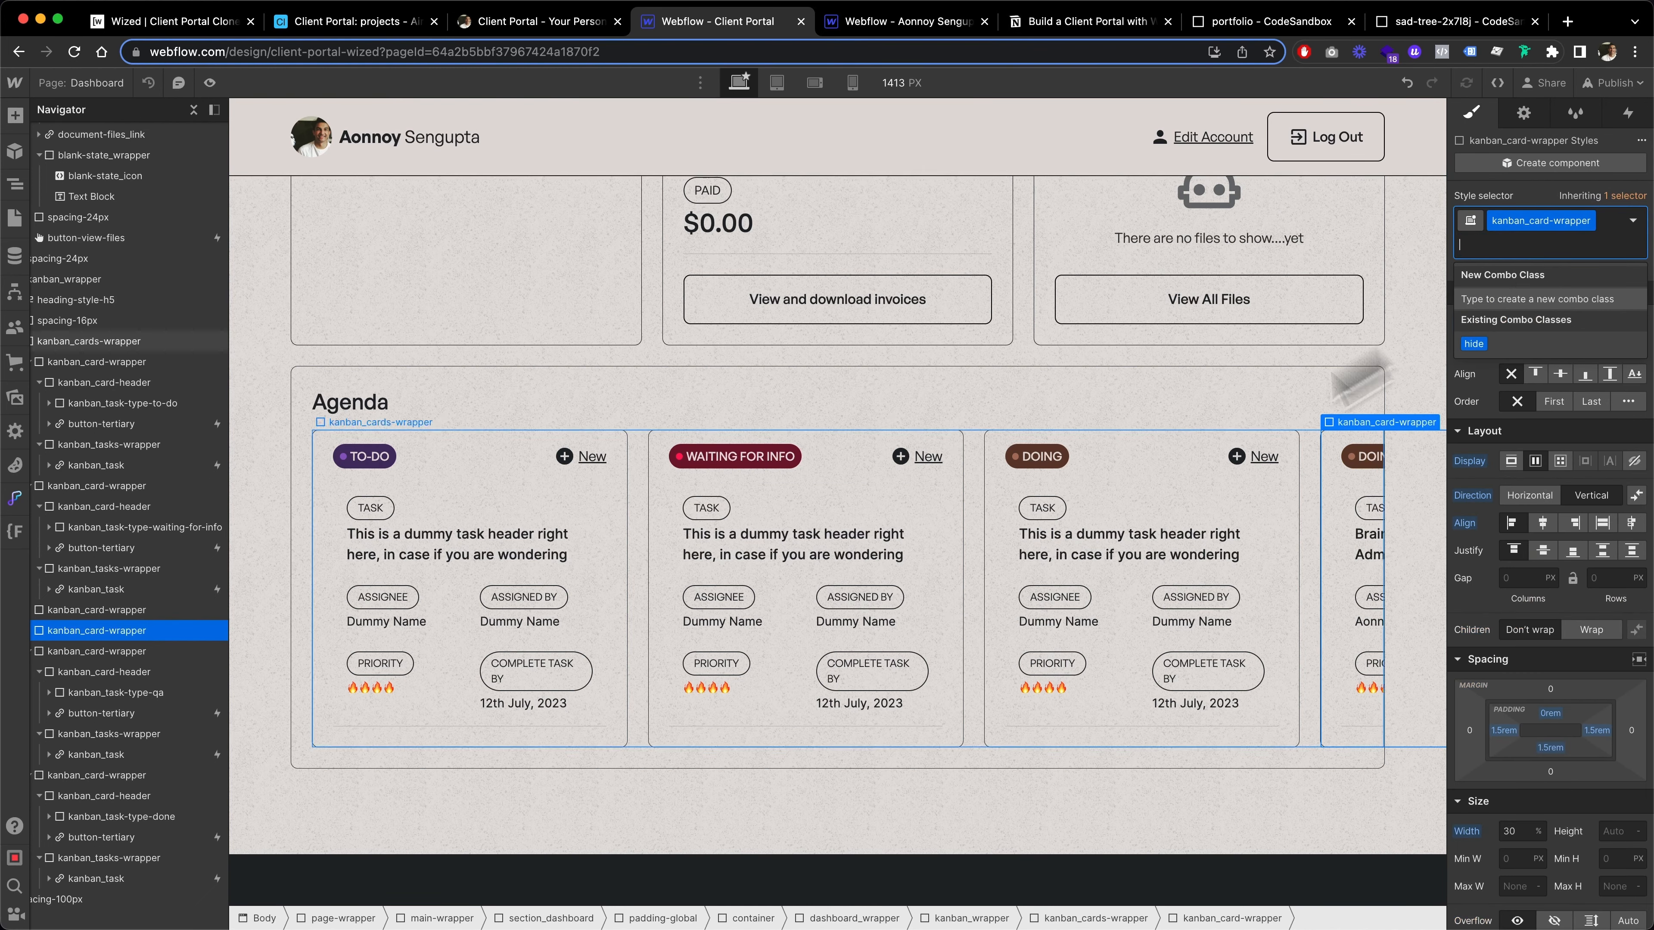
{"action": "scroll", "coordinate": [886, 658], "scroll_direction": "right", "scroll_amount": 5}
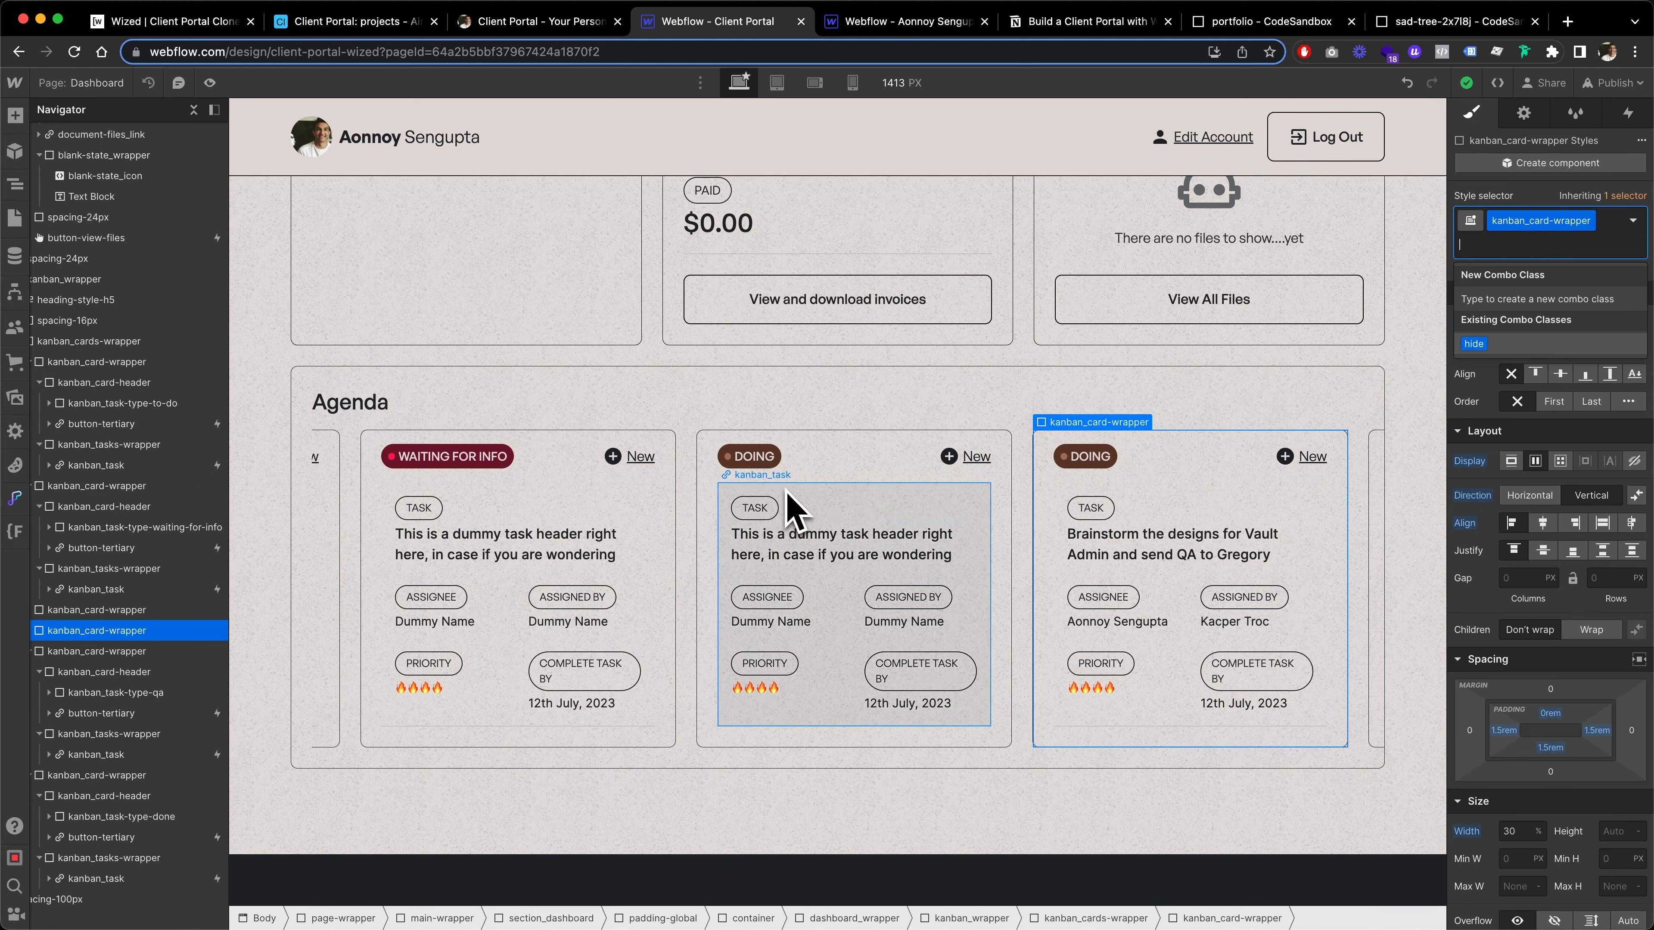
Reapply the hide combo class to the duplicate Doing kanban_card-wrapper and check the Agenda board's columns through Done
{"action": "left_click", "coordinate": [1515, 346]}
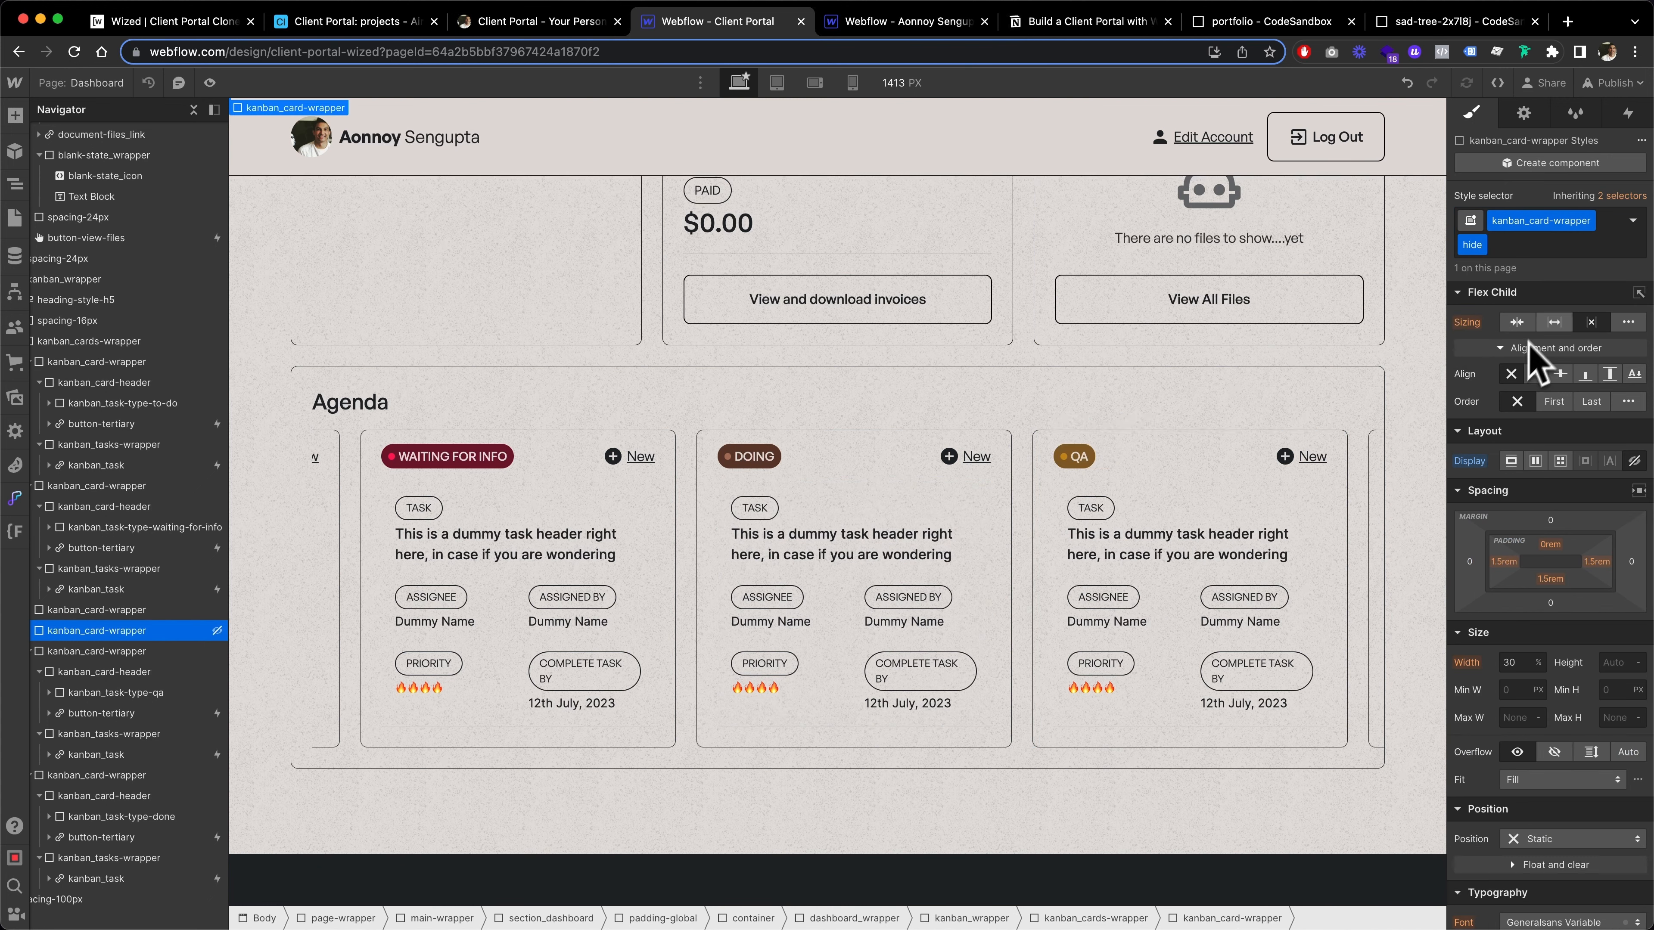
{"action": "scroll", "coordinate": [954, 521], "scroll_direction": "right", "scroll_amount": 5}
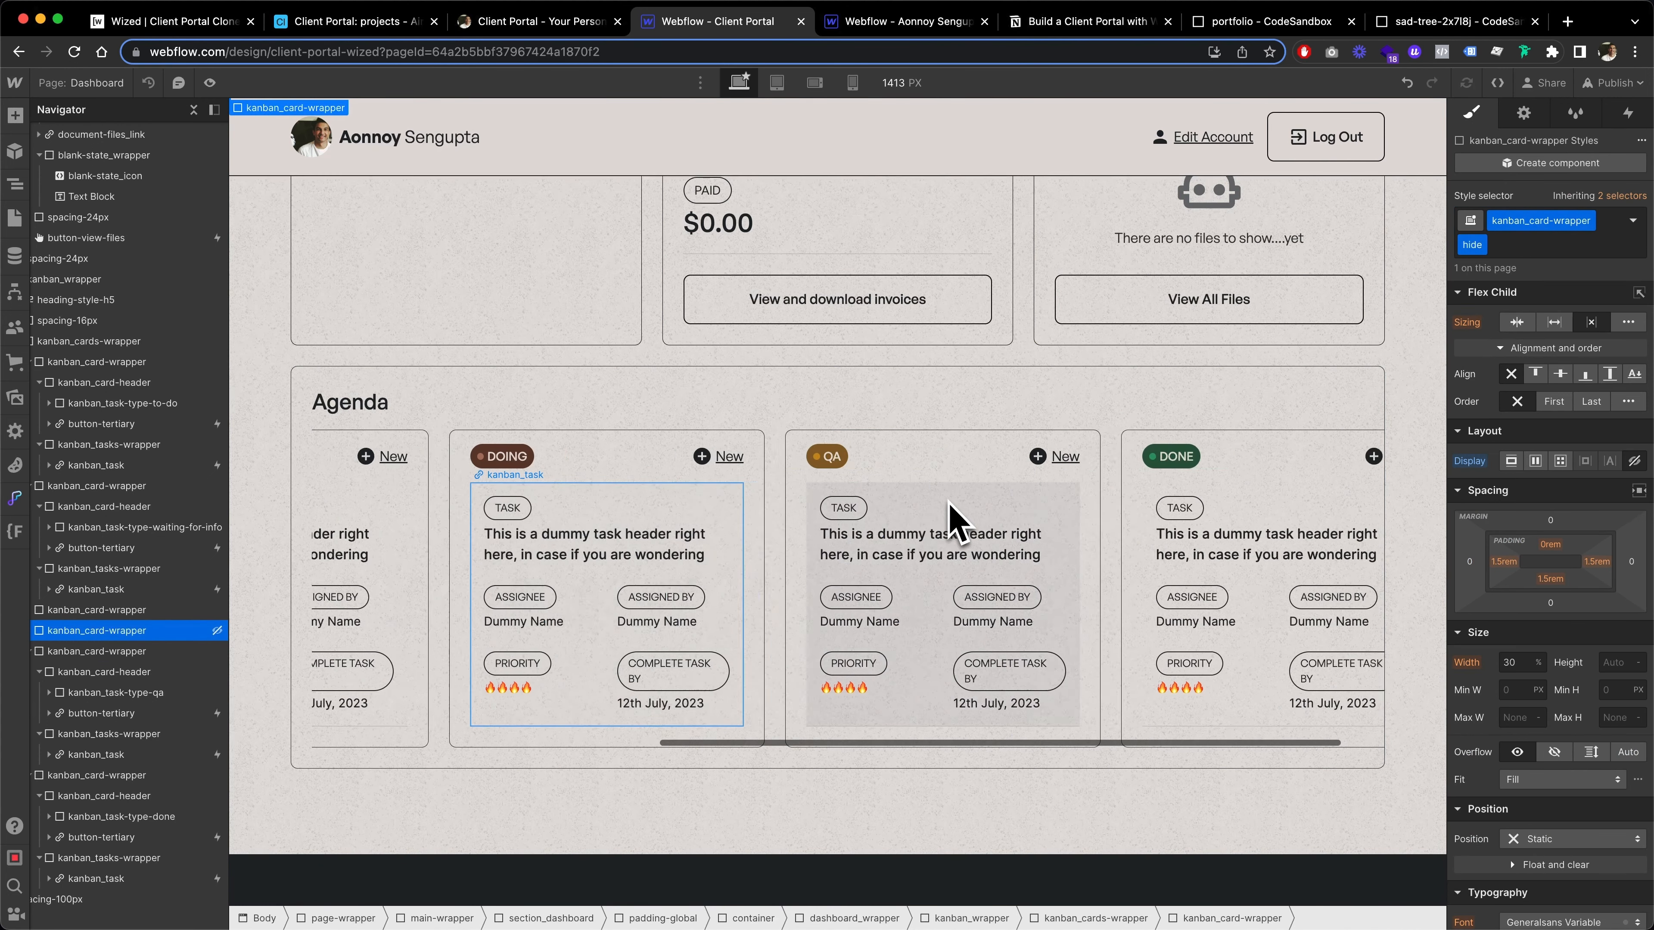
{"action": "scroll", "coordinate": [957, 518], "scroll_direction": "left", "scroll_amount": 5}
{"action": "scroll", "coordinate": [954, 521], "scroll_direction": "left", "scroll_amount": 5}
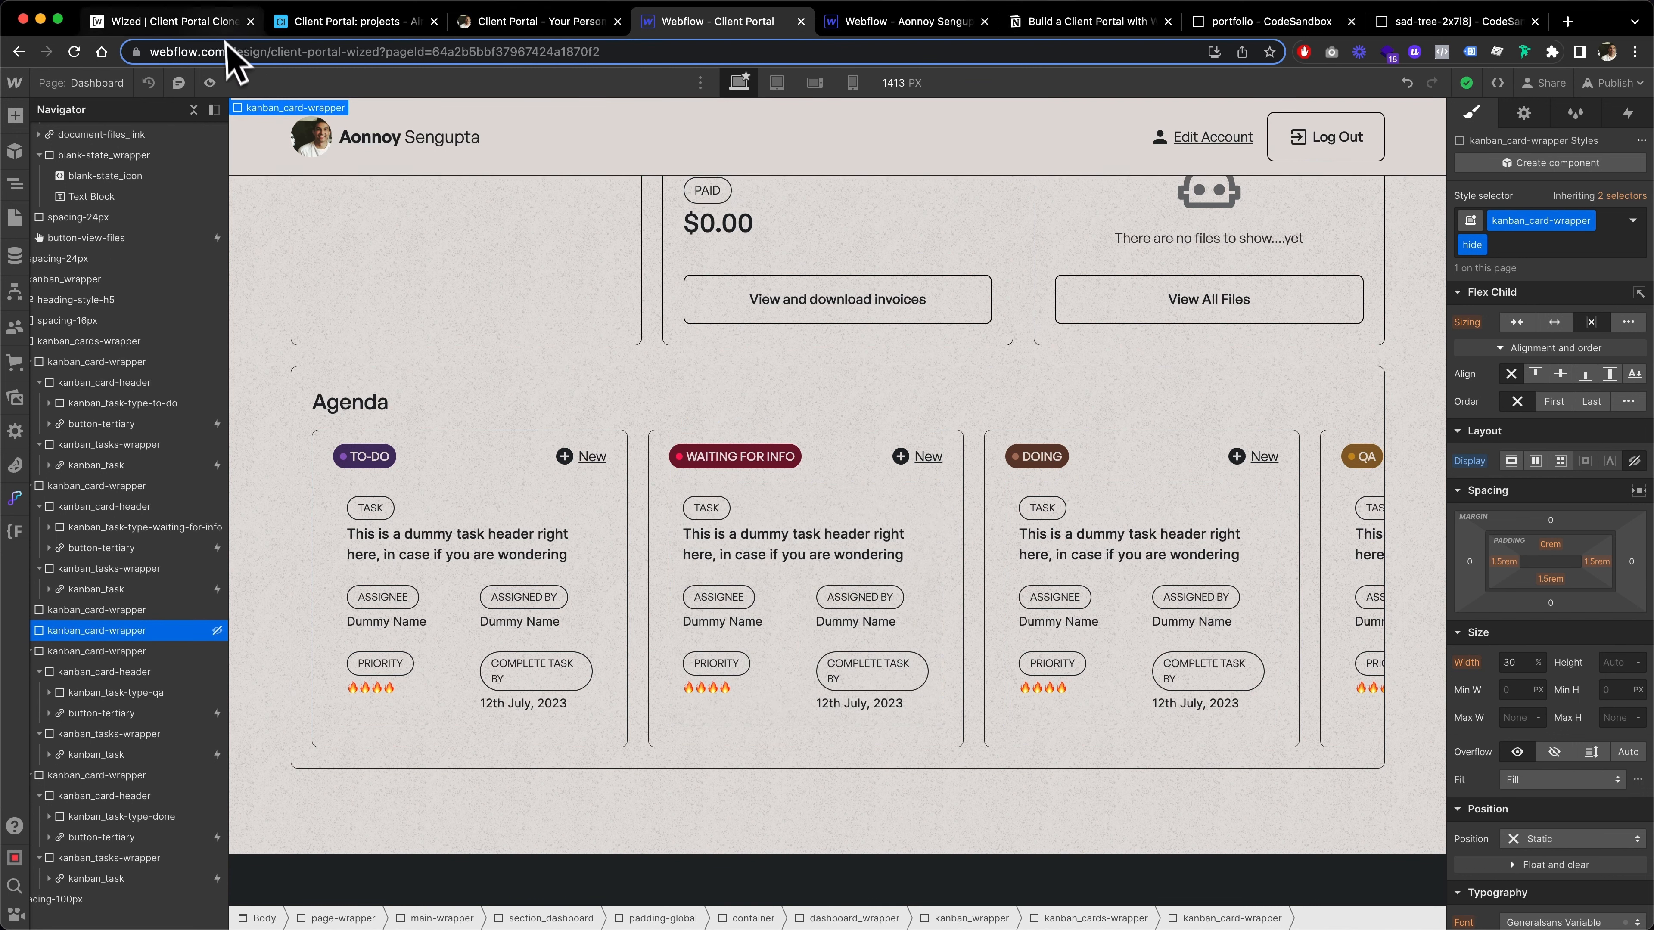
Switch back to Wized and examine the v.backlogTasks action's variable and tasksDoing value in the Load Current Project request
{"action": "left_click", "coordinate": [165, 27]}
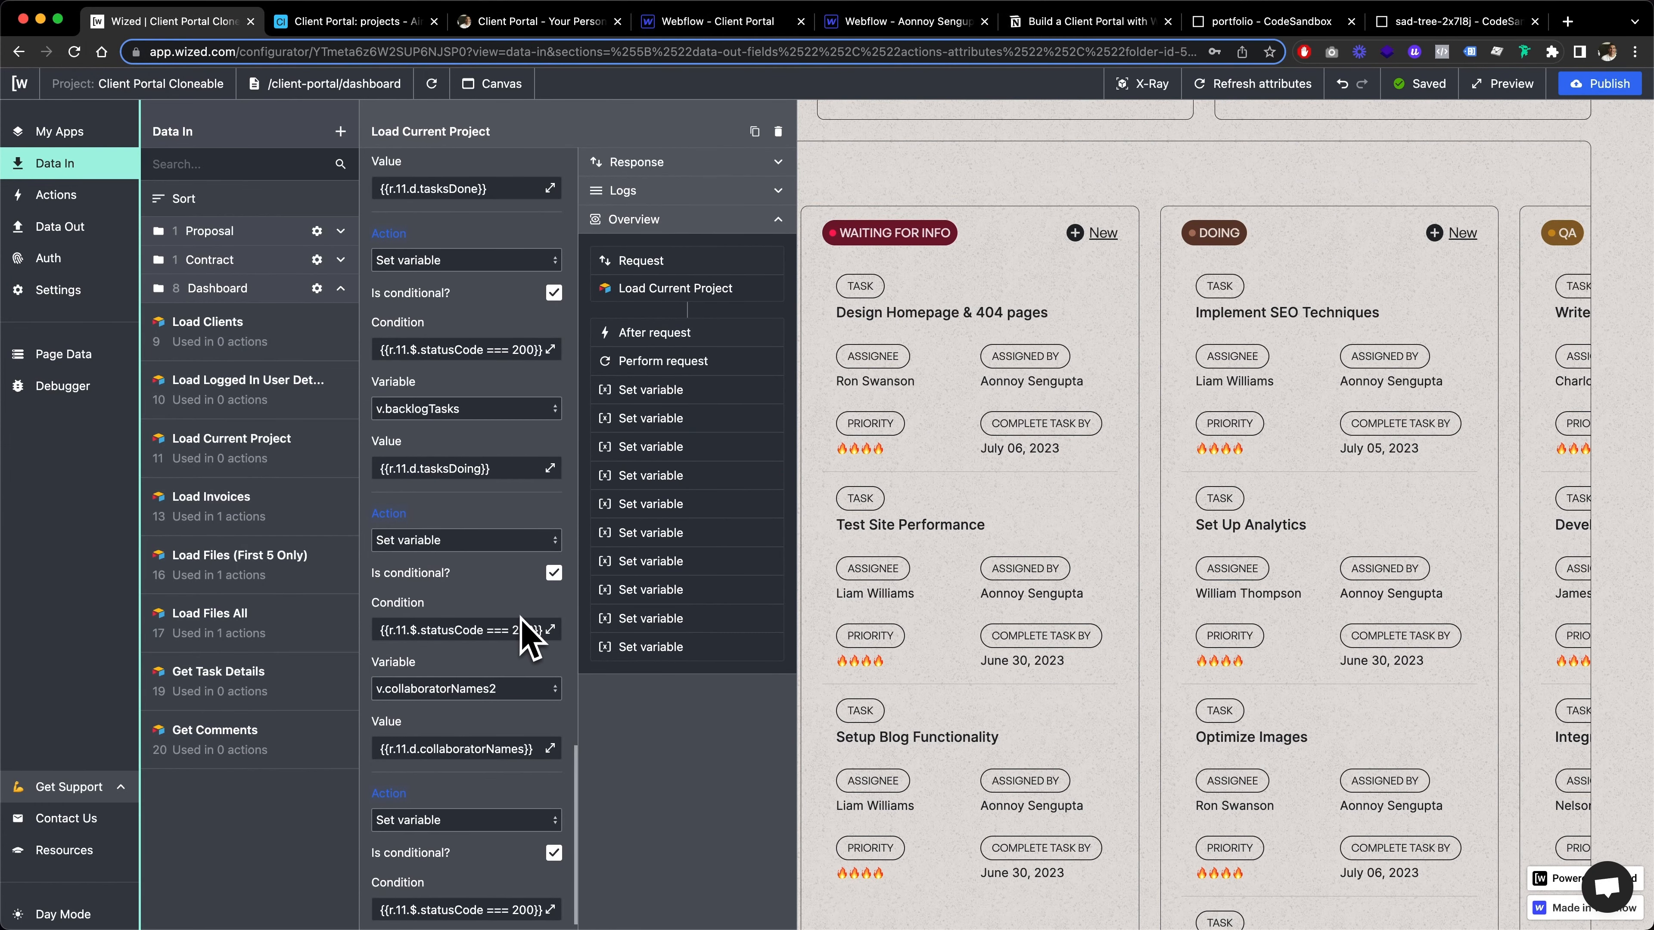
{"action": "scroll", "coordinate": [524, 626], "scroll_direction": "down", "scroll_amount": 2}
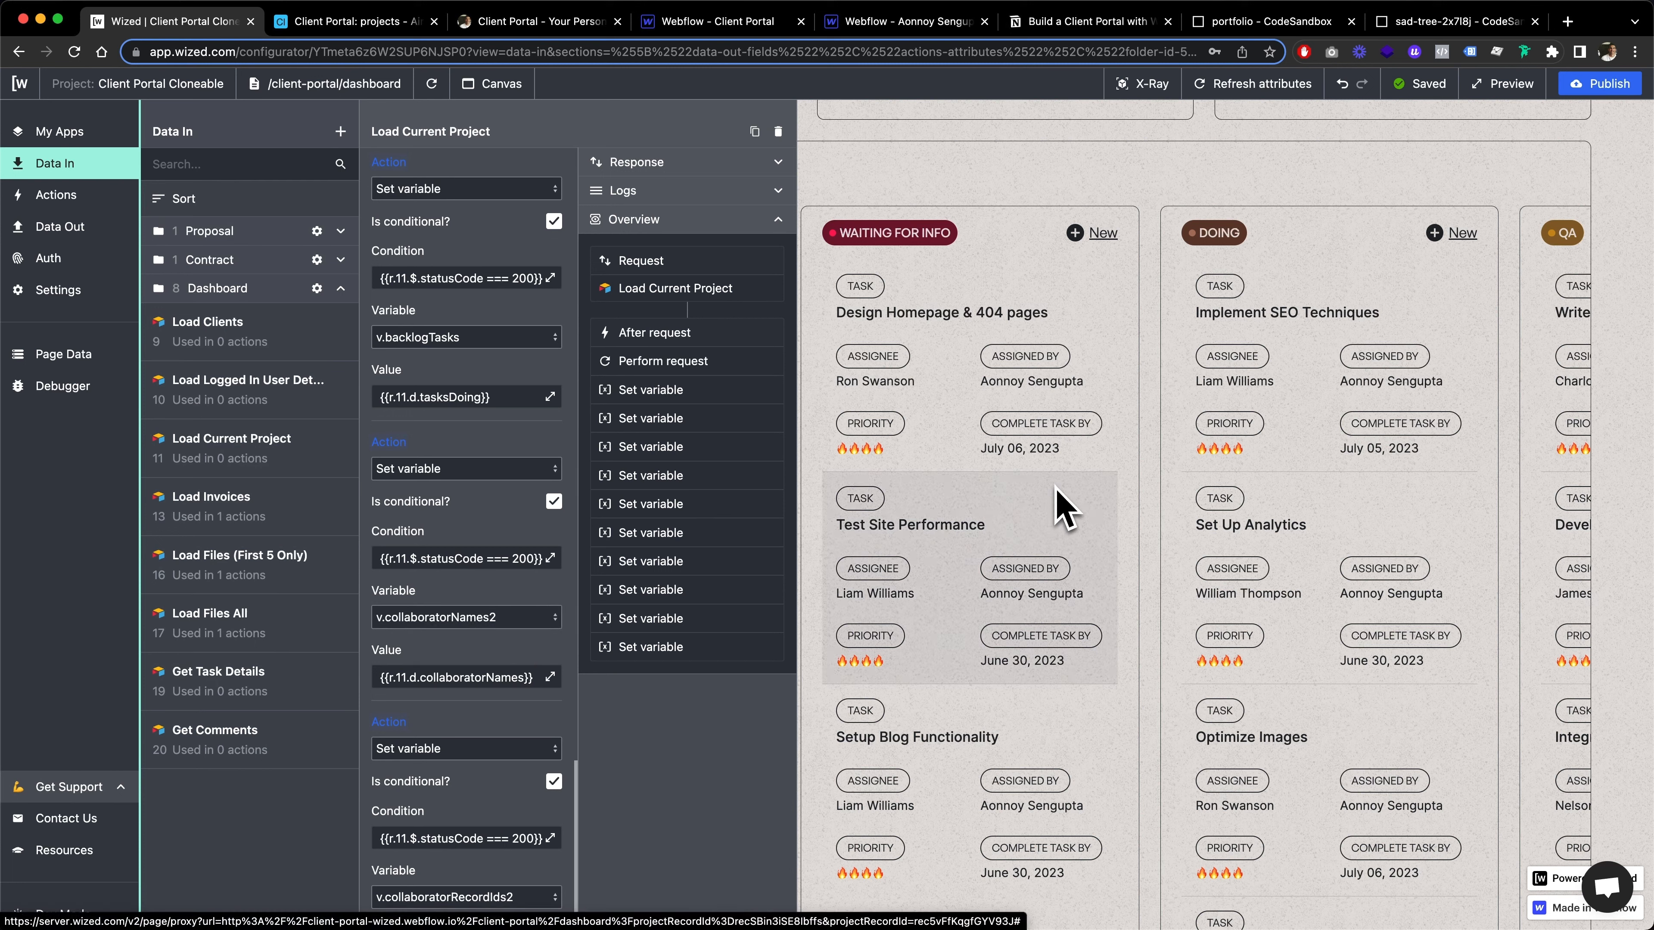
{"action": "scroll", "coordinate": [465, 623], "scroll_direction": "down", "scroll_amount": 2}
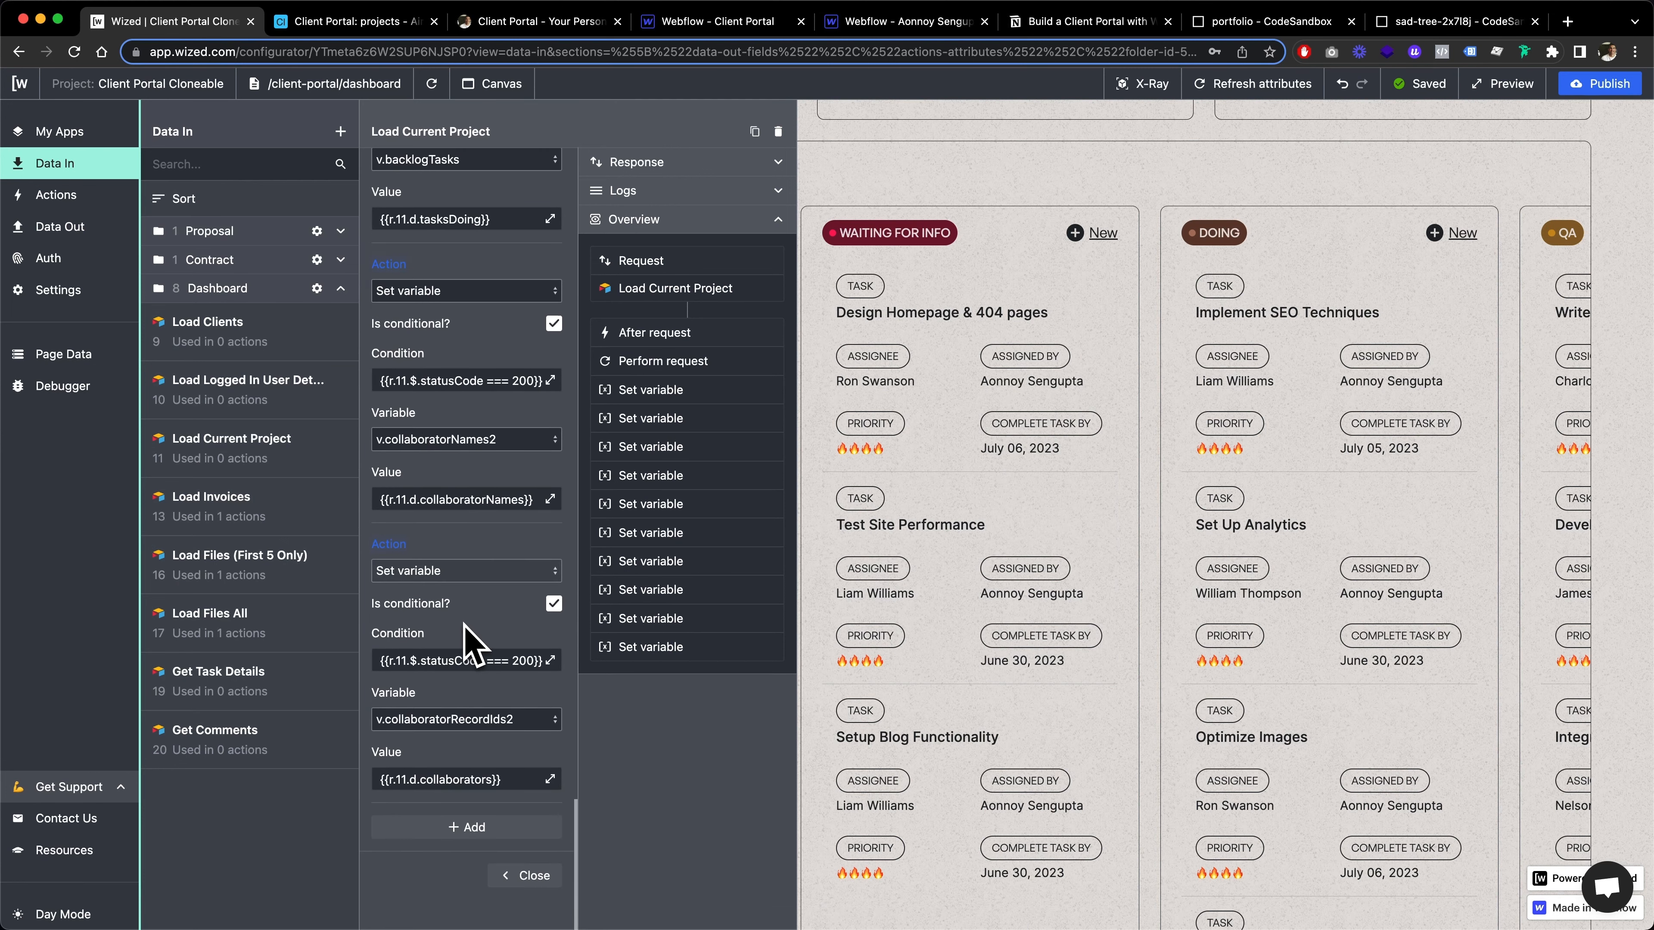
{"action": "scroll", "coordinate": [464, 644], "scroll_direction": "up", "scroll_amount": 5}
{"action": "left_click", "coordinate": [403, 479]}
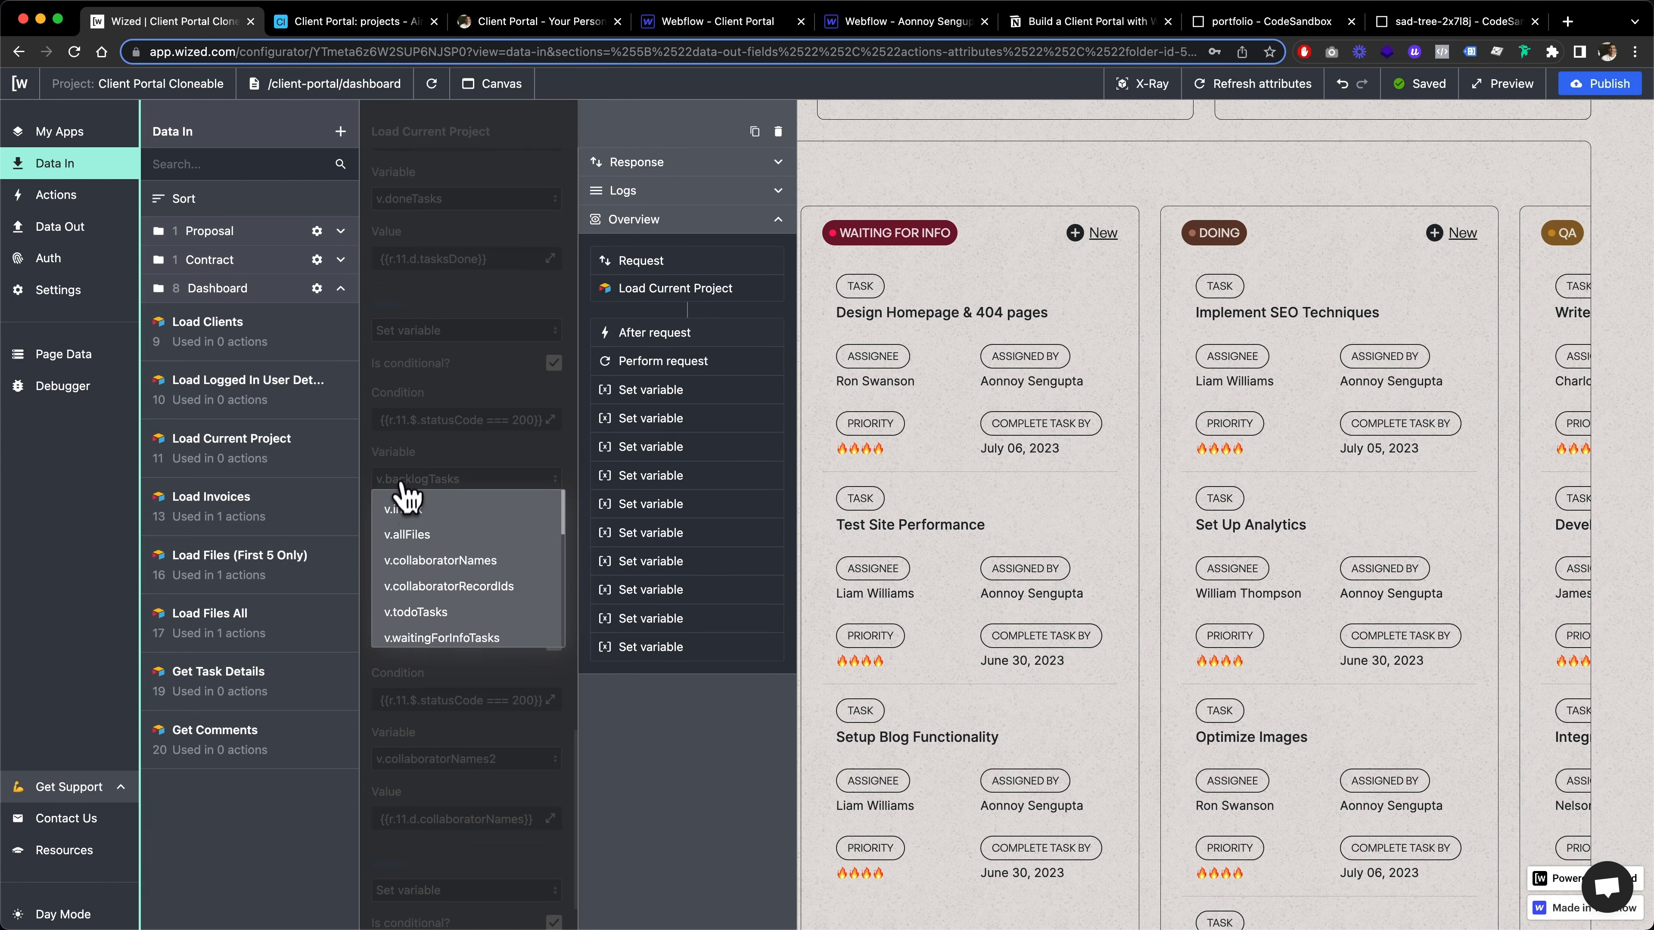
{"action": "left_click", "coordinate": [404, 487]}
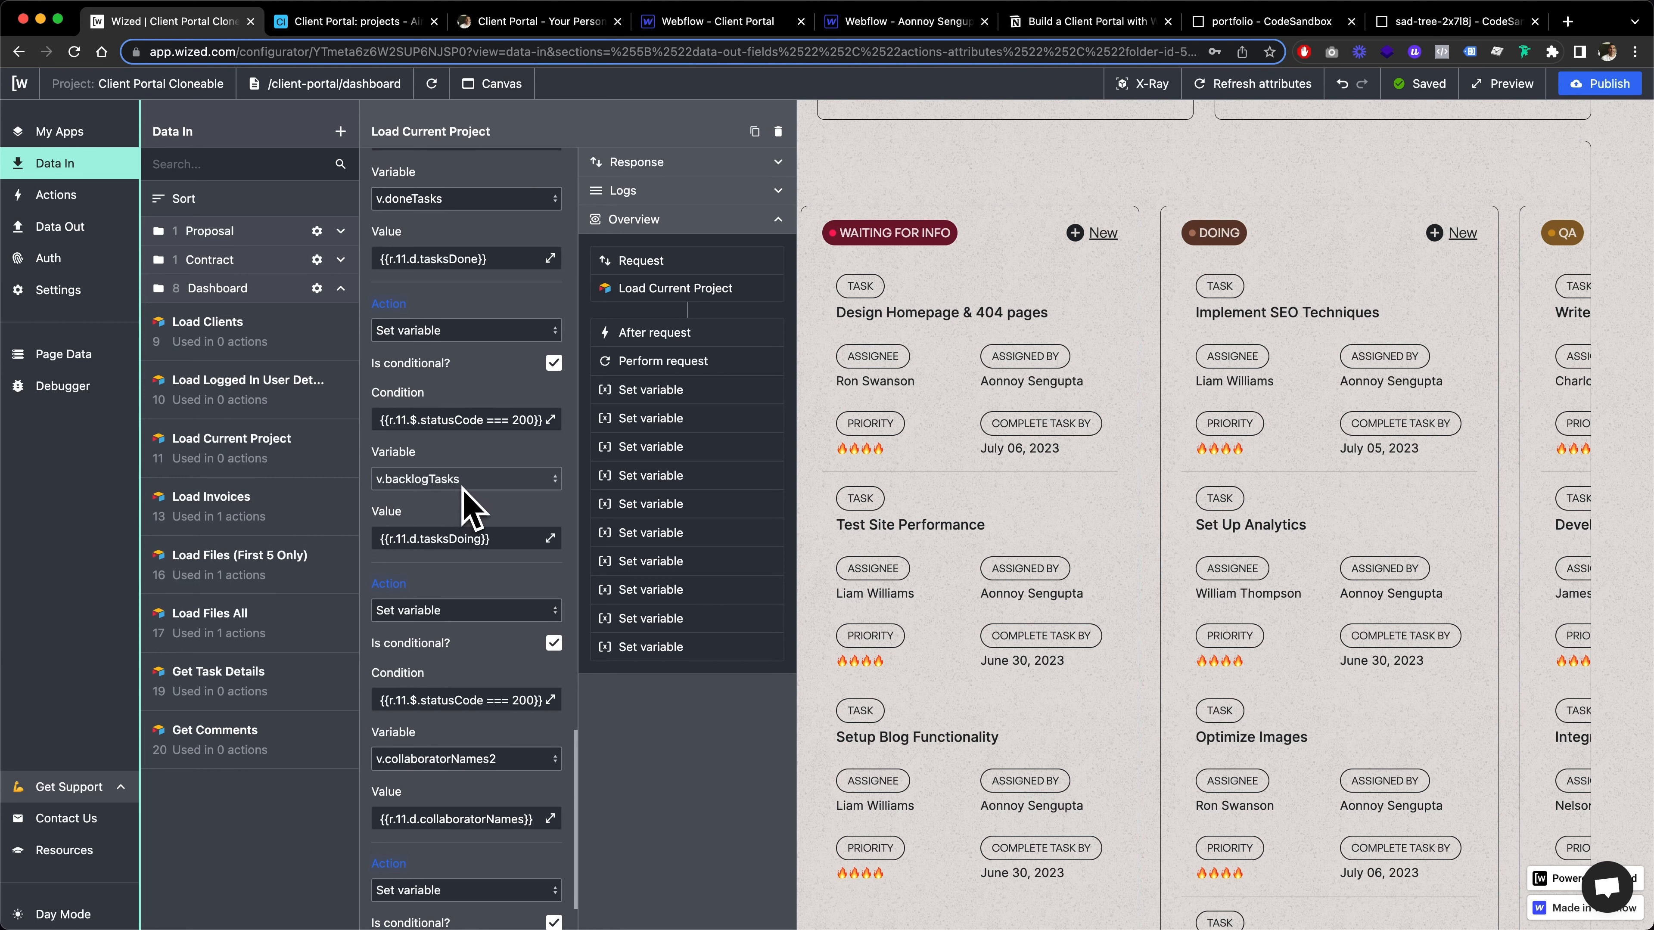
{"action": "left_click", "coordinate": [378, 539]}
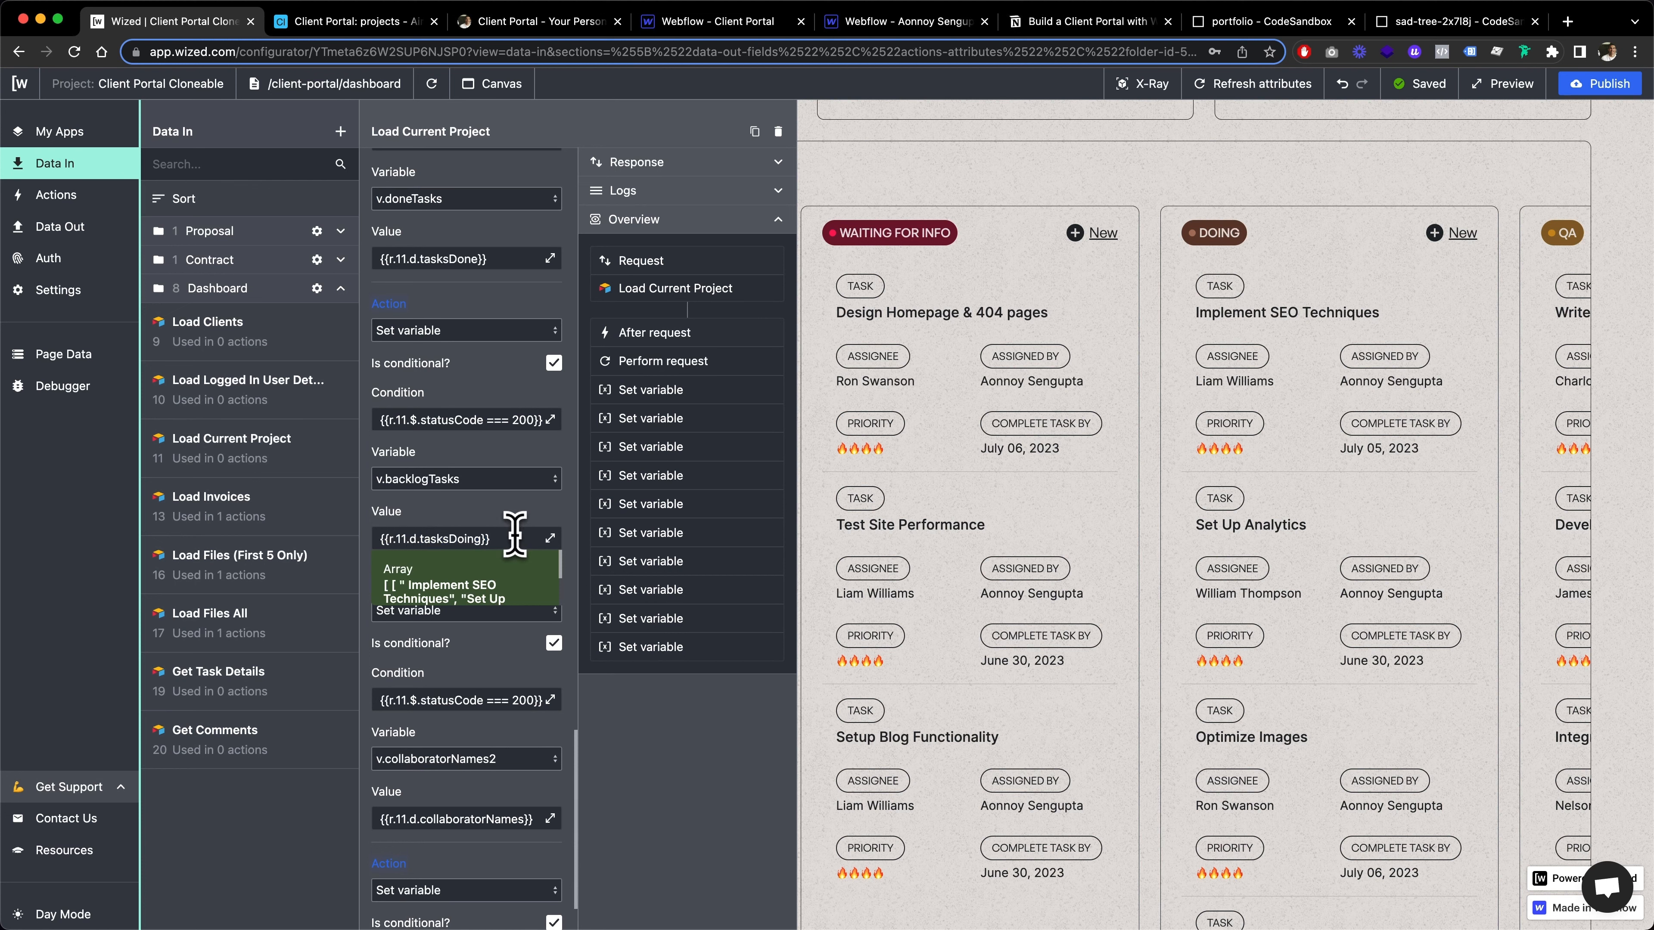
{"action": "left_click", "coordinate": [425, 513]}
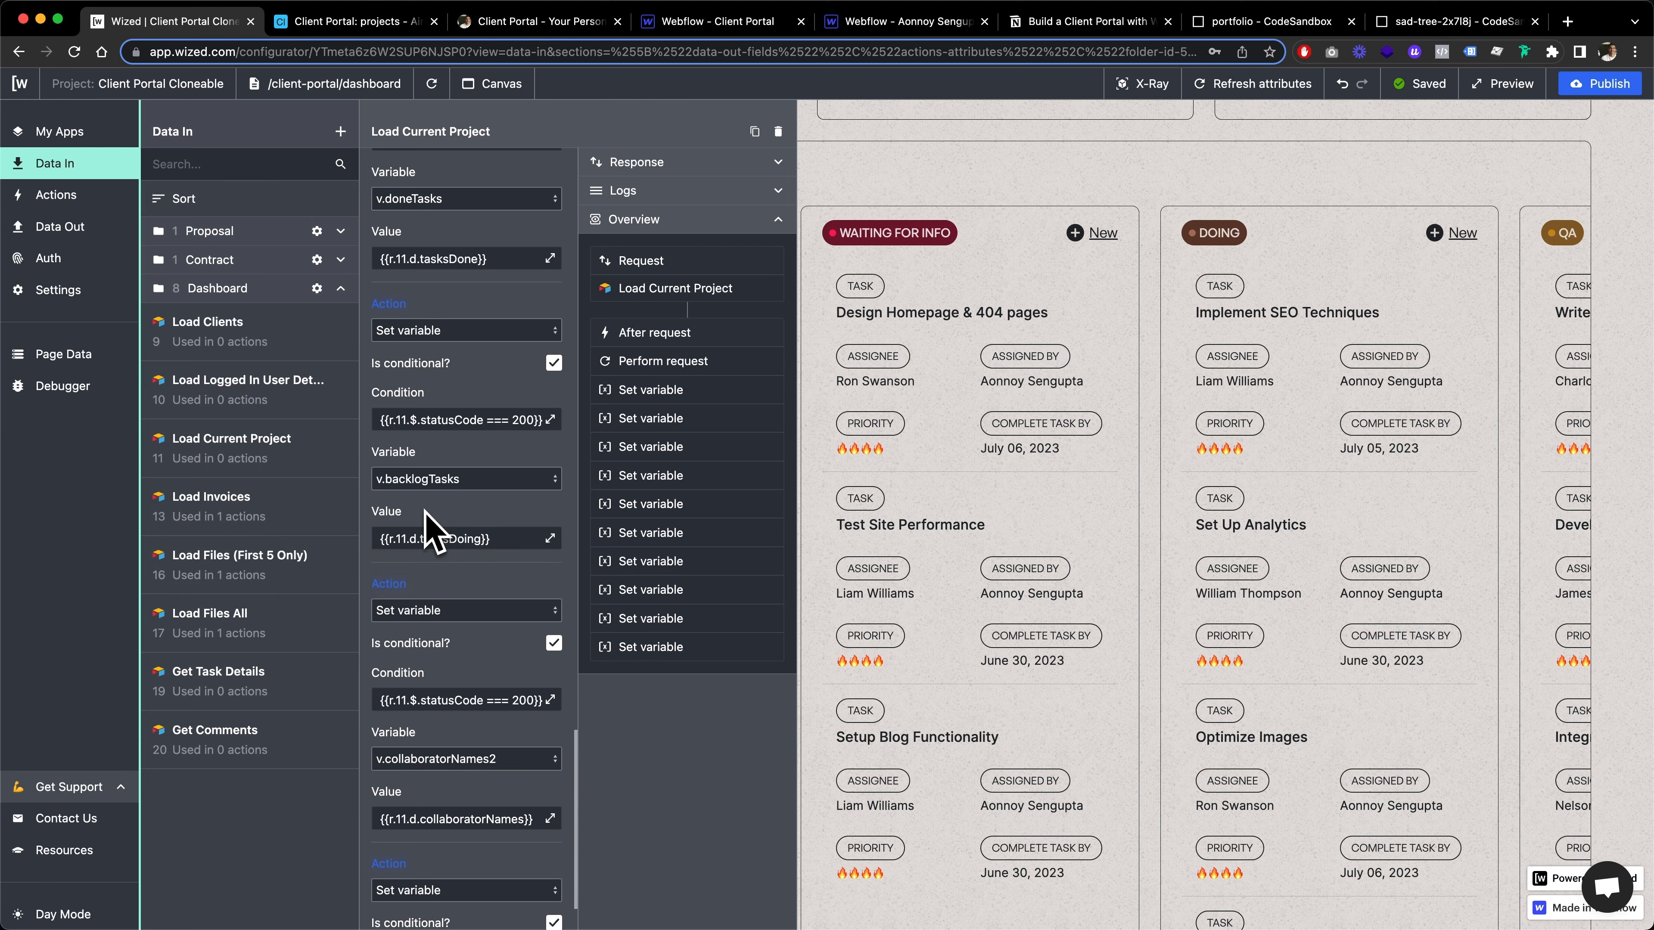
Open the Get Task Details request and examine its Airtable base, table and record ID settings
{"action": "scroll", "coordinate": [430, 529], "scroll_direction": "up", "scroll_amount": 10}
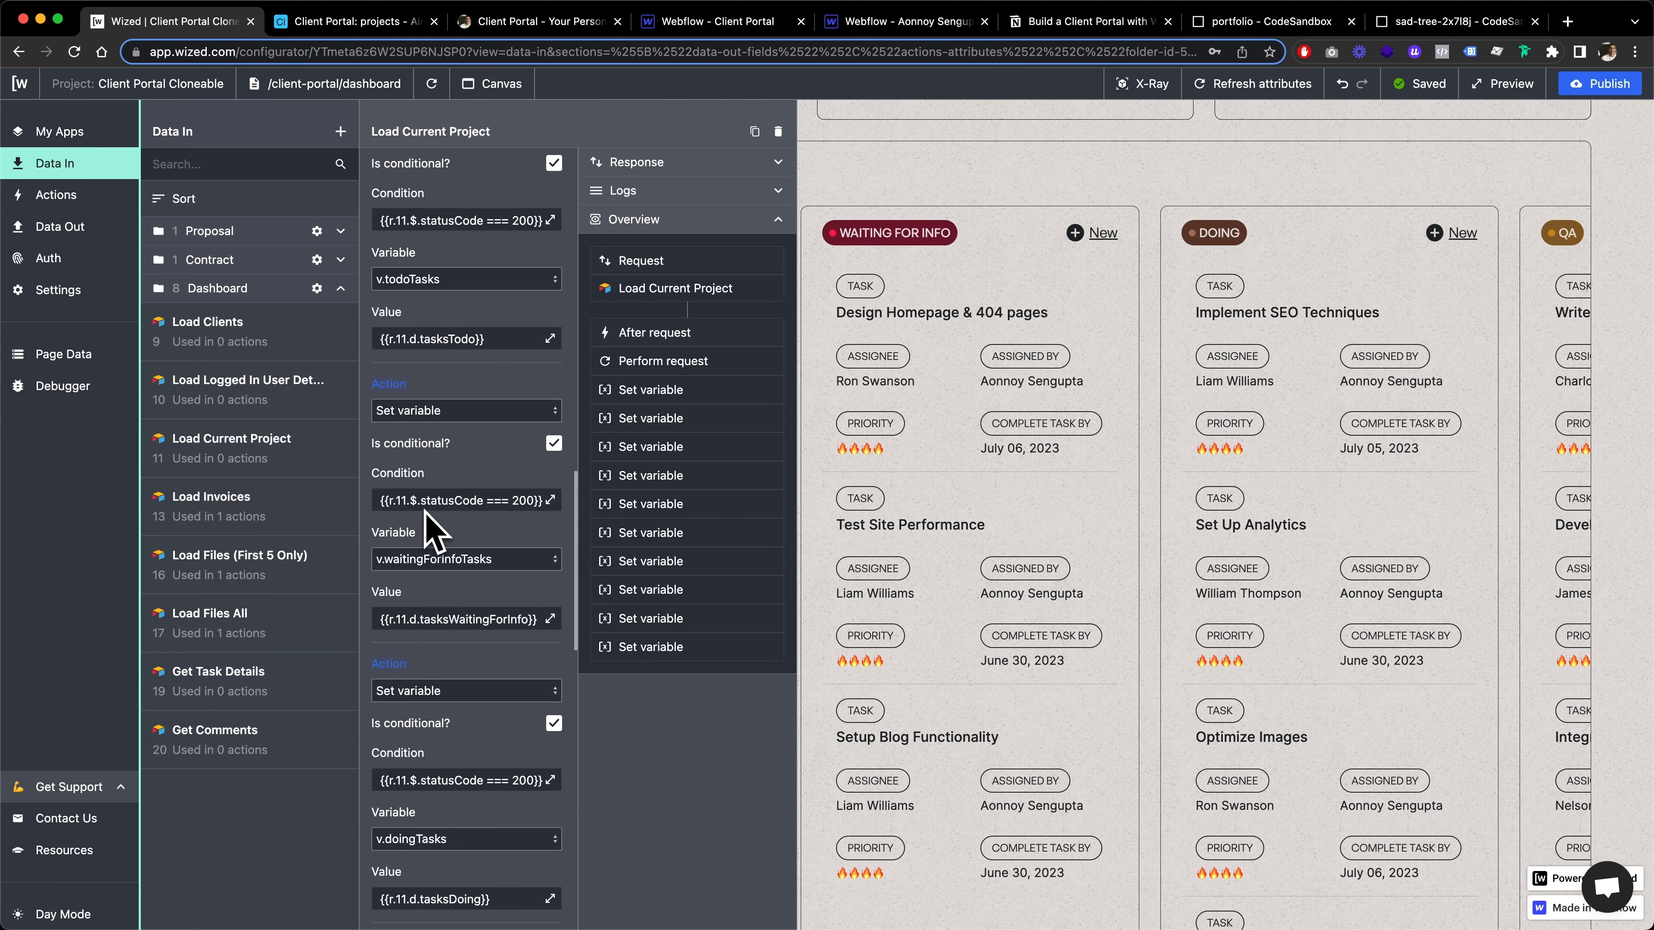
{"action": "scroll", "coordinate": [430, 529], "scroll_direction": "up", "scroll_amount": 10}
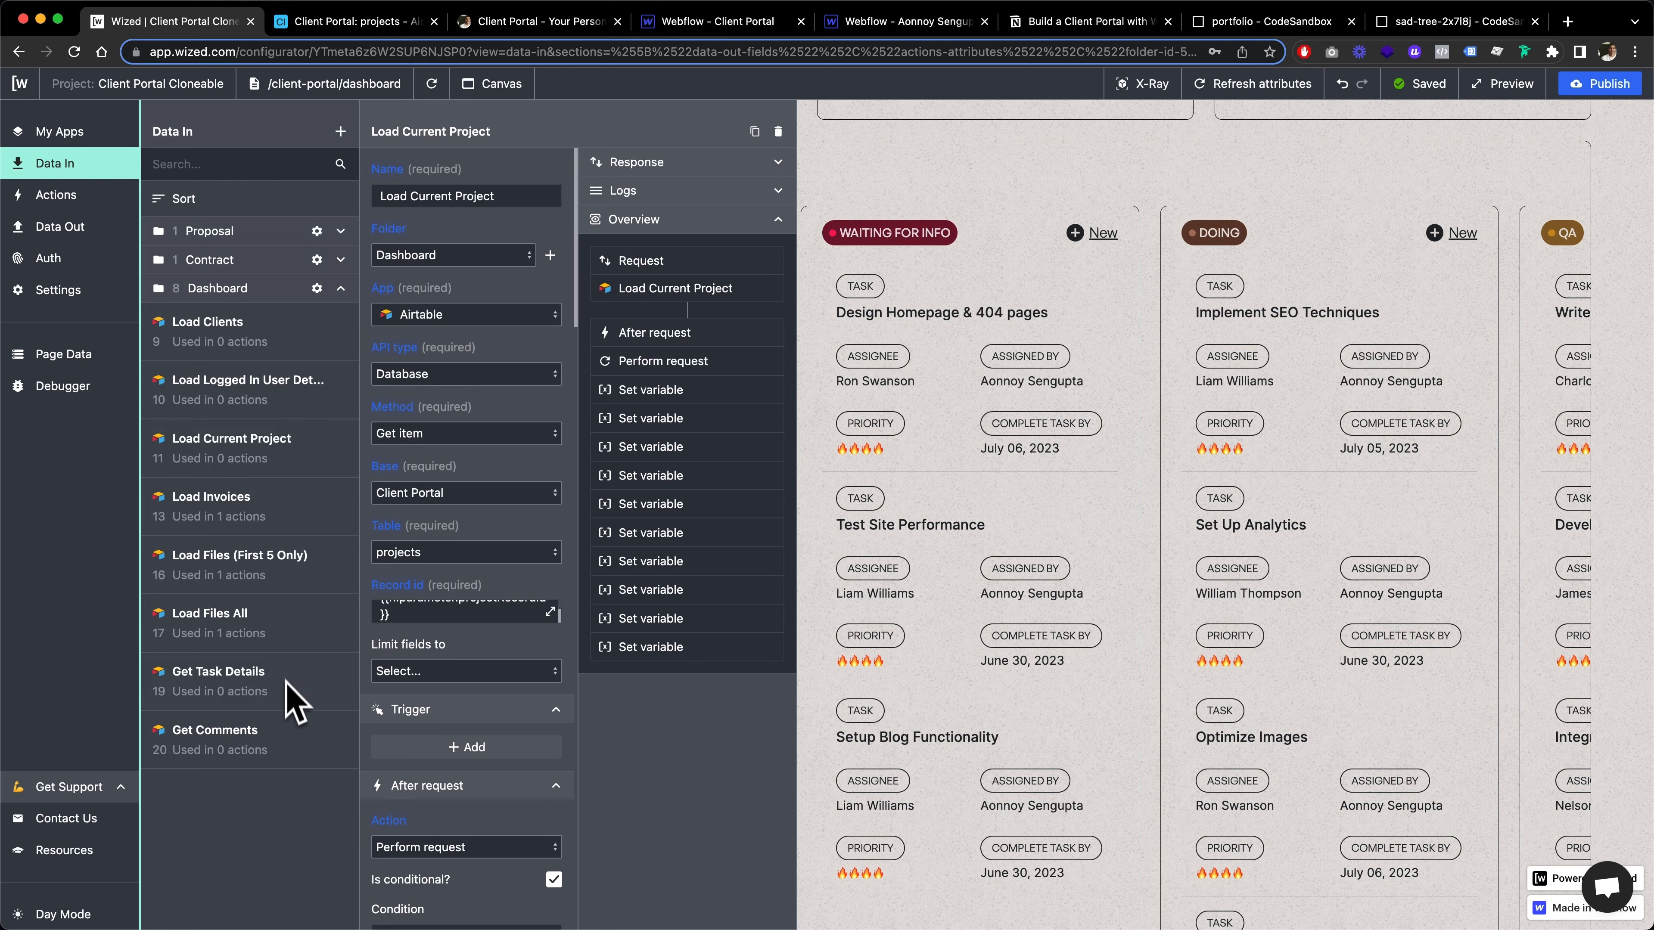
{"action": "left_click", "coordinate": [259, 695]}
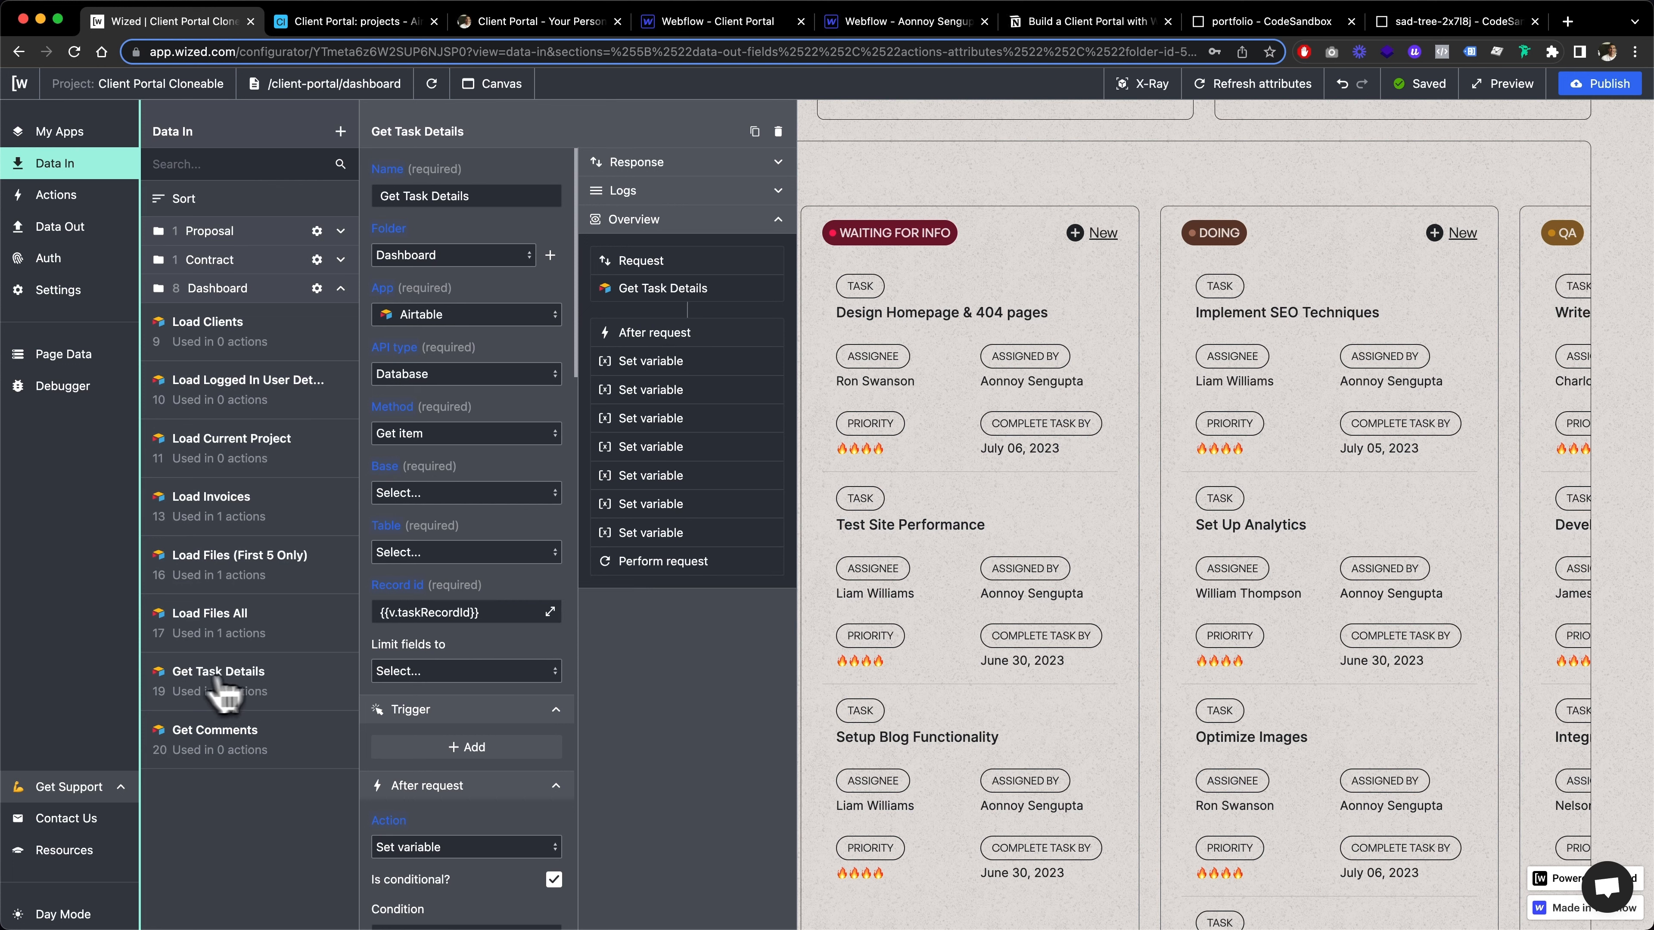
{"action": "scroll", "coordinate": [533, 417], "scroll_direction": "down", "scroll_amount": 1}
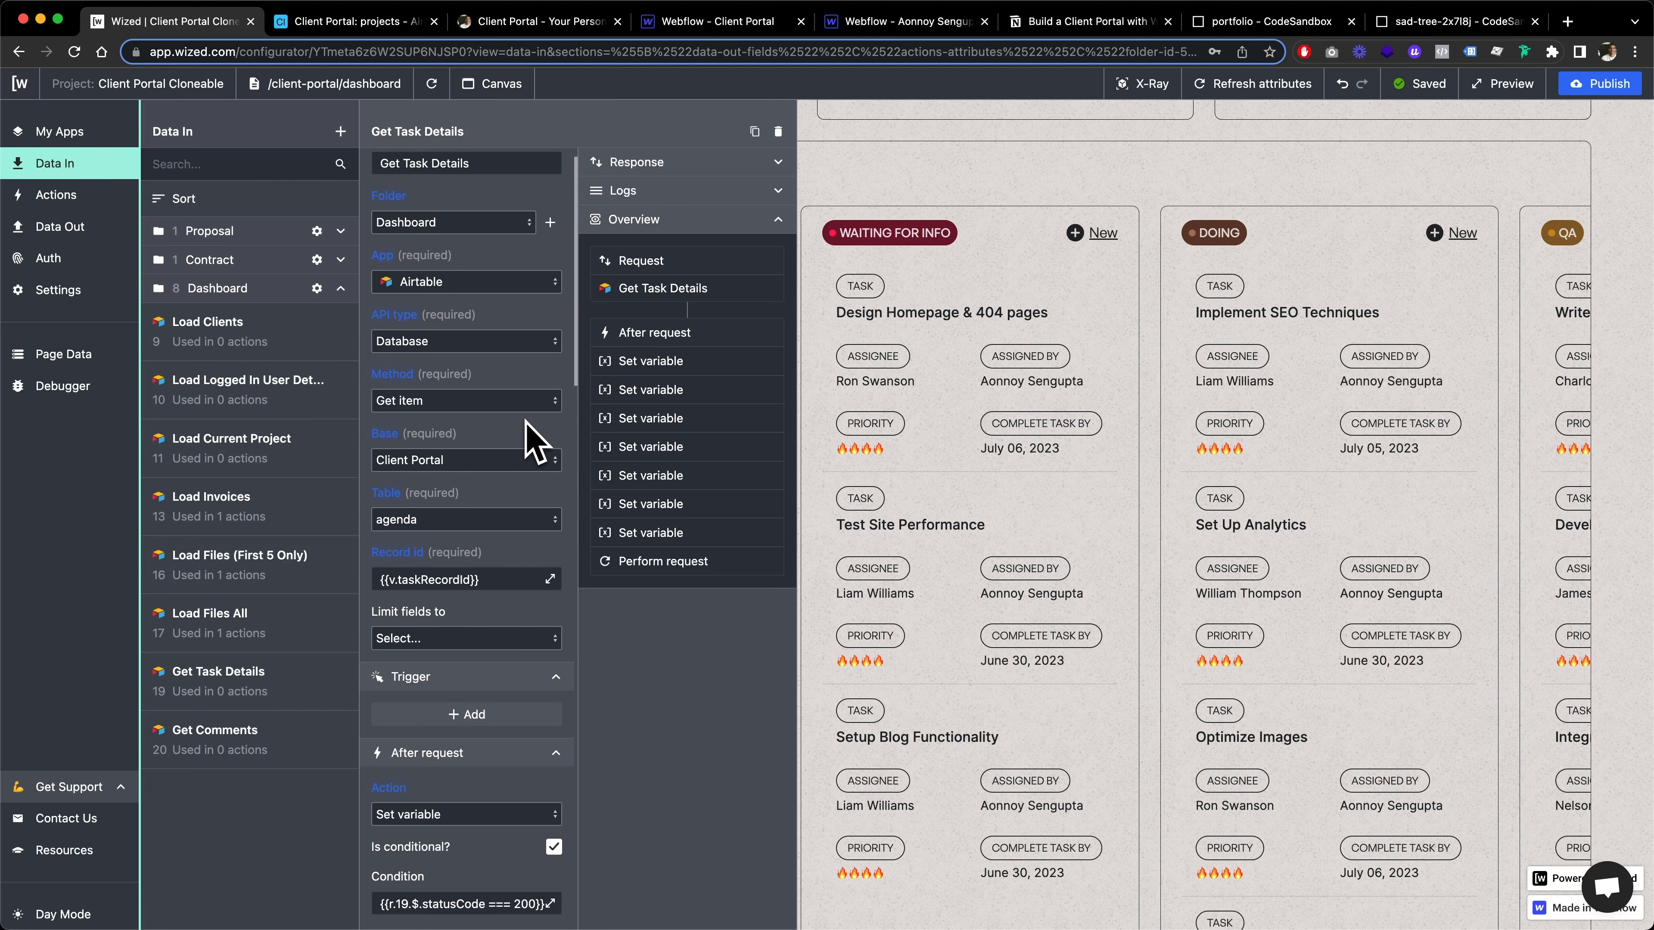
{"action": "scroll", "coordinate": [526, 422], "scroll_direction": "up", "scroll_amount": 1}
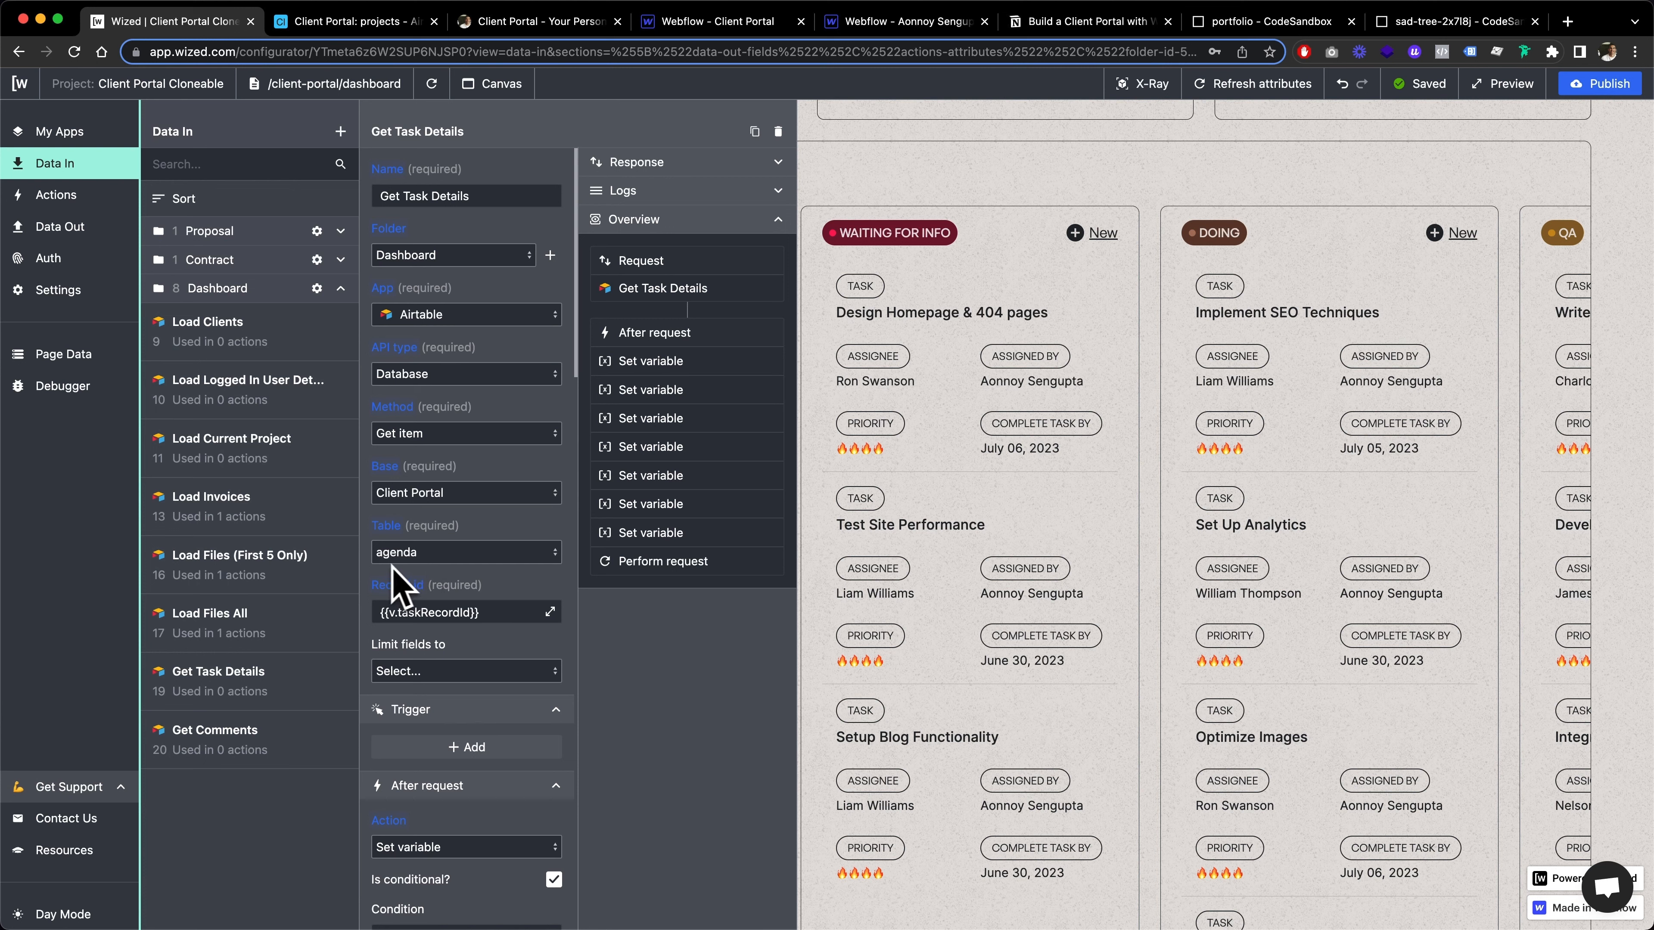
{"action": "scroll", "coordinate": [427, 625], "scroll_direction": "down", "scroll_amount": 5}
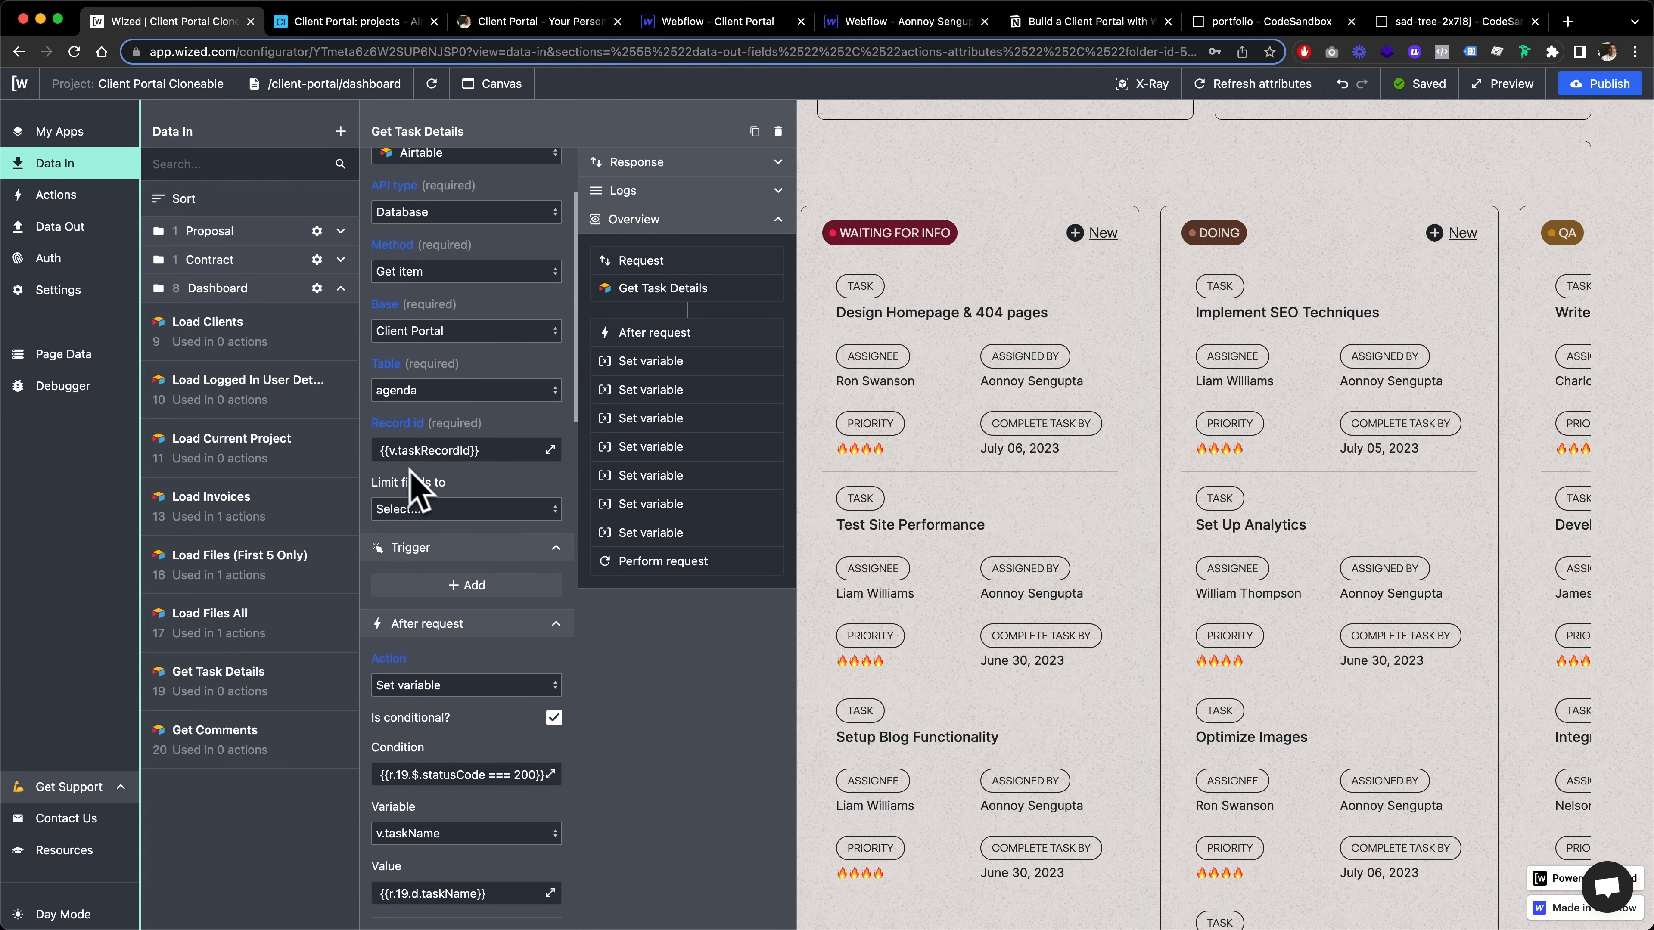
Examine the Get Task Details record ID value and its after-request actions, from setting v.taskName through performing Get Comments
{"action": "left_click", "coordinate": [382, 452]}
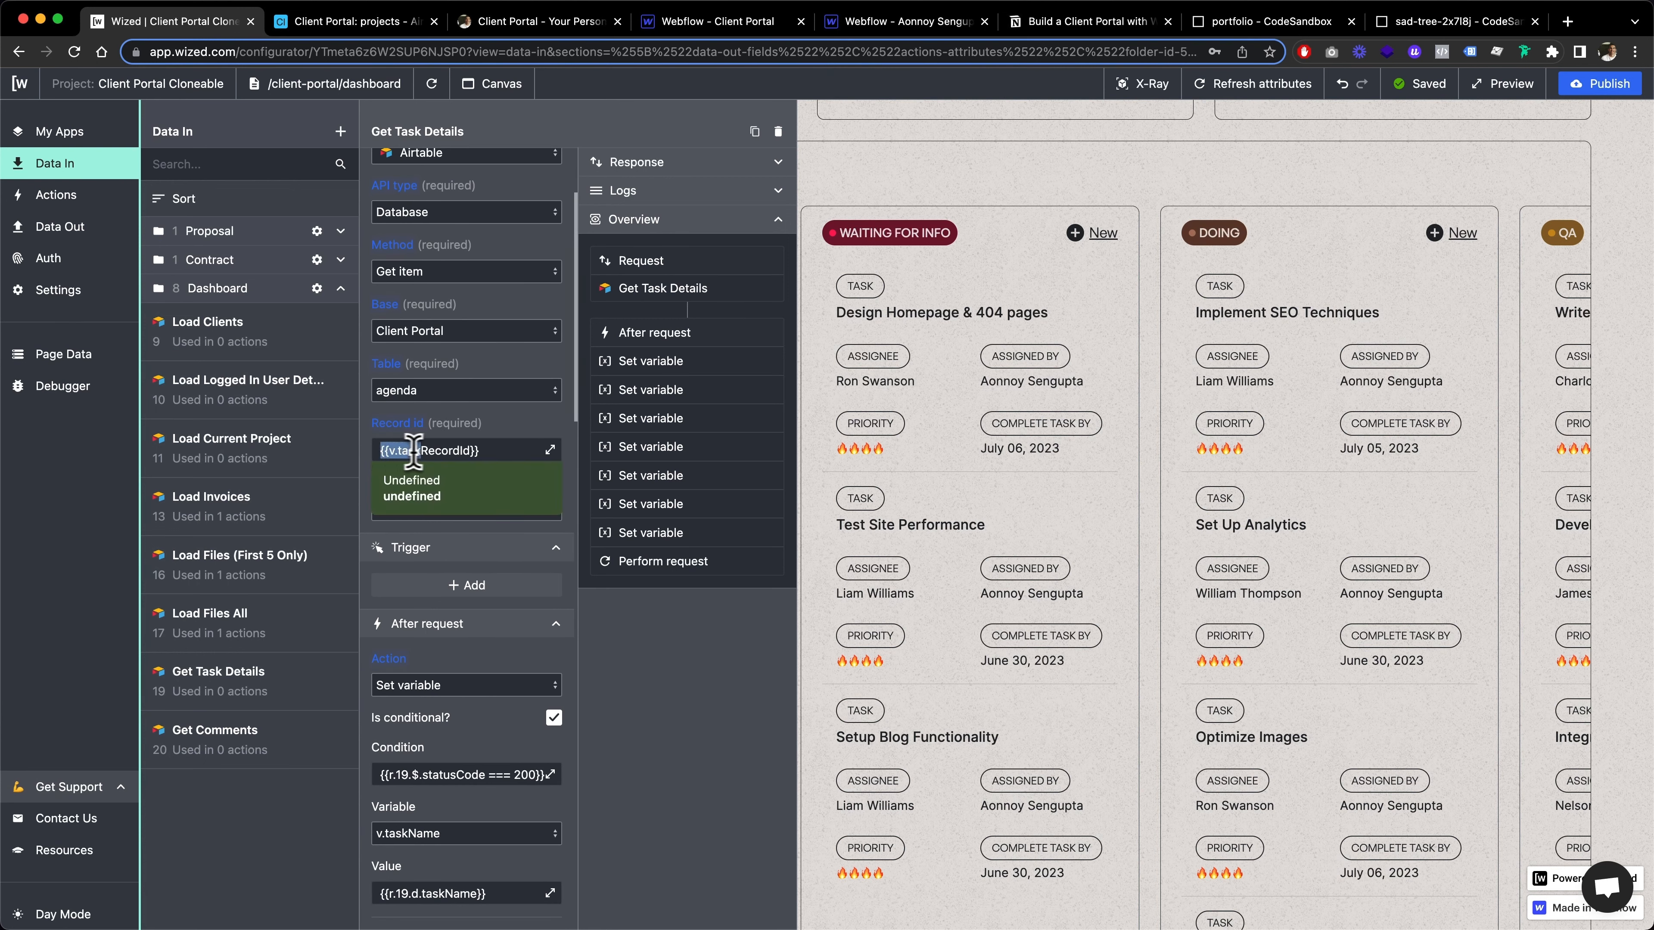
{"action": "left_click_drag", "start_coordinate": [414, 450], "coordinate": [492, 450]}
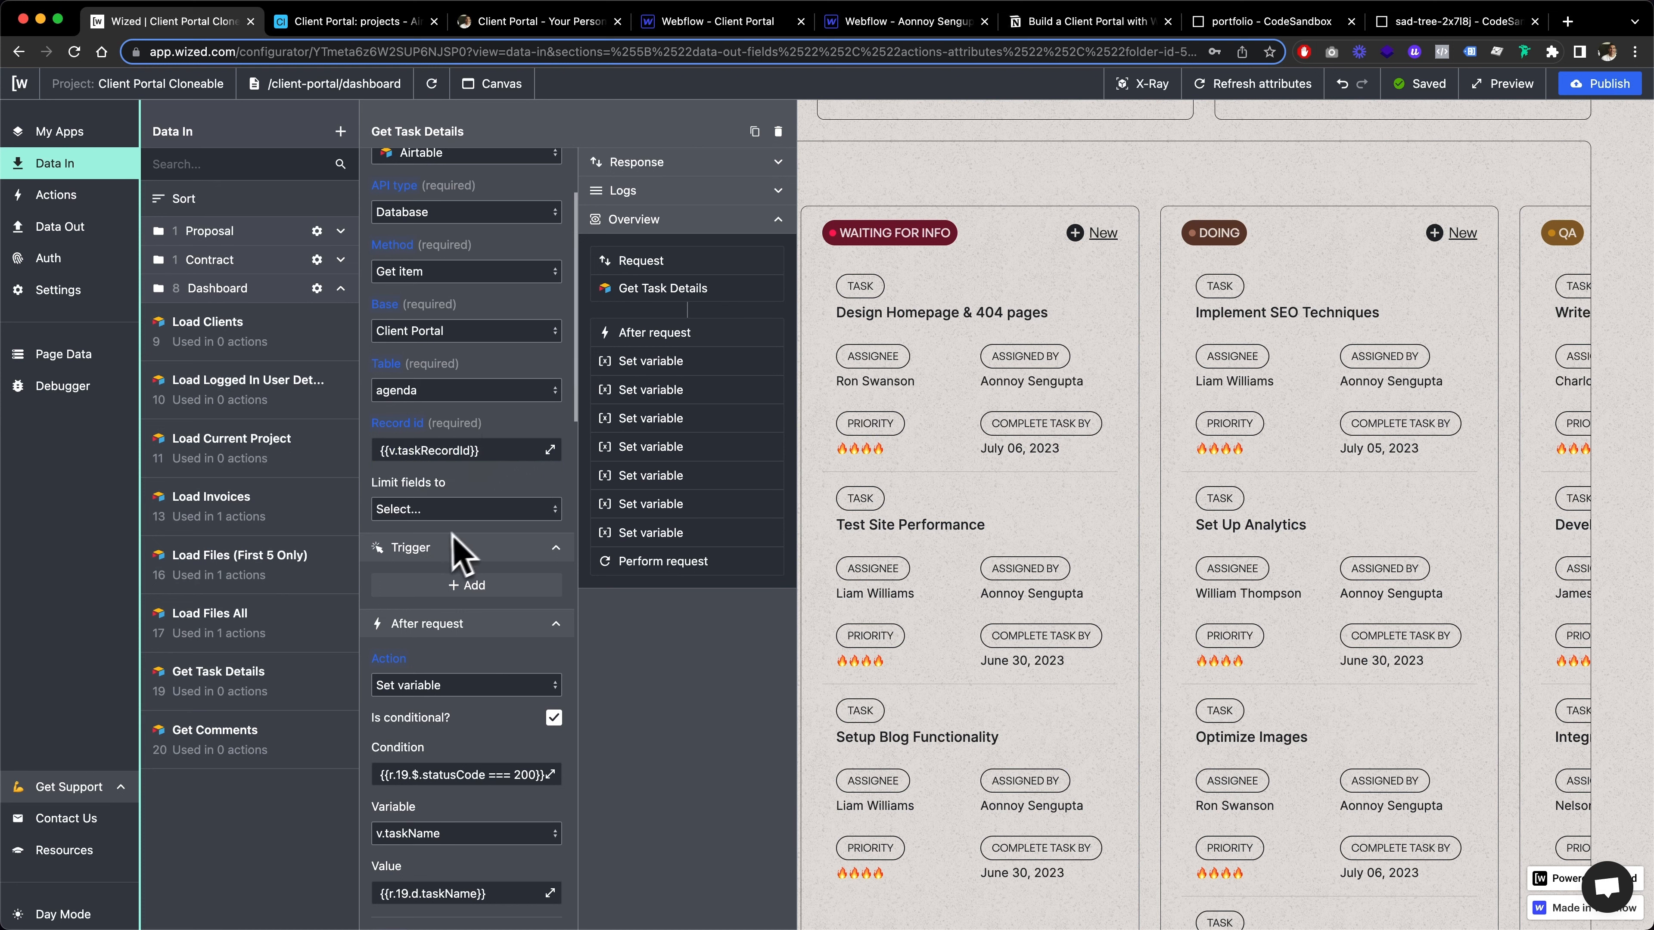
{"action": "scroll", "coordinate": [431, 535], "scroll_direction": "down", "scroll_amount": 3}
{"action": "scroll", "coordinate": [432, 571], "scroll_direction": "down", "scroll_amount": 8}
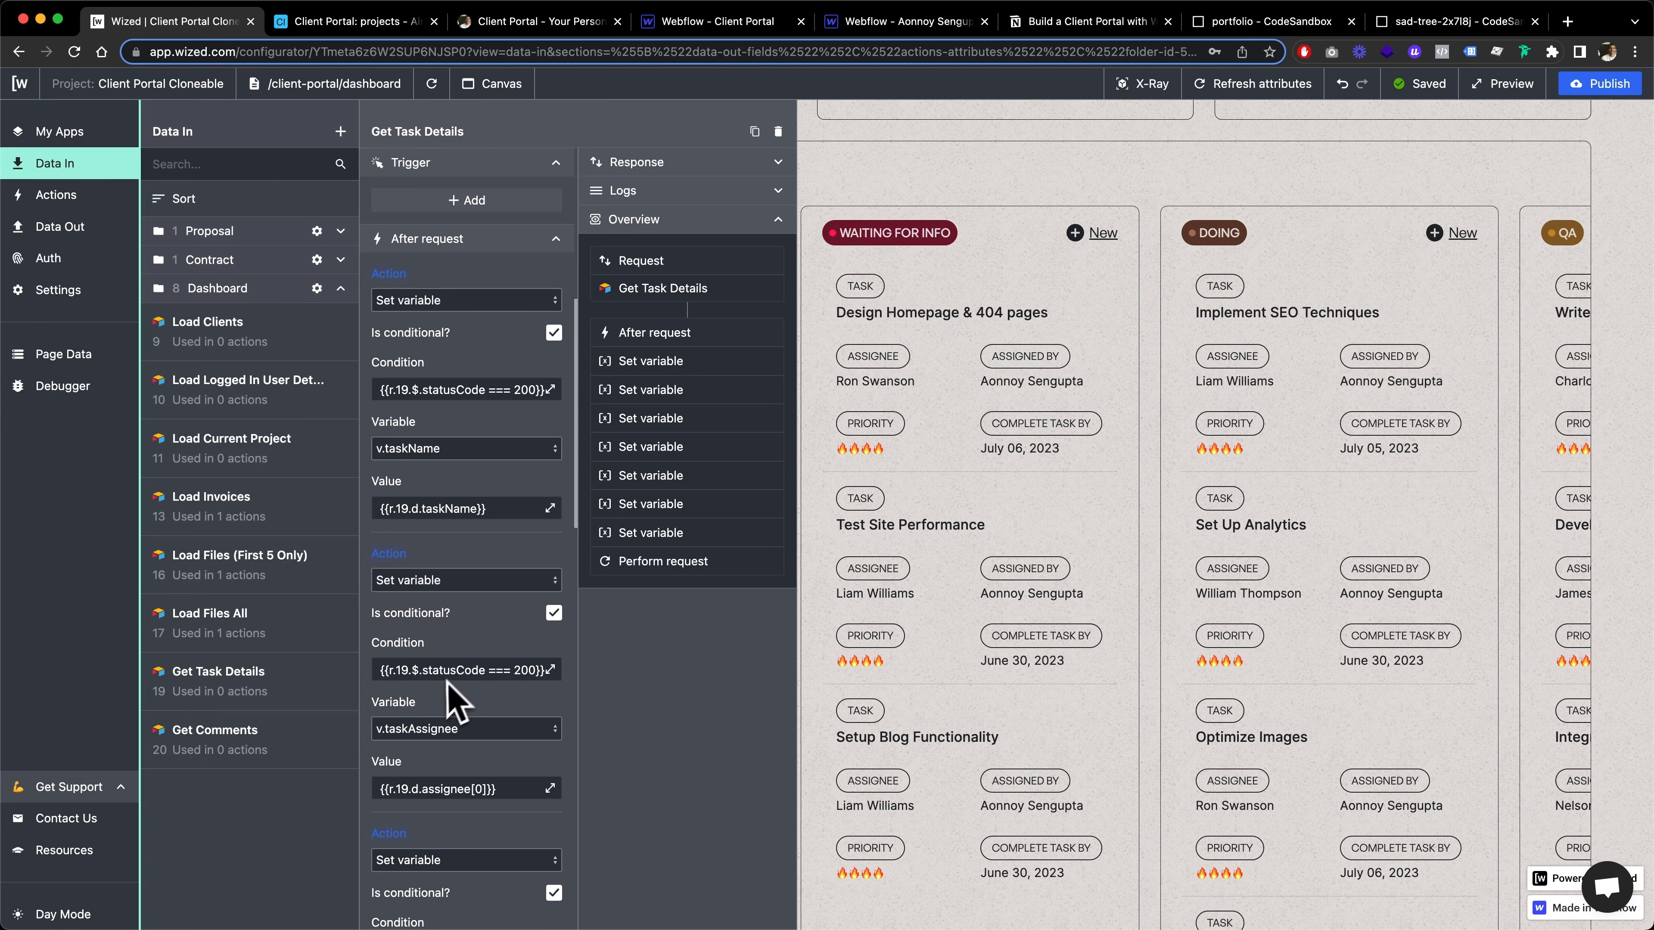
{"action": "scroll", "coordinate": [449, 701], "scroll_direction": "down", "scroll_amount": 3}
{"action": "scroll", "coordinate": [485, 696], "scroll_direction": "down", "scroll_amount": 3}
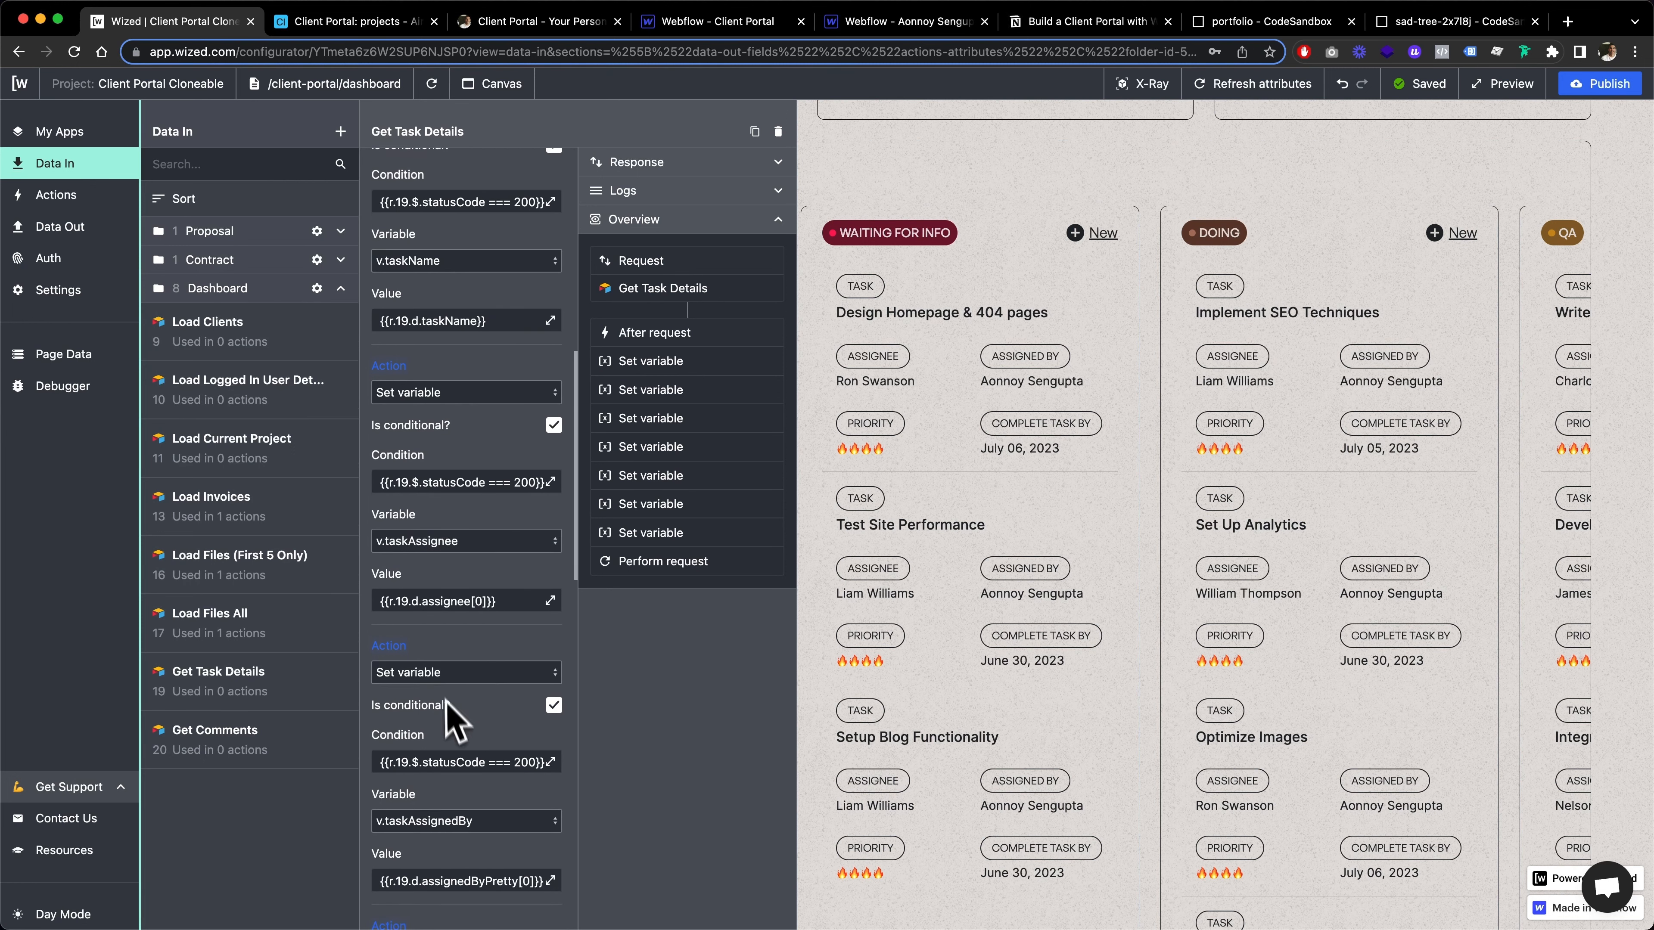
{"action": "scroll", "coordinate": [447, 701], "scroll_direction": "down", "scroll_amount": 5}
{"action": "scroll", "coordinate": [480, 755], "scroll_direction": "down", "scroll_amount": 5}
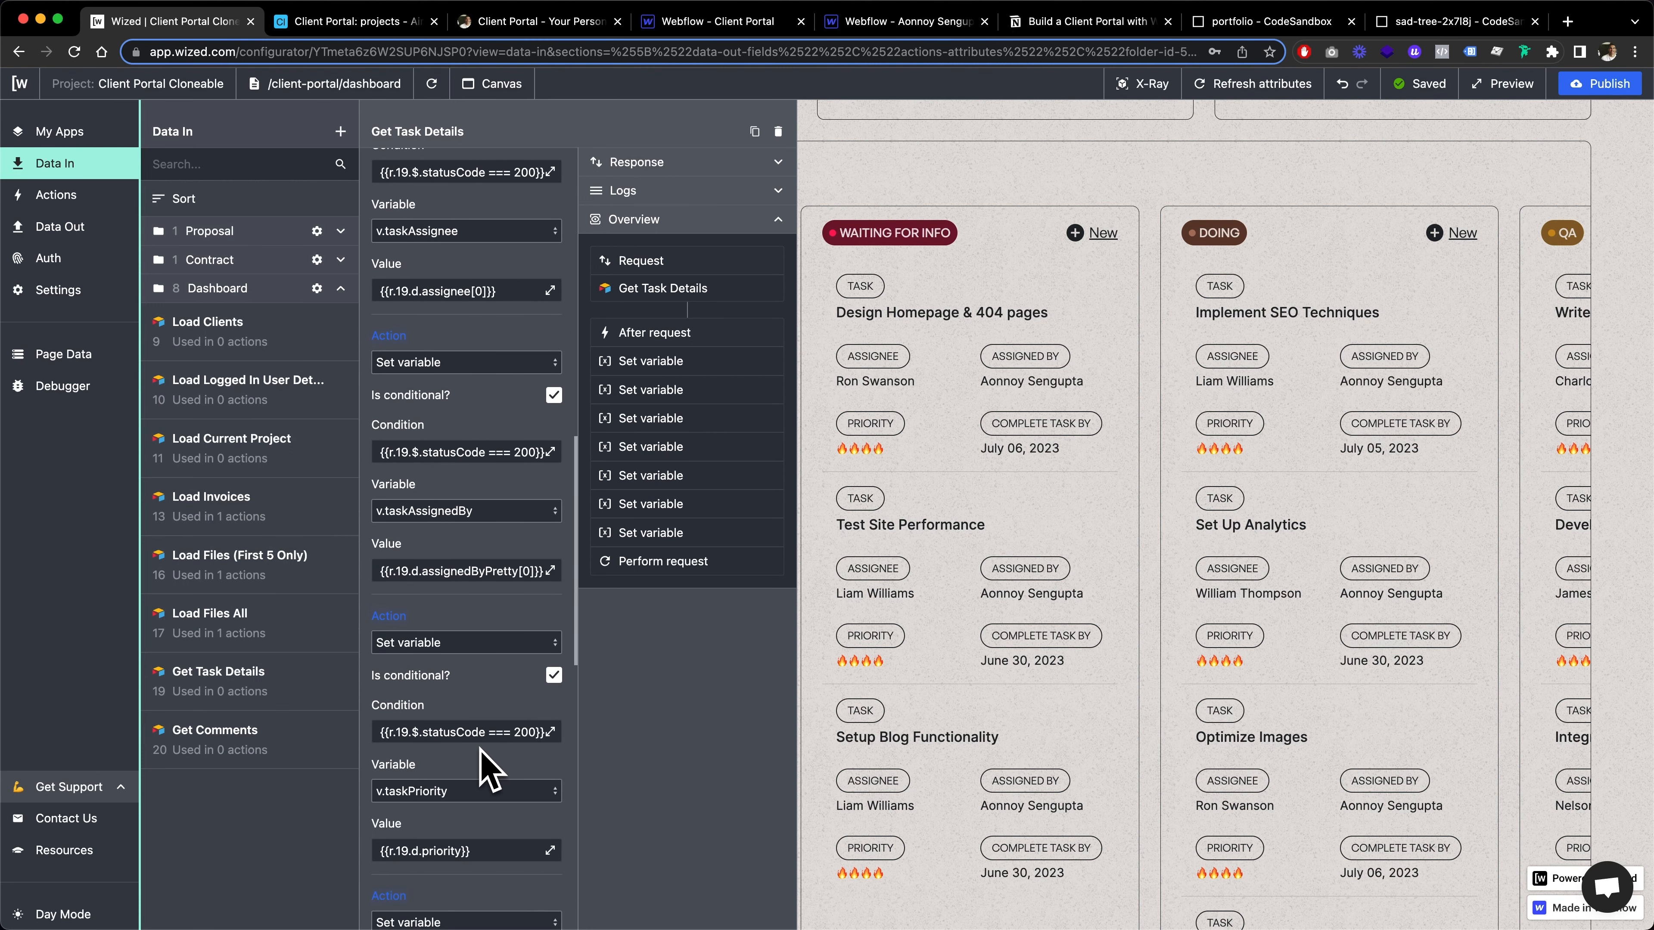
{"action": "scroll", "coordinate": [435, 795], "scroll_direction": "down", "scroll_amount": 5}
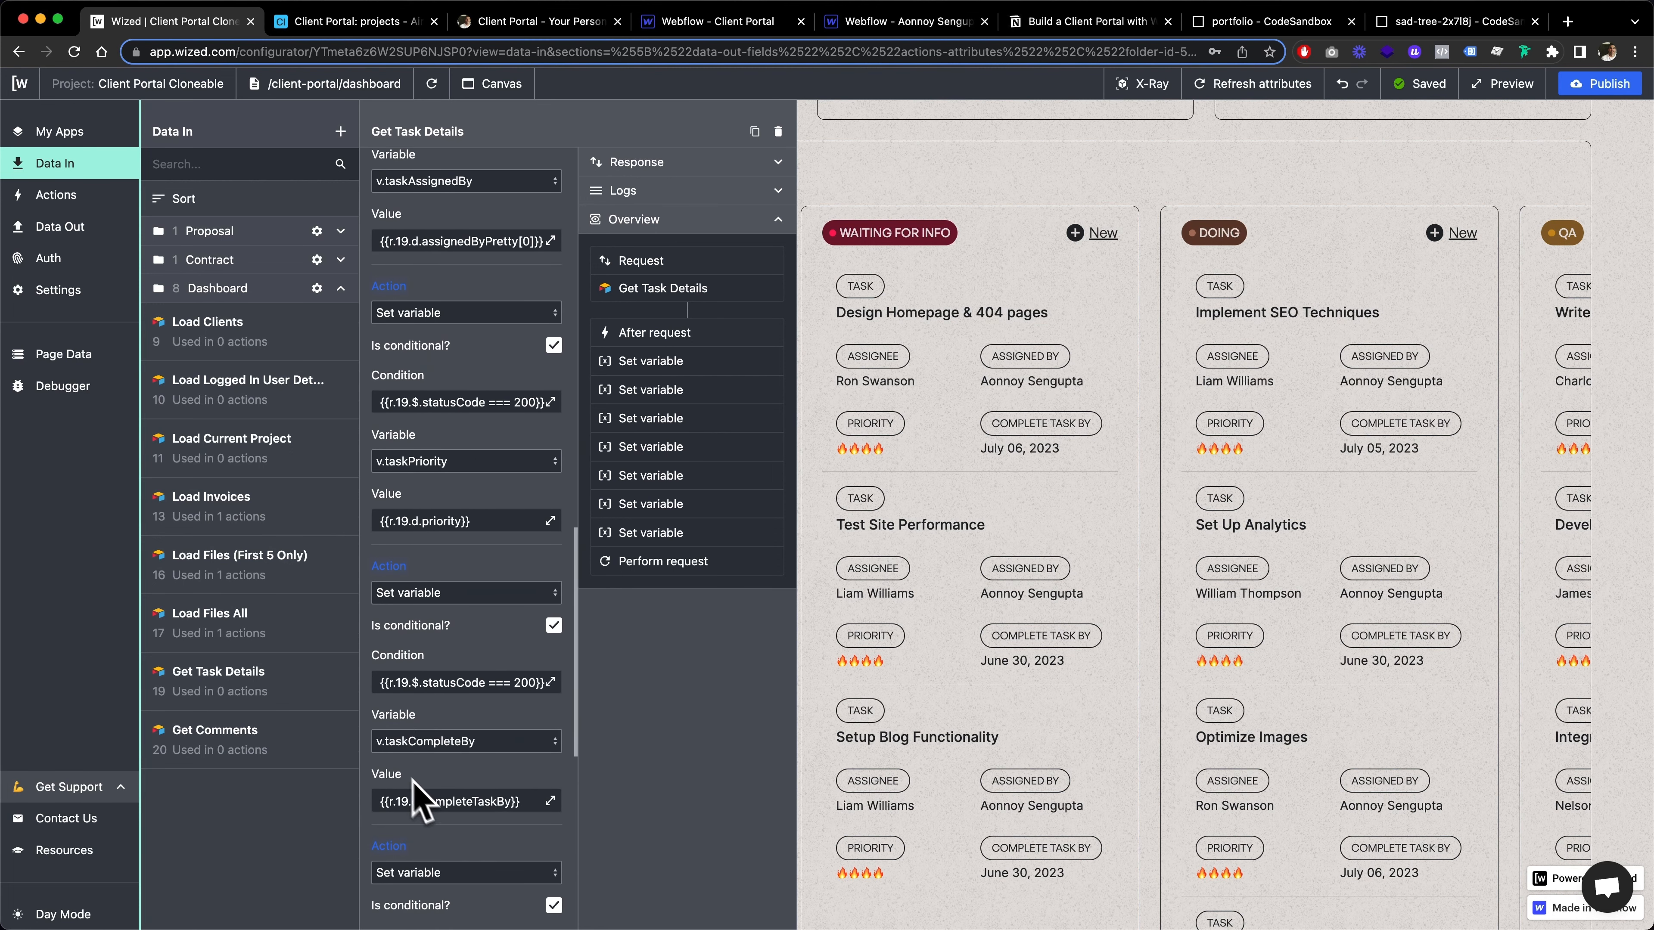
{"action": "scroll", "coordinate": [423, 791], "scroll_direction": "down", "scroll_amount": 5}
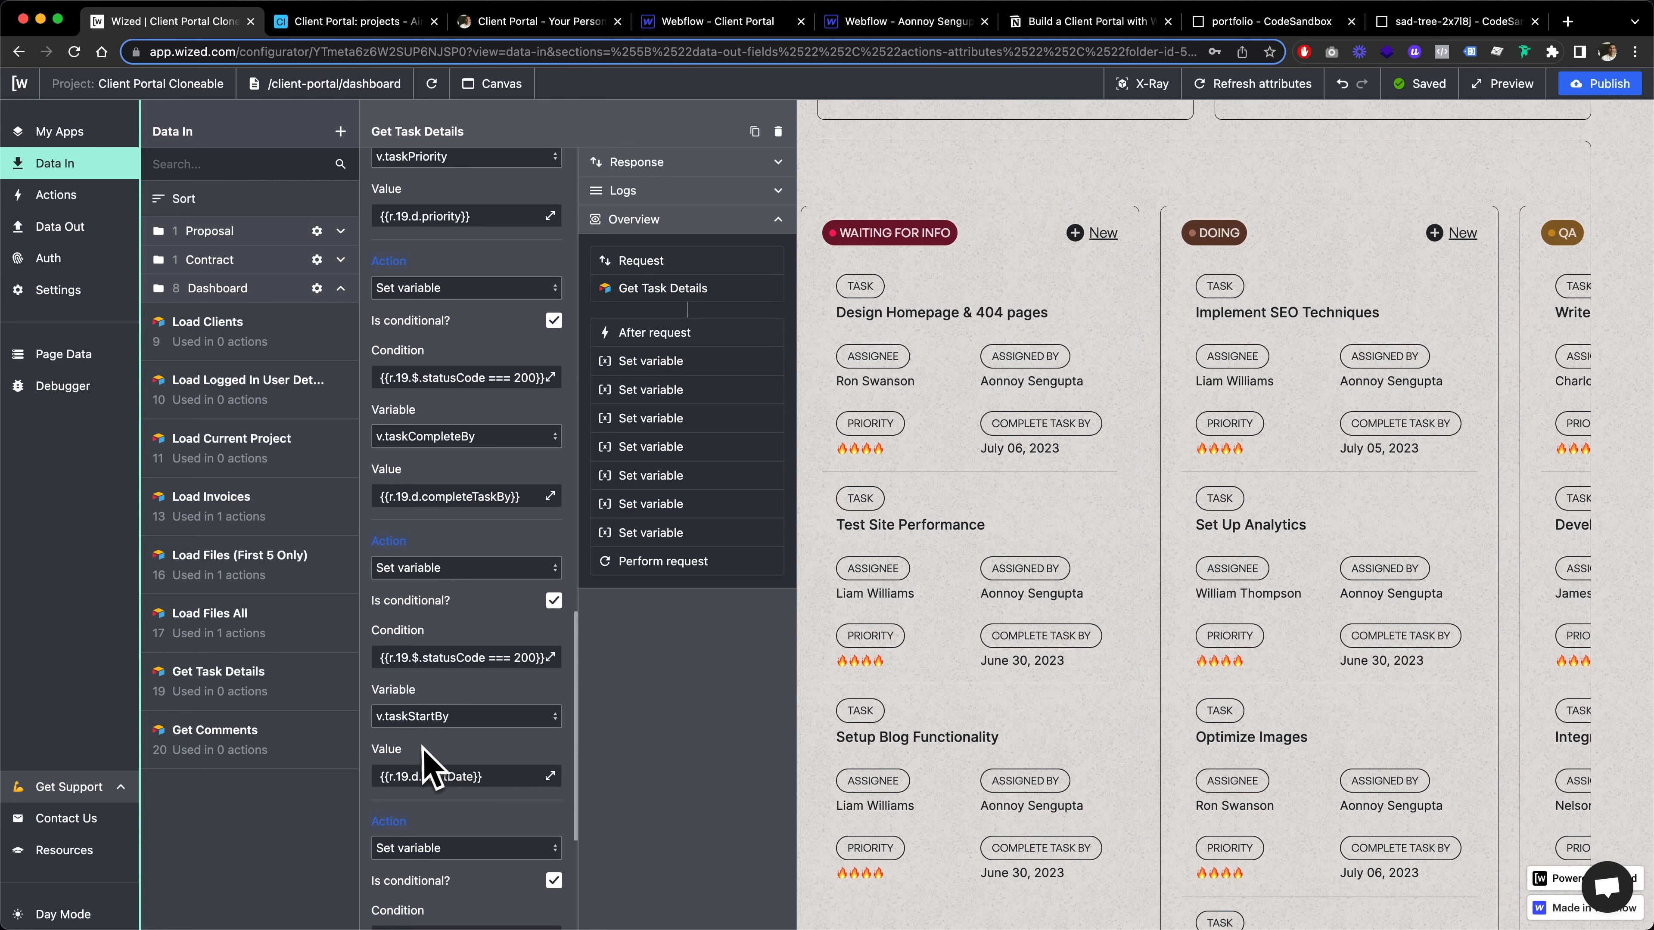
{"action": "scroll", "coordinate": [429, 769], "scroll_direction": "down", "scroll_amount": 6}
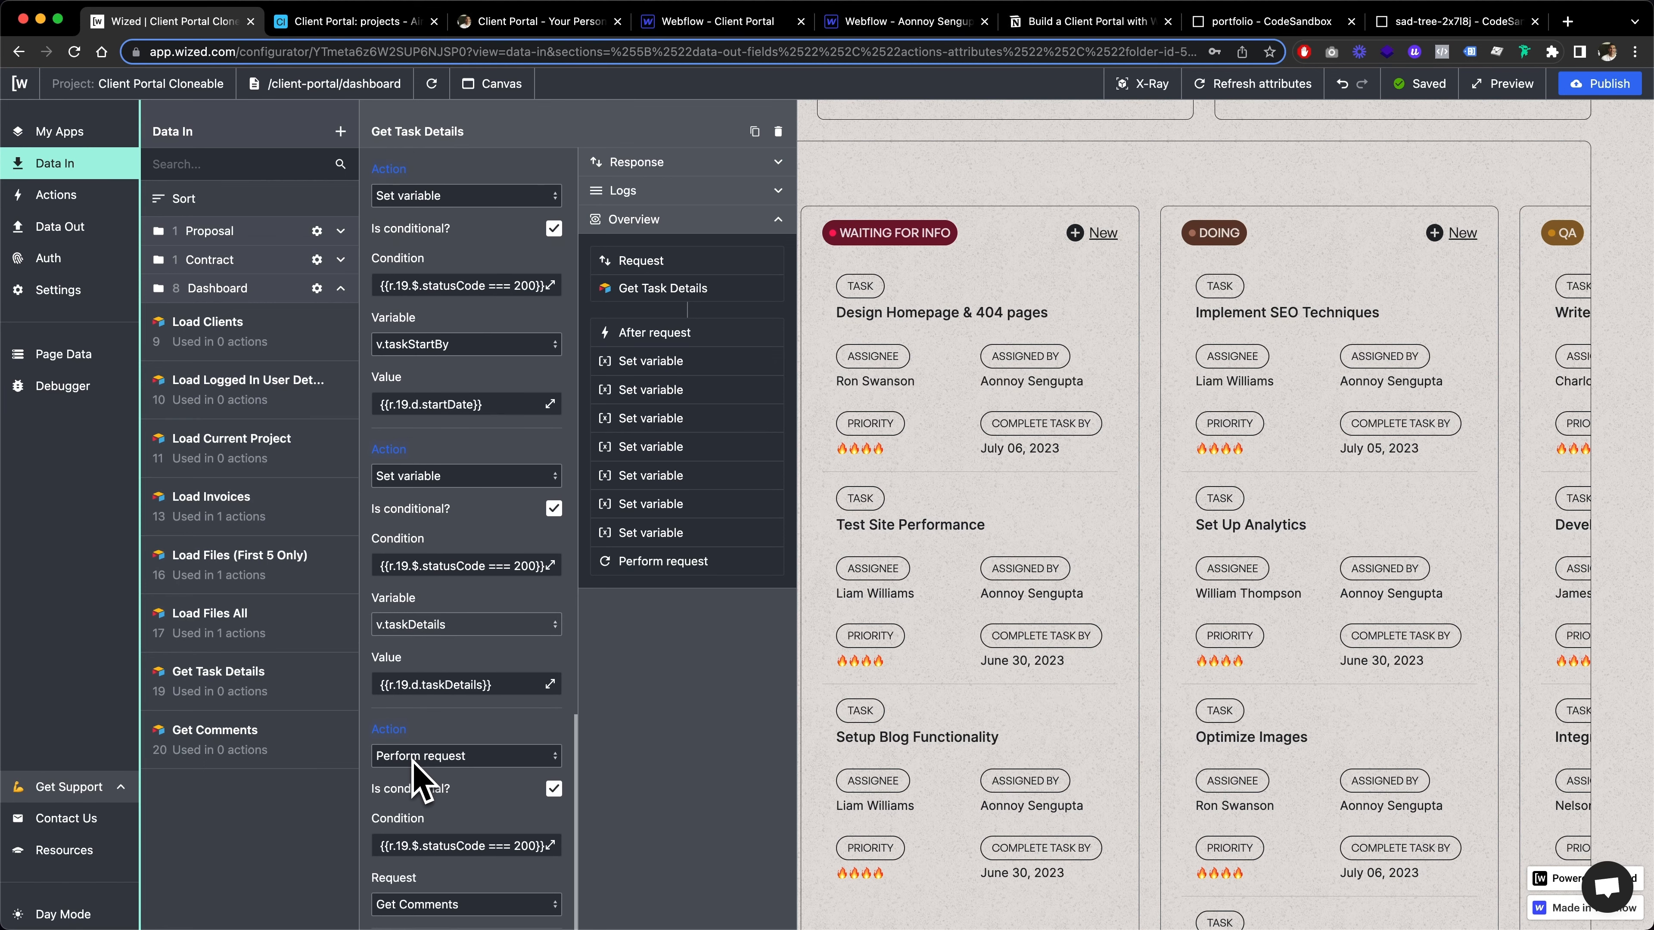
{"action": "scroll", "coordinate": [420, 776], "scroll_direction": "down", "scroll_amount": 2}
Return to the Get Task Details record ID setting and inspect its v.taskRecordId value
{"action": "scroll", "coordinate": [511, 687], "scroll_direction": "up", "scroll_amount": 15}
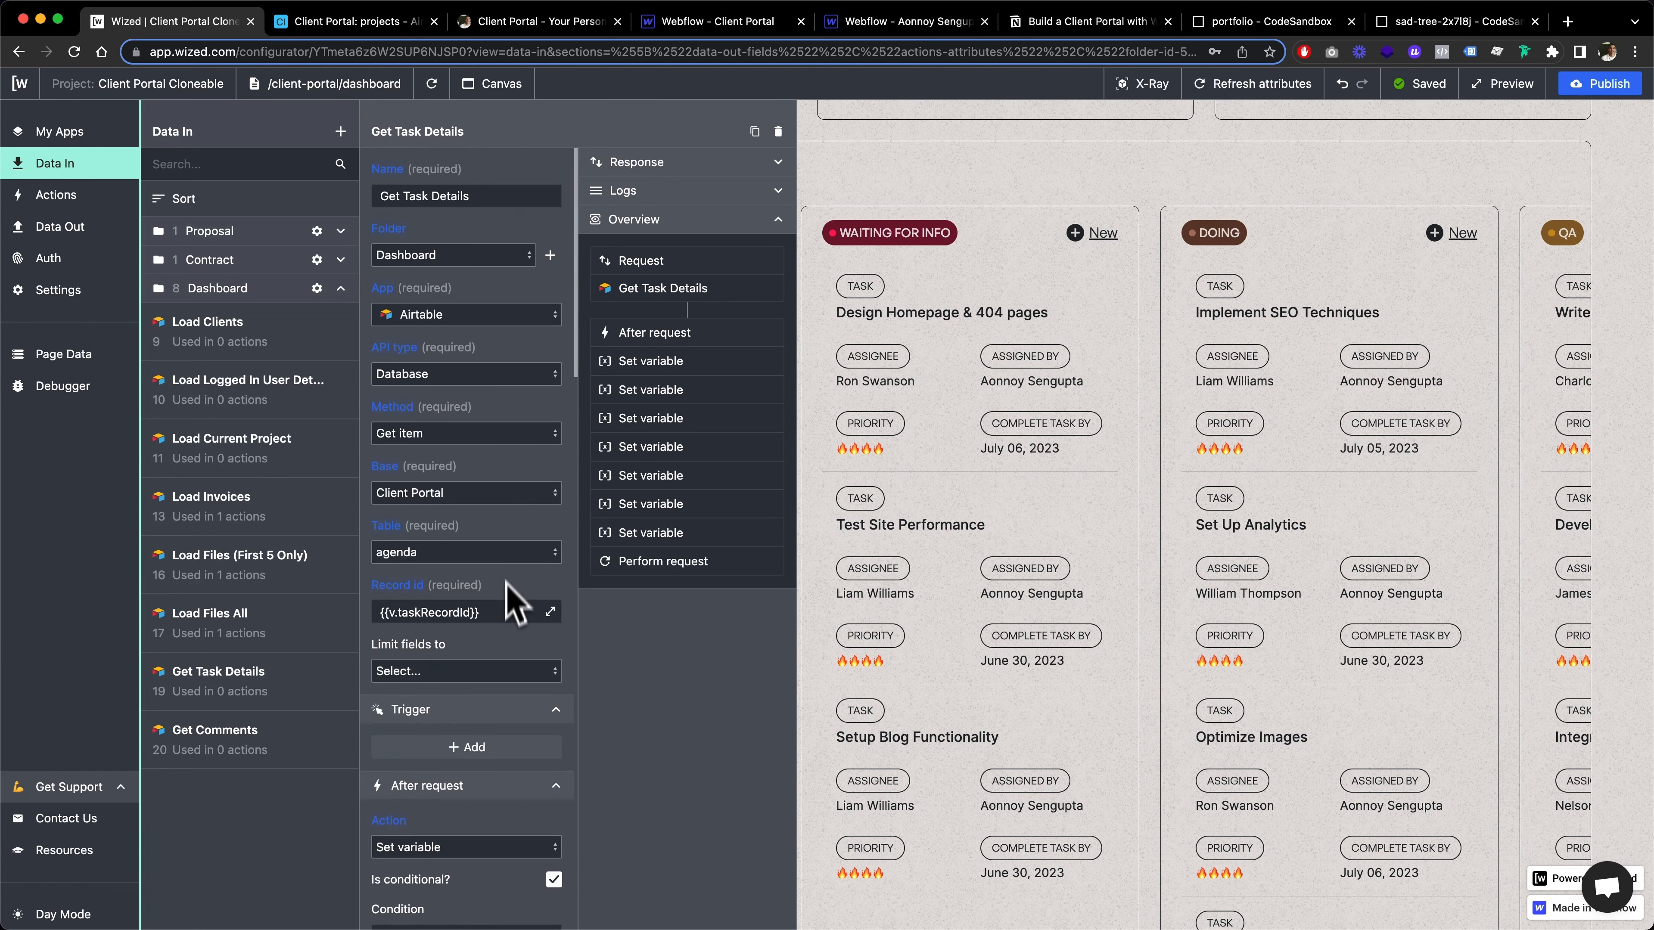
{"action": "scroll", "coordinate": [494, 674], "scroll_direction": "down", "scroll_amount": 2}
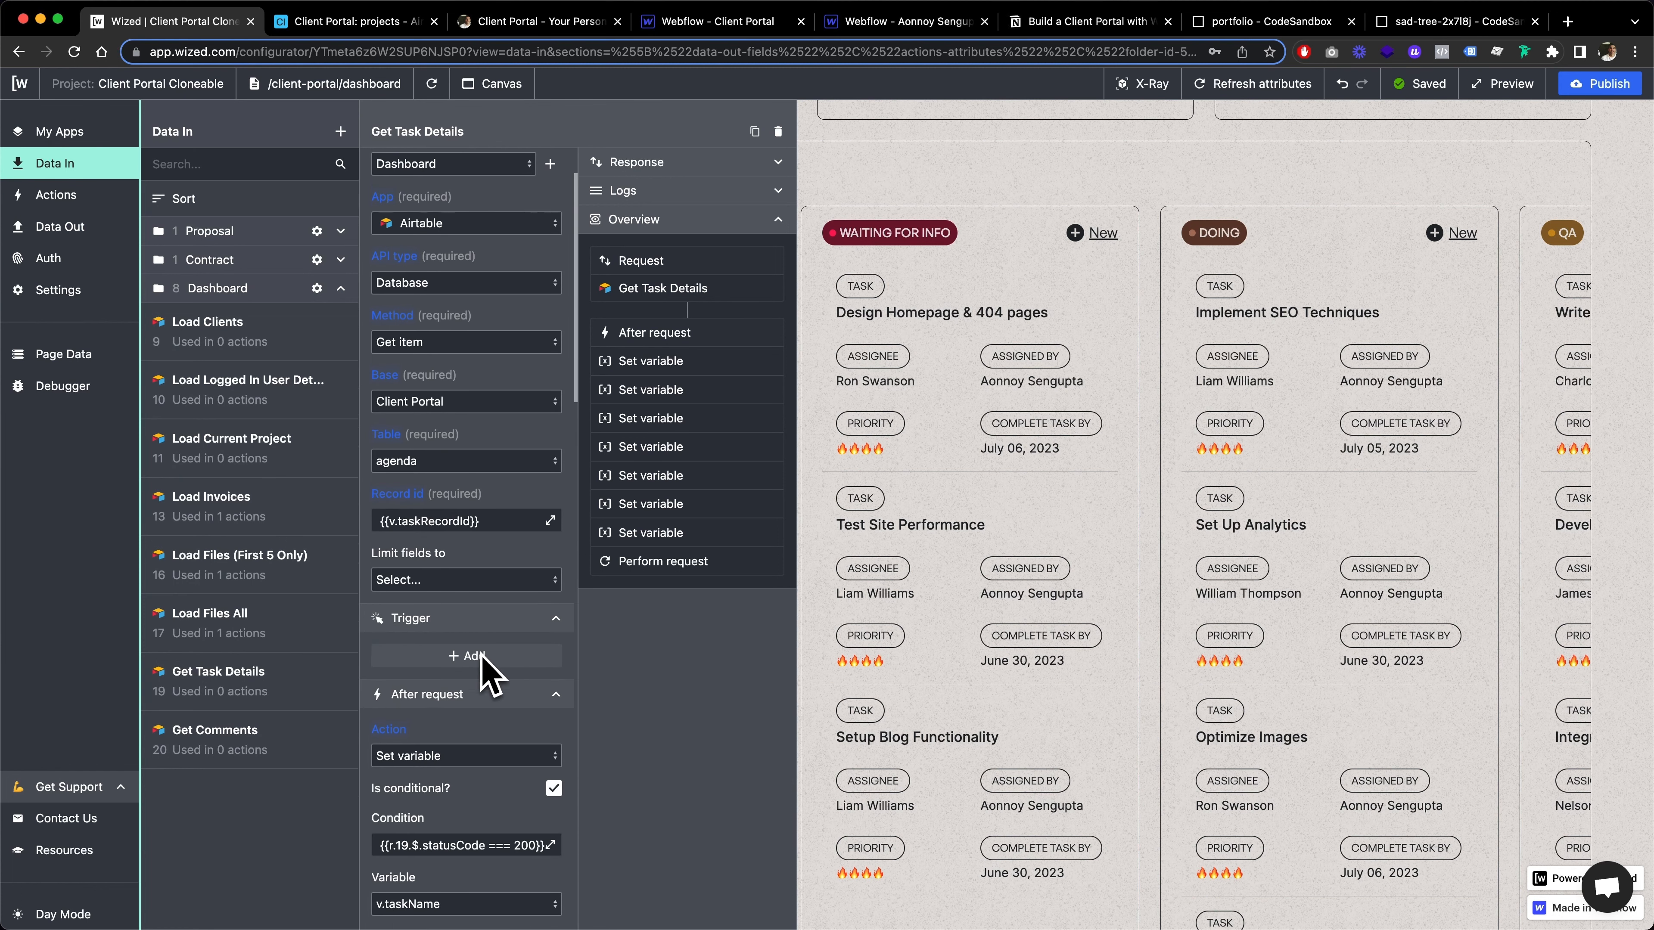
{"action": "left_click_drag", "start_coordinate": [389, 493], "coordinate": [479, 493]}
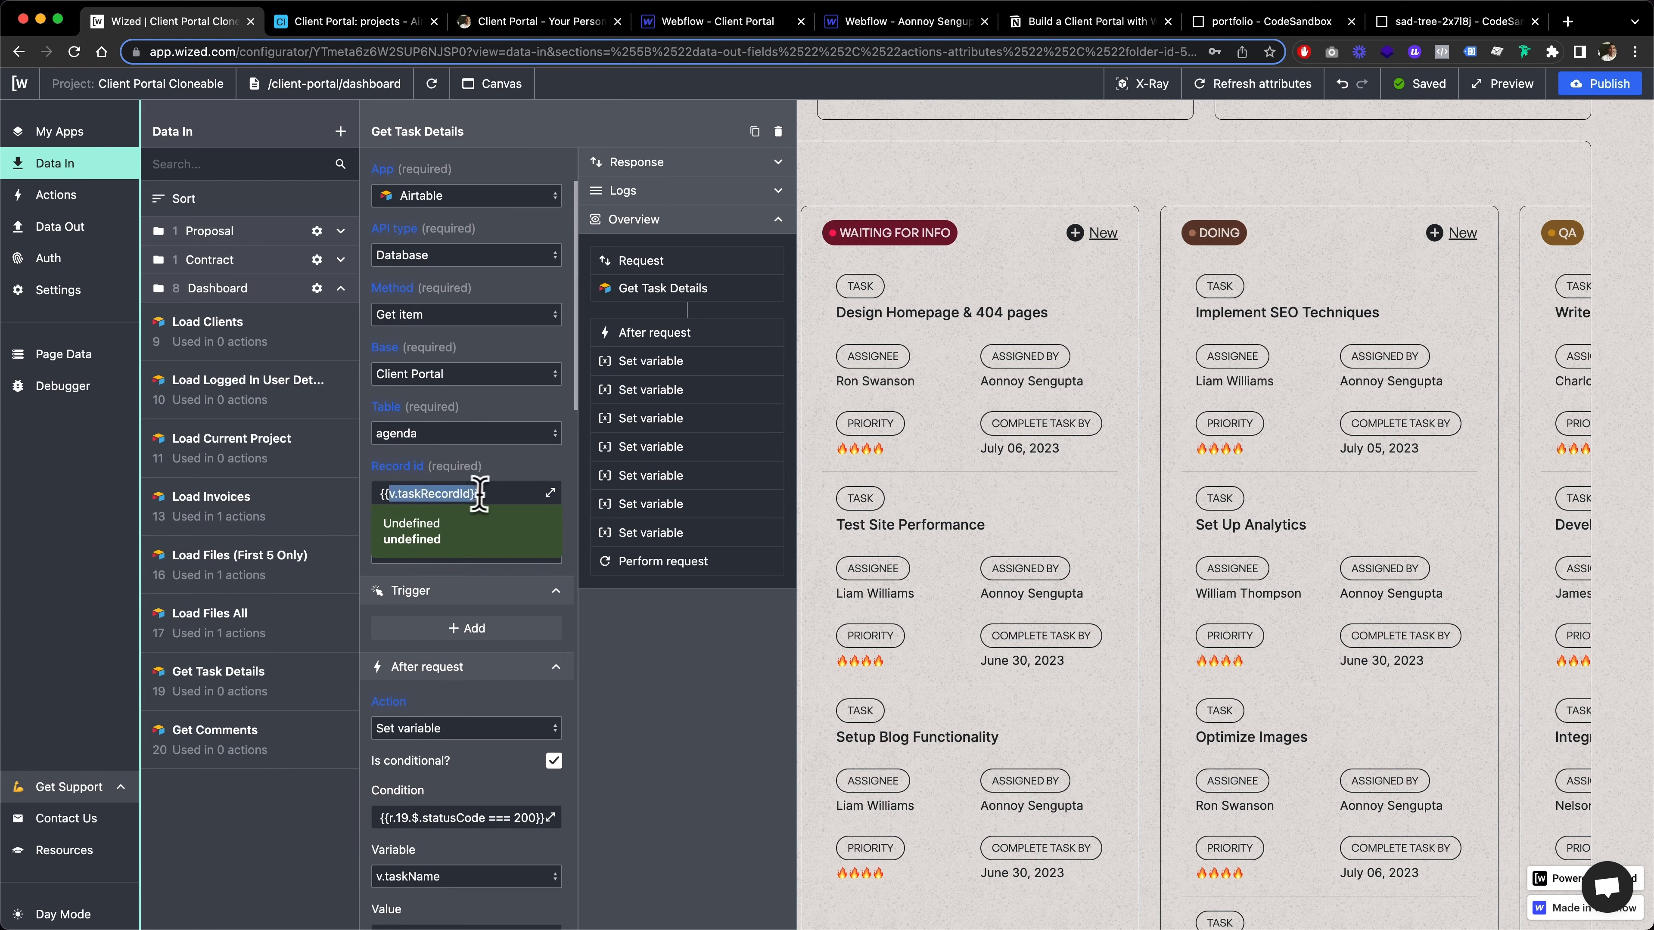
{"action": "left_click", "coordinate": [492, 493]}
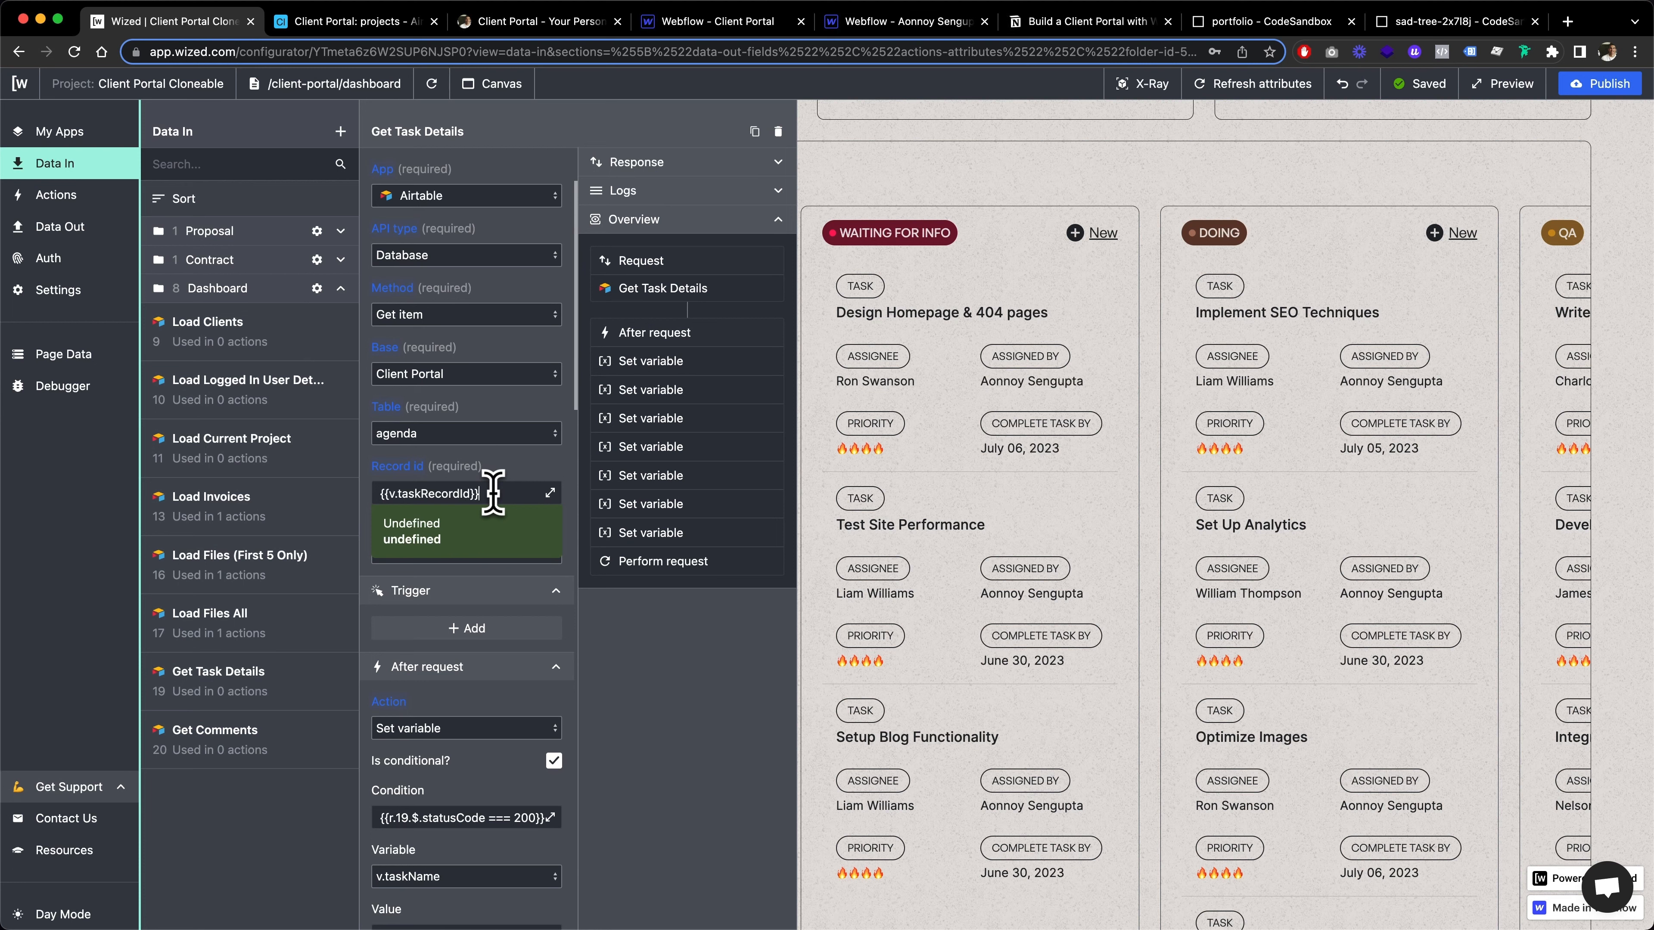
{"action": "left_click", "coordinate": [503, 469]}
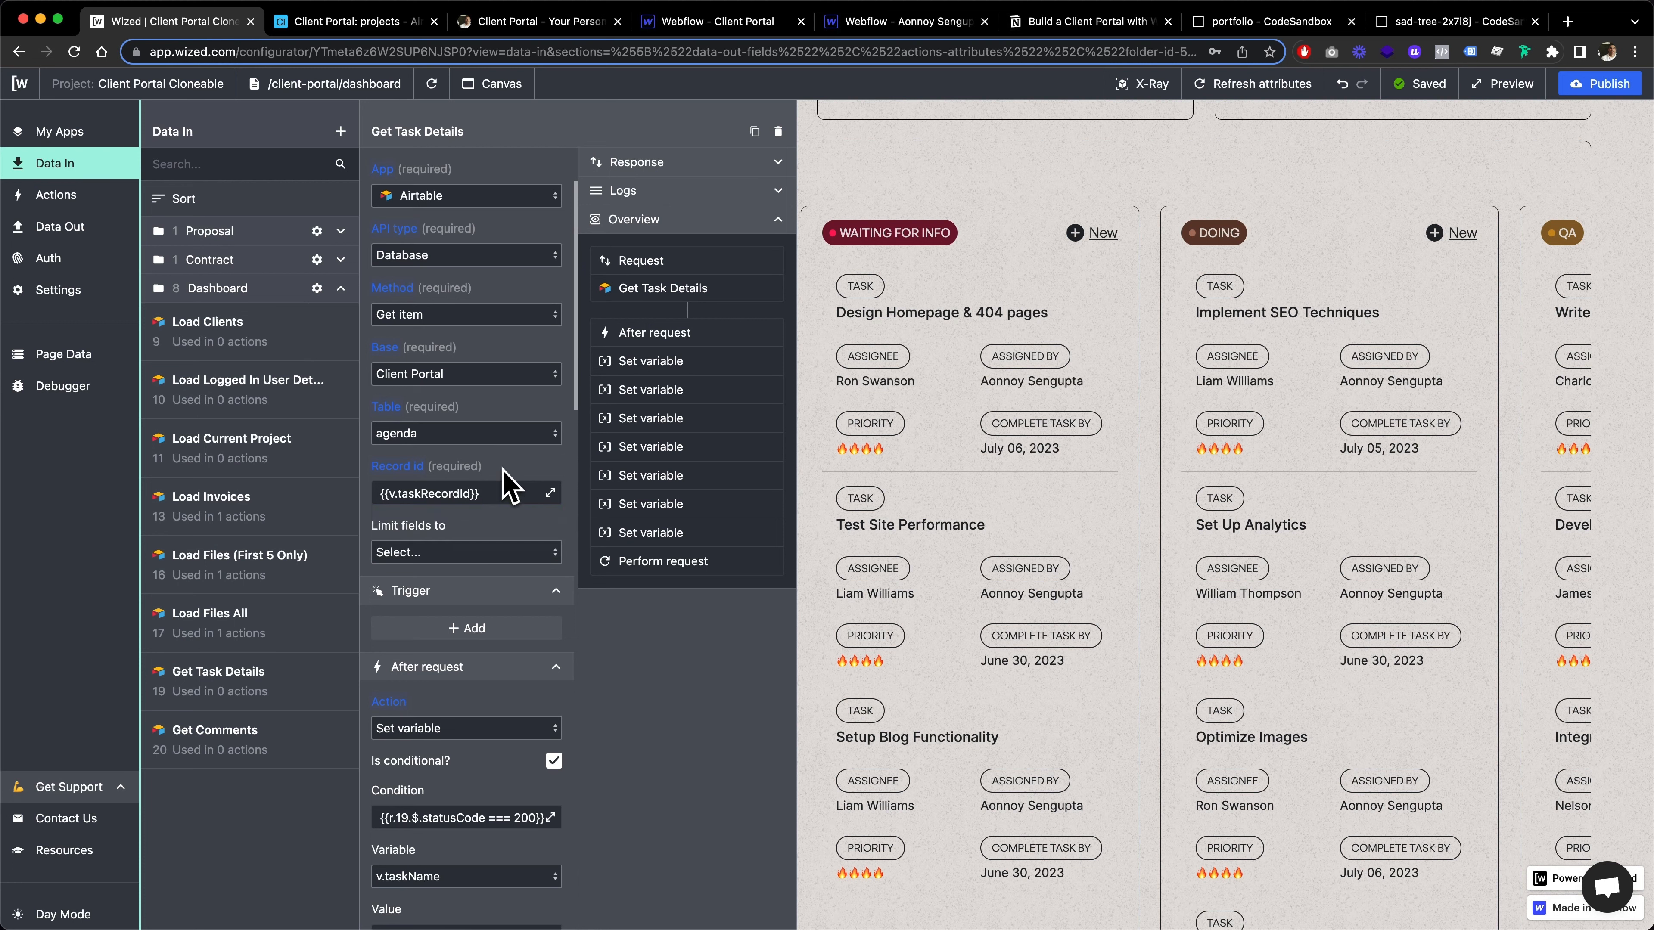
Close the Get Task Details request and examine the page's task variables, from v.taskRecordId to v.taskType
{"action": "left_click", "coordinate": [56, 166]}
{"action": "scroll", "coordinate": [716, 410], "scroll_direction": "up", "scroll_amount": 1}
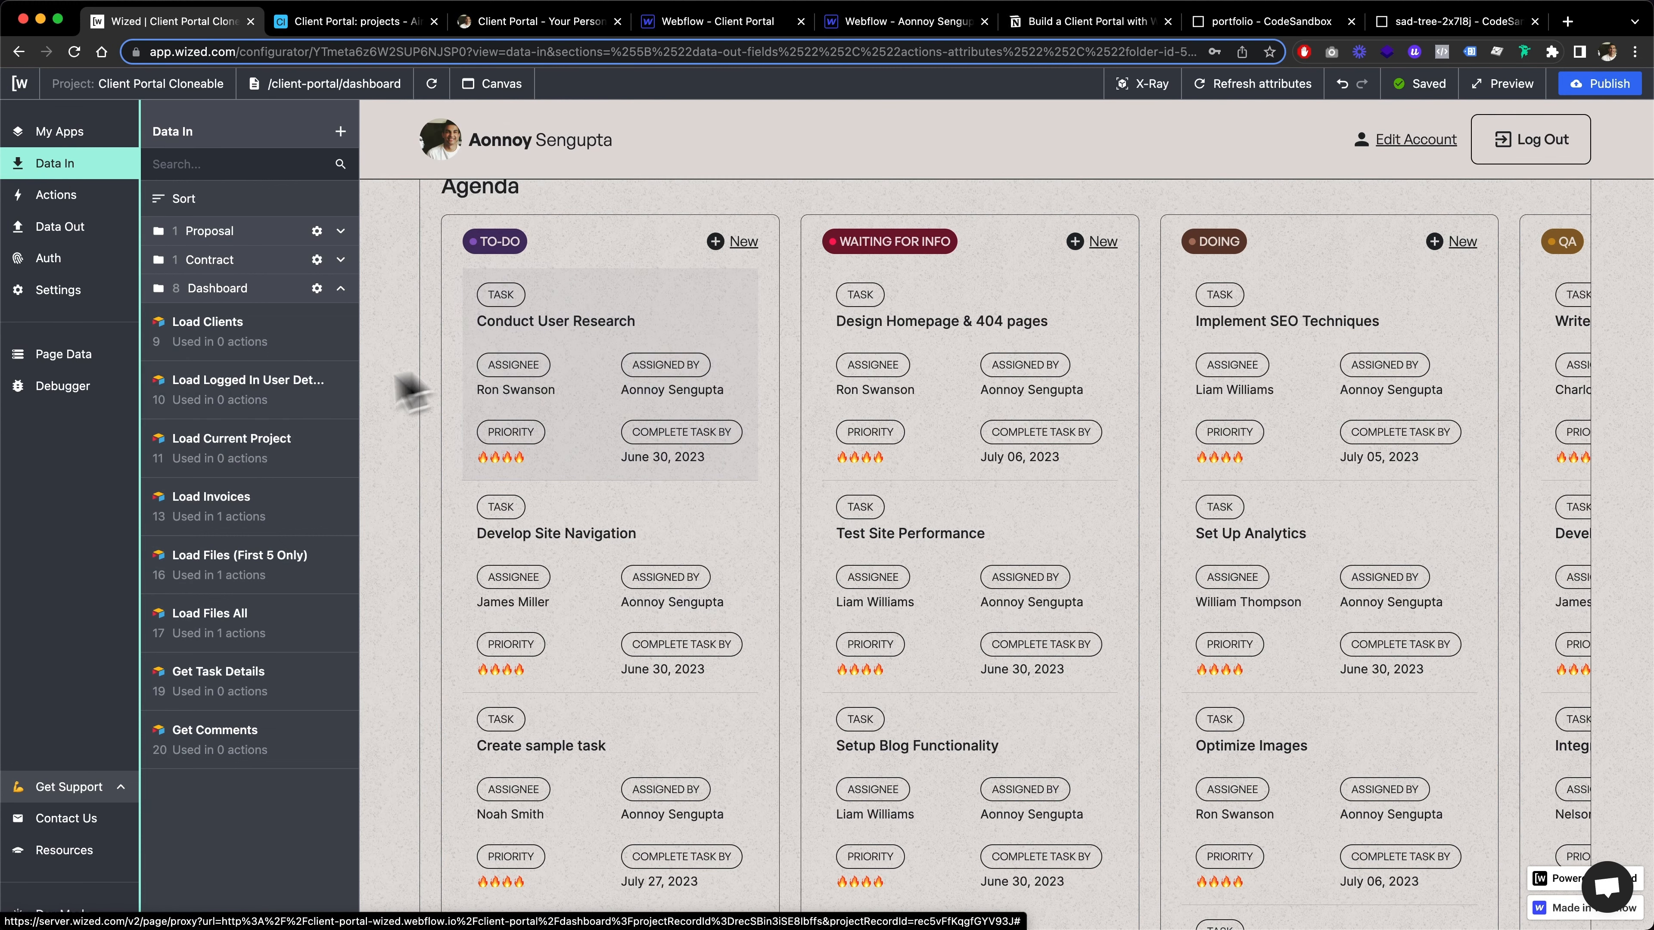
{"action": "left_click", "coordinate": [59, 388]}
{"action": "left_click", "coordinate": [51, 357]}
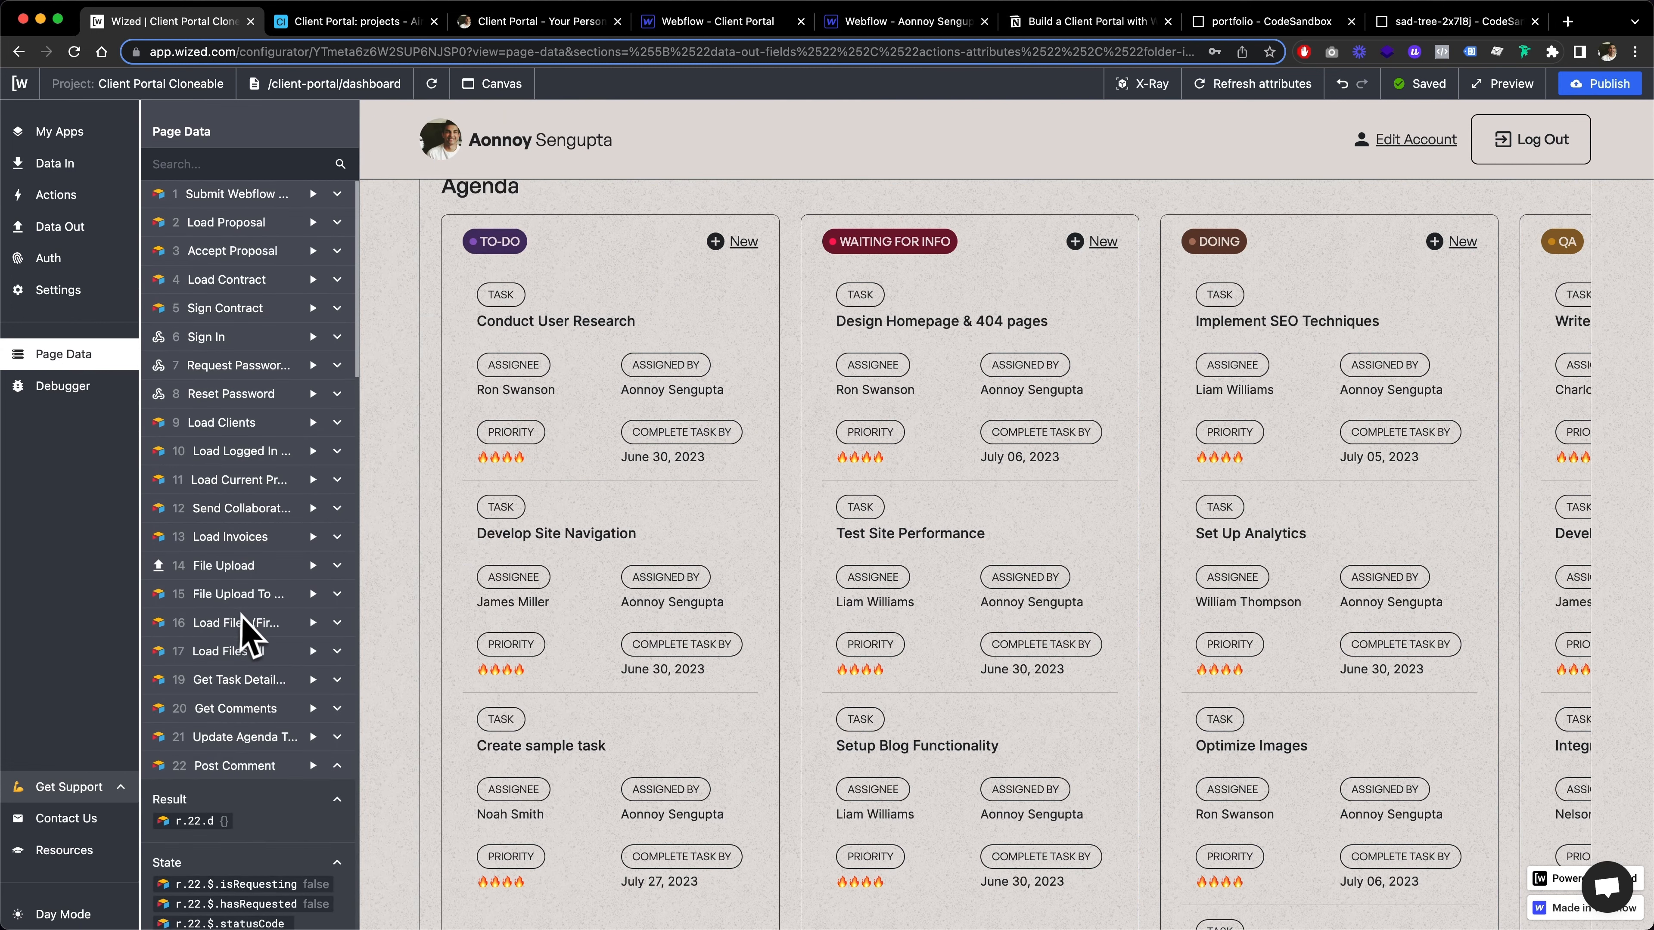
{"action": "scroll", "coordinate": [247, 632], "scroll_direction": "down", "scroll_amount": 10}
{"action": "scroll", "coordinate": [247, 629], "scroll_direction": "down", "scroll_amount": 5}
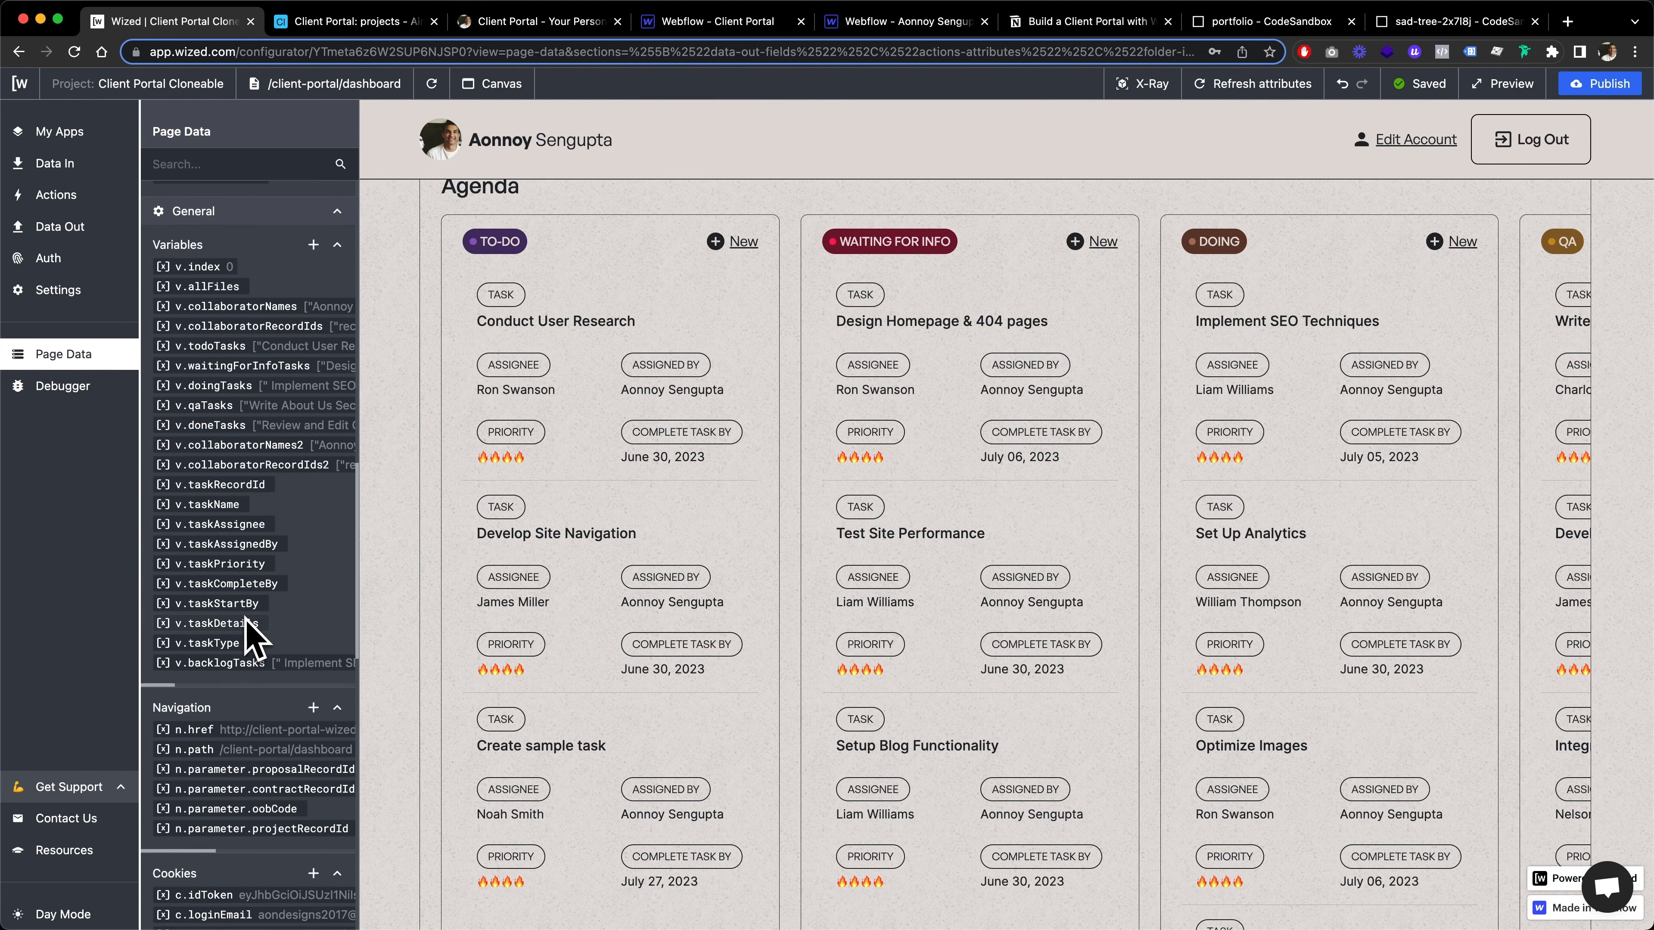
{"action": "scroll", "coordinate": [281, 554], "scroll_direction": "right", "scroll_amount": 1}
{"action": "scroll", "coordinate": [287, 551], "scroll_direction": "left", "scroll_amount": 1}
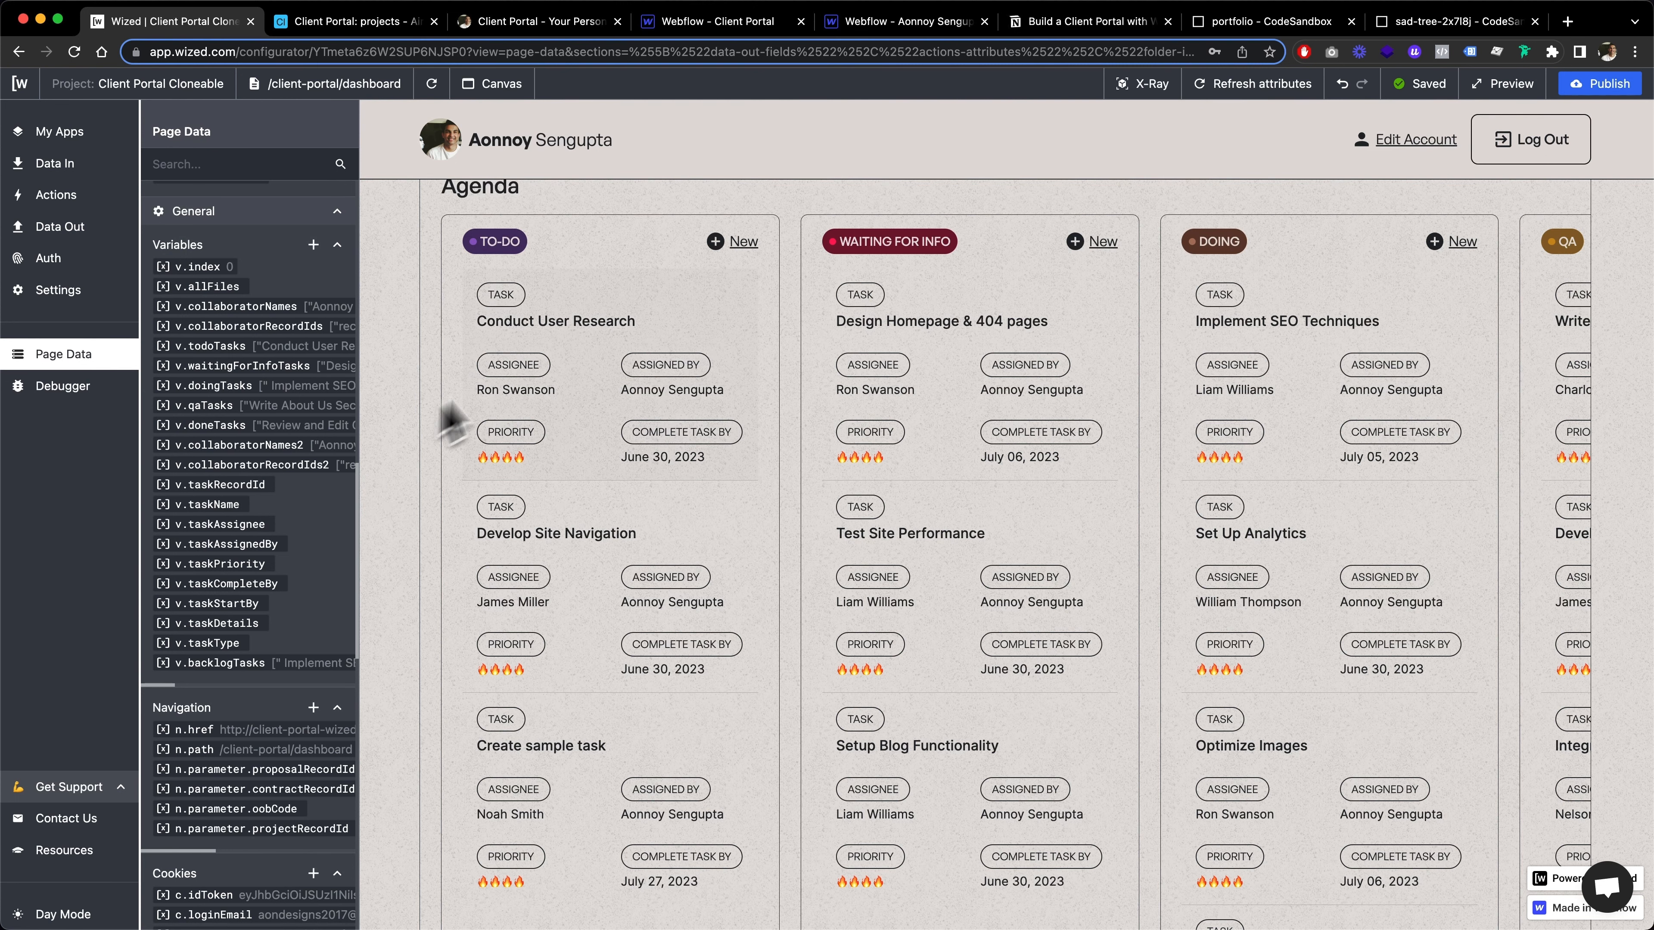
Open the Conduct User Research task from the To-Do column and examine the values loaded into its task variables
{"action": "left_click", "coordinate": [602, 309]}
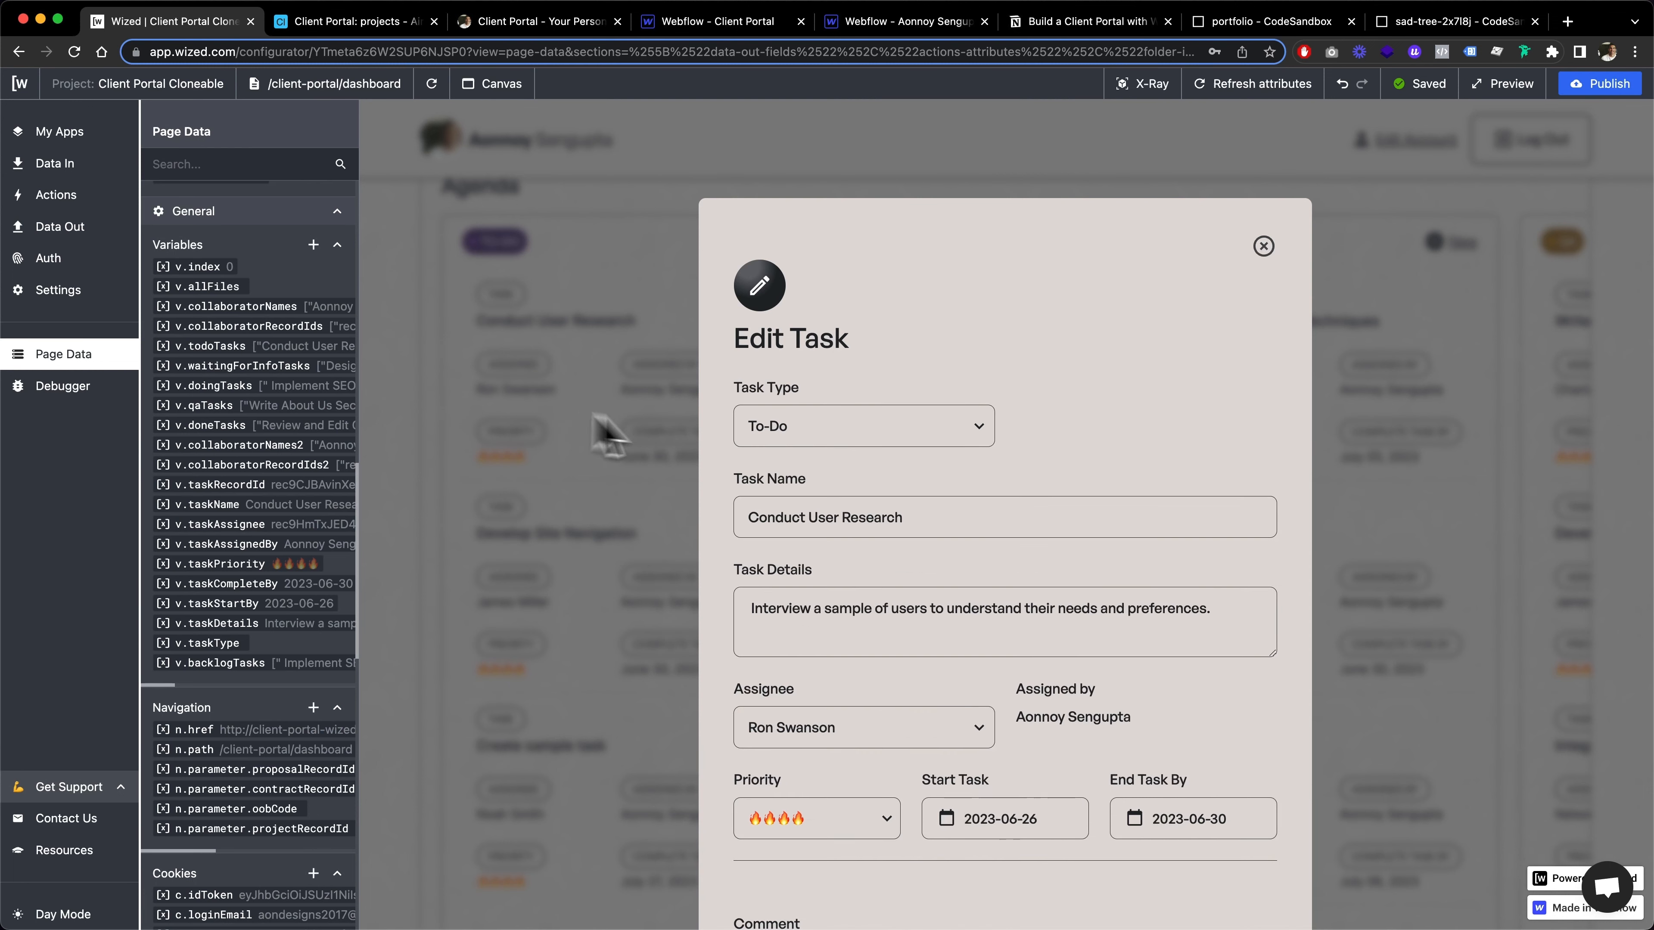
{"action": "scroll", "coordinate": [781, 508], "scroll_direction": "down", "scroll_amount": 2}
{"action": "scroll", "coordinate": [778, 504], "scroll_direction": "down", "scroll_amount": 2}
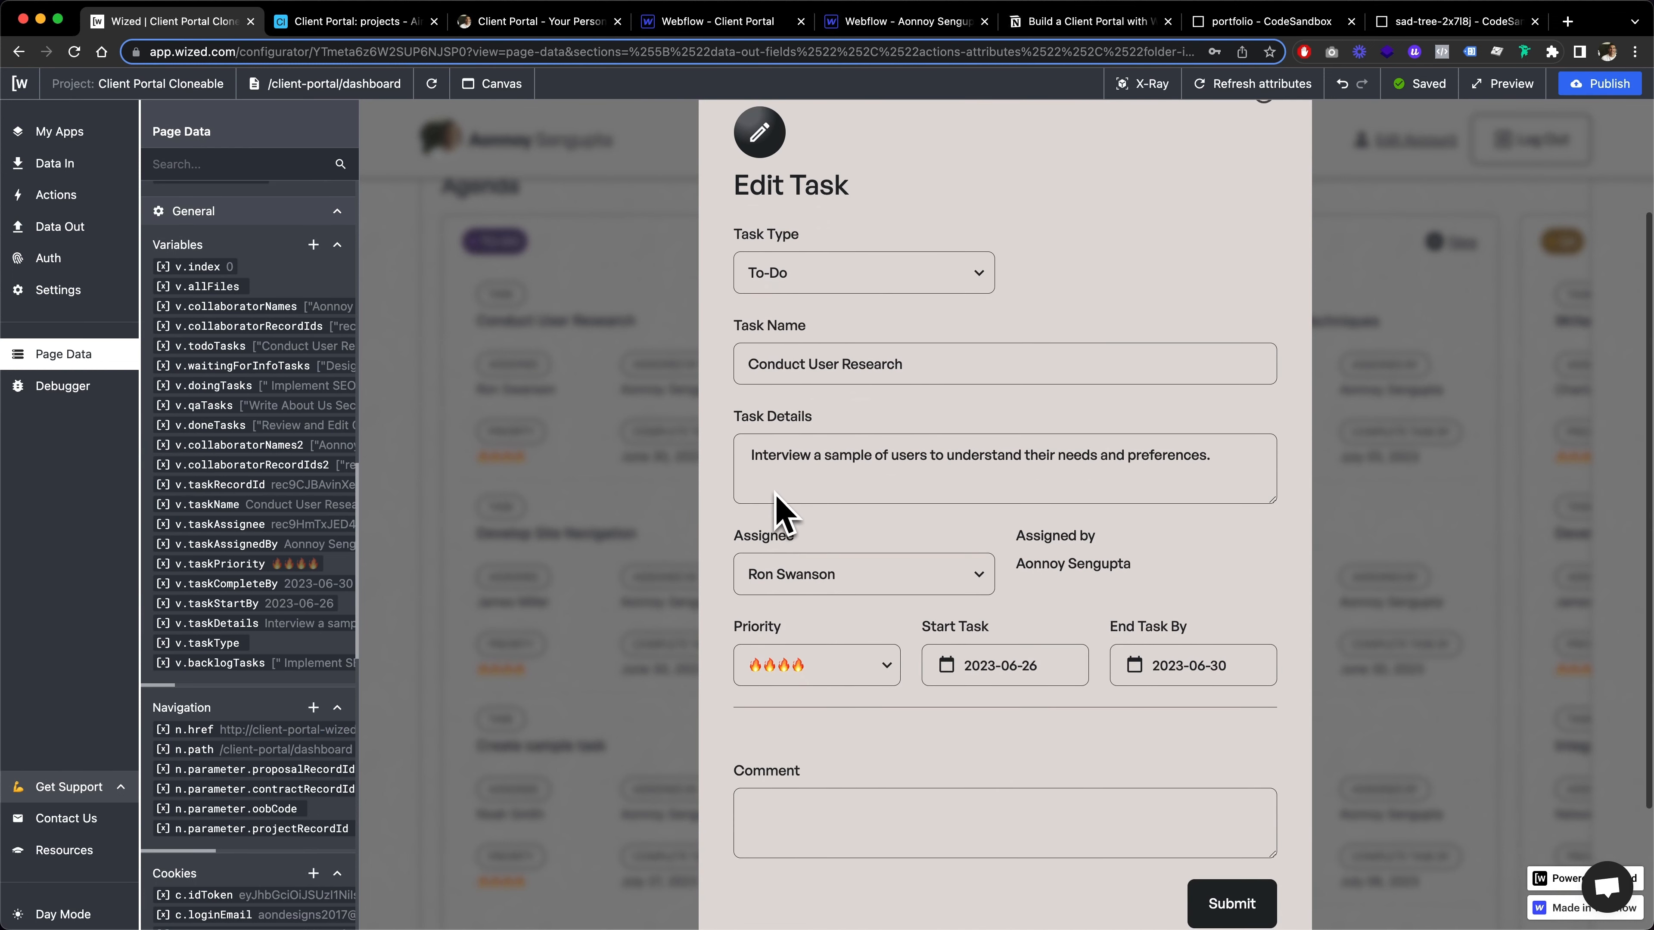
{"action": "scroll", "coordinate": [228, 508], "scroll_direction": "right", "scroll_amount": 1}
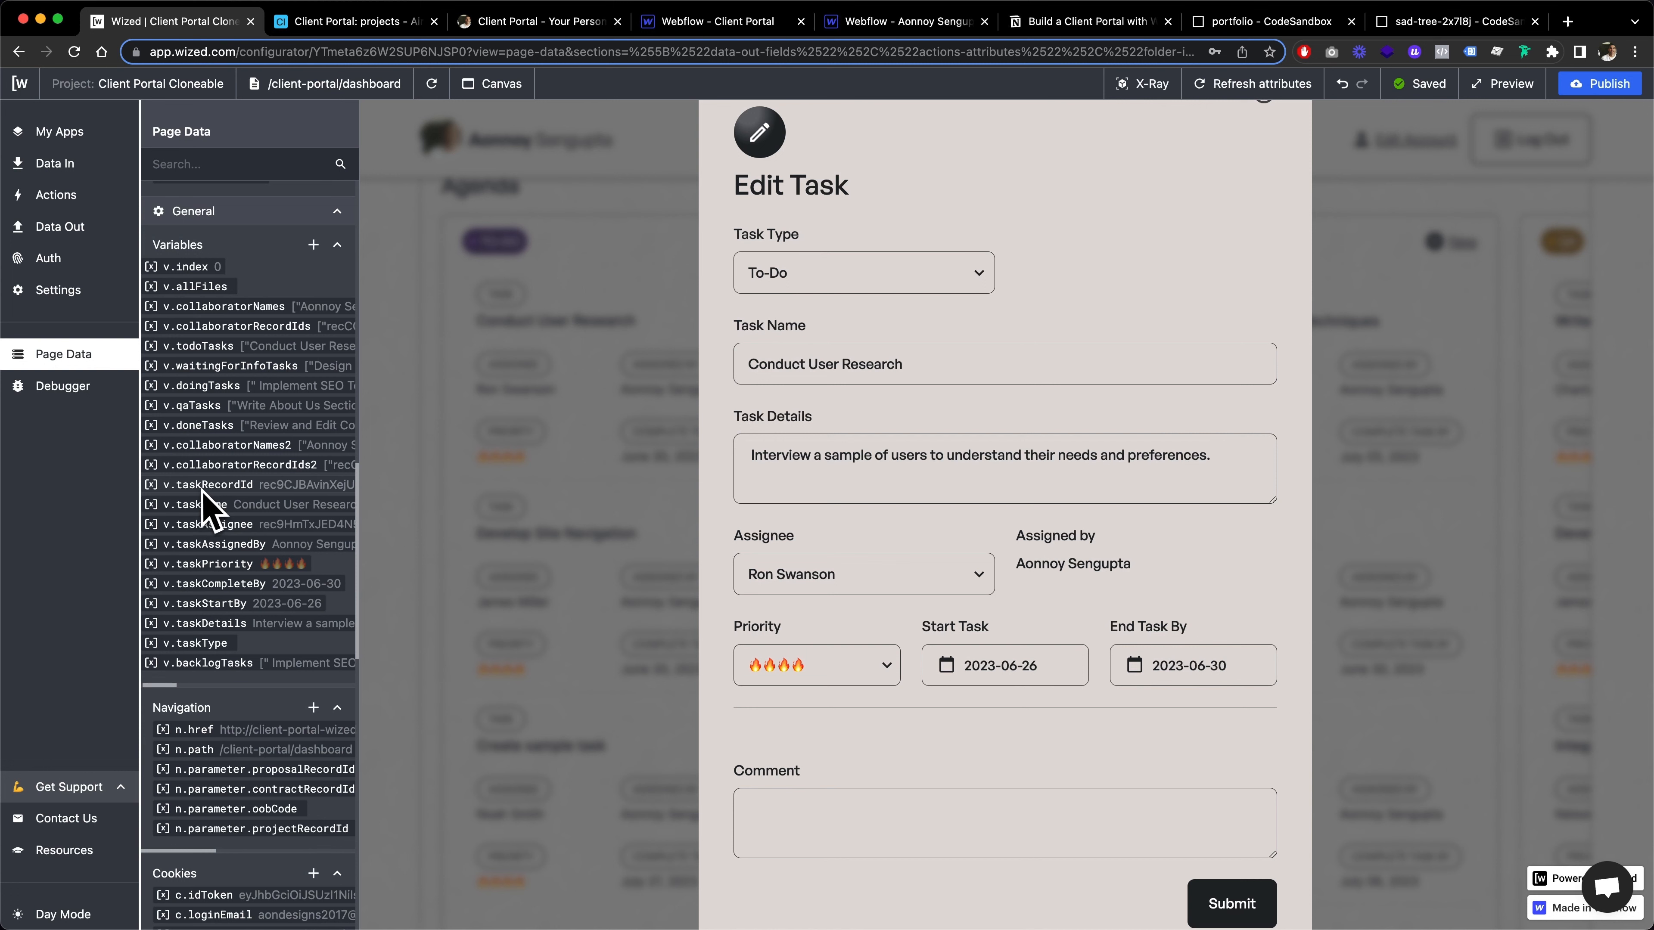
{"action": "scroll", "coordinate": [273, 511], "scroll_direction": "right", "scroll_amount": 2}
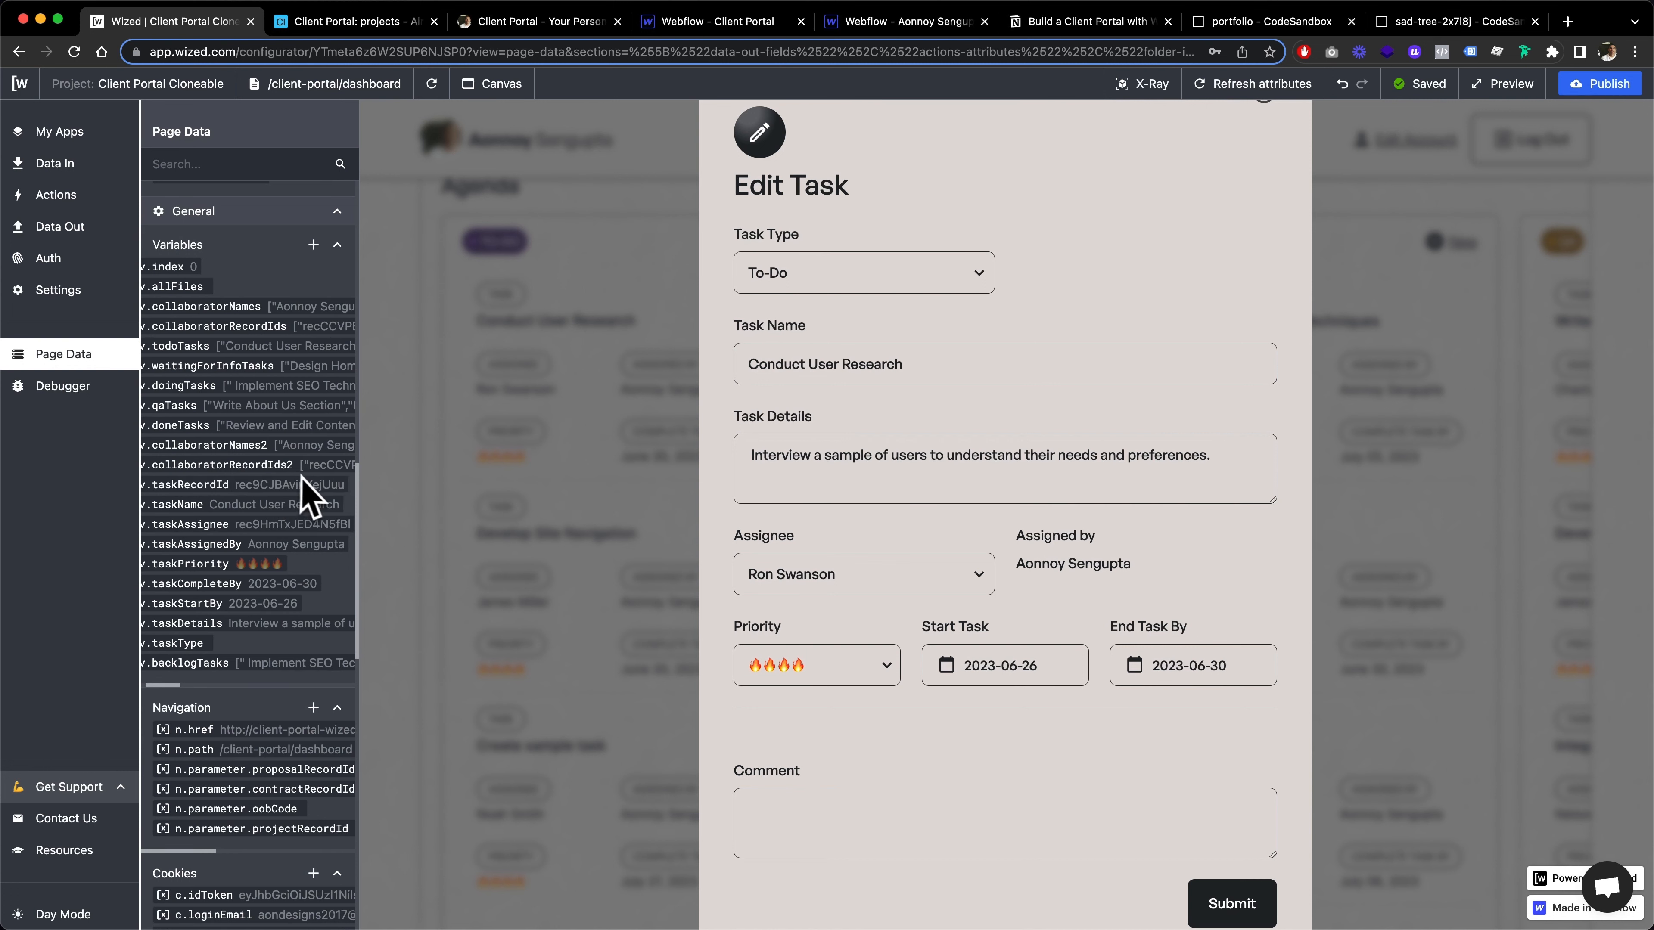
{"action": "scroll", "coordinate": [300, 508], "scroll_direction": "left", "scroll_amount": 1}
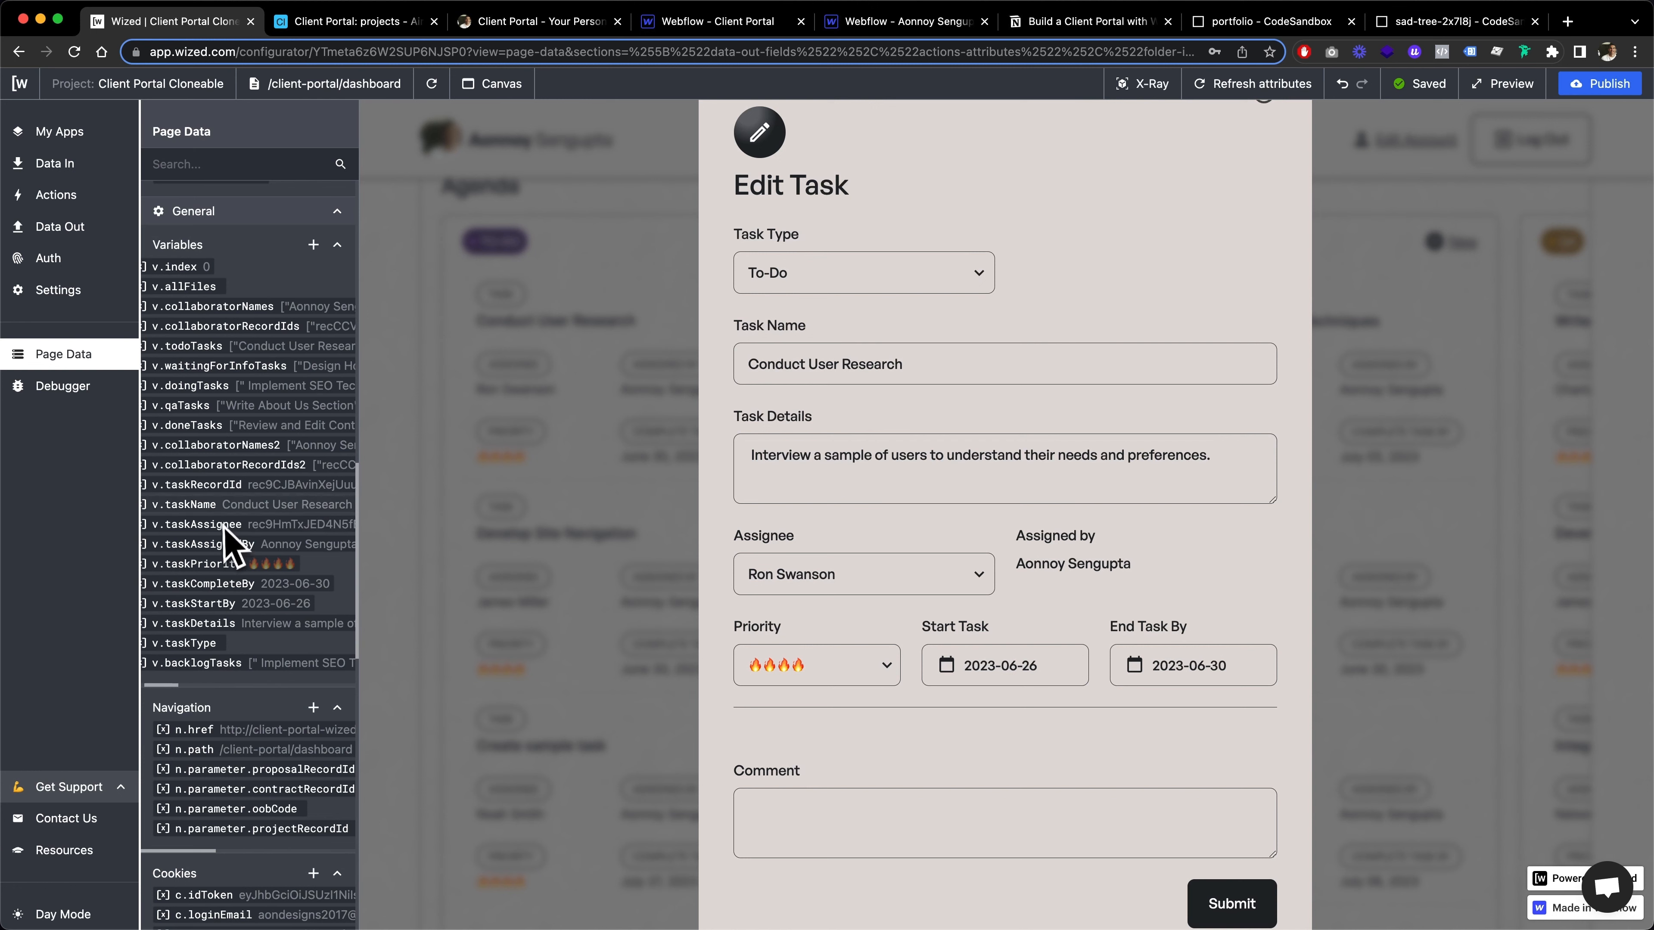
{"action": "scroll", "coordinate": [293, 501], "scroll_direction": "down", "scroll_amount": 1}
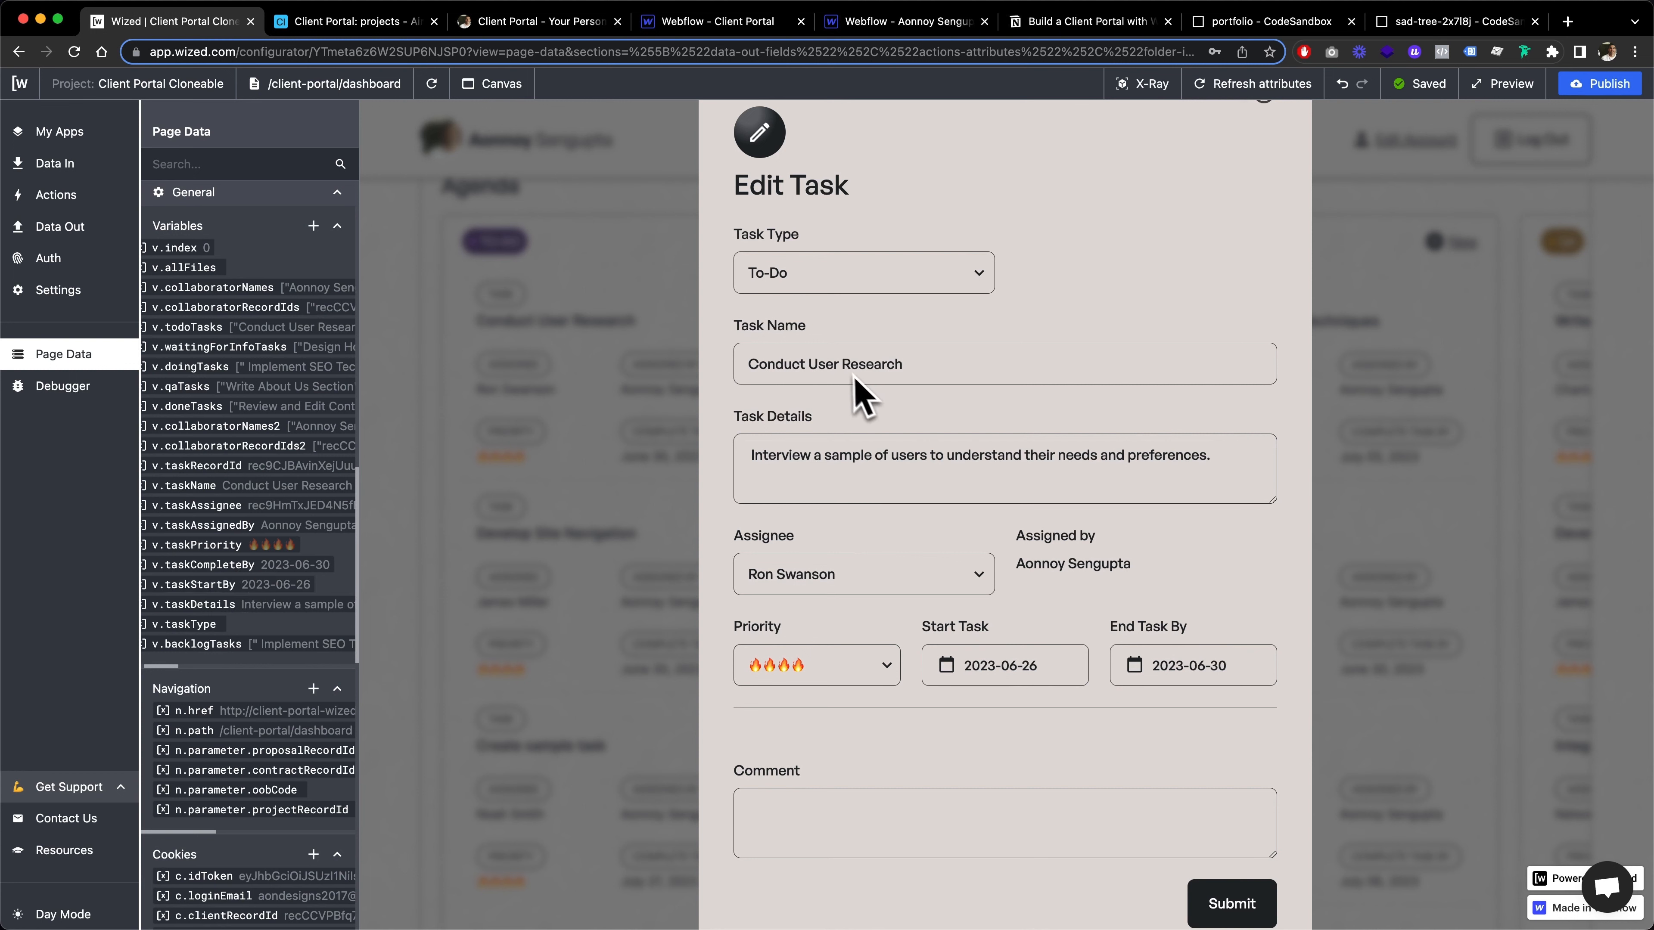
Inspect the Edit Task form's name, details and priority fields alongside the task variables, and close the form without changes
{"action": "left_click", "coordinate": [828, 374]}
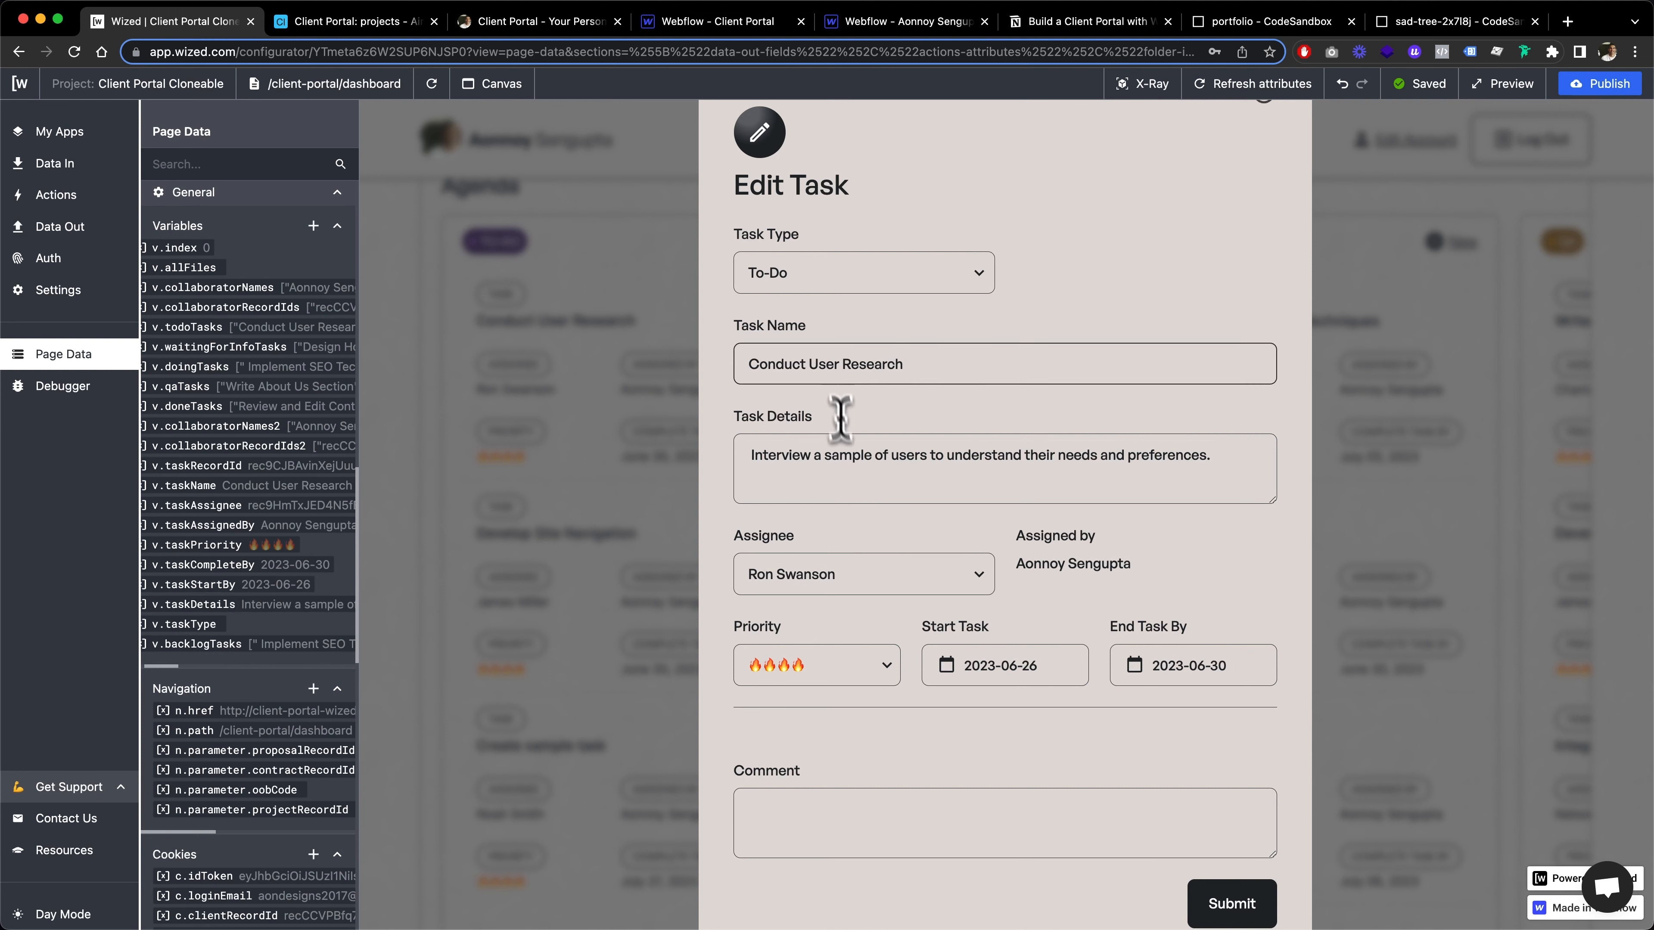
{"action": "left_click", "coordinate": [845, 464]}
{"action": "left_click", "coordinate": [846, 666]}
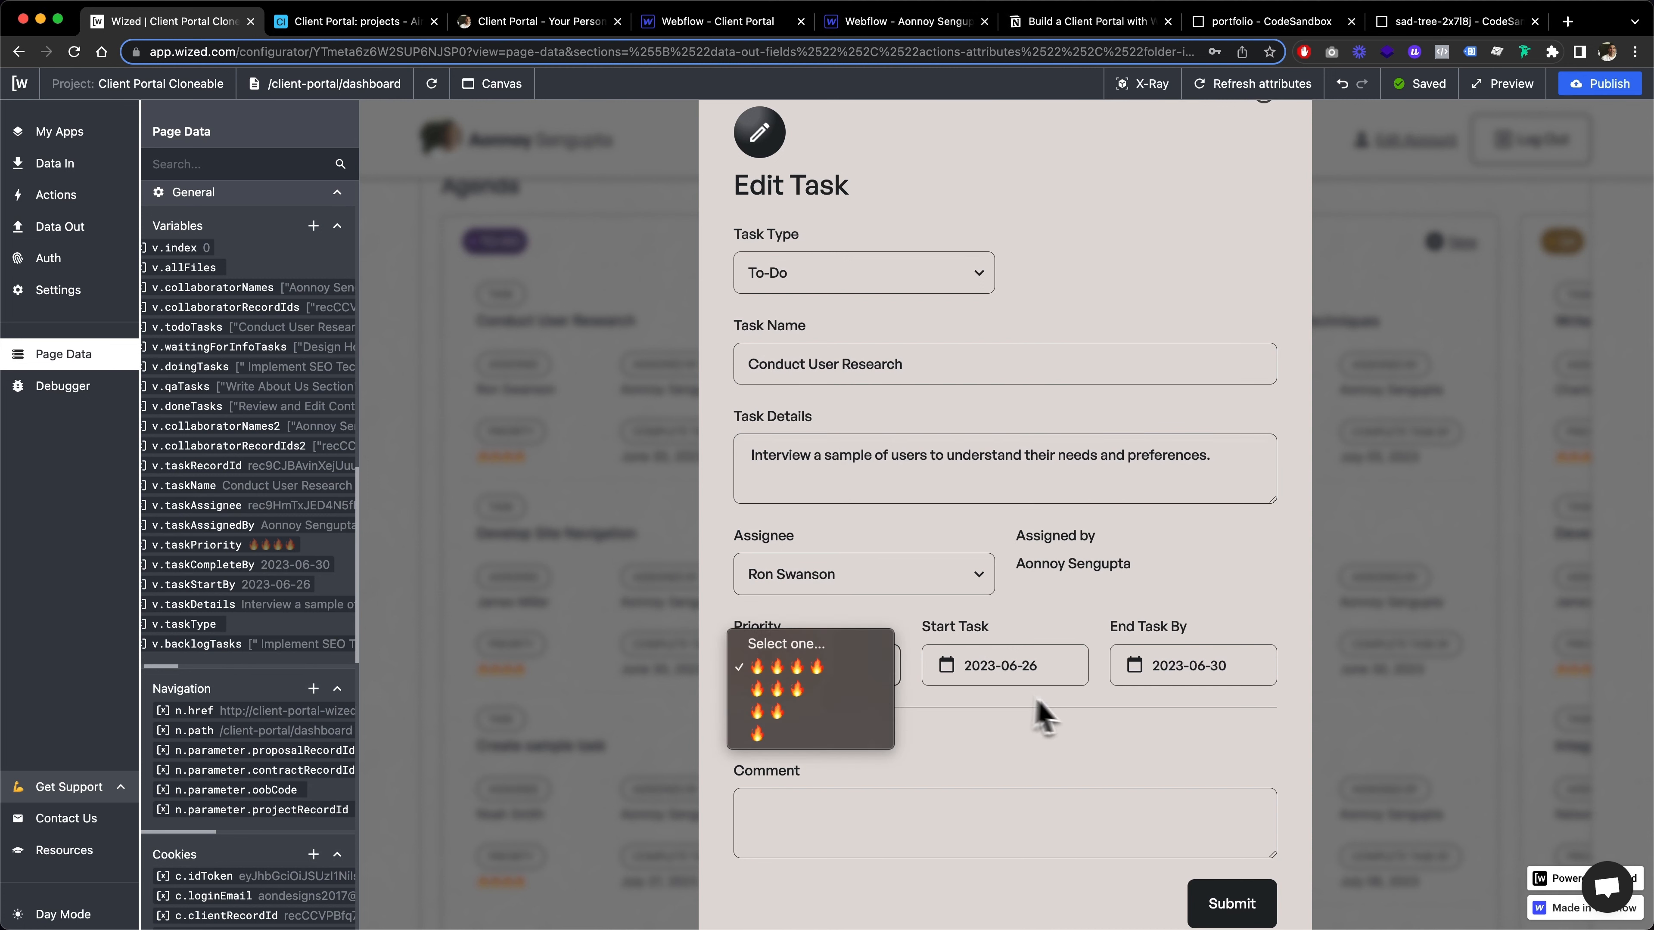
{"action": "left_click", "coordinate": [1080, 720]}
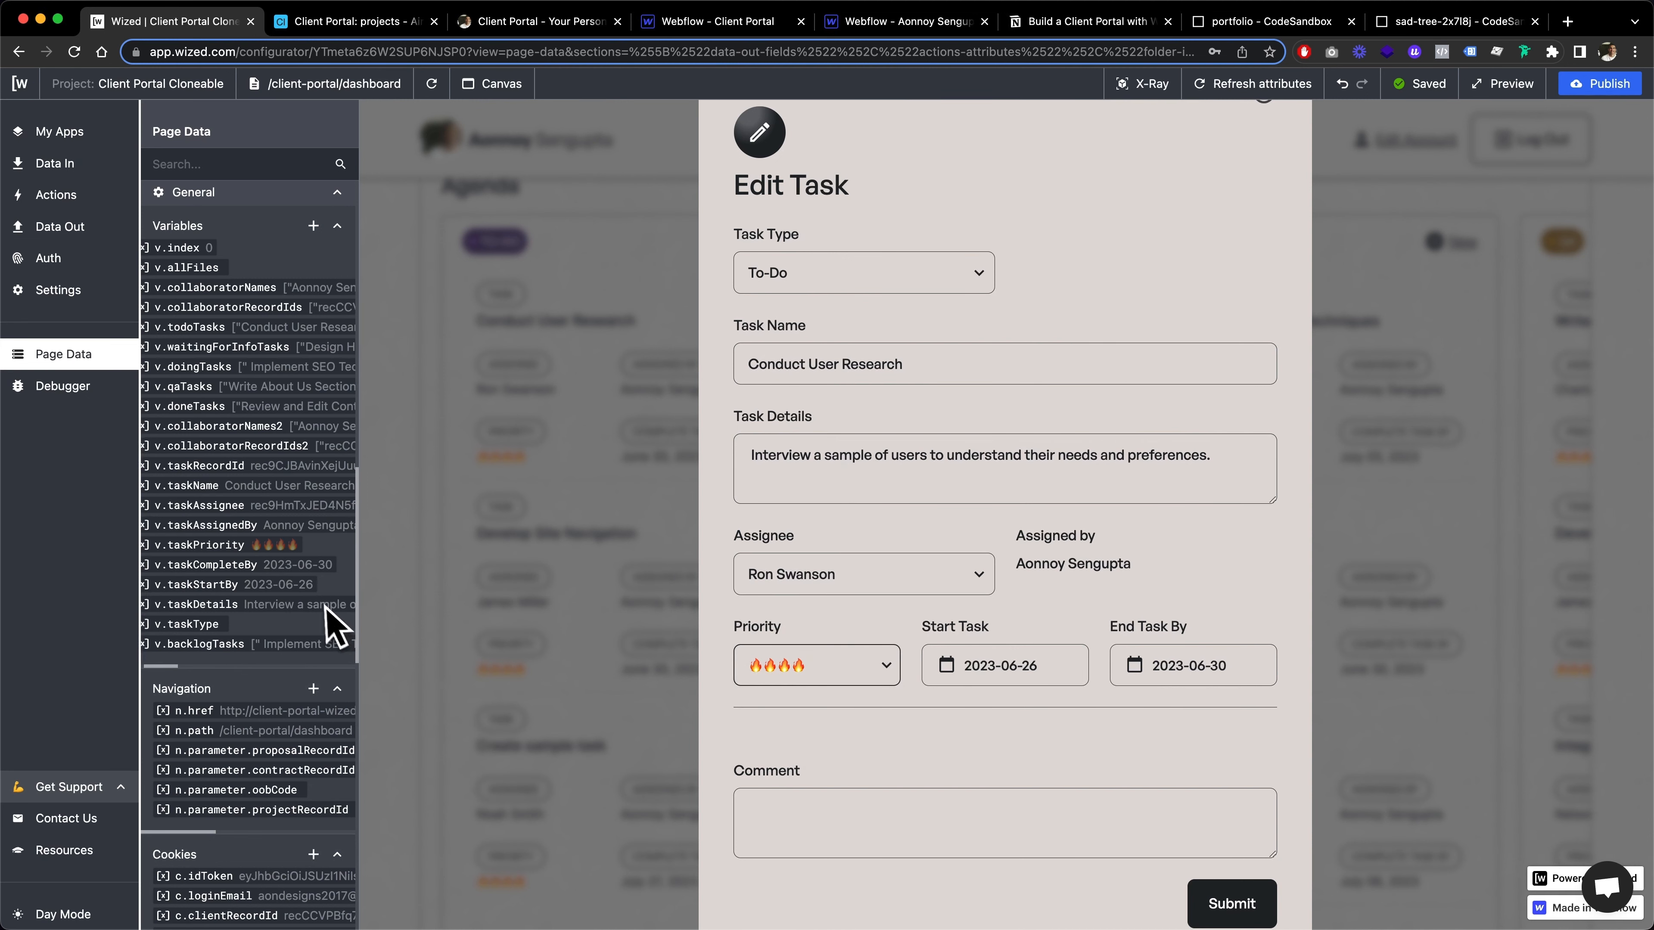
{"action": "scroll", "coordinate": [328, 619], "scroll_direction": "left", "scroll_amount": 1}
{"action": "scroll", "coordinate": [833, 456], "scroll_direction": "up", "scroll_amount": 2}
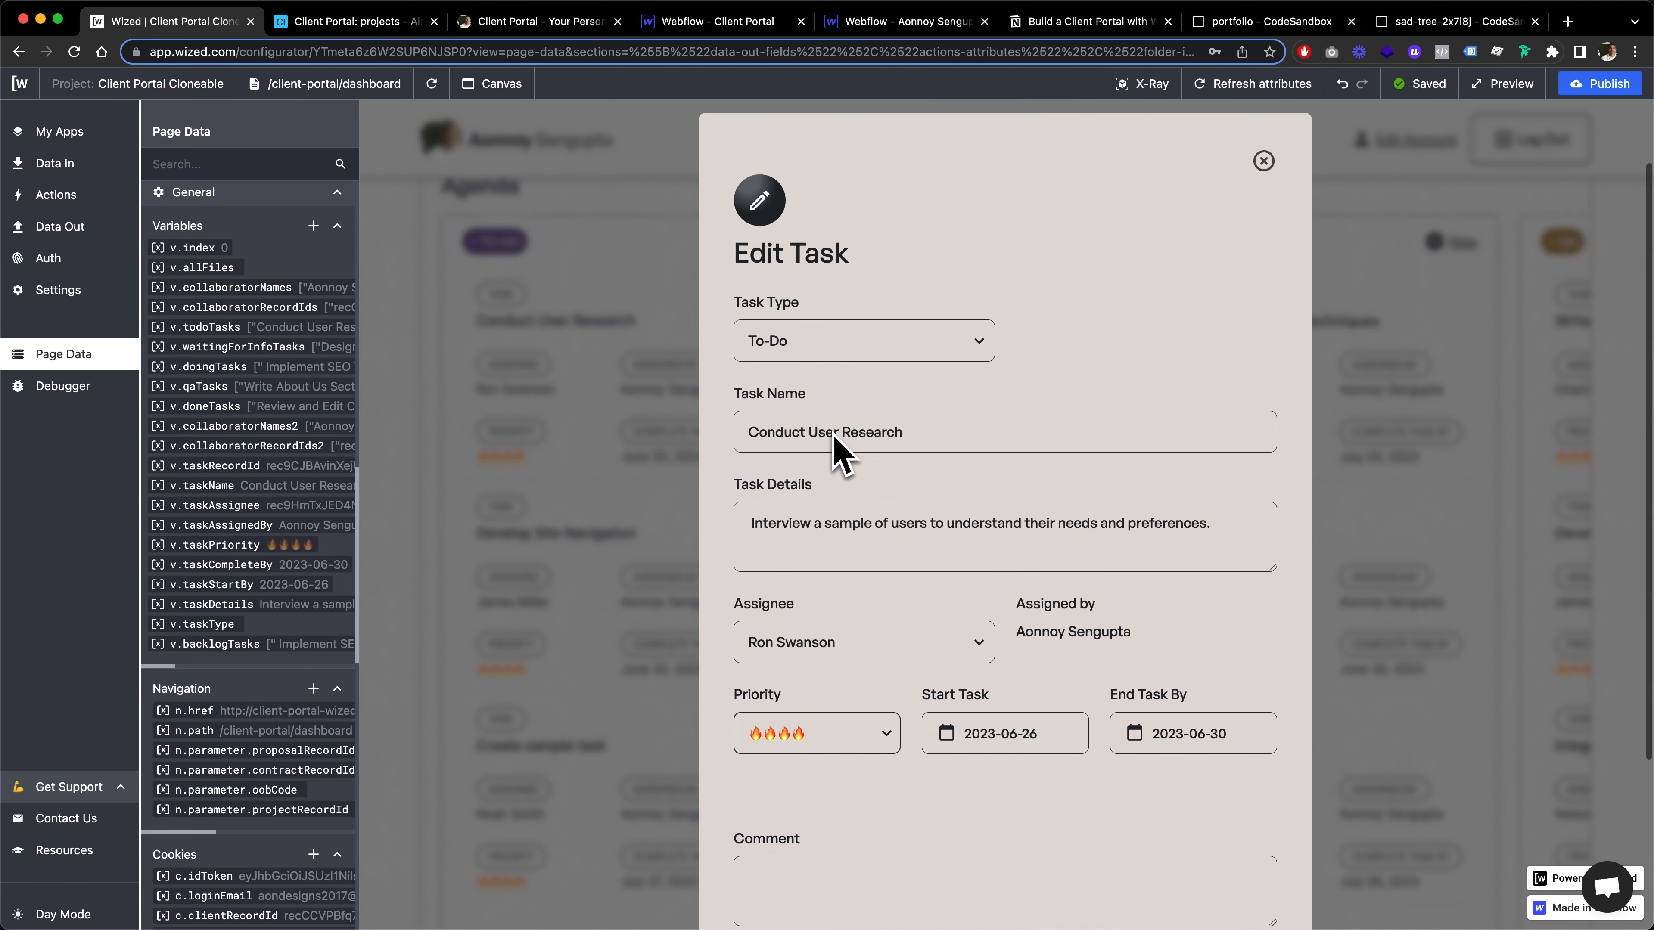
{"action": "left_click", "coordinate": [1263, 161]}
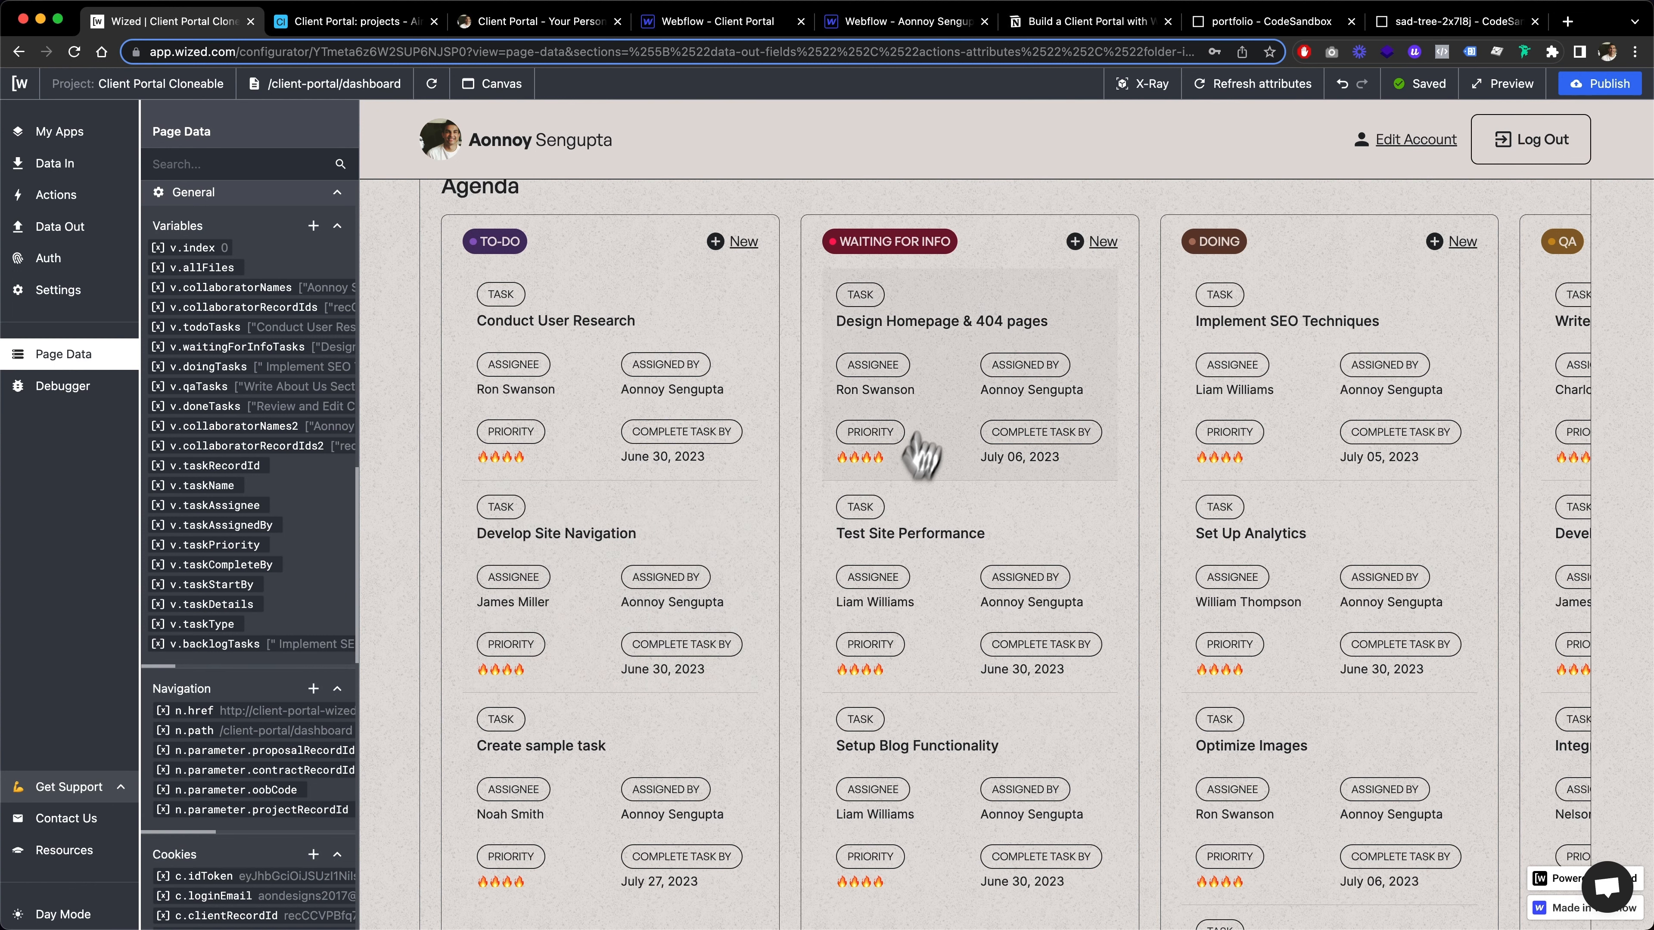
Open the Design Homepage & 404 pages task, compare its form with the task variables, and close it
{"action": "left_click", "coordinate": [945, 303]}
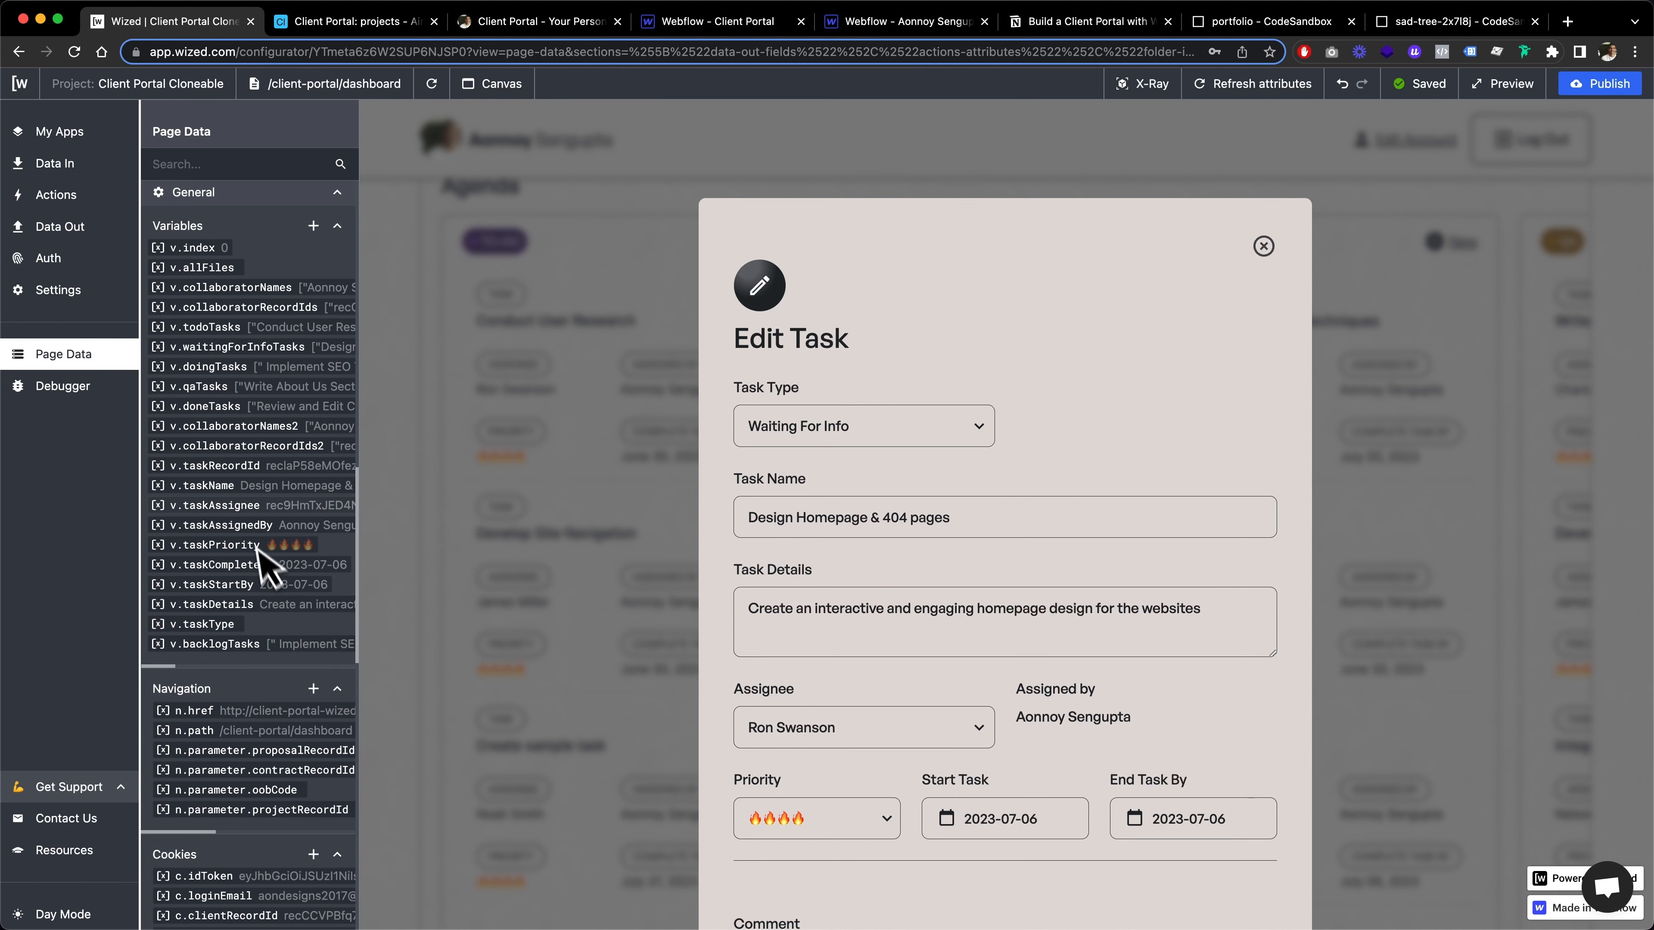
{"action": "scroll", "coordinate": [1011, 585], "scroll_direction": "down", "scroll_amount": 2}
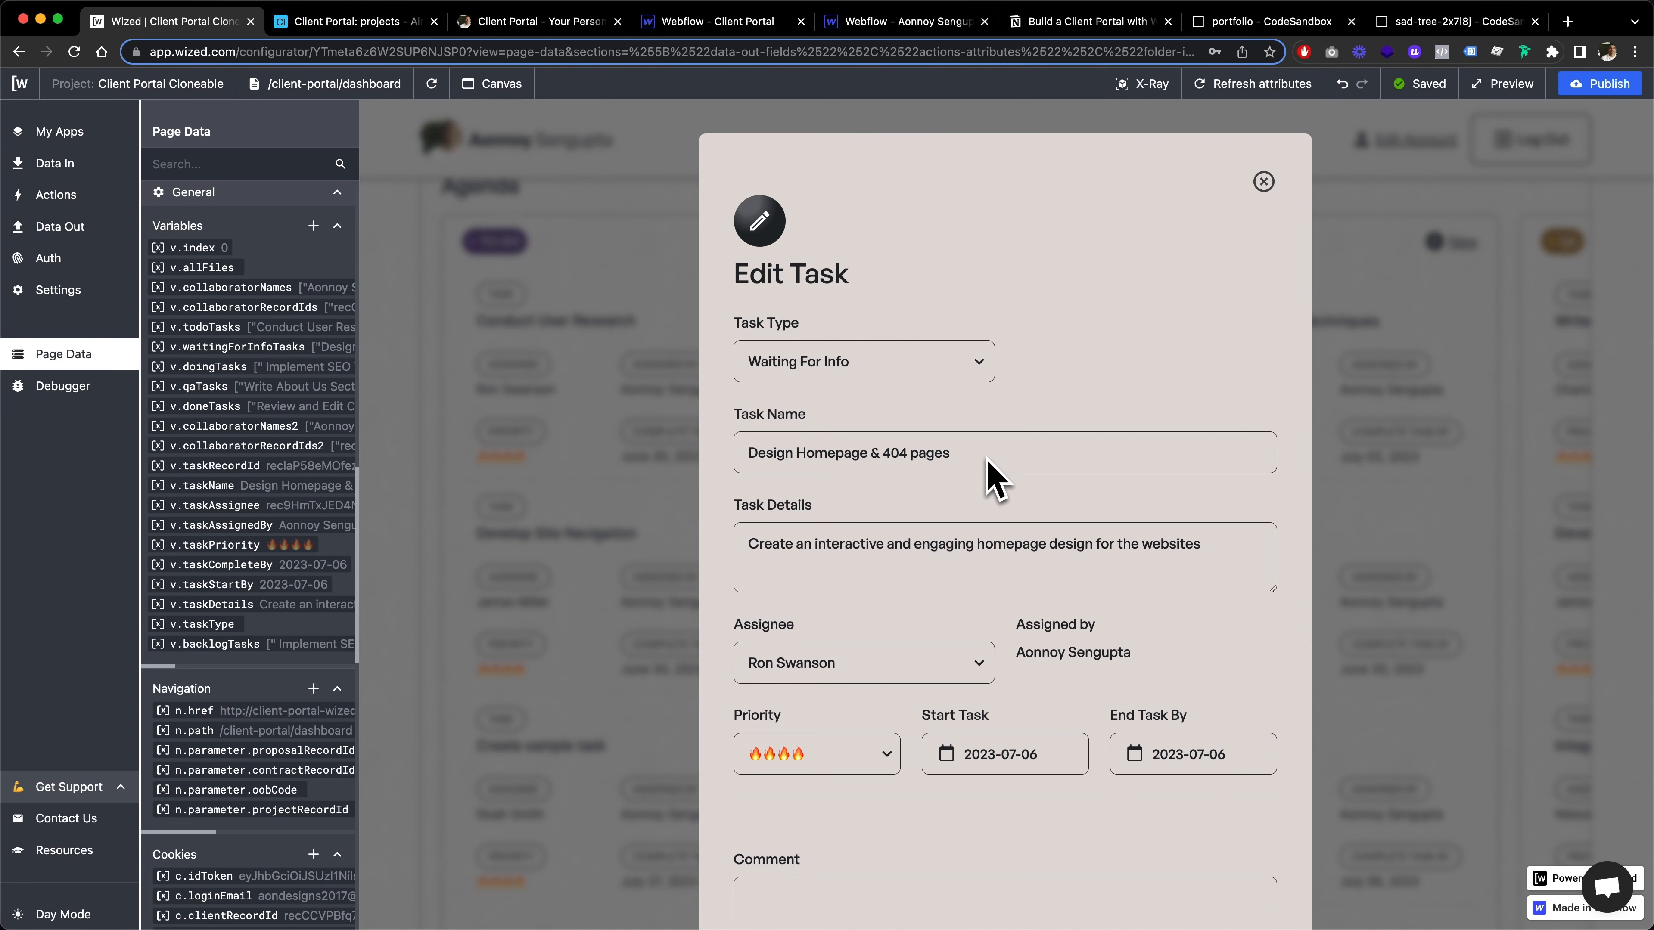
{"action": "left_click", "coordinate": [1263, 181]}
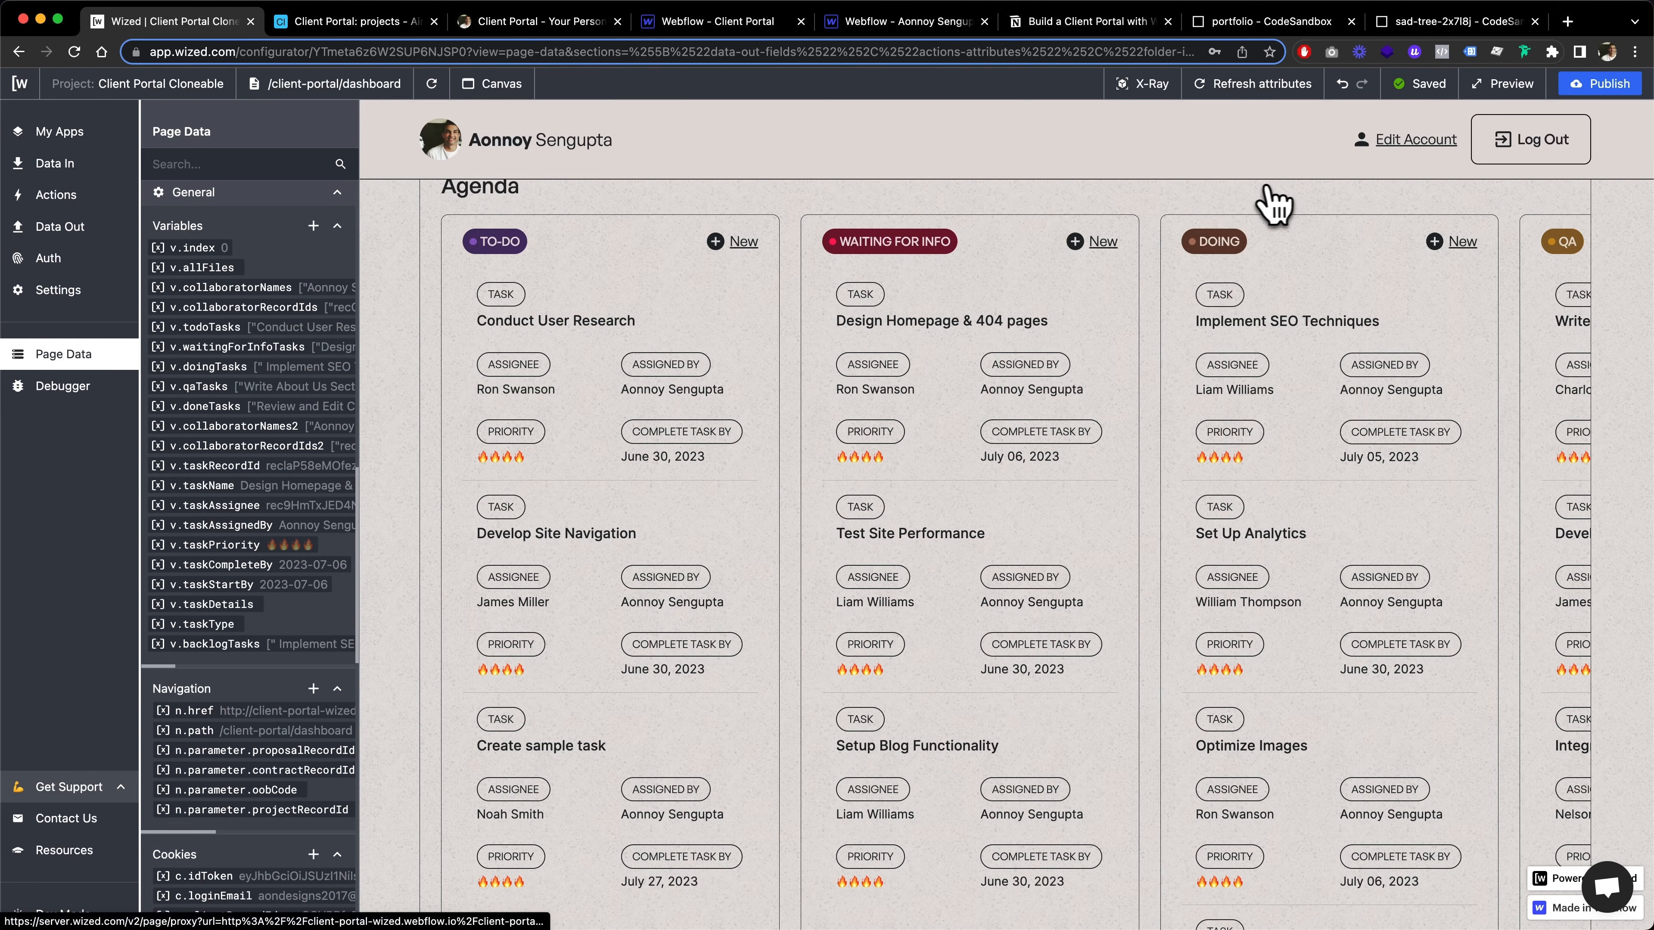
Reopen the Get Task Details request and review its record ID setting and first after-request variable actions
{"action": "left_click", "coordinate": [98, 166]}
{"action": "left_click", "coordinate": [289, 683]}
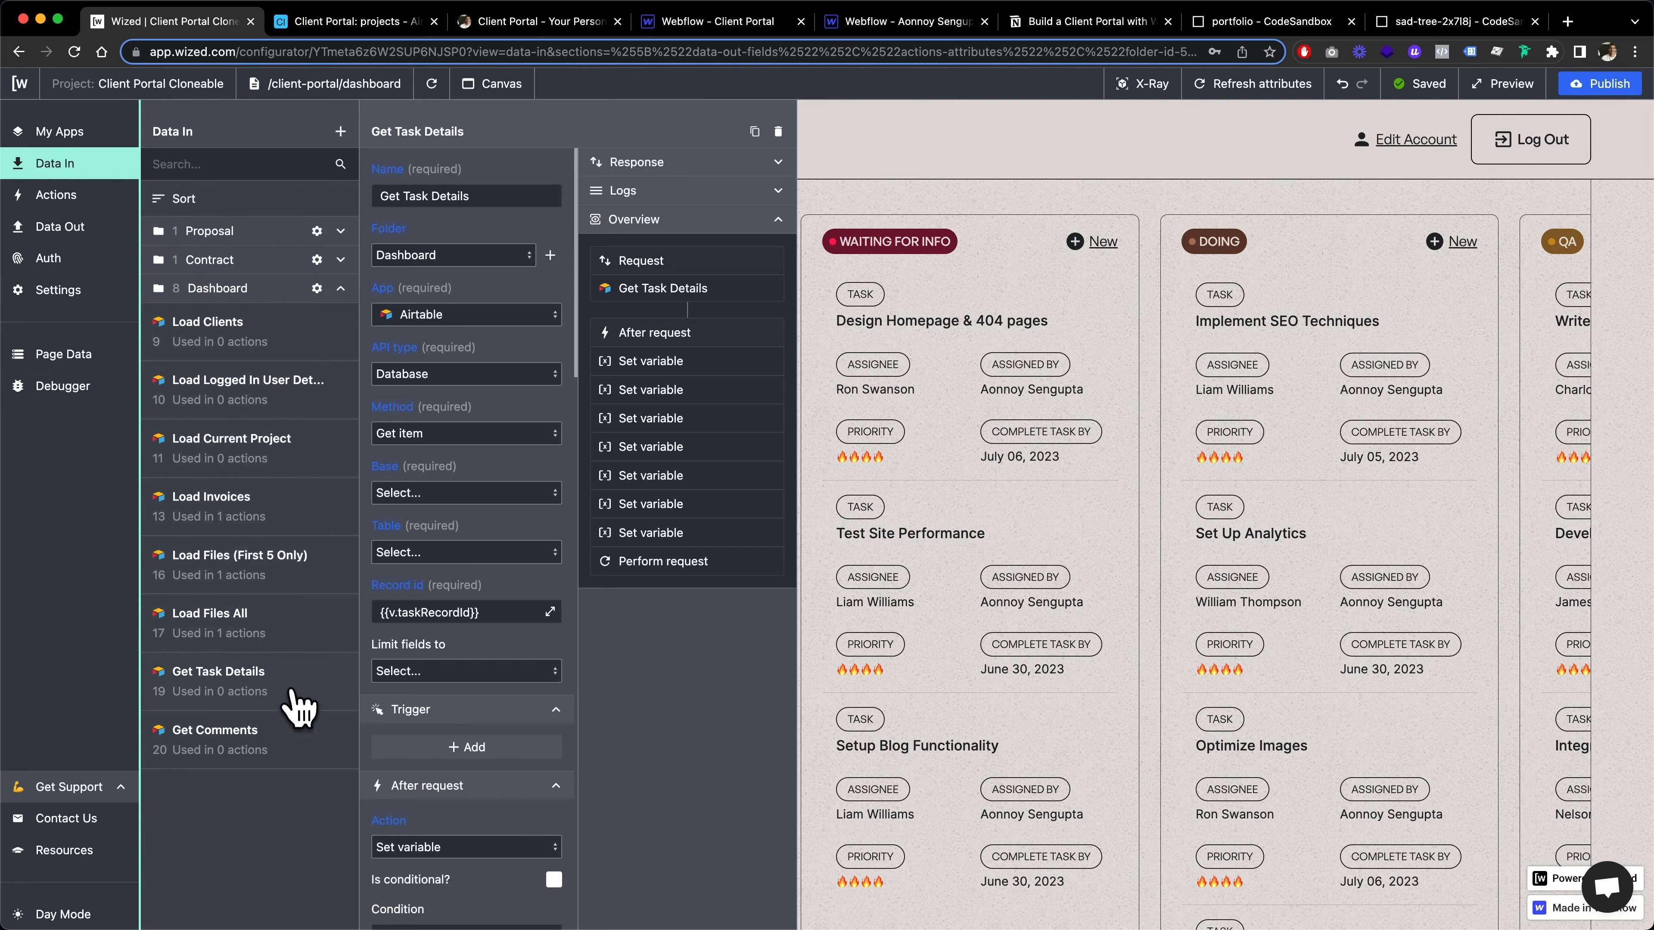
{"action": "scroll", "coordinate": [514, 463], "scroll_direction": "down", "scroll_amount": 3}
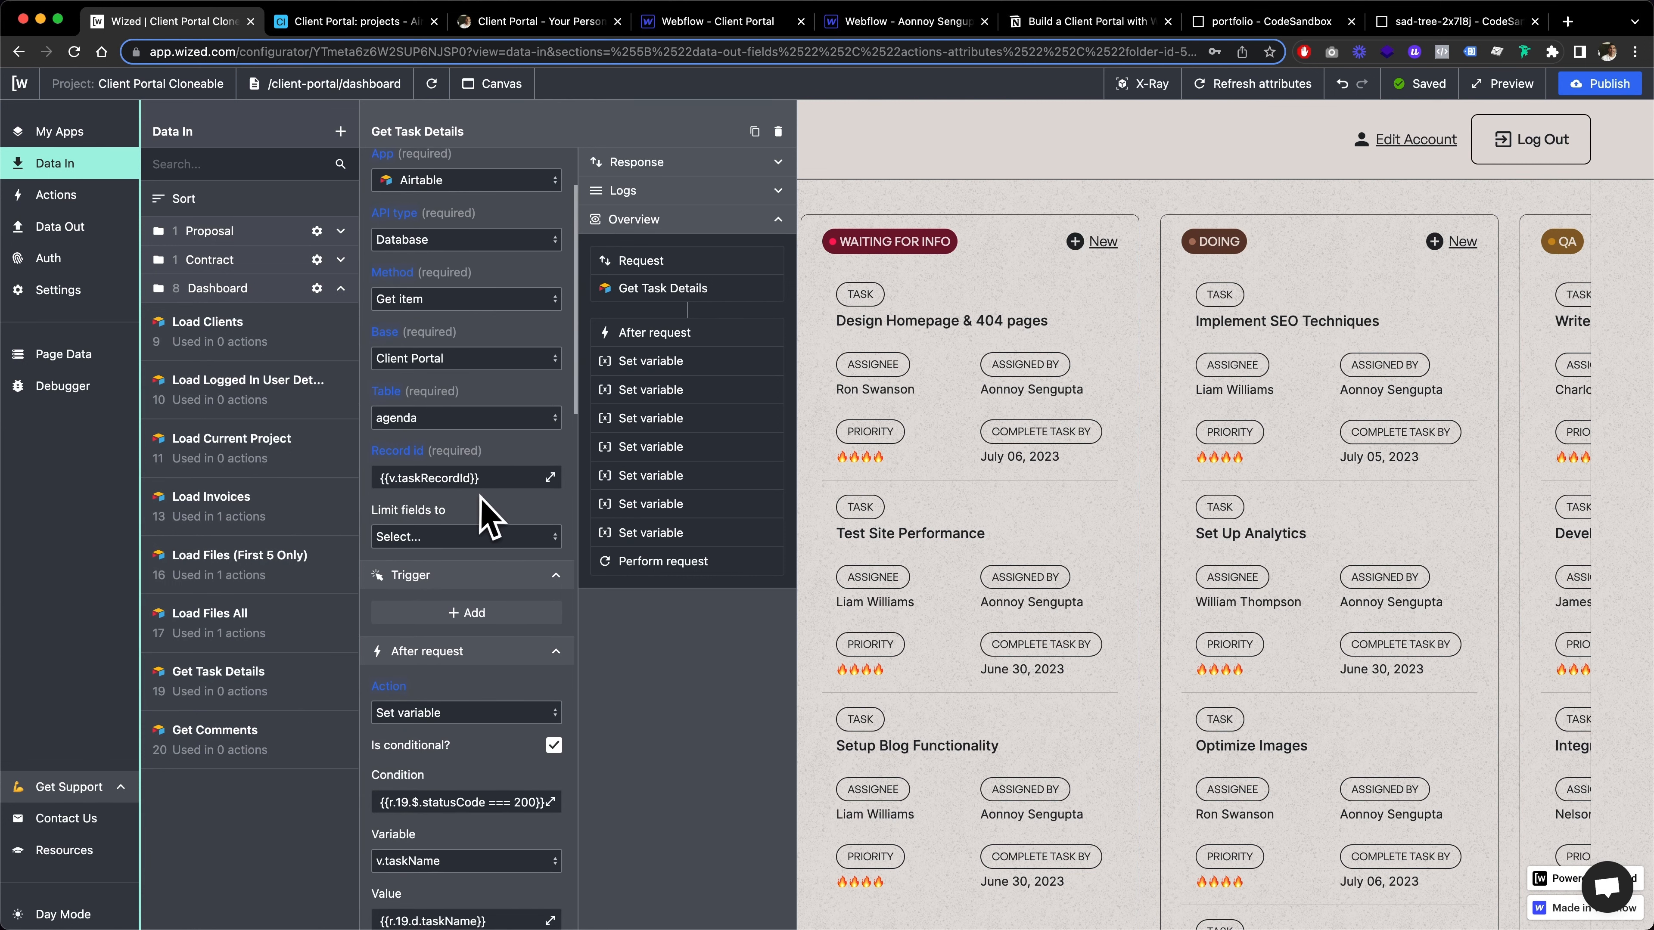
{"action": "scroll", "coordinate": [485, 518], "scroll_direction": "down", "scroll_amount": 4}
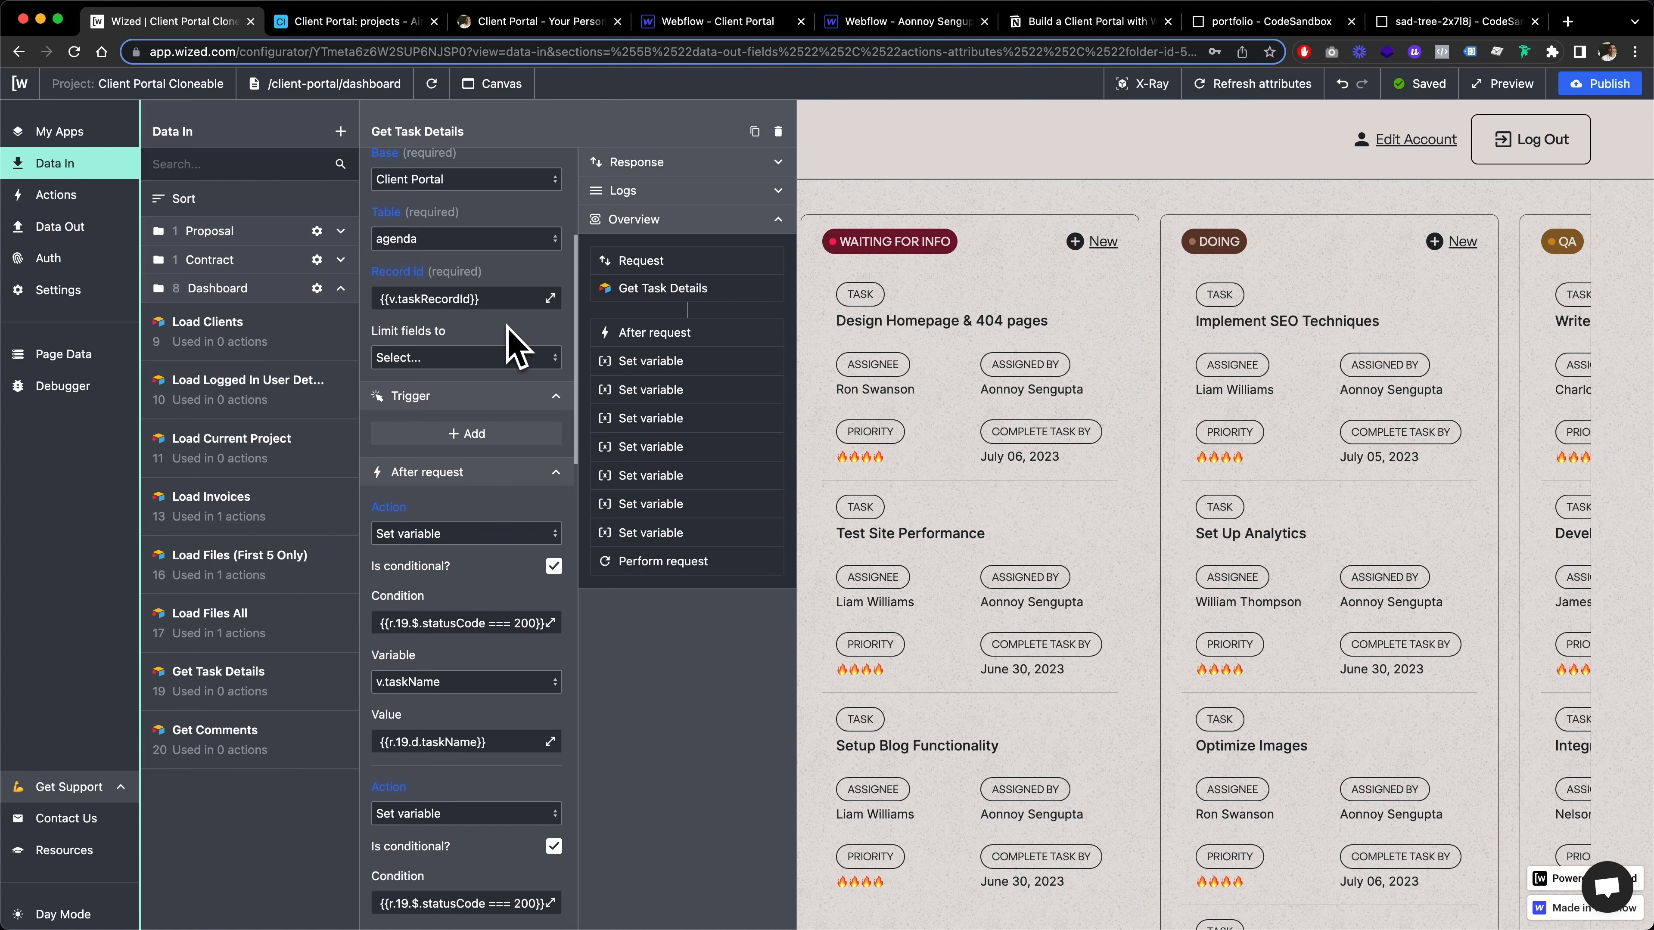
{"action": "scroll", "coordinate": [514, 349], "scroll_direction": "down", "scroll_amount": 1}
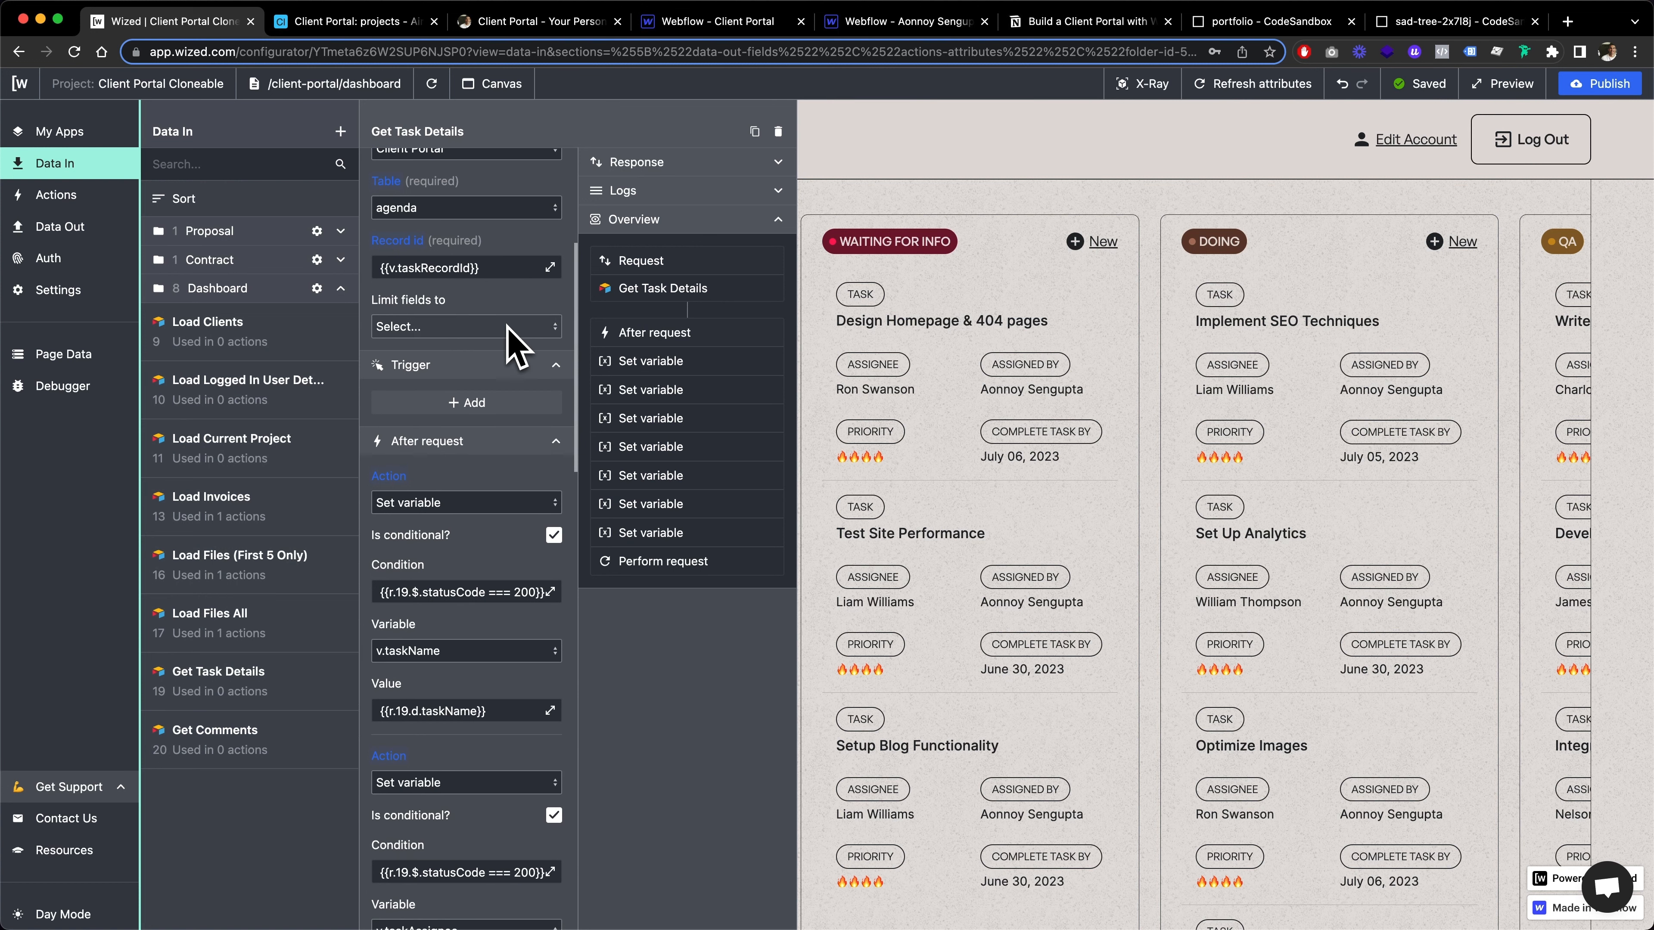
Review the Get Task Details record ID expression and the after-request actions down to the one performing Get Comments
{"action": "left_click_drag", "start_coordinate": [387, 272], "coordinate": [486, 269]}
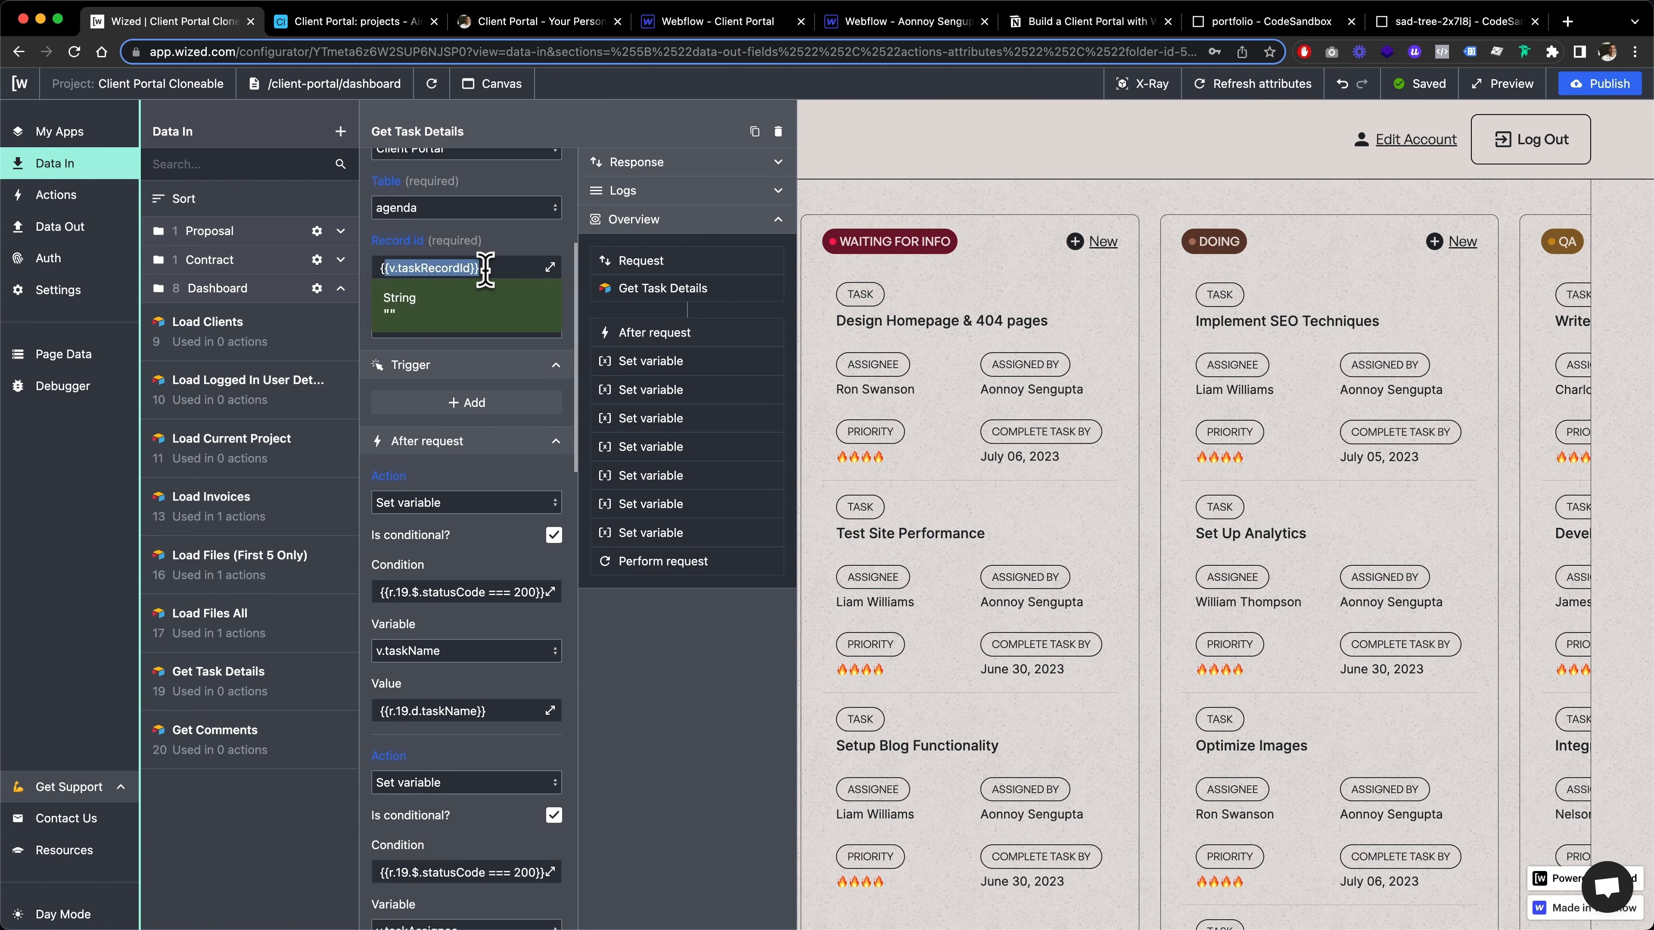
{"action": "scroll", "coordinate": [480, 436], "scroll_direction": "down", "scroll_amount": 4}
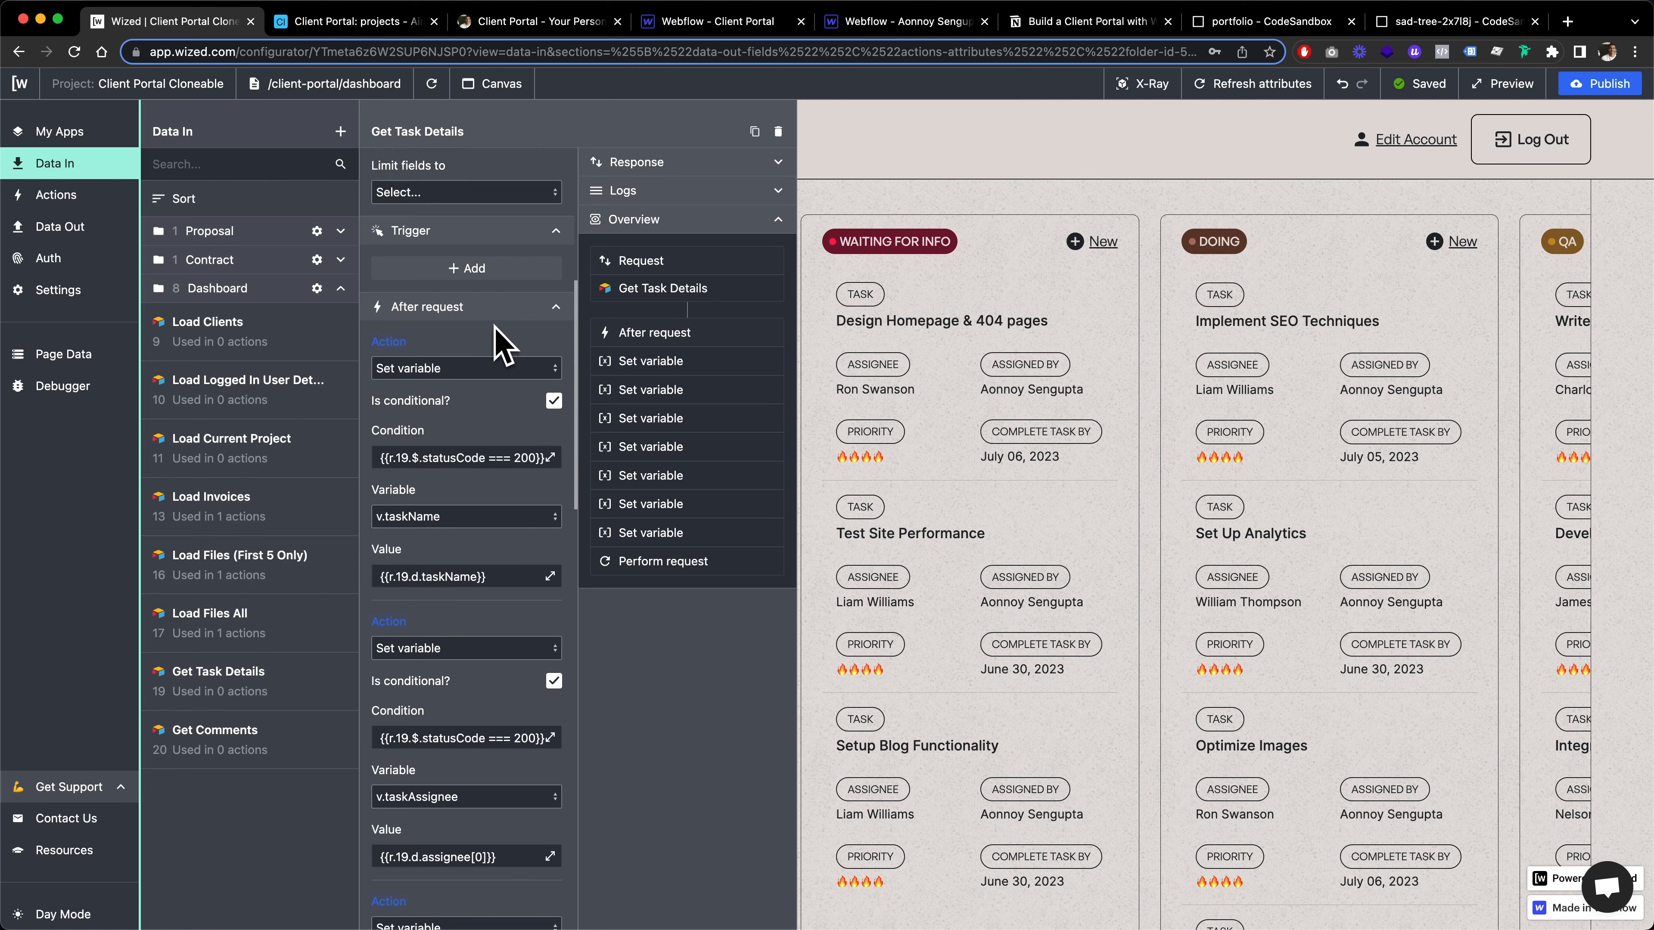
{"action": "scroll", "coordinate": [455, 593], "scroll_direction": "down", "scroll_amount": 3}
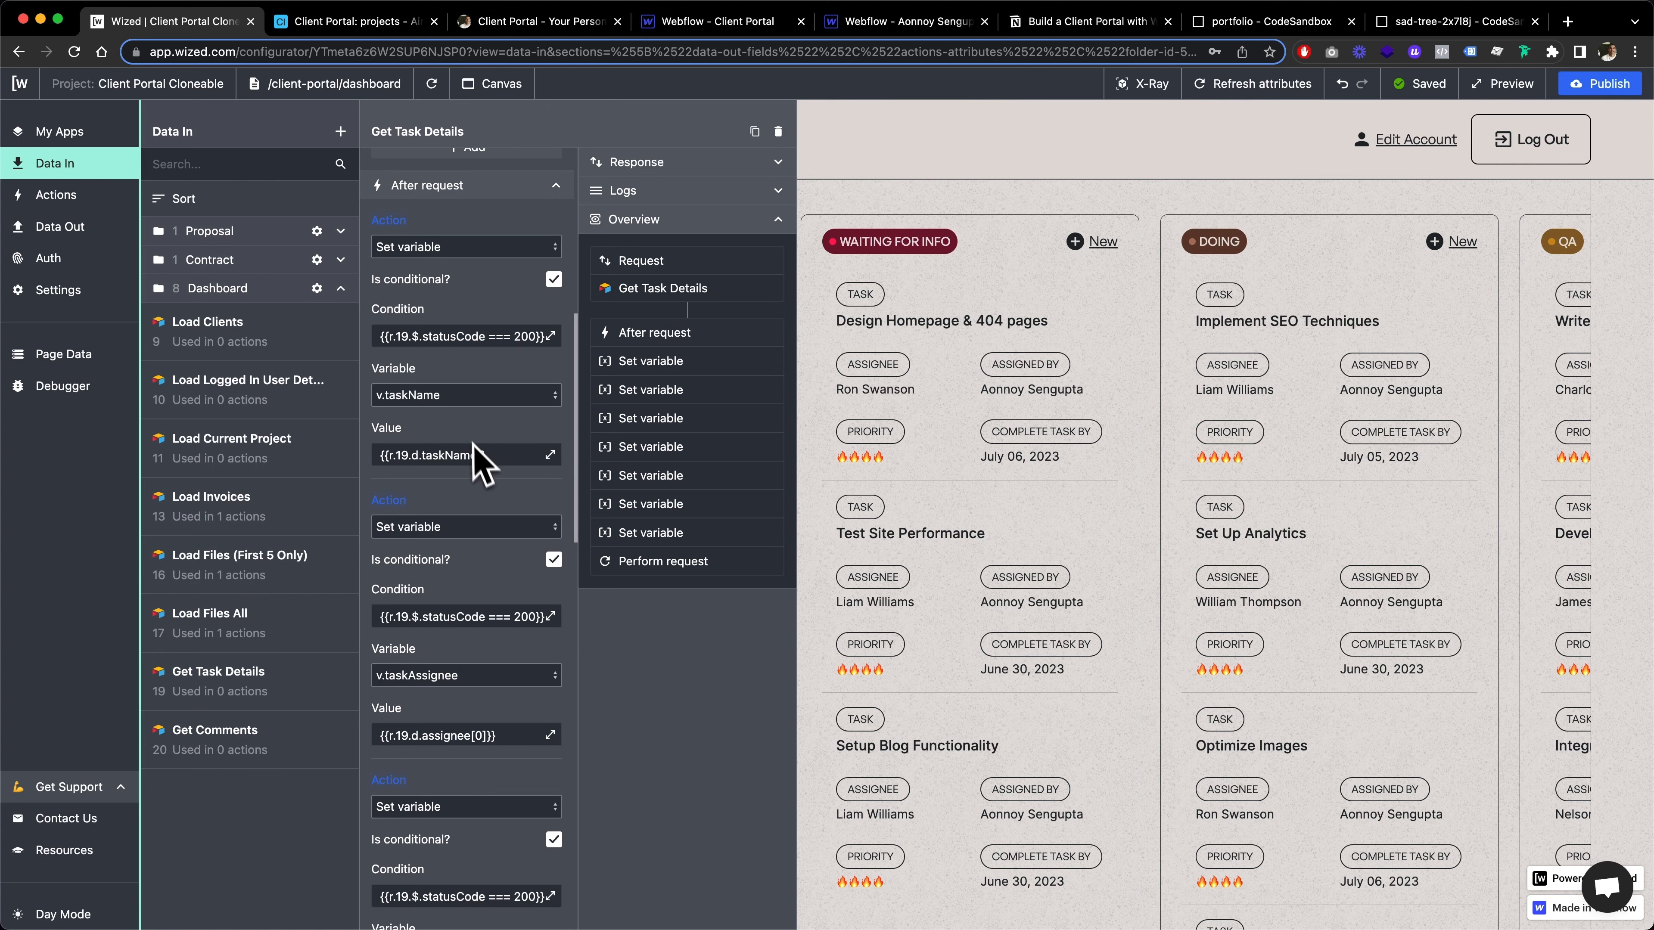
{"action": "scroll", "coordinate": [480, 683], "scroll_direction": "down", "scroll_amount": 5}
{"action": "scroll", "coordinate": [481, 692], "scroll_direction": "down", "scroll_amount": 20}
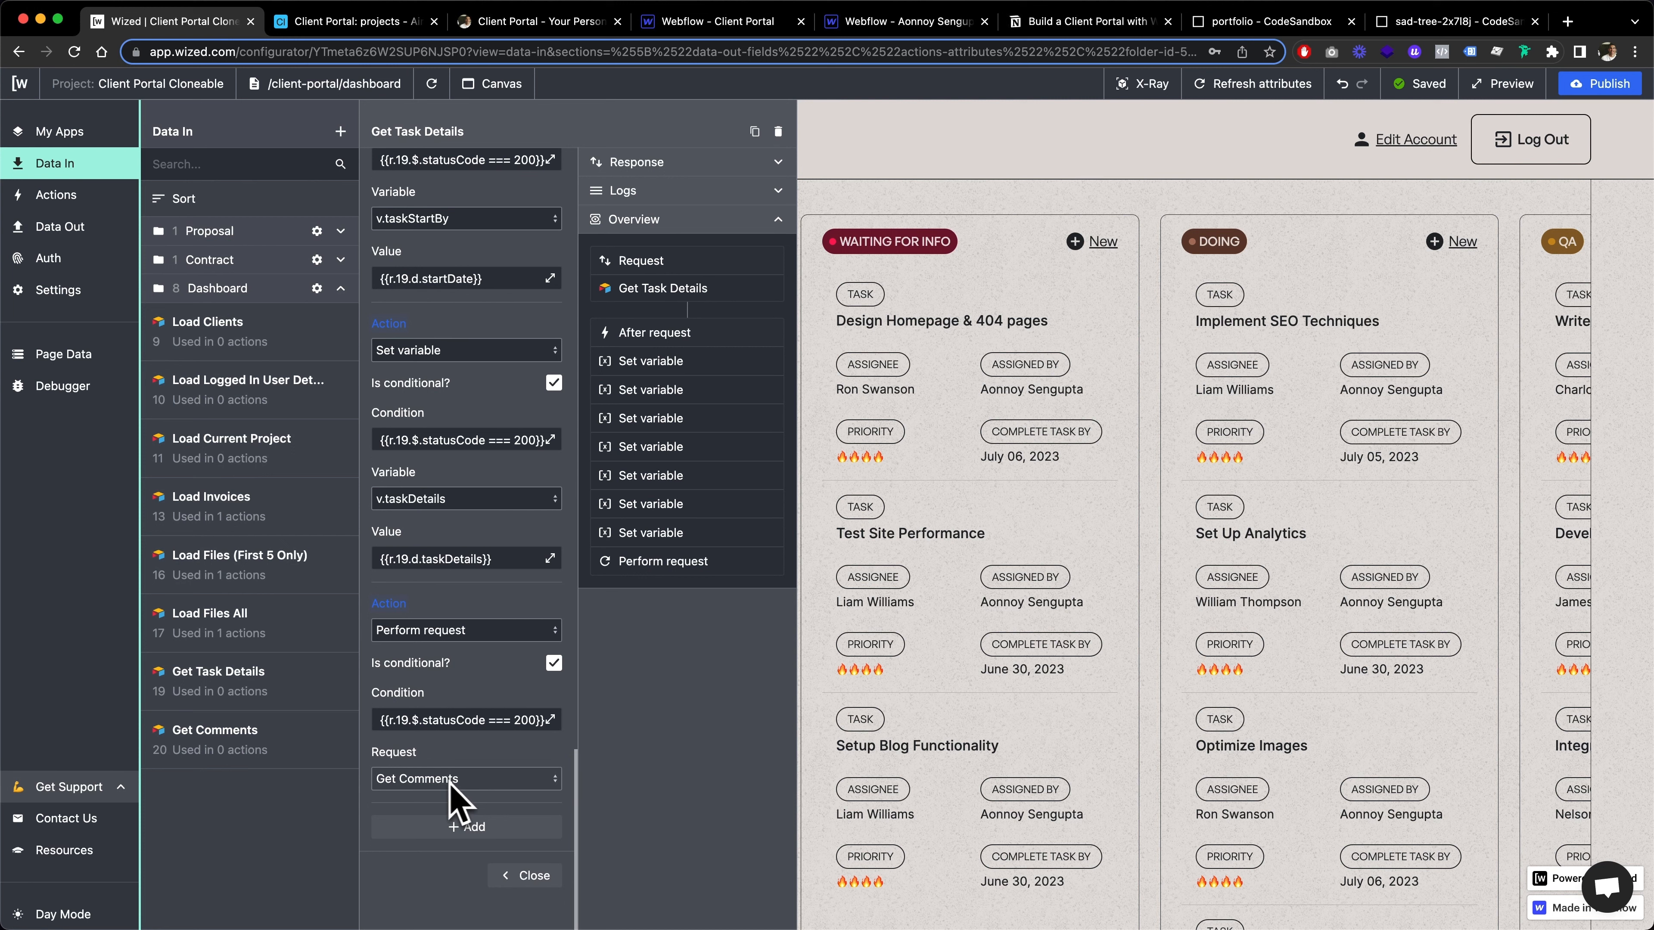
Open the Get Comments request and examine its agenda comments table, taskName filter and record limit settings
{"action": "left_click", "coordinate": [255, 742]}
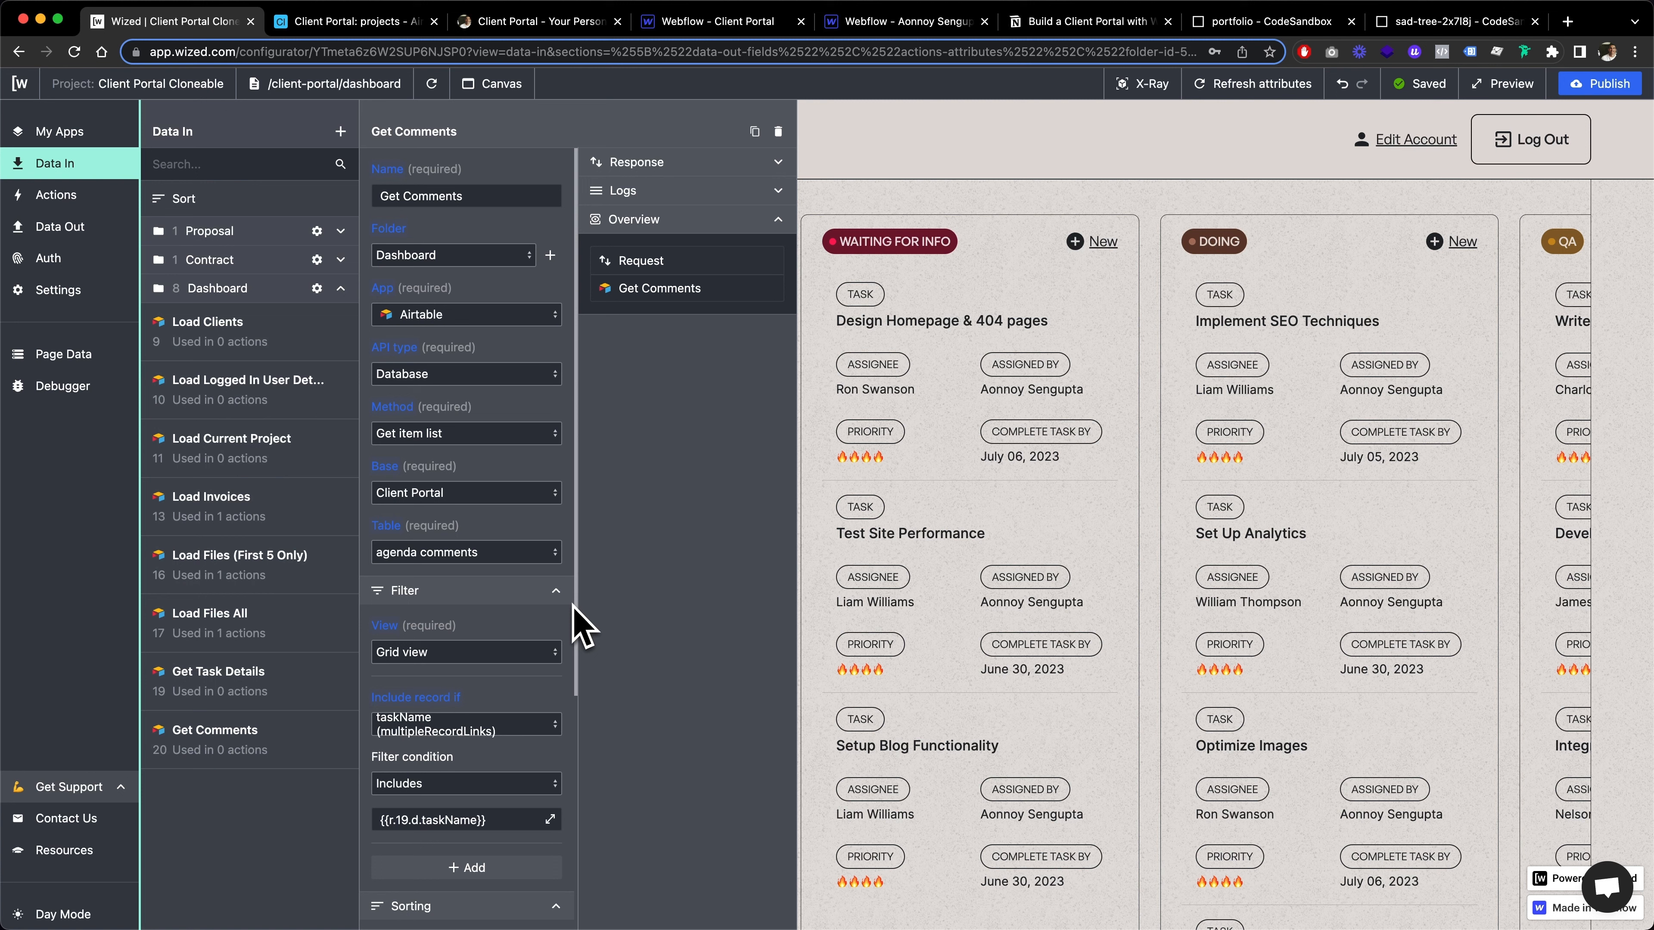
{"action": "scroll", "coordinate": [469, 684], "scroll_direction": "down", "scroll_amount": 6}
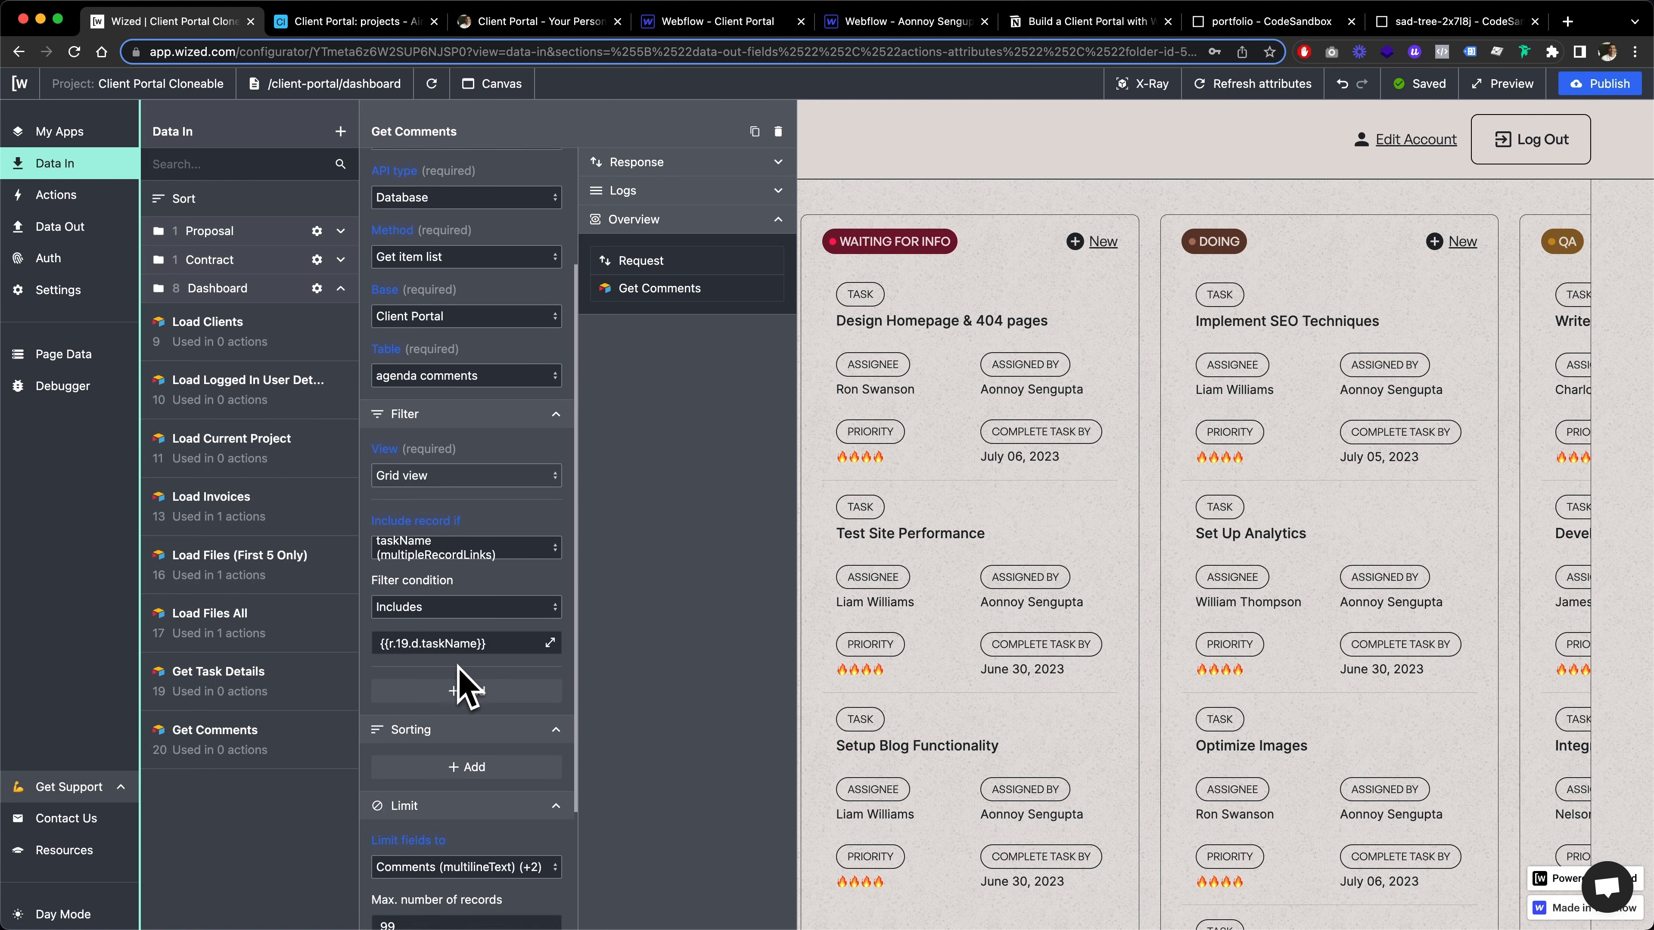
{"action": "scroll", "coordinate": [500, 534], "scroll_direction": "up", "scroll_amount": 1}
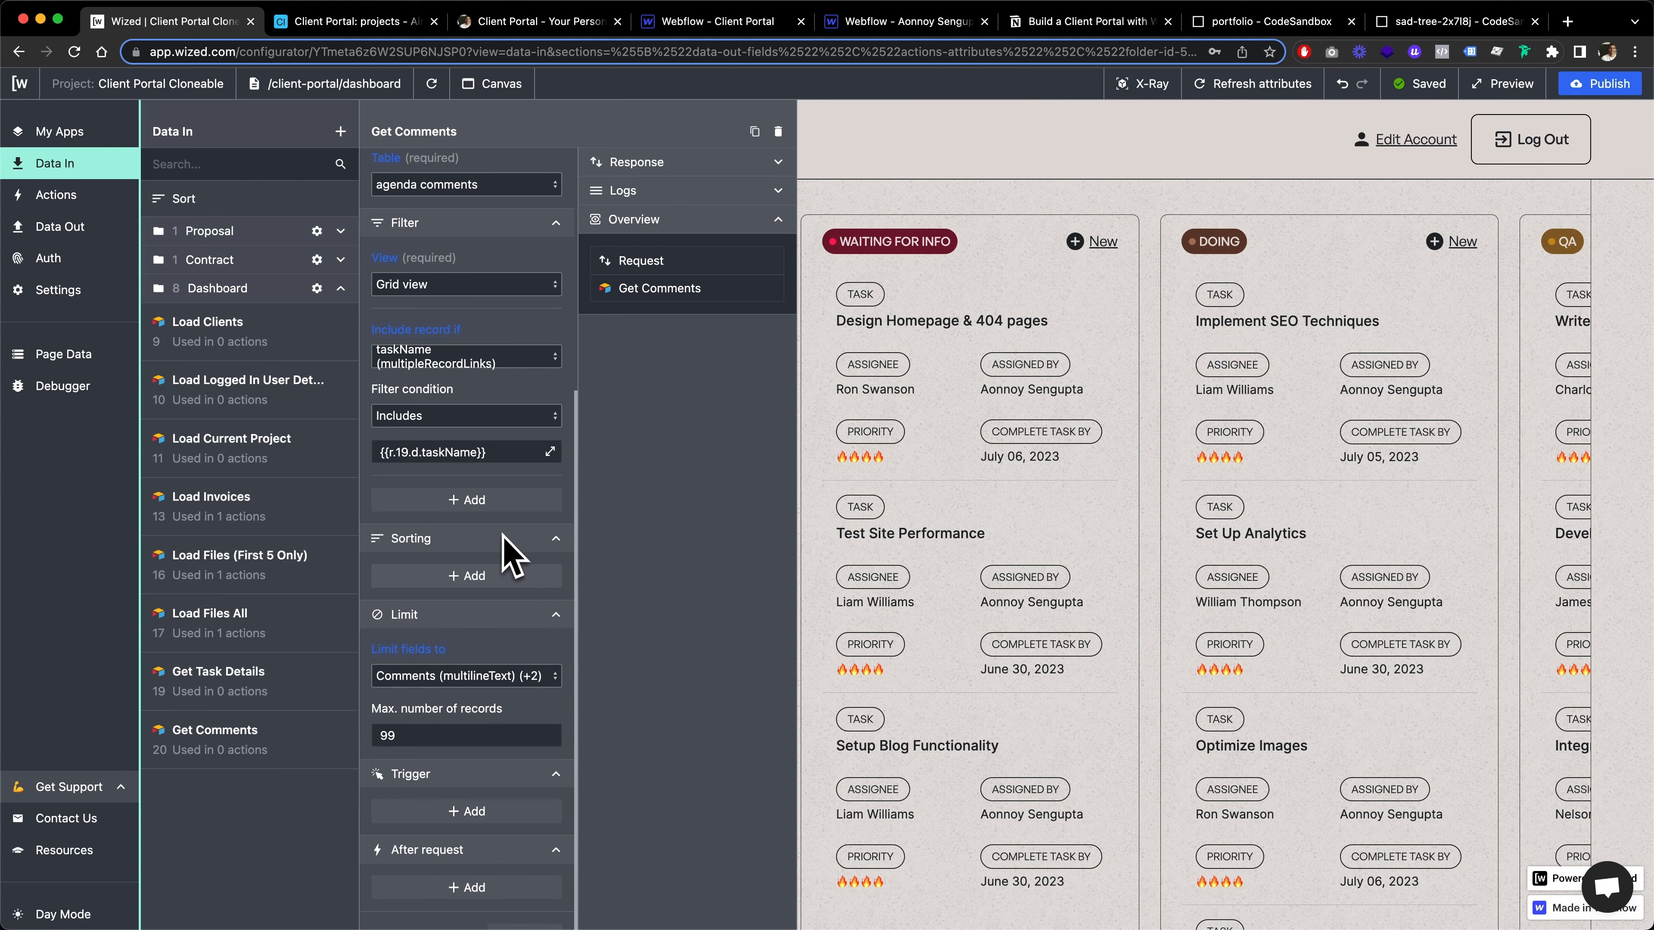
{"action": "scroll", "coordinate": [511, 556], "scroll_direction": "up", "scroll_amount": 2}
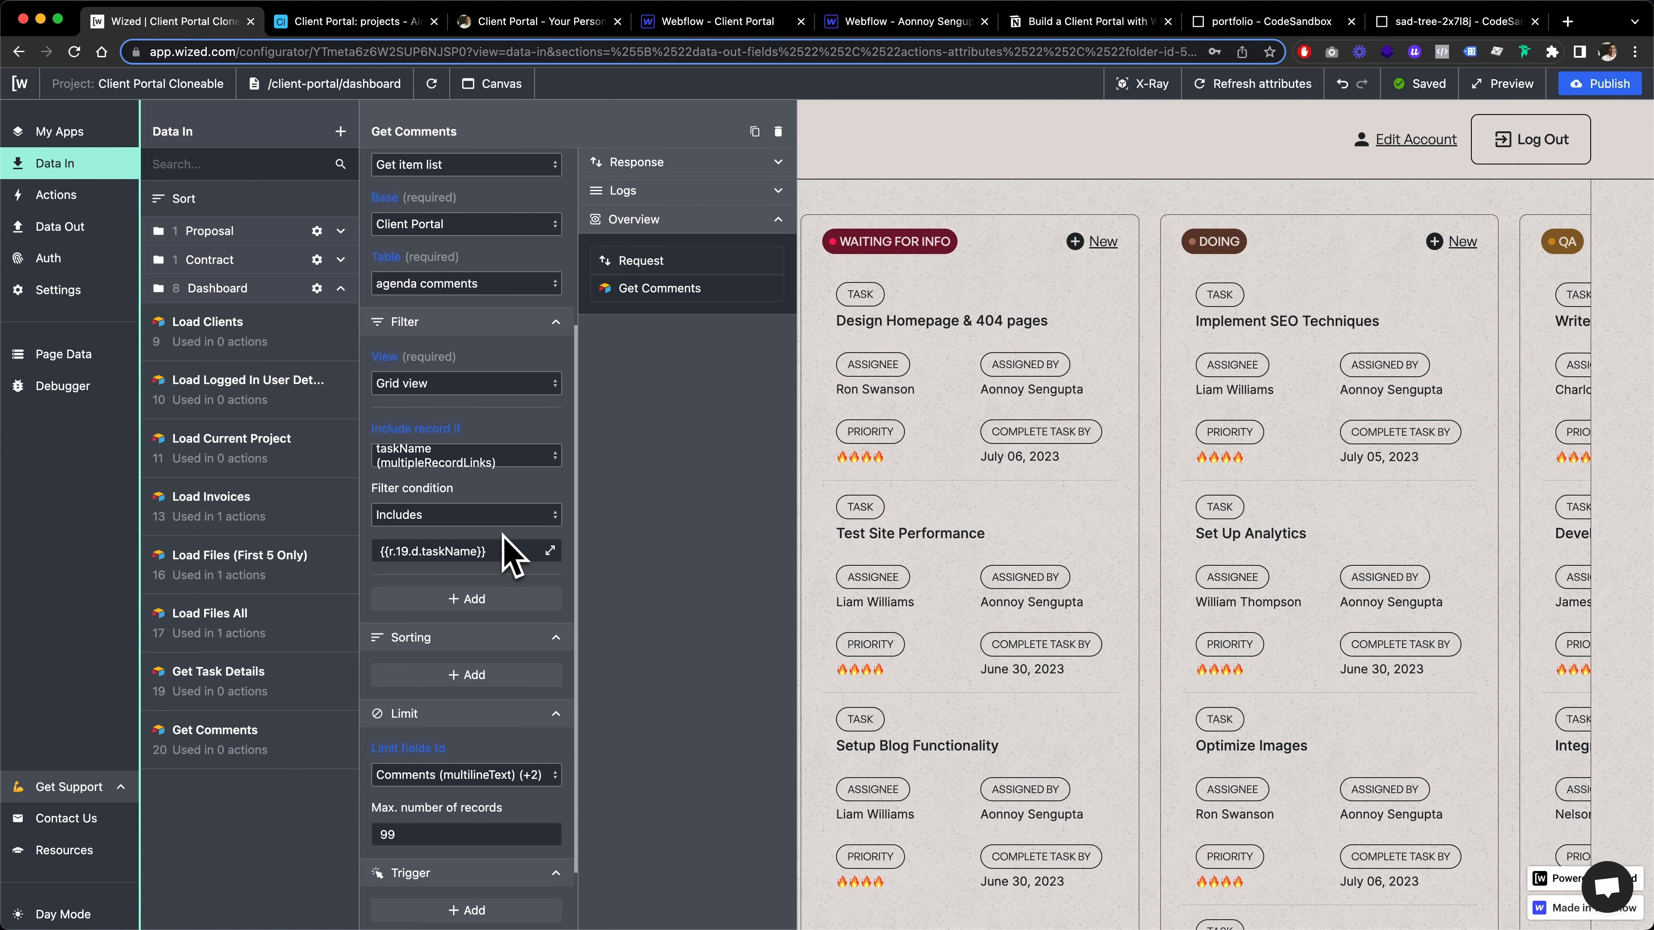
{"action": "scroll", "coordinate": [505, 550], "scroll_direction": "up", "scroll_amount": 5}
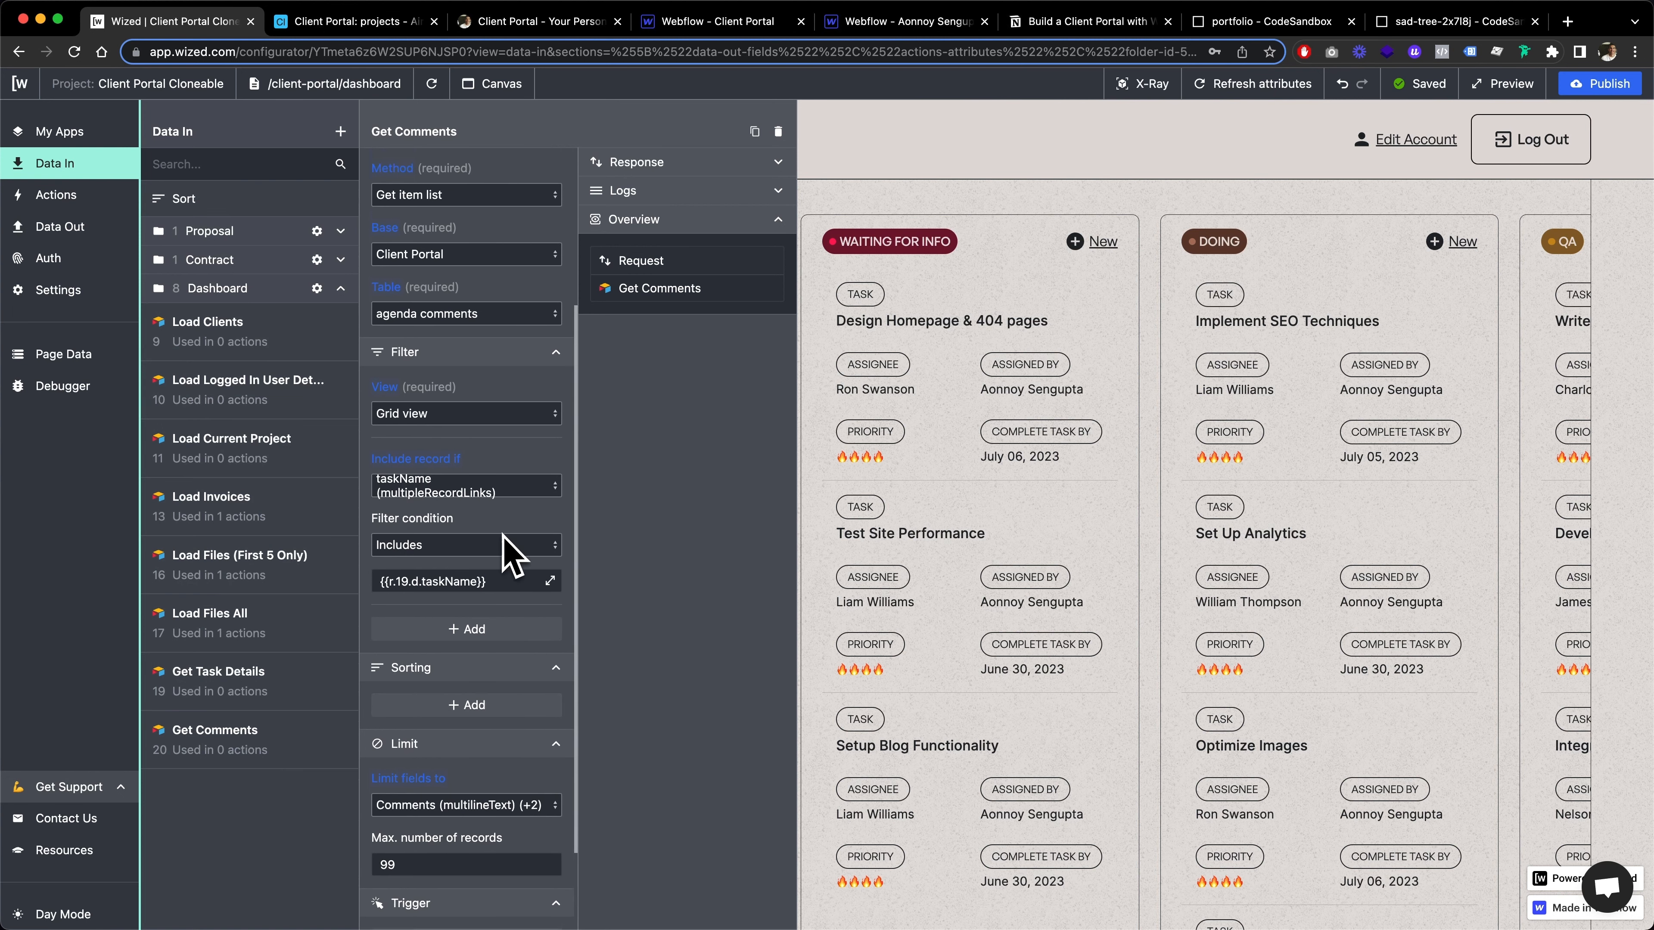
Open the Design Homepage & 404 pages task, inspect the comments listed under its Edit Task form, and close the form
{"action": "left_click", "coordinate": [944, 430]}
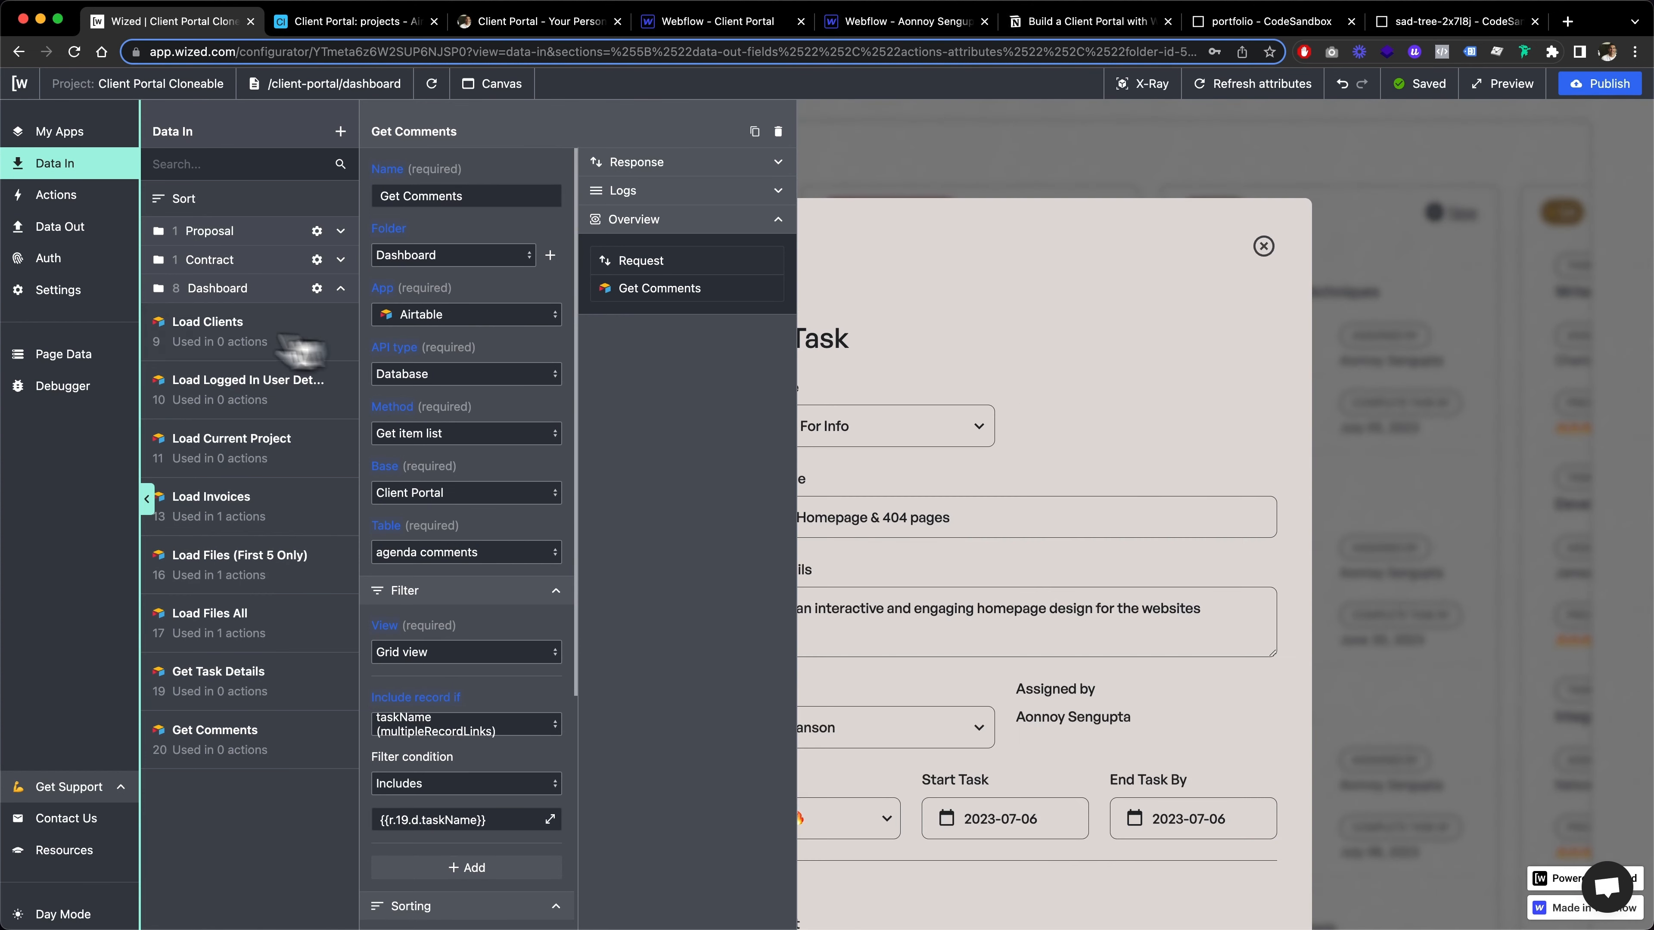
{"action": "left_click", "coordinate": [75, 167]}
{"action": "scroll", "coordinate": [934, 596], "scroll_direction": "down", "scroll_amount": 4}
{"action": "scroll", "coordinate": [934, 596], "scroll_direction": "down", "scroll_amount": 3}
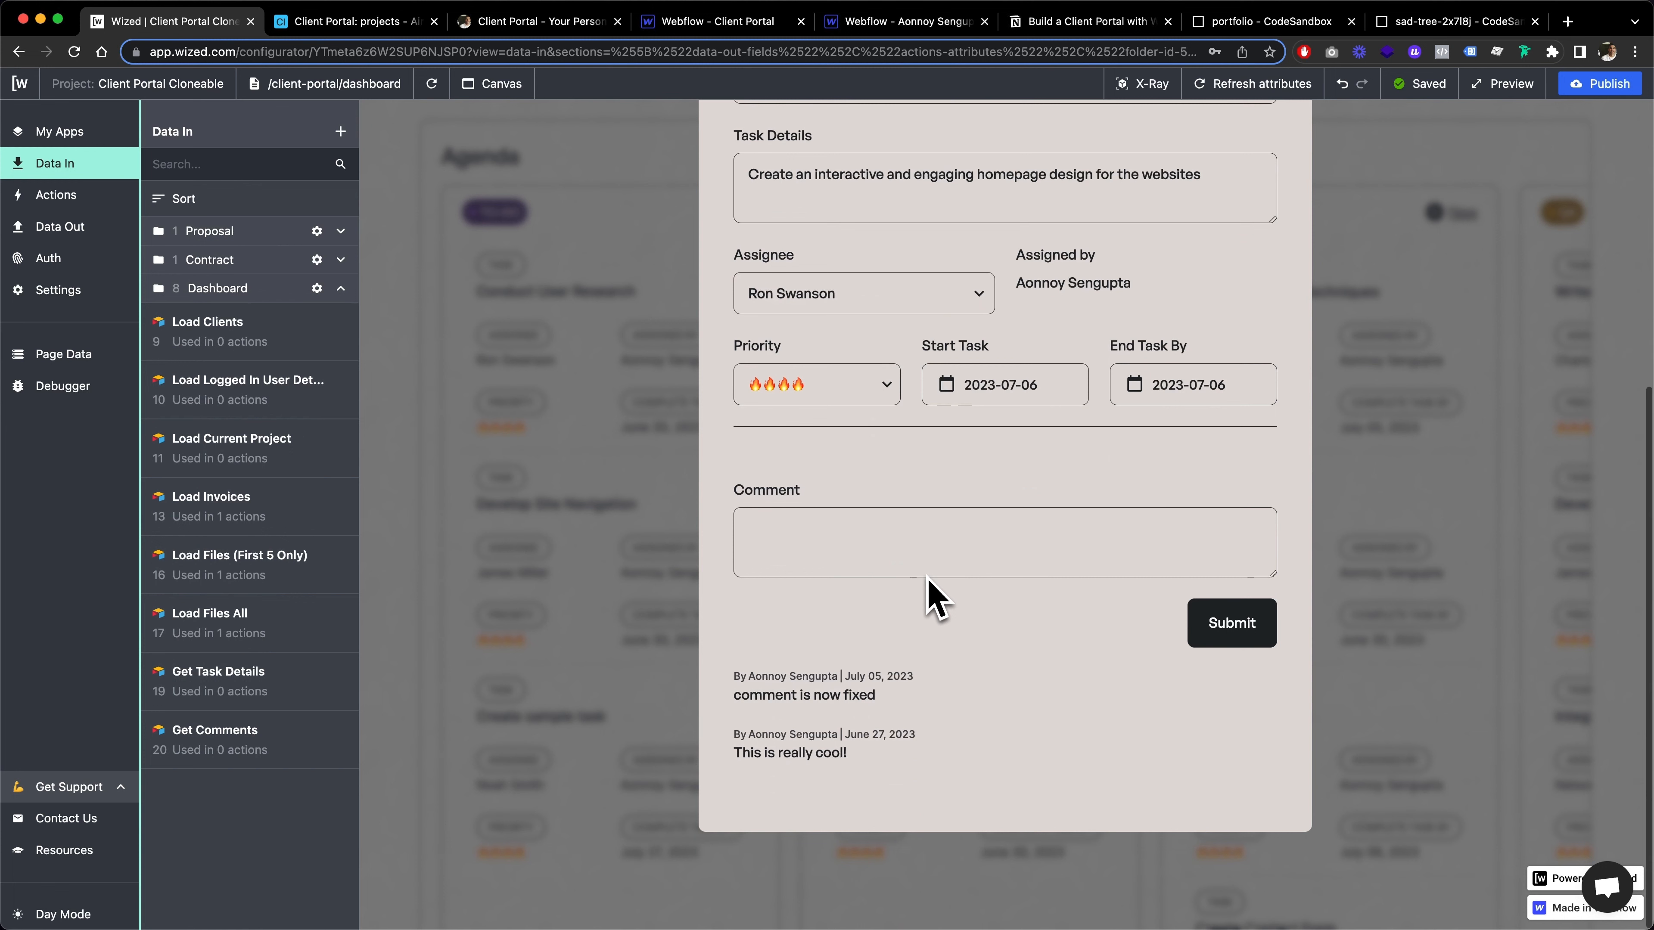
{"action": "left_click_drag", "start_coordinate": [795, 677], "coordinate": [916, 736]}
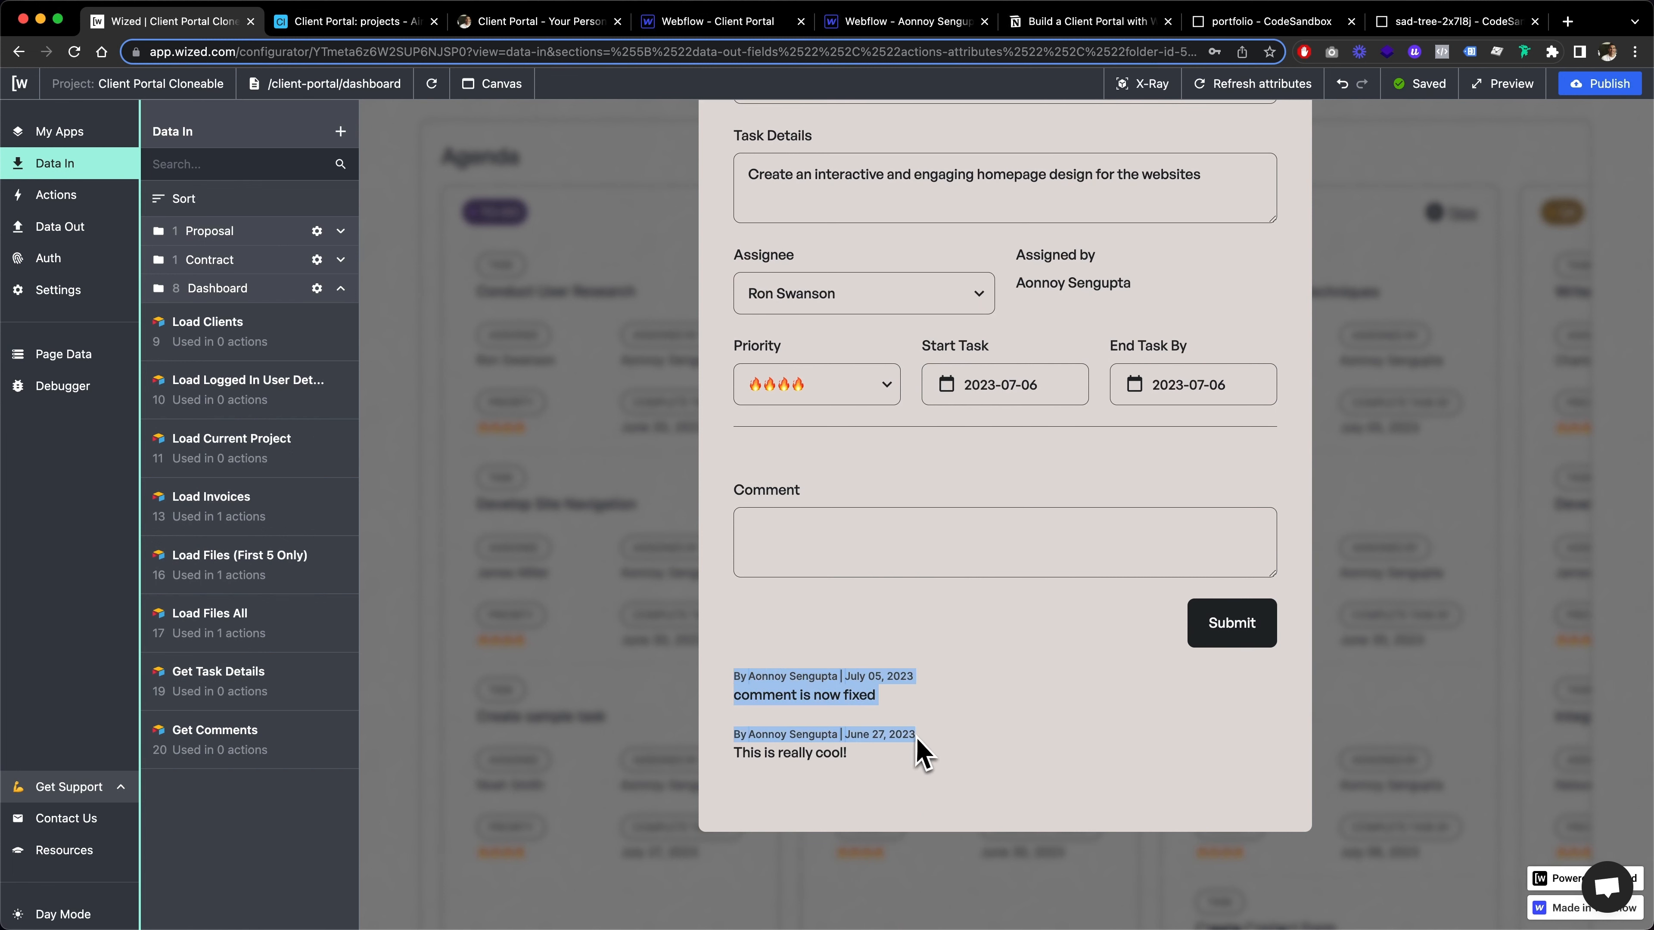
{"action": "left_click", "coordinate": [924, 781]}
{"action": "scroll", "coordinate": [964, 717], "scroll_direction": "up", "scroll_amount": 5}
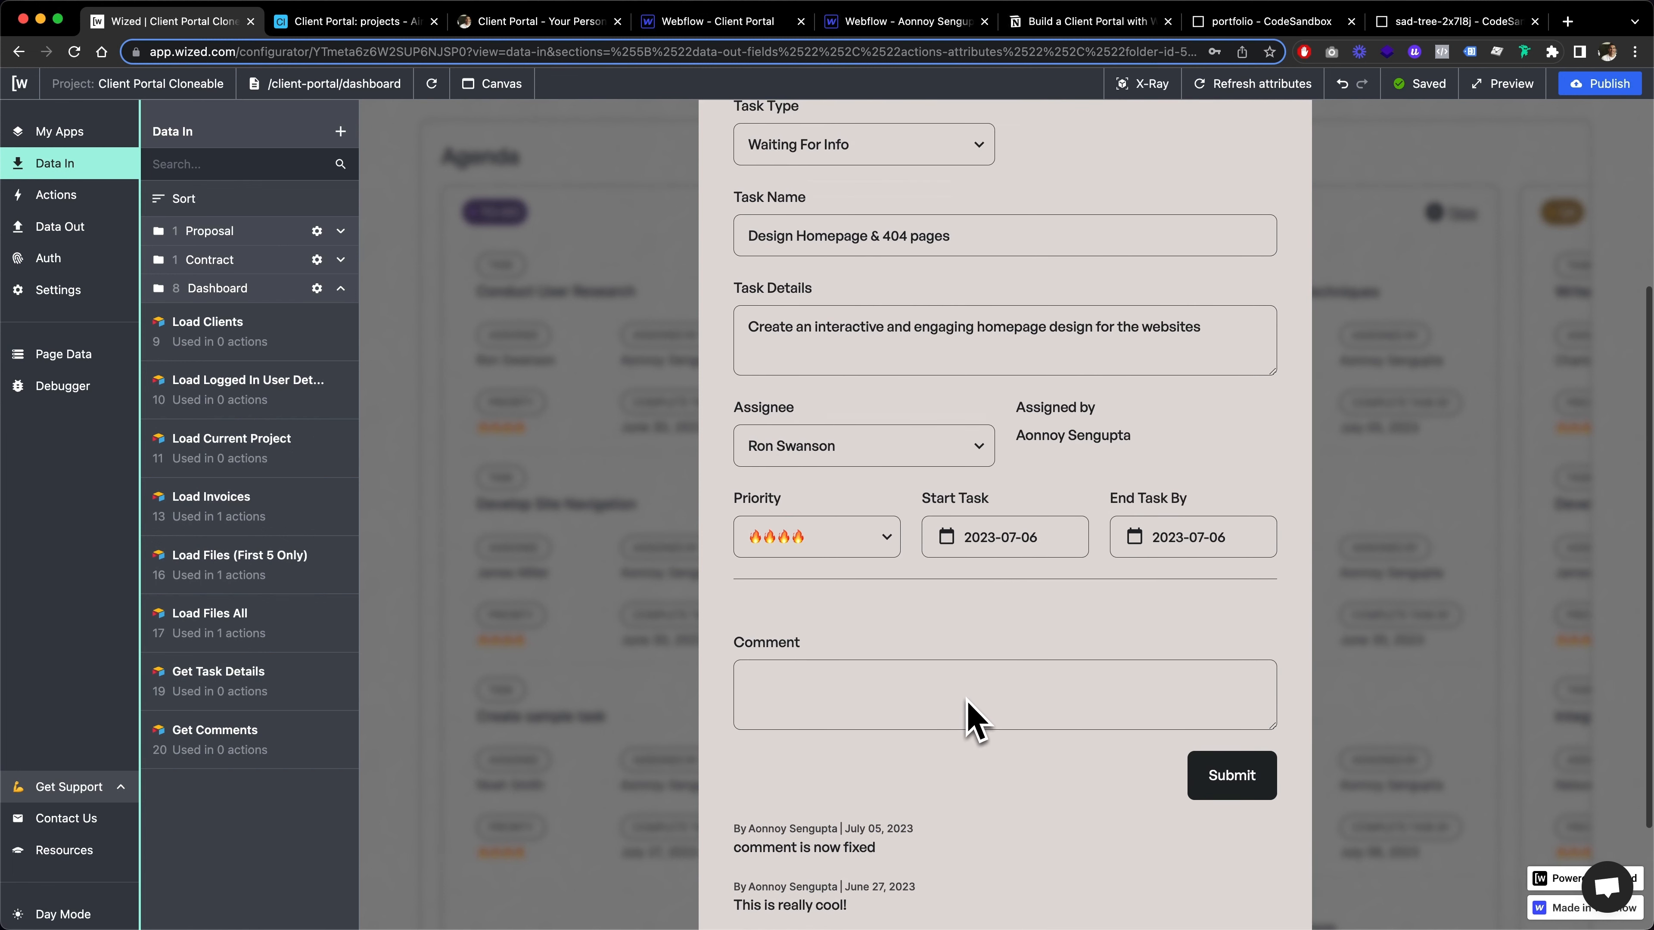
{"action": "scroll", "coordinate": [974, 719], "scroll_direction": "up", "scroll_amount": 2}
{"action": "left_click", "coordinate": [1264, 138]}
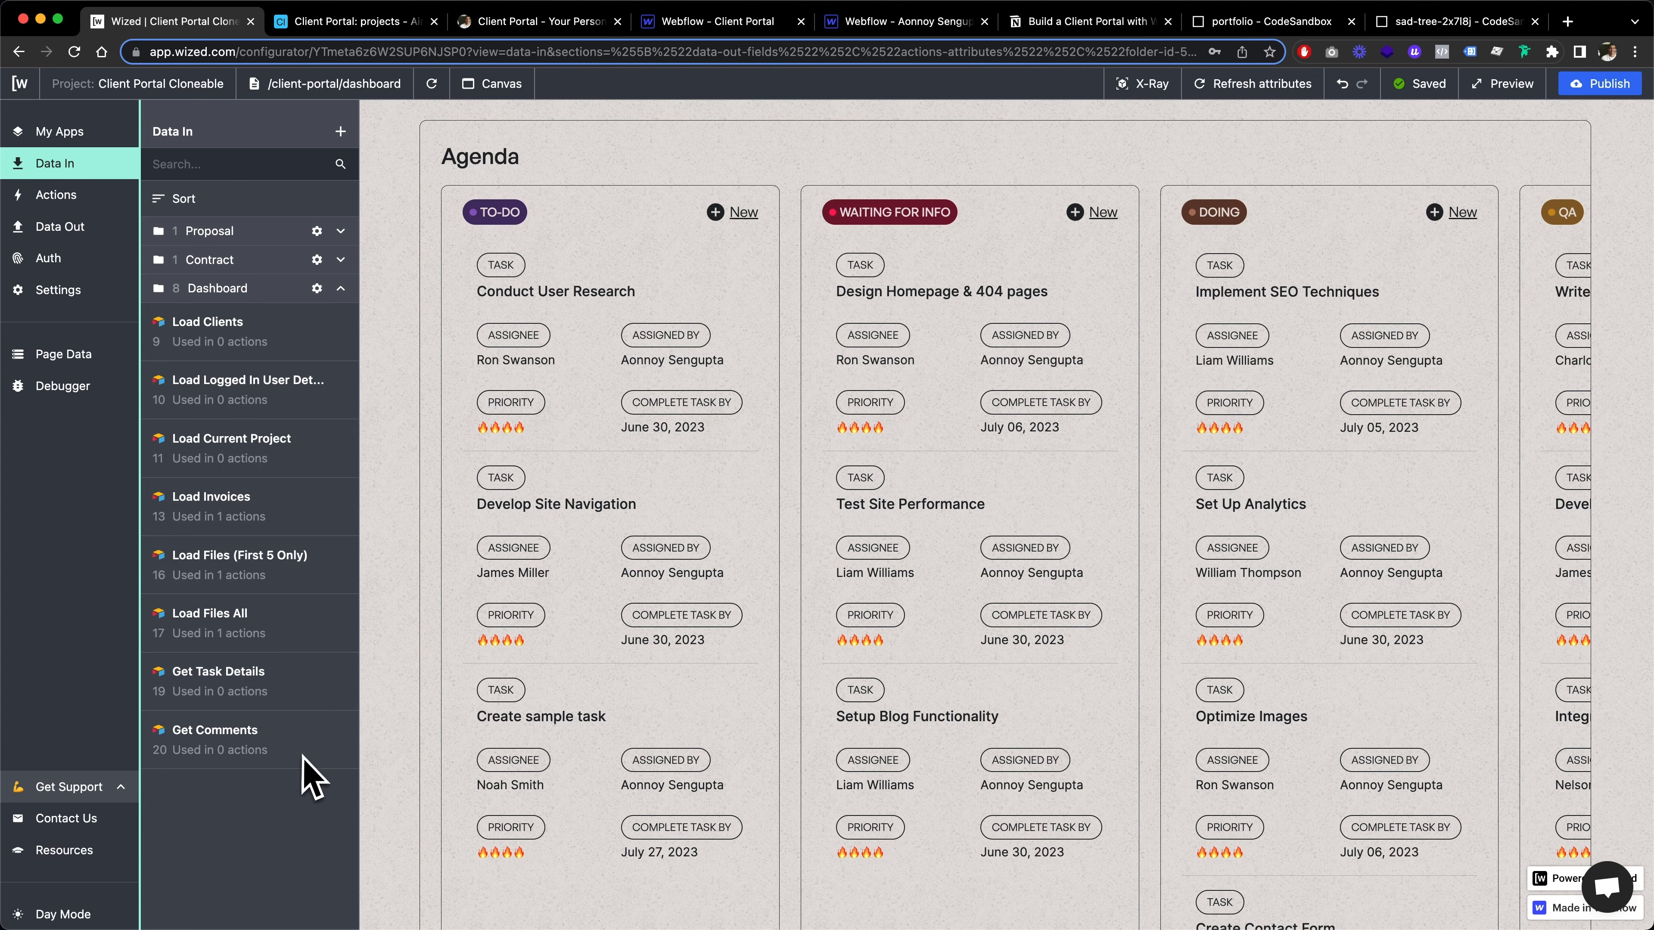
Open the Update Agenda Ticket 2 request in Data Out and examine its method, table and record ID settings
{"action": "left_click", "coordinate": [104, 235]}
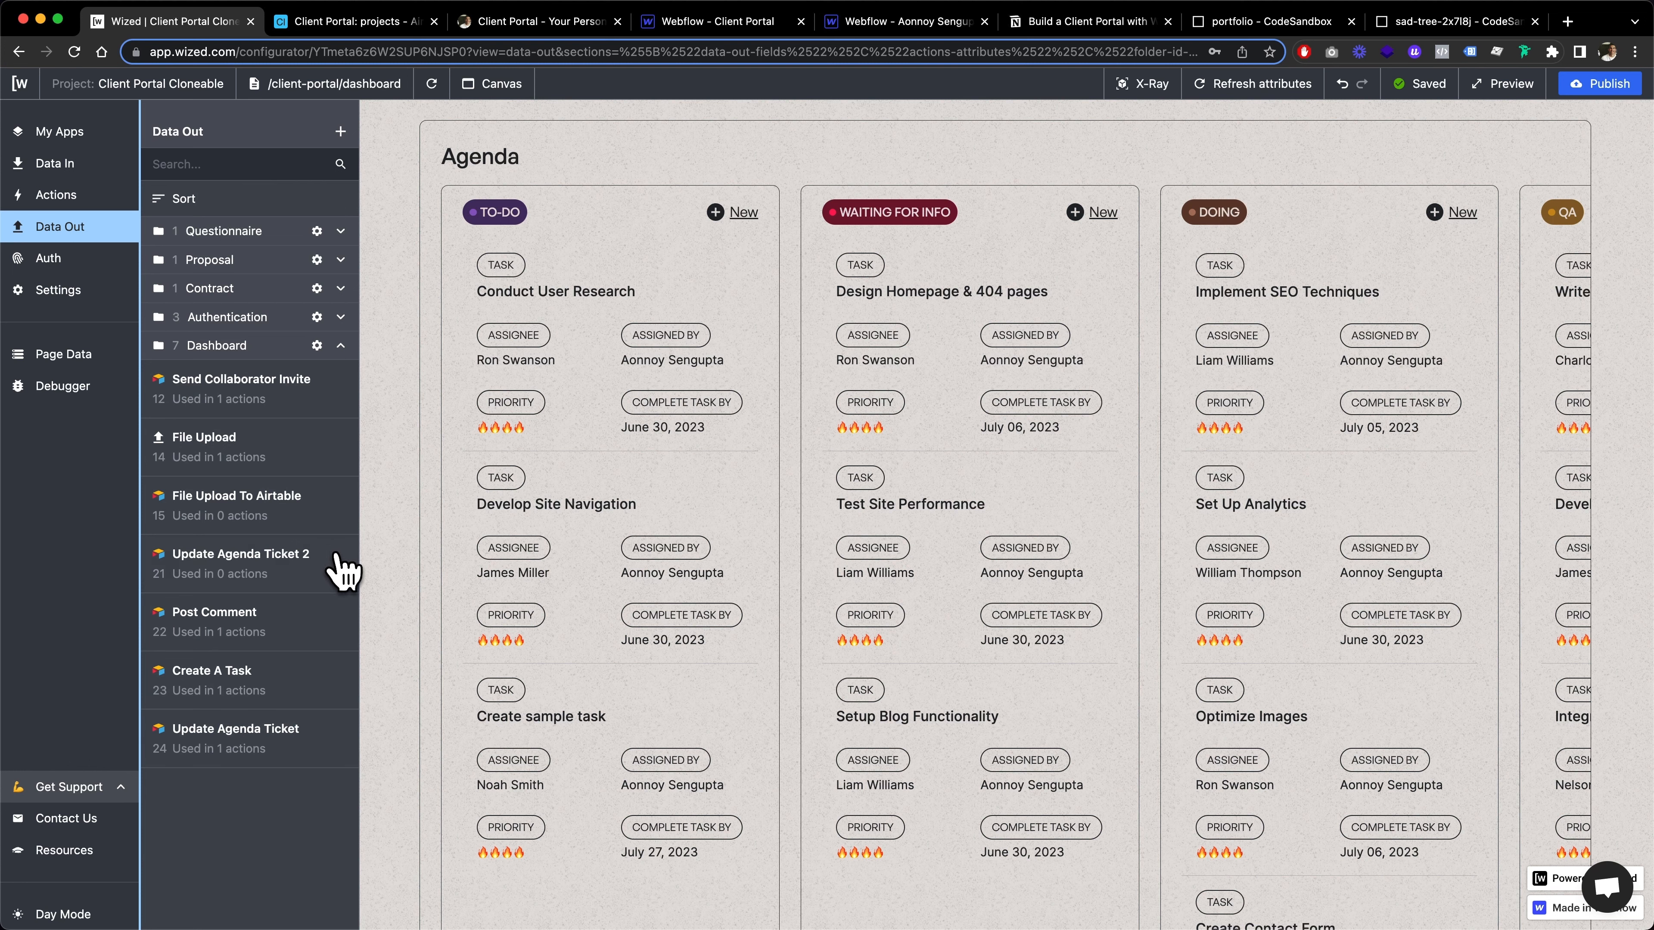
{"action": "left_click", "coordinate": [276, 570]}
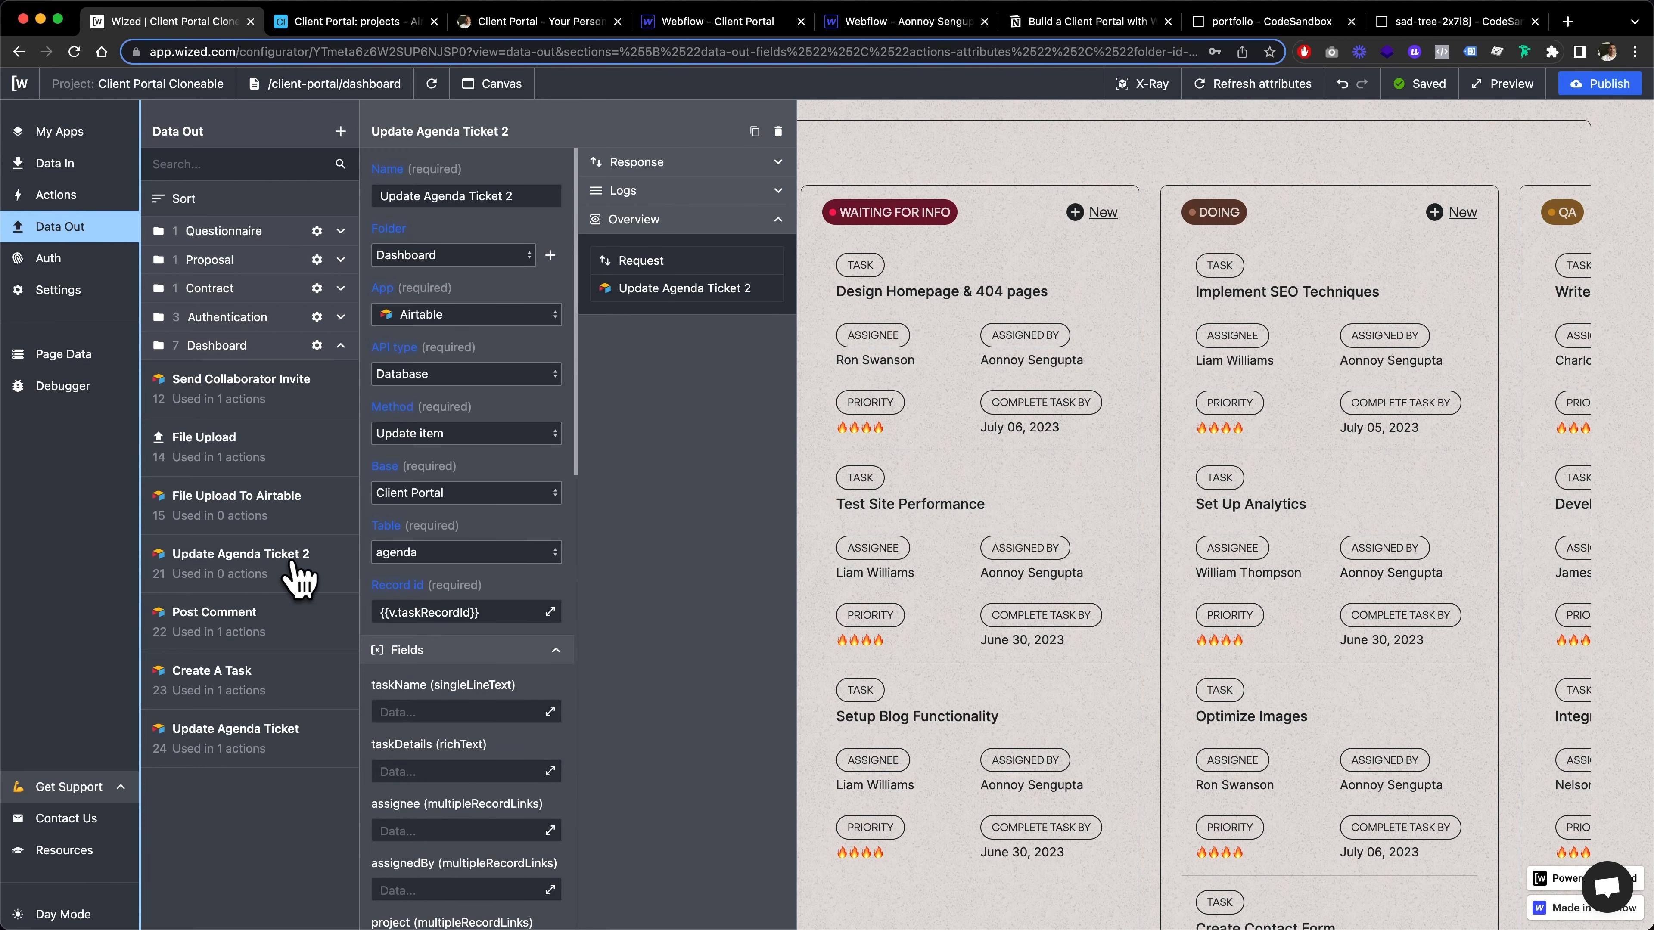
{"action": "scroll", "coordinate": [478, 377], "scroll_direction": "down", "scroll_amount": 3}
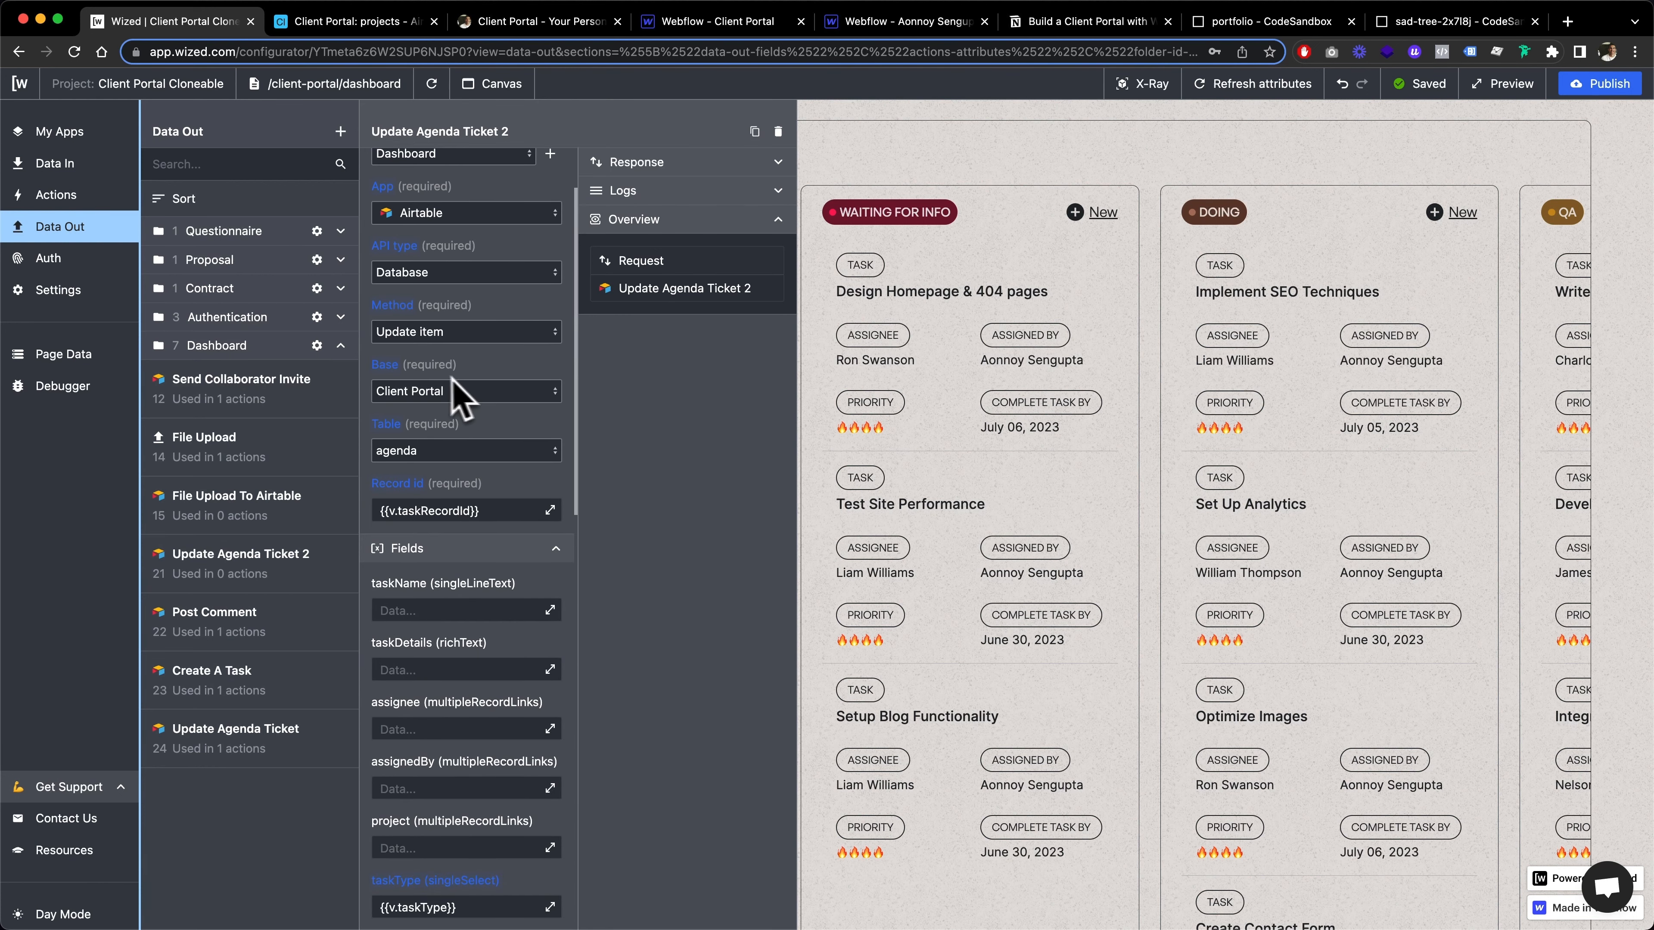
{"action": "scroll", "coordinate": [449, 531], "scroll_direction": "up", "scroll_amount": 2}
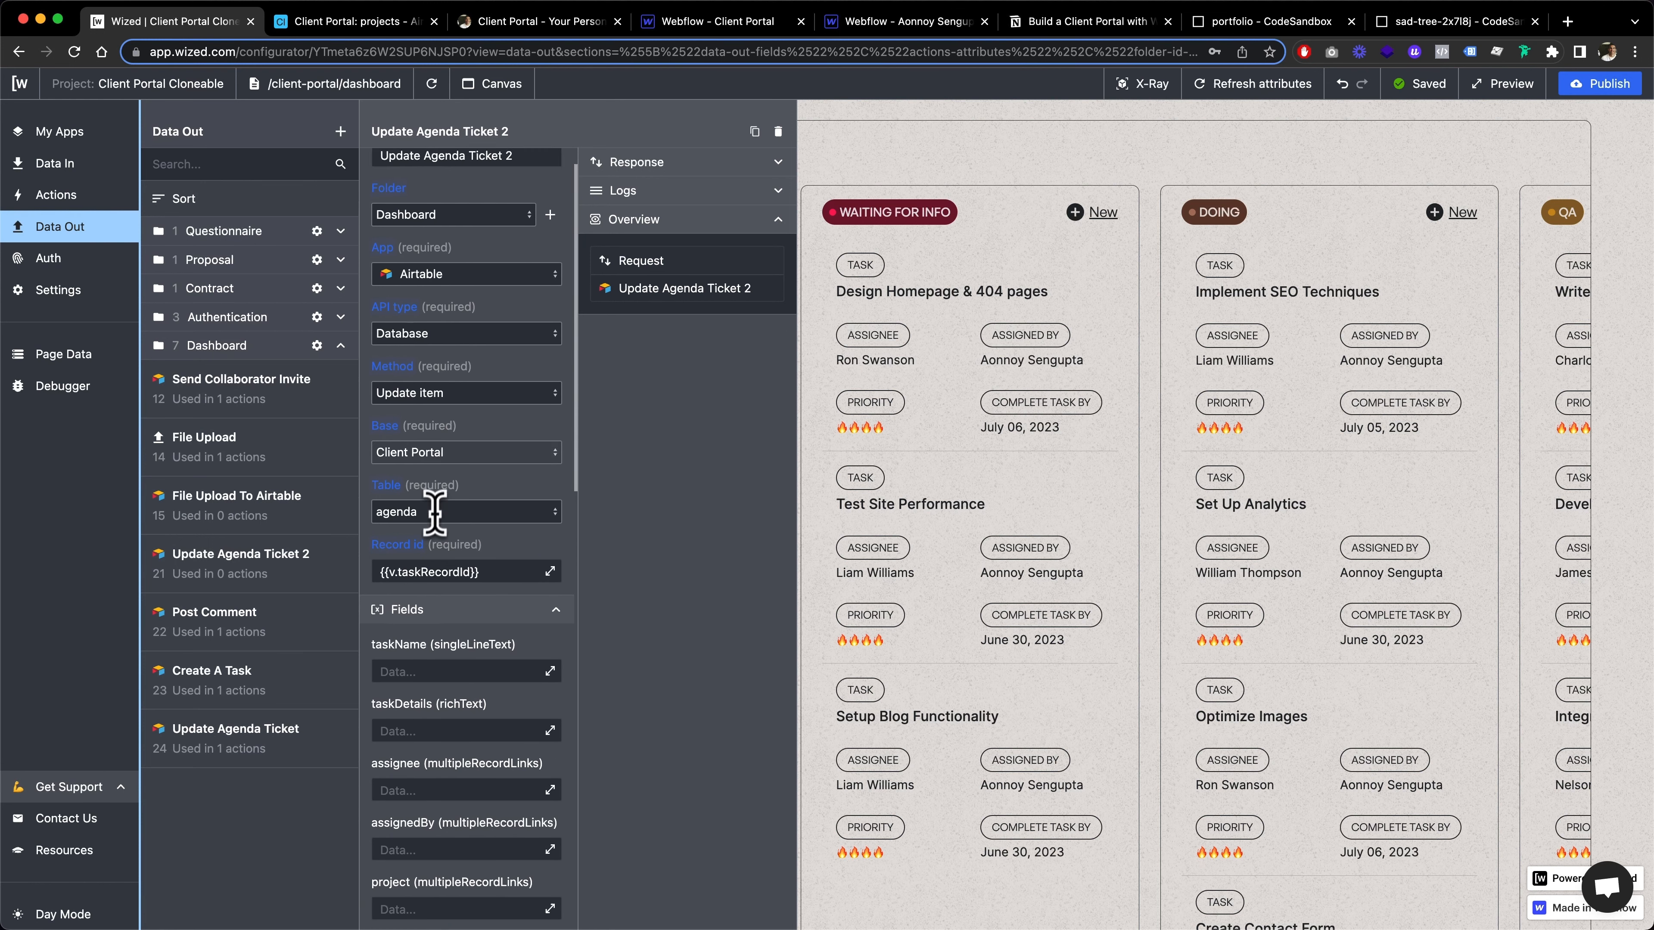
{"action": "scroll", "coordinate": [434, 511], "scroll_direction": "down", "scroll_amount": 3}
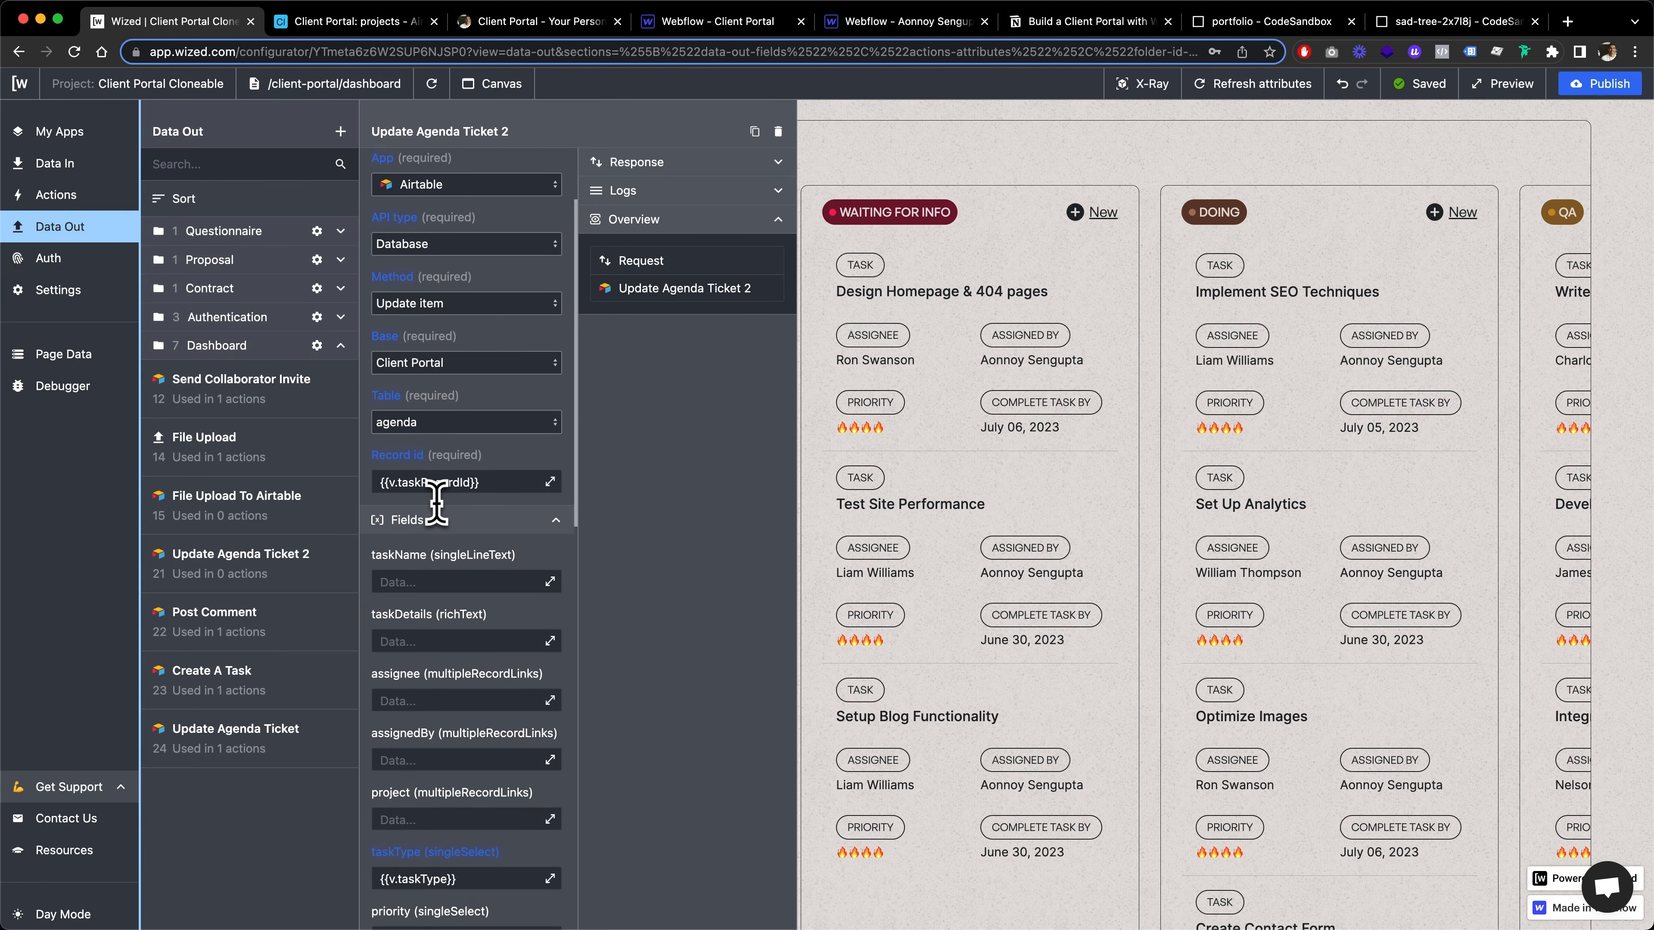
{"action": "scroll", "coordinate": [436, 502], "scroll_direction": "down", "scroll_amount": 1}
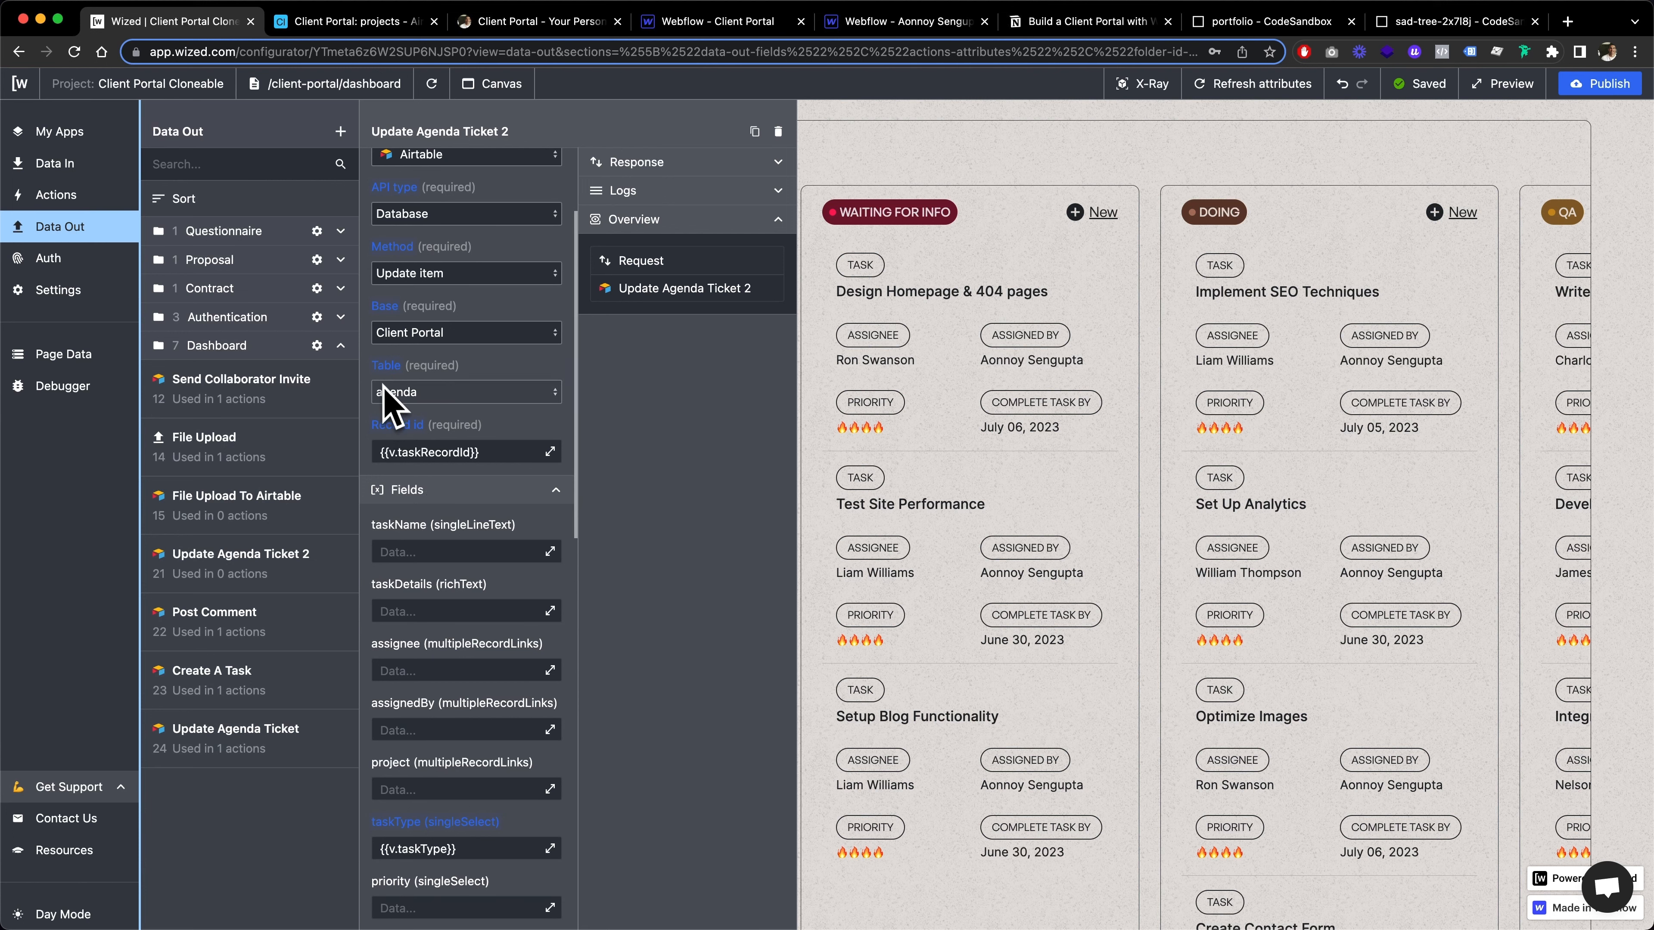
{"action": "scroll", "coordinate": [500, 385], "scroll_direction": "down", "scroll_amount": 14}
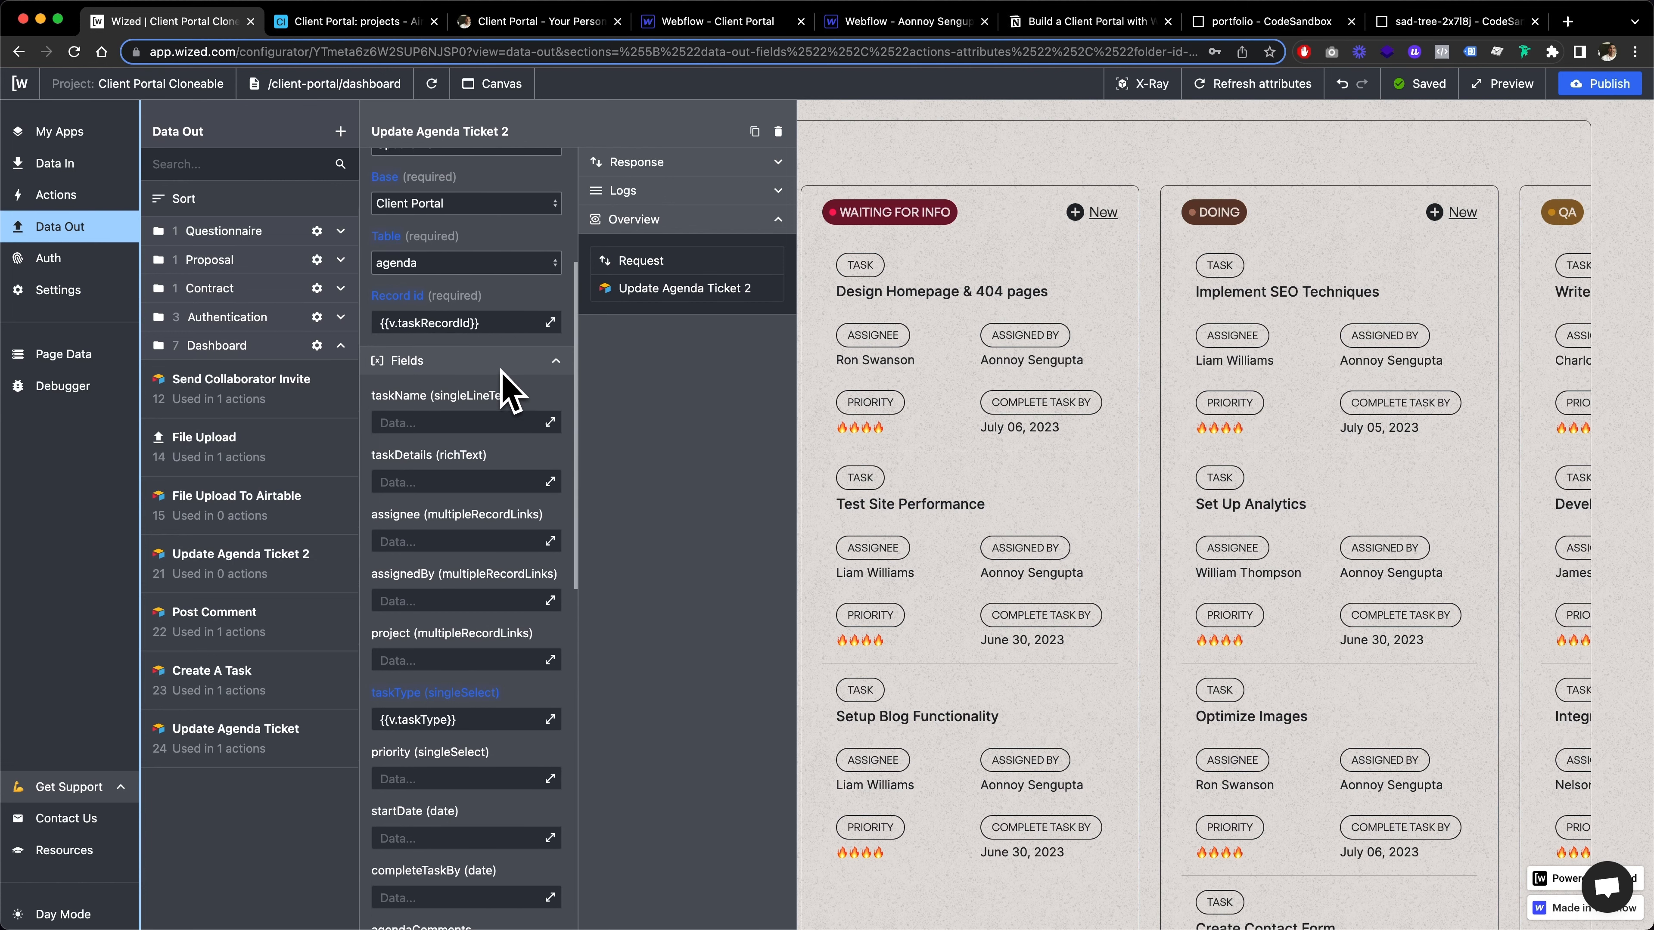
Inspect the v.taskType value mapped to the taskType field among the request's Airtable fields
{"action": "scroll", "coordinate": [505, 390], "scroll_direction": "down", "scroll_amount": 1}
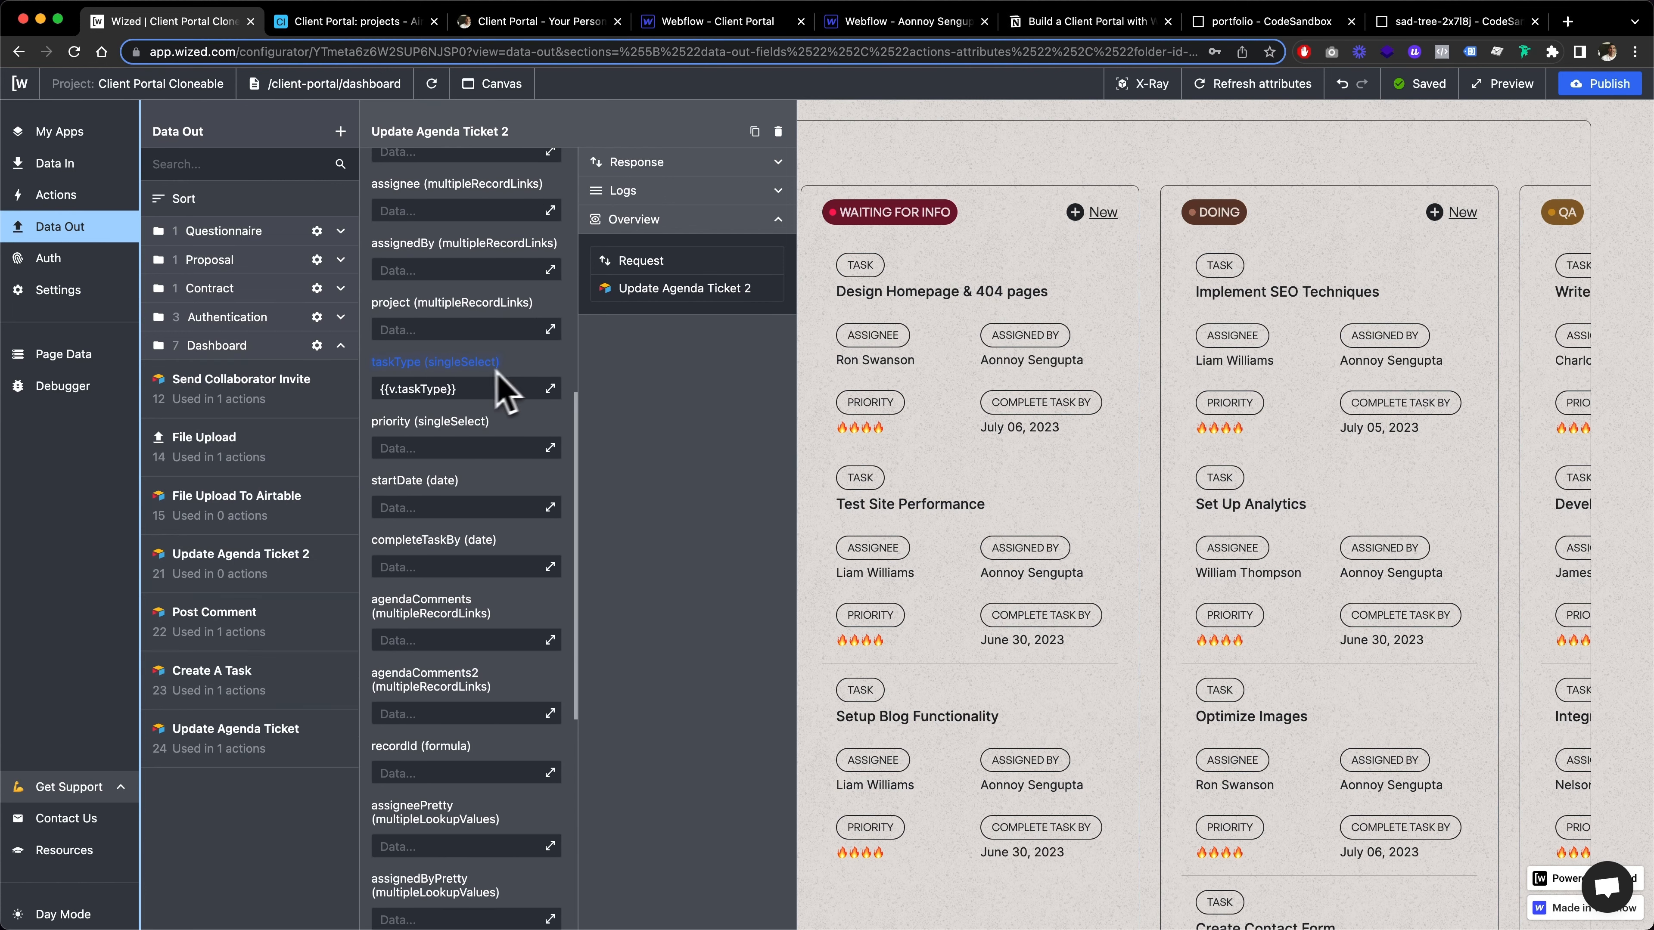
{"action": "left_click_drag", "start_coordinate": [377, 389], "coordinate": [426, 391]}
{"action": "left_click", "coordinate": [552, 375]}
{"action": "scroll", "coordinate": [429, 406], "scroll_direction": "down", "scroll_amount": 10}
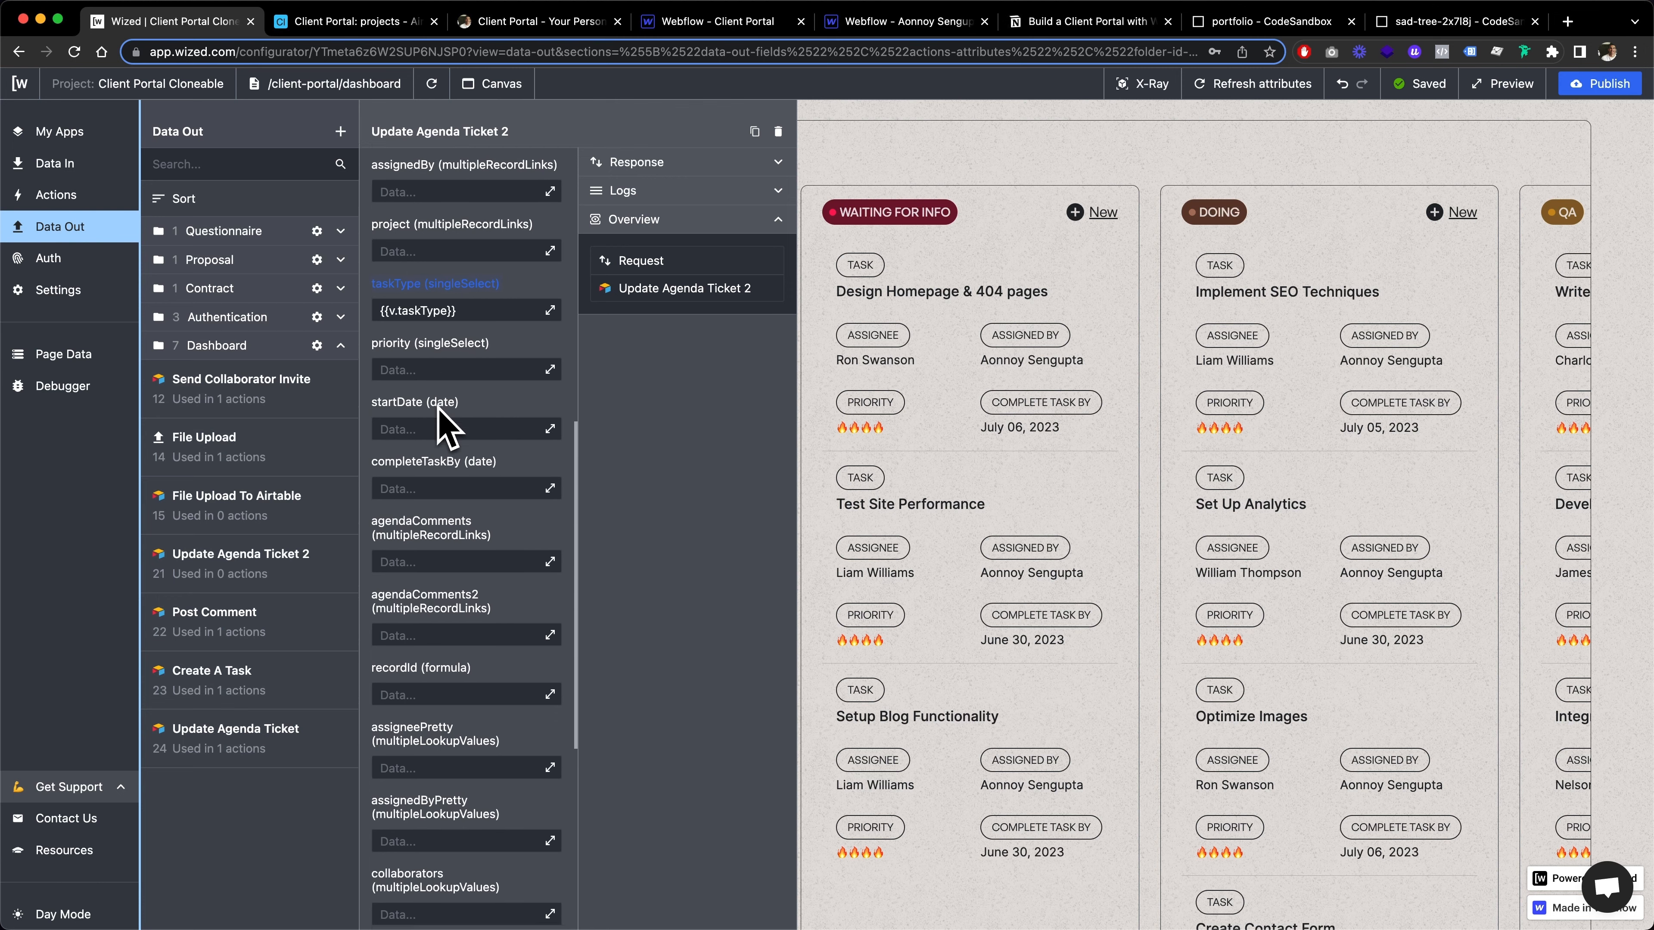
{"action": "scroll", "coordinate": [443, 423], "scroll_direction": "up", "scroll_amount": 15}
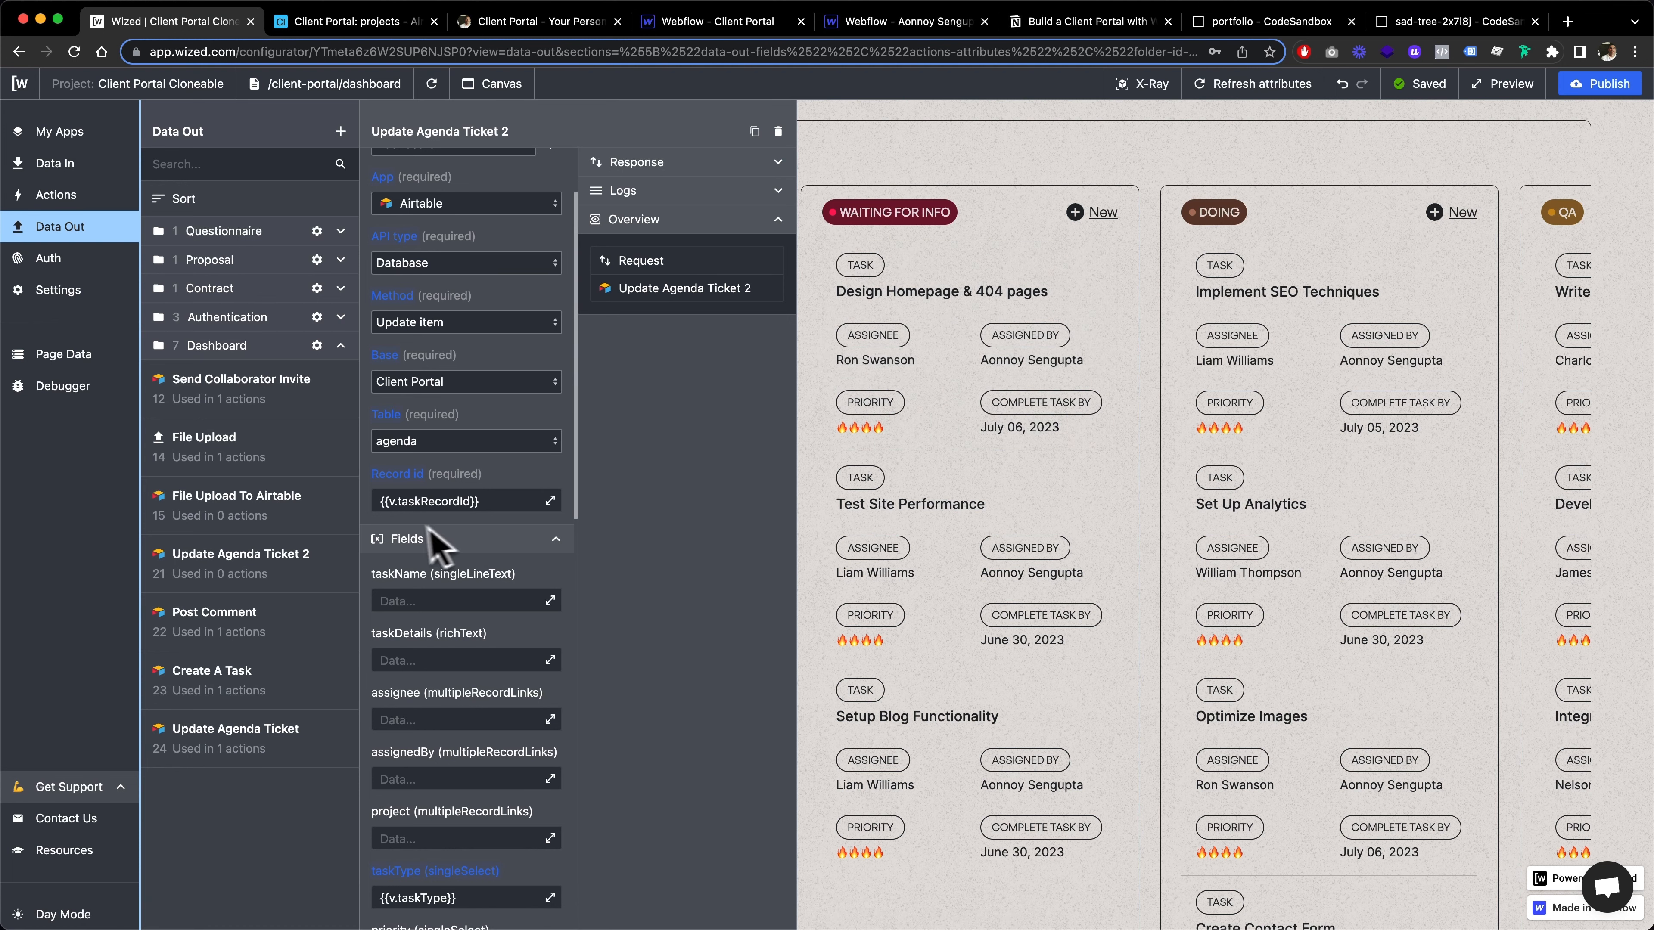
Check the remaining Update Agenda Ticket 2 fields along with its Trigger and After request sections
{"action": "scroll", "coordinate": [488, 625], "scroll_direction": "down", "scroll_amount": 3}
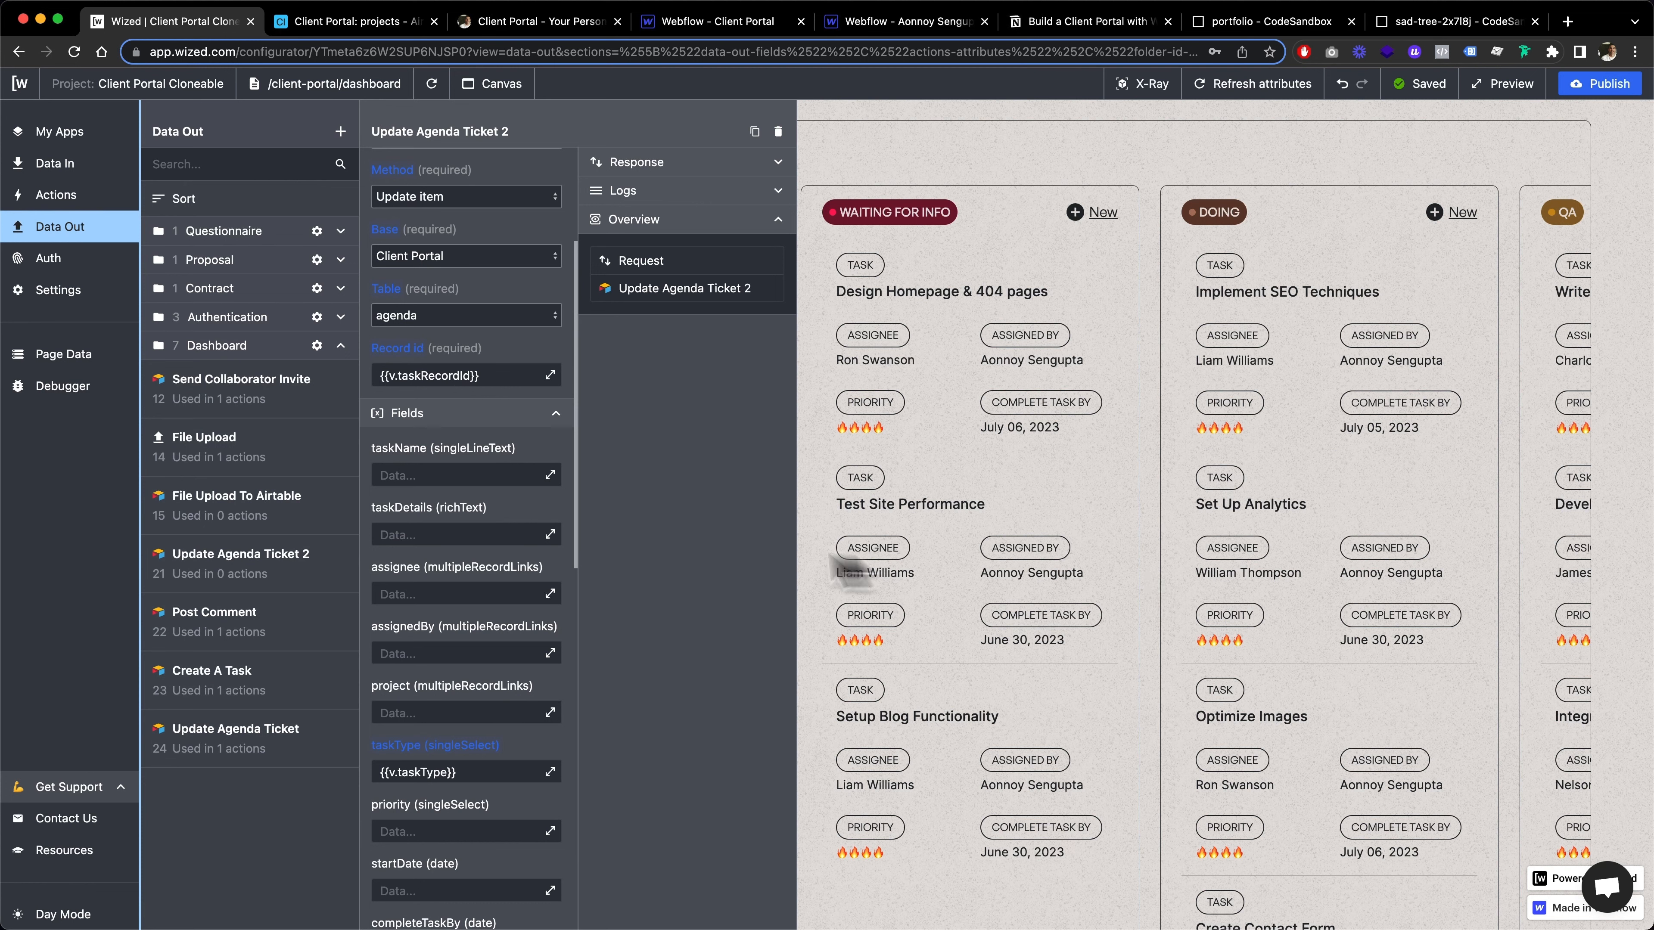
{"action": "scroll", "coordinate": [410, 776], "scroll_direction": "down", "scroll_amount": 10}
{"action": "scroll", "coordinate": [405, 781], "scroll_direction": "down", "scroll_amount": 6}
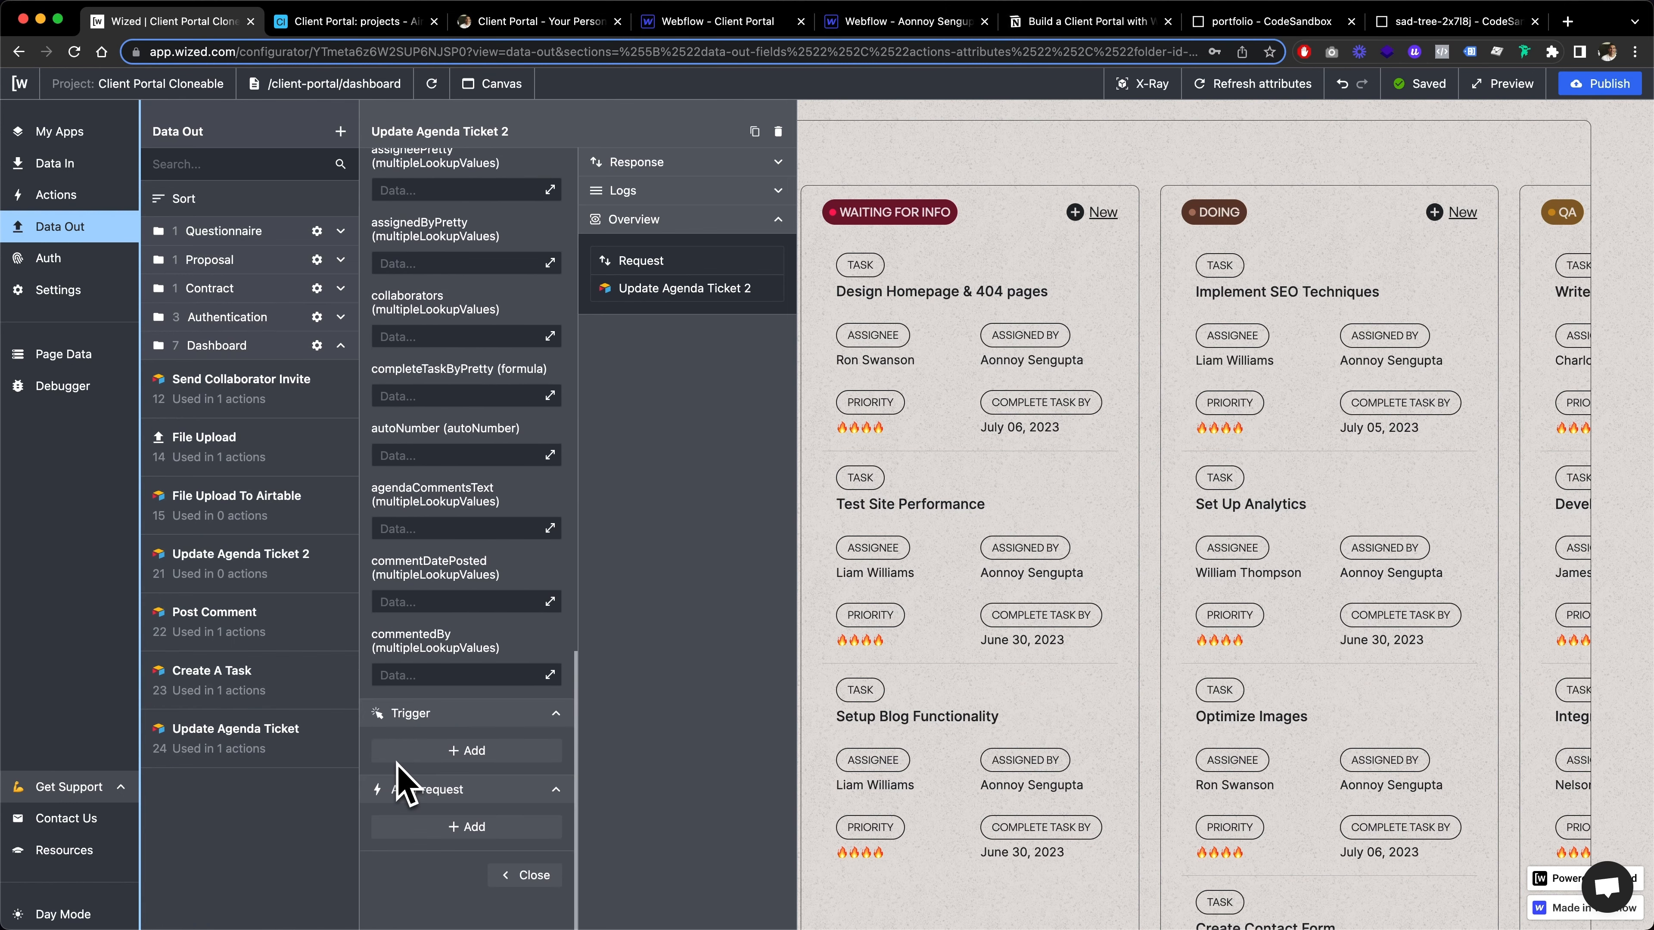
{"action": "scroll", "coordinate": [456, 528], "scroll_direction": "up", "scroll_amount": 15}
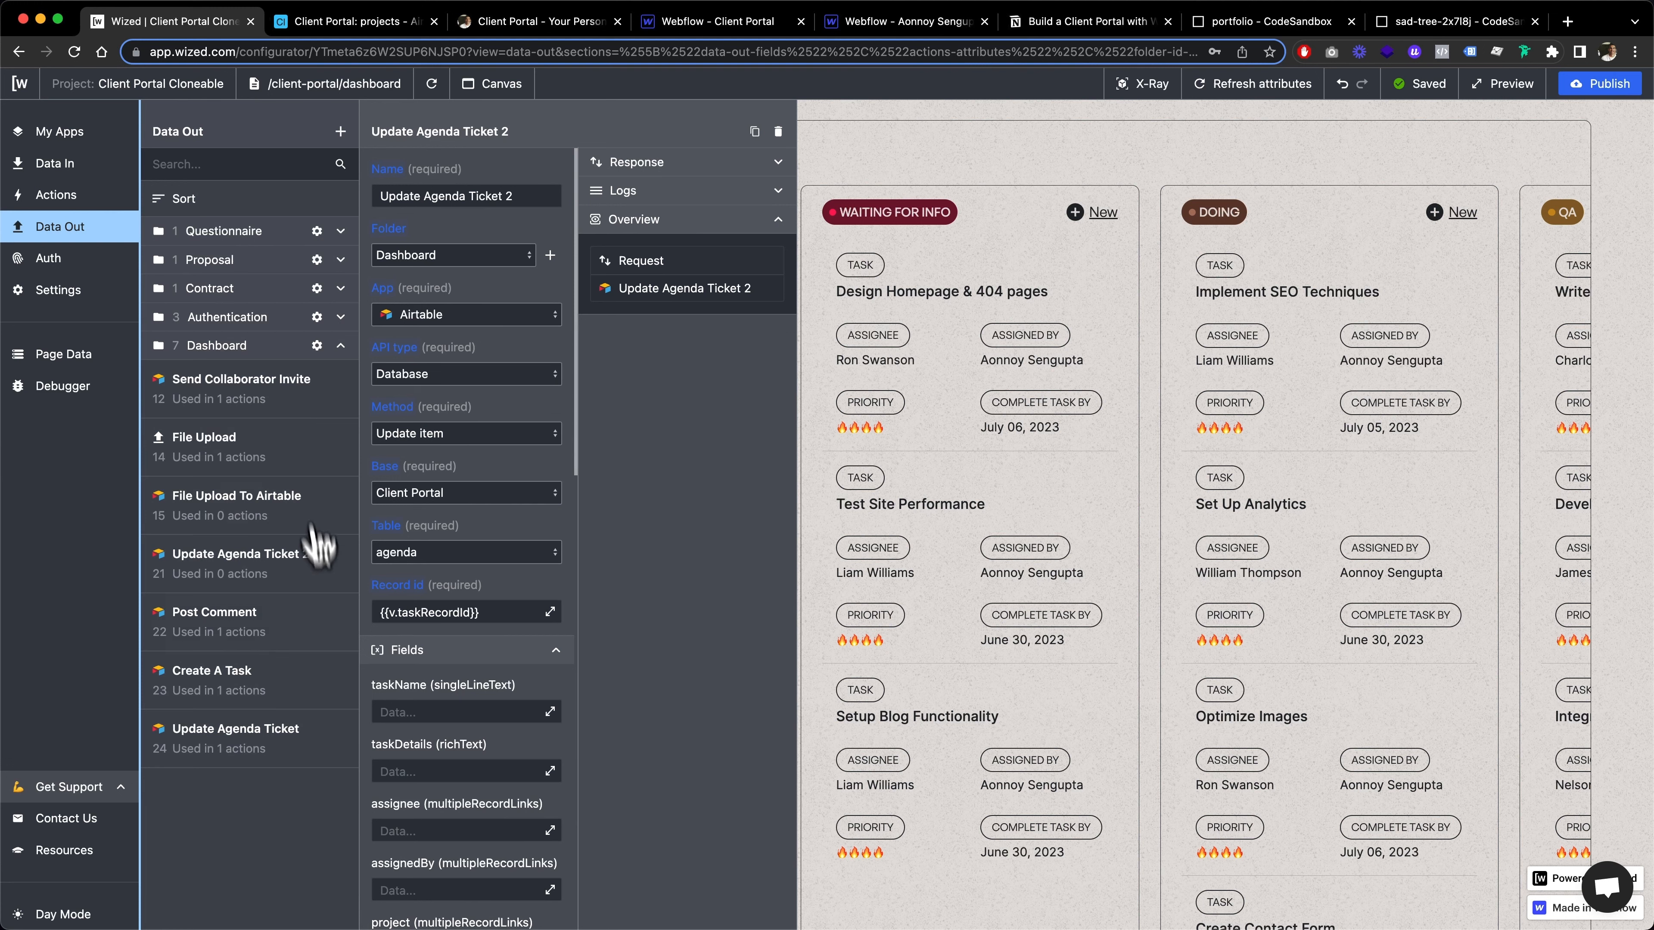
Open the Update Agenda Ticket request, and review the editable fields in the Design Homepage & 404 pages task's Edit Task form
{"action": "left_click", "coordinate": [313, 758]}
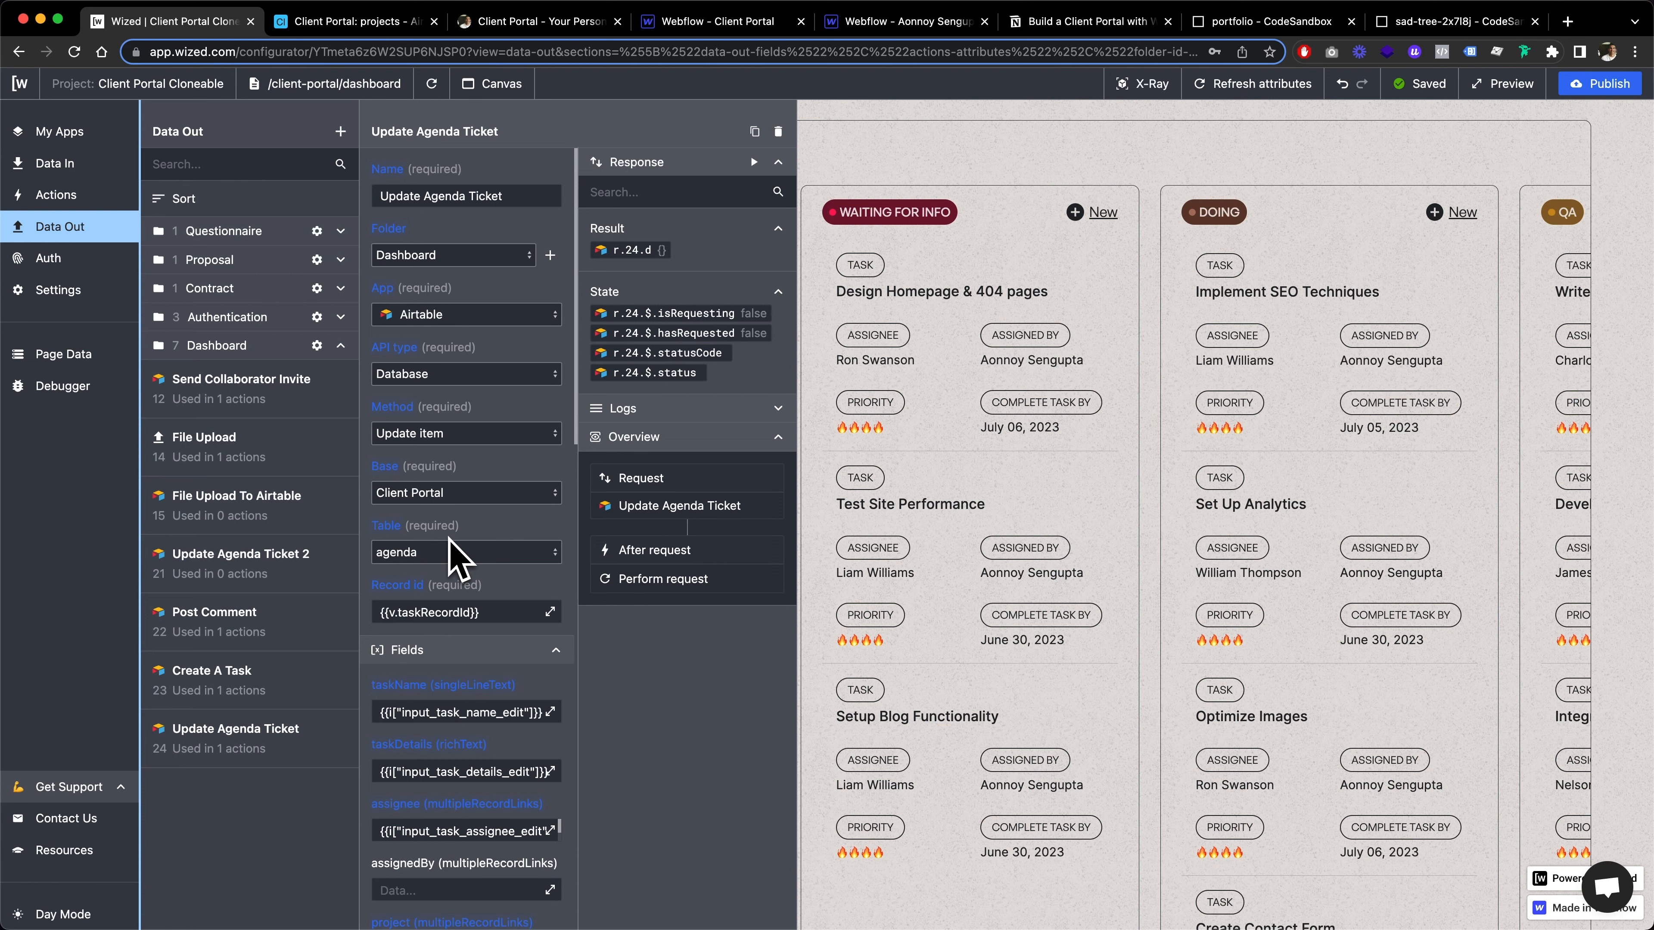
{"action": "left_click", "coordinate": [955, 312]}
{"action": "scroll", "coordinate": [1066, 500], "scroll_direction": "down", "scroll_amount": 1}
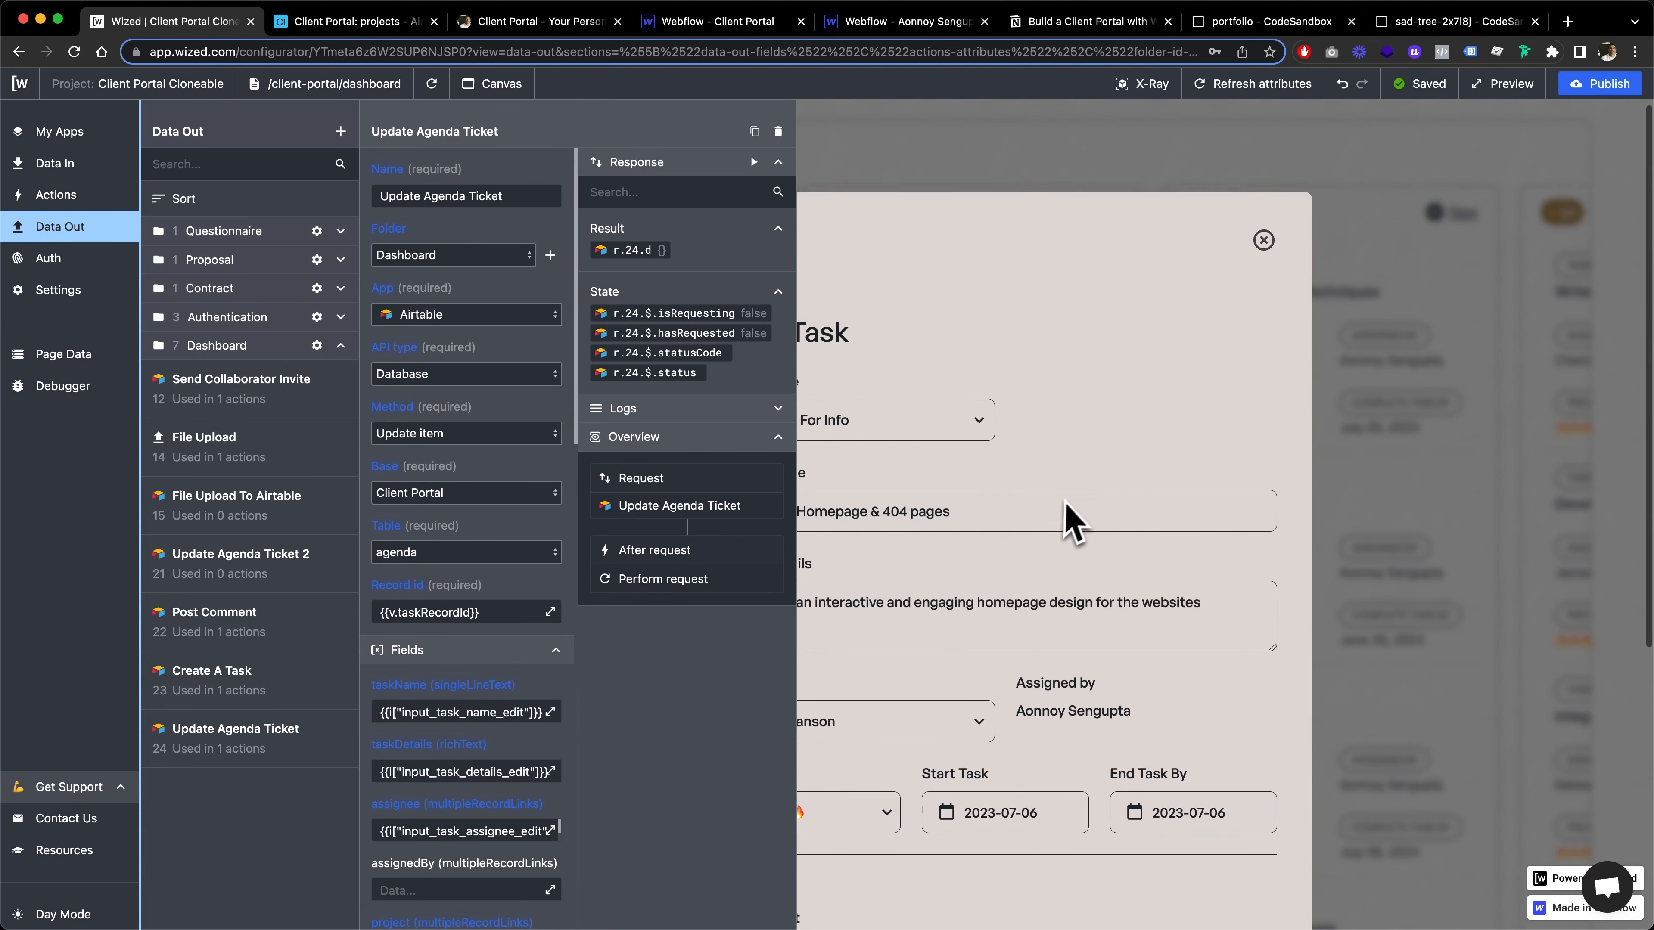
{"action": "left_click", "coordinate": [108, 226]}
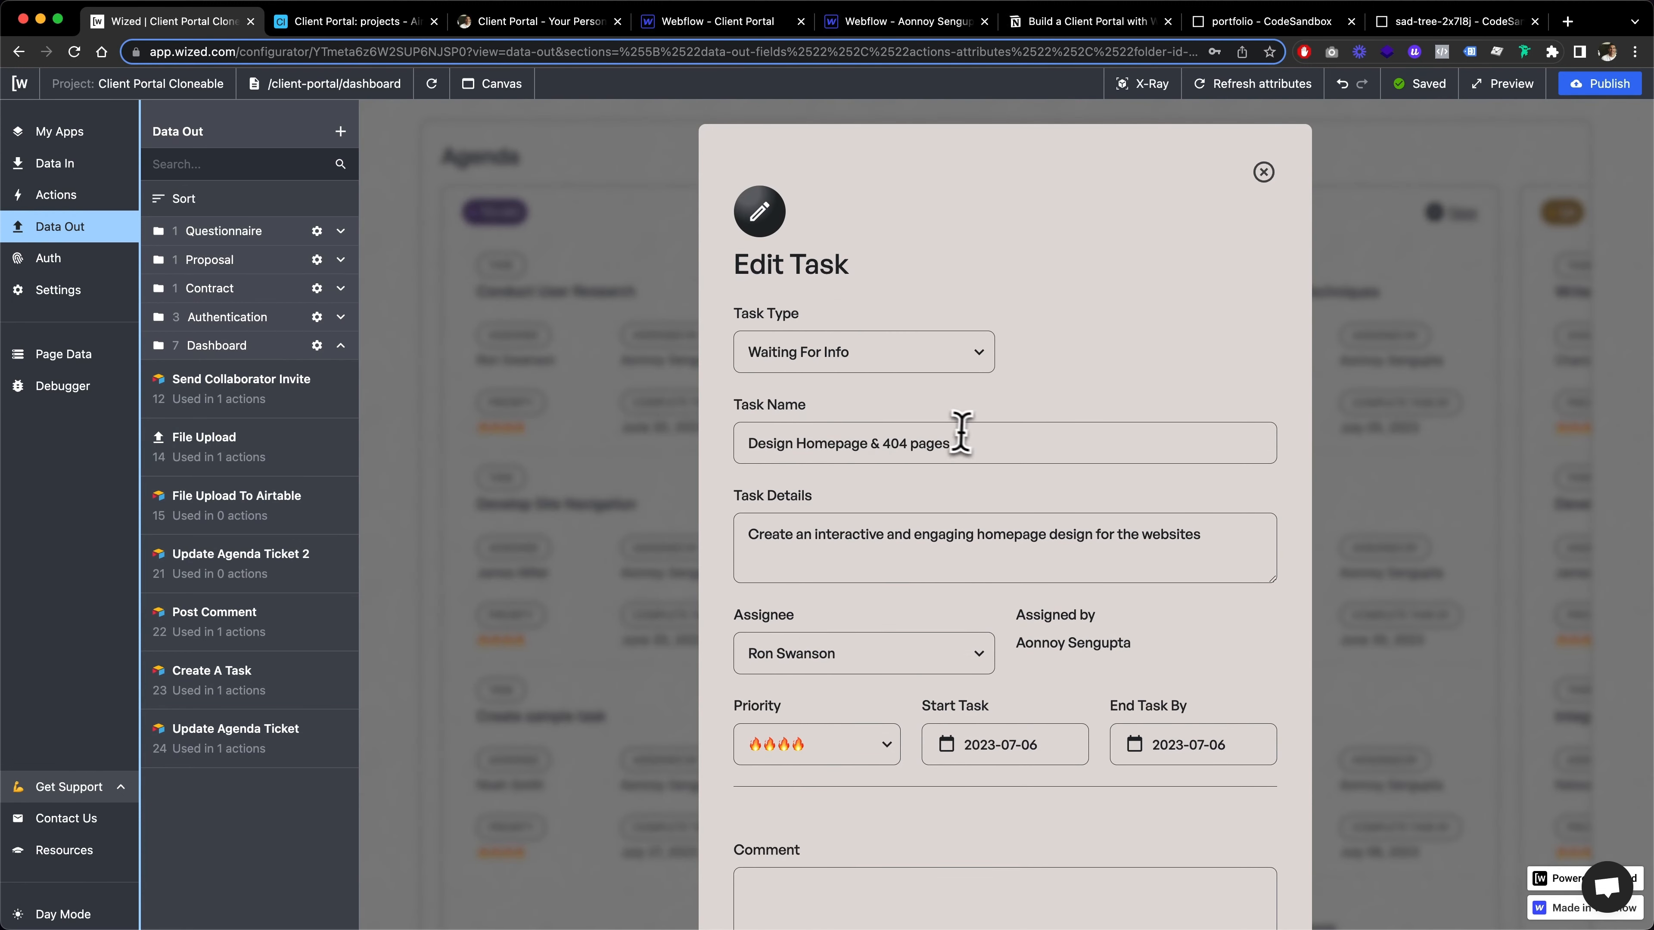
{"action": "left_click", "coordinate": [974, 445]}
{"action": "left_click", "coordinate": [909, 480]}
{"action": "scroll", "coordinate": [950, 491], "scroll_direction": "down", "scroll_amount": 1}
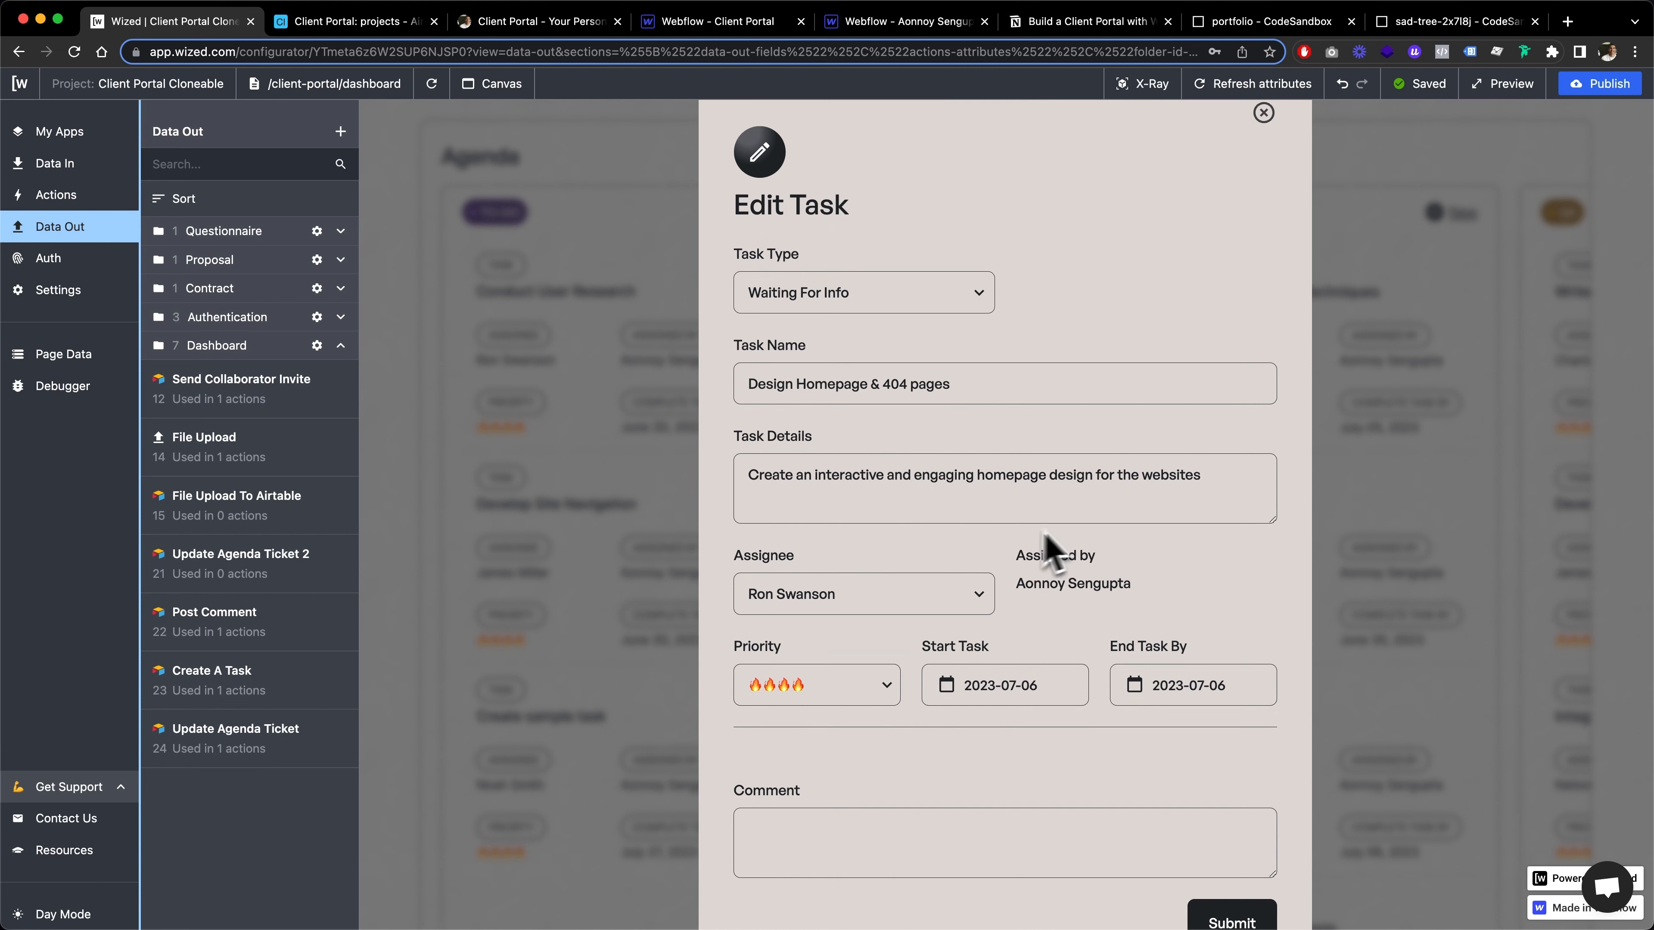
{"action": "scroll", "coordinate": [977, 582], "scroll_direction": "down", "scroll_amount": 3}
{"action": "scroll", "coordinate": [977, 570], "scroll_direction": "up", "scroll_amount": 3}
{"action": "scroll", "coordinate": [976, 570], "scroll_direction": "up", "scroll_amount": 1}
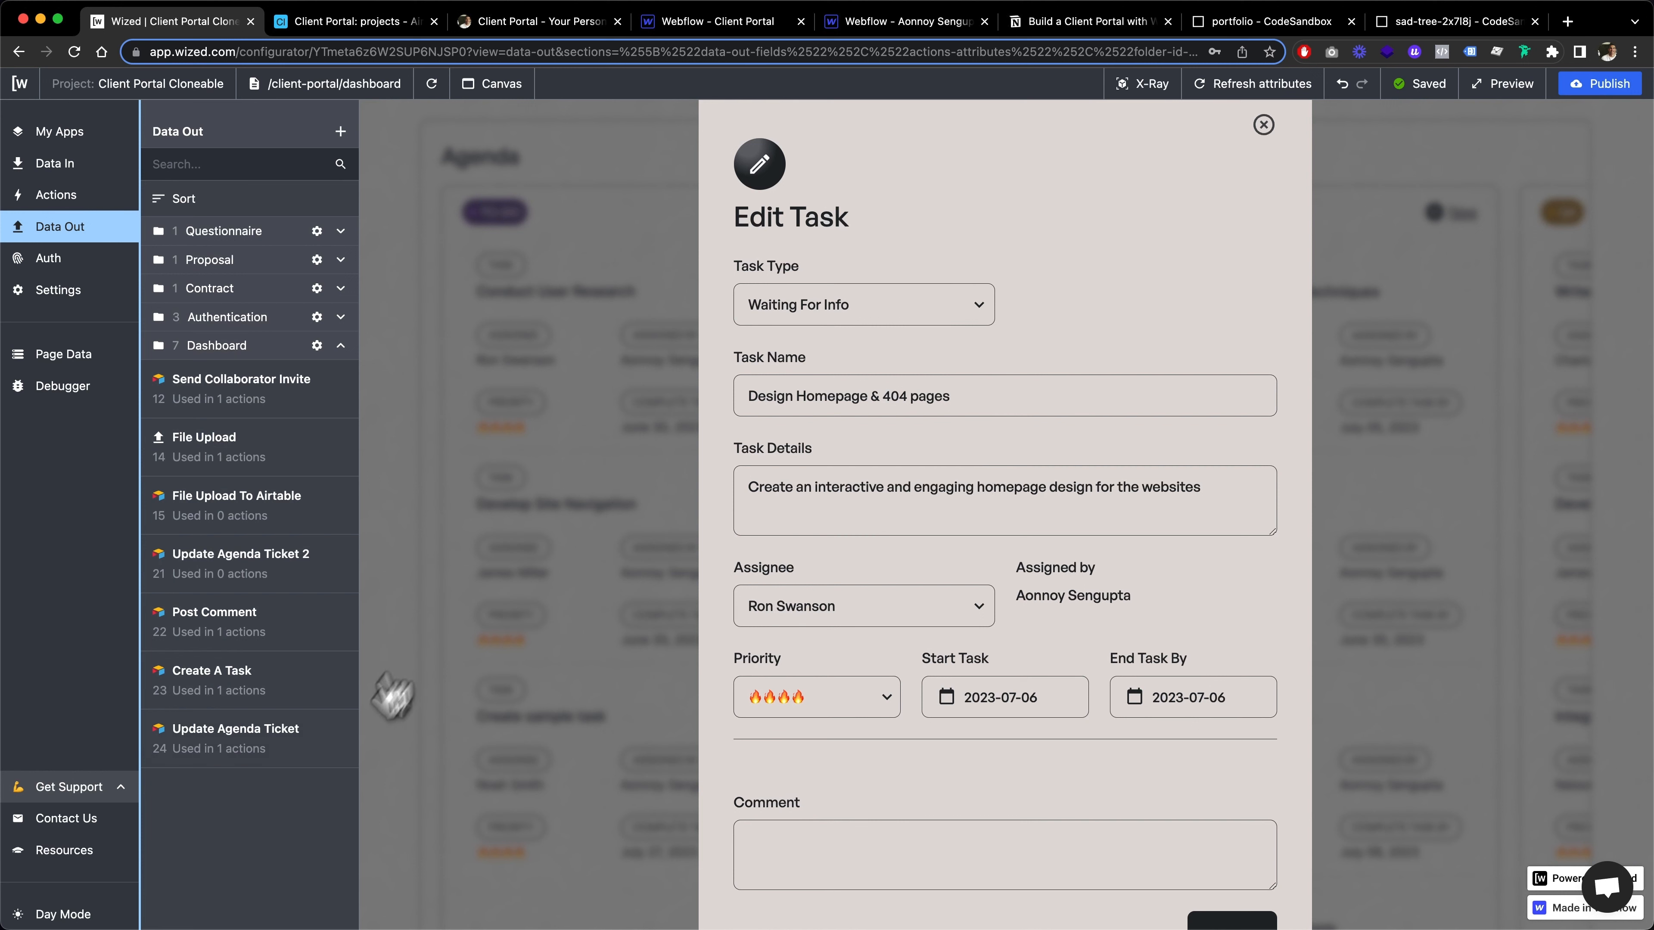
Reopen the Update Agenda Ticket request and examine the Edit Task form inputs mapped to its Airtable fields
{"action": "left_click", "coordinate": [264, 736]}
{"action": "scroll", "coordinate": [449, 593], "scroll_direction": "down", "scroll_amount": 3}
{"action": "left_click", "coordinate": [512, 496]}
{"action": "scroll", "coordinate": [469, 501], "scroll_direction": "down", "scroll_amount": 4}
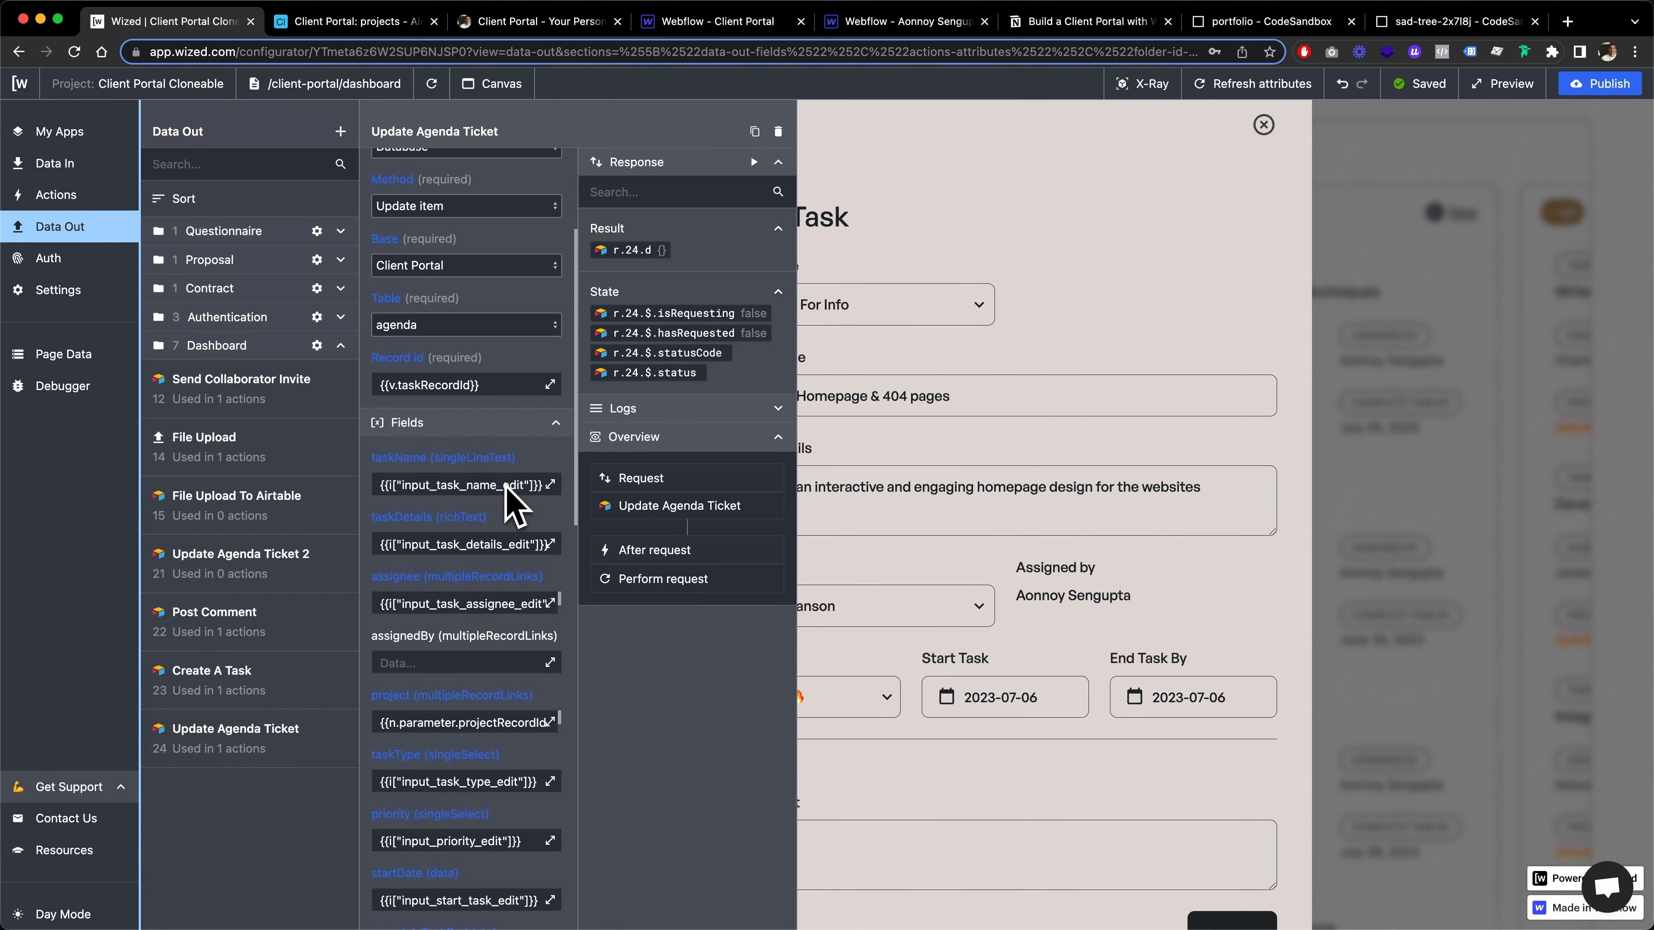
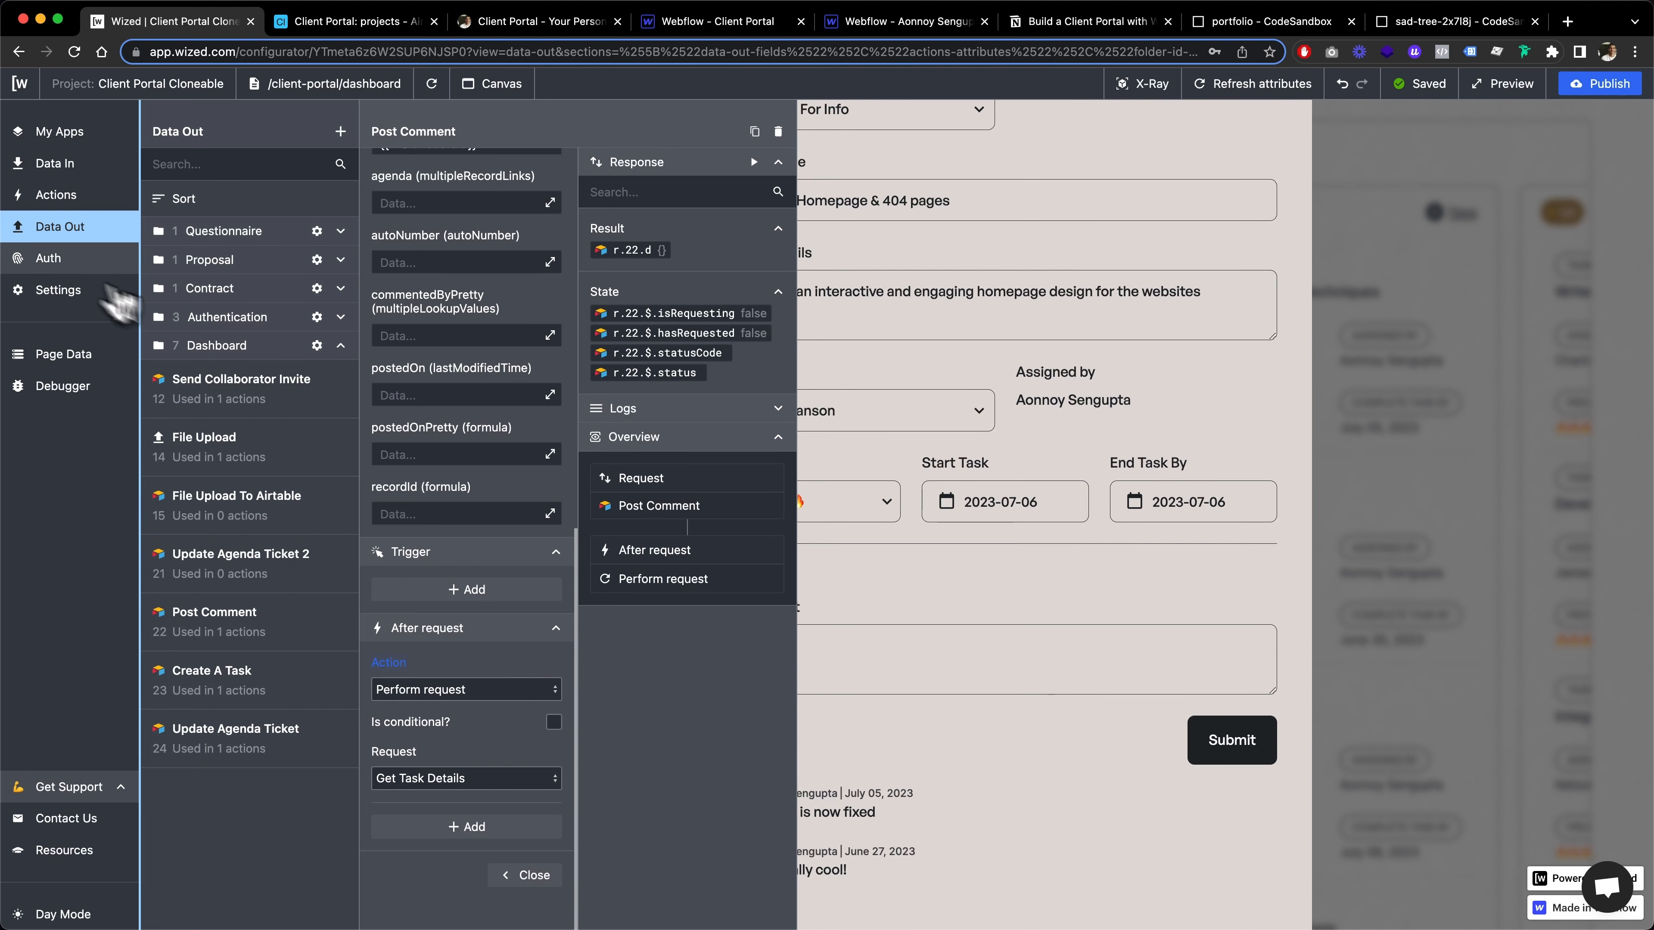
Close the Post Comment request, and review the Edit Task form's fields alongside the list of Data In requests
{"action": "left_click", "coordinate": [65, 239]}
{"action": "left_click", "coordinate": [837, 675]}
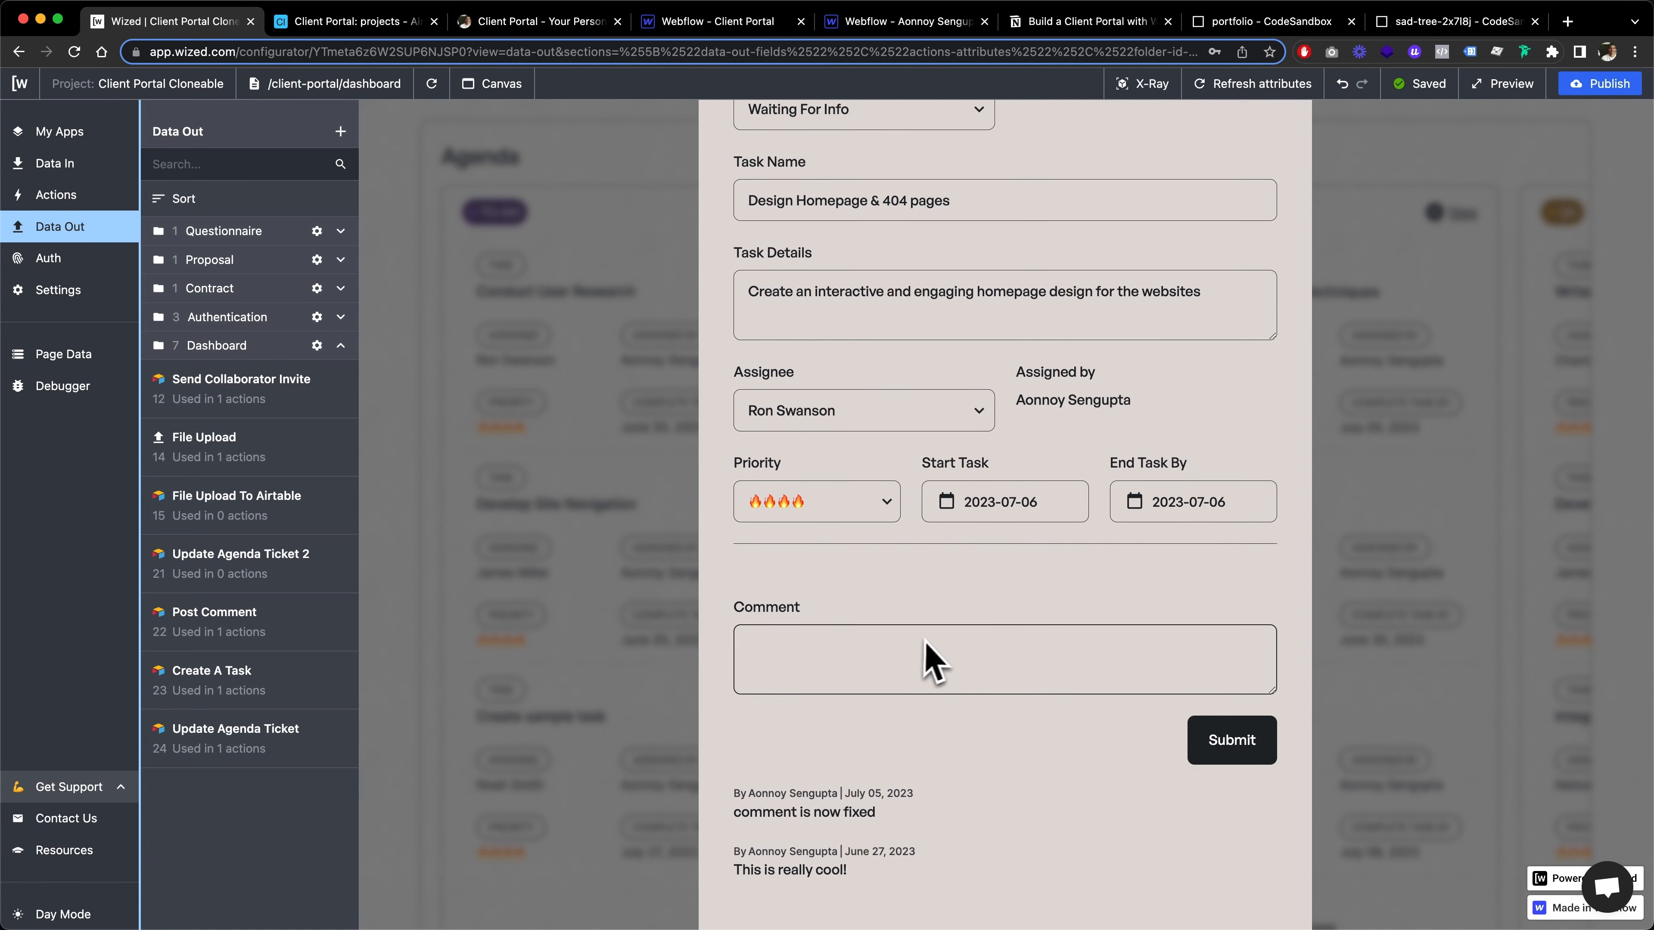
{"action": "scroll", "coordinate": [990, 690], "scroll_direction": "down", "scroll_amount": 2}
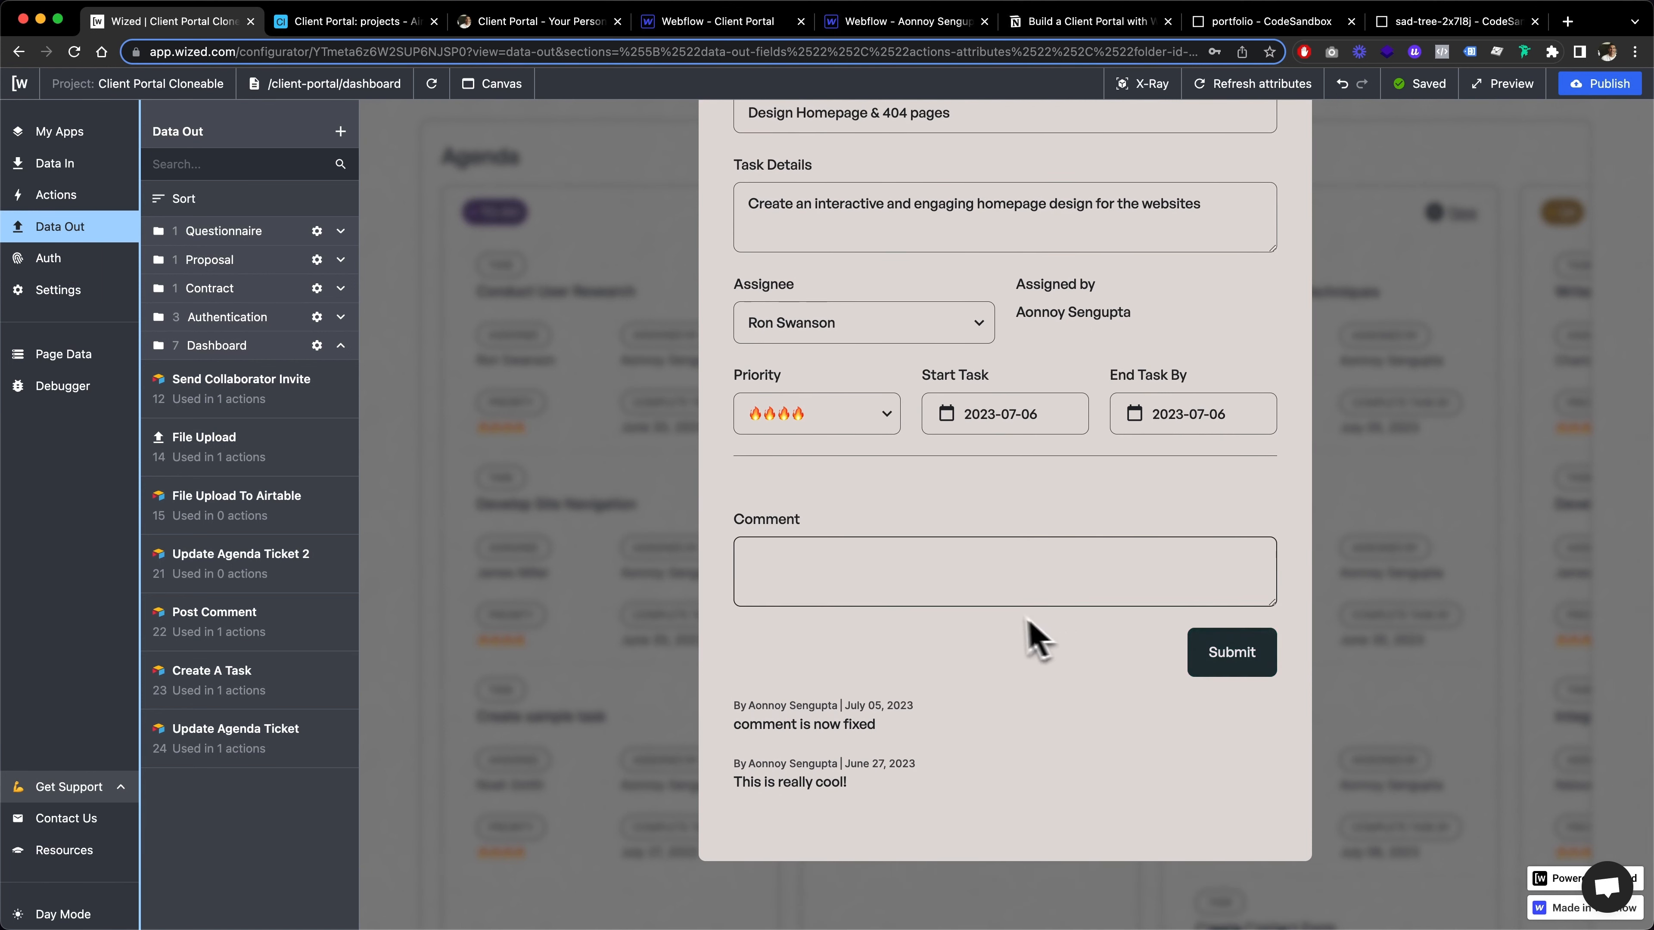
{"action": "scroll", "coordinate": [1033, 636], "scroll_direction": "up", "scroll_amount": 5}
{"action": "scroll", "coordinate": [1007, 632], "scroll_direction": "up", "scroll_amount": 2}
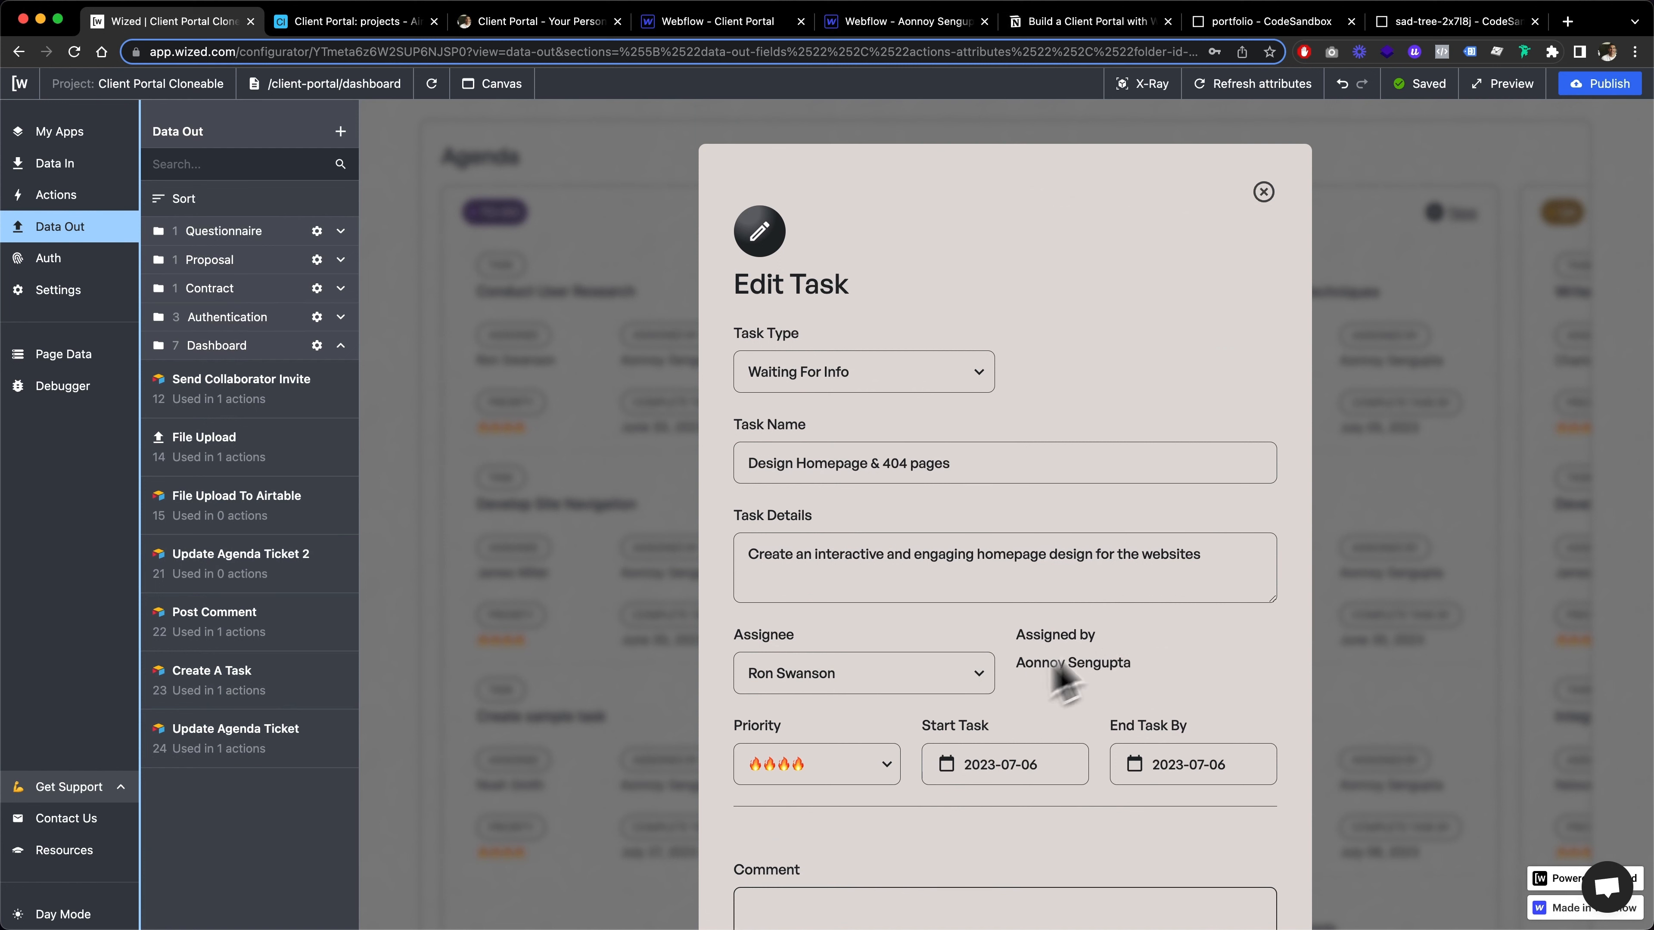
{"action": "scroll", "coordinate": [1042, 547], "scroll_direction": "down", "scroll_amount": 2}
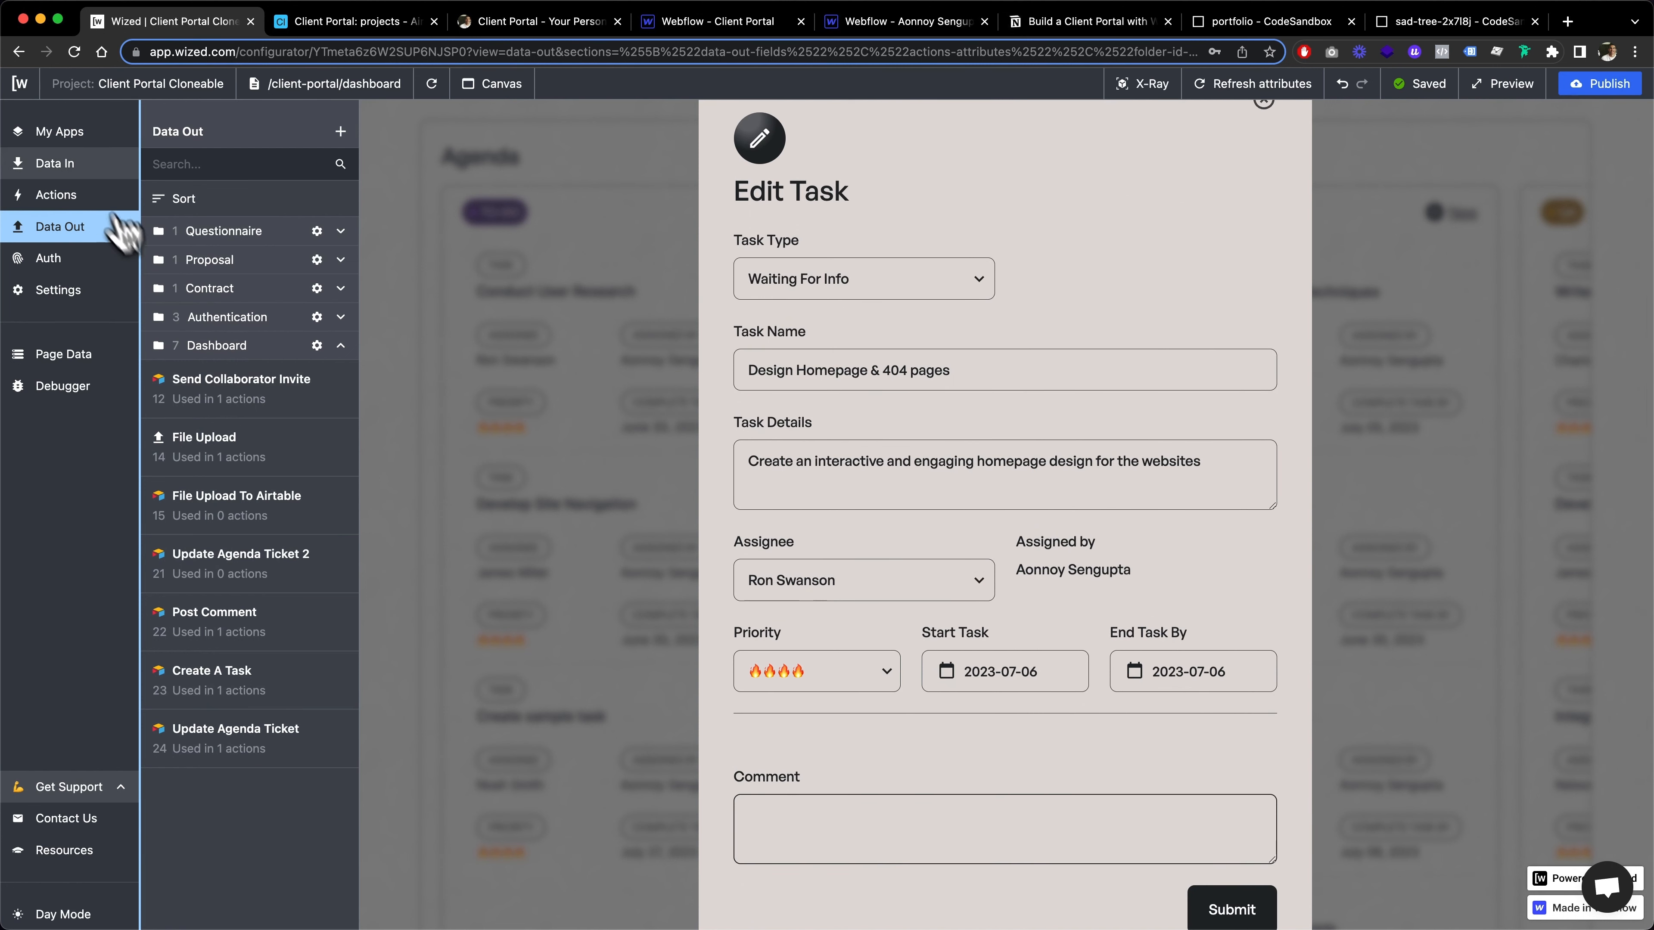
{"action": "left_click", "coordinate": [80, 167]}
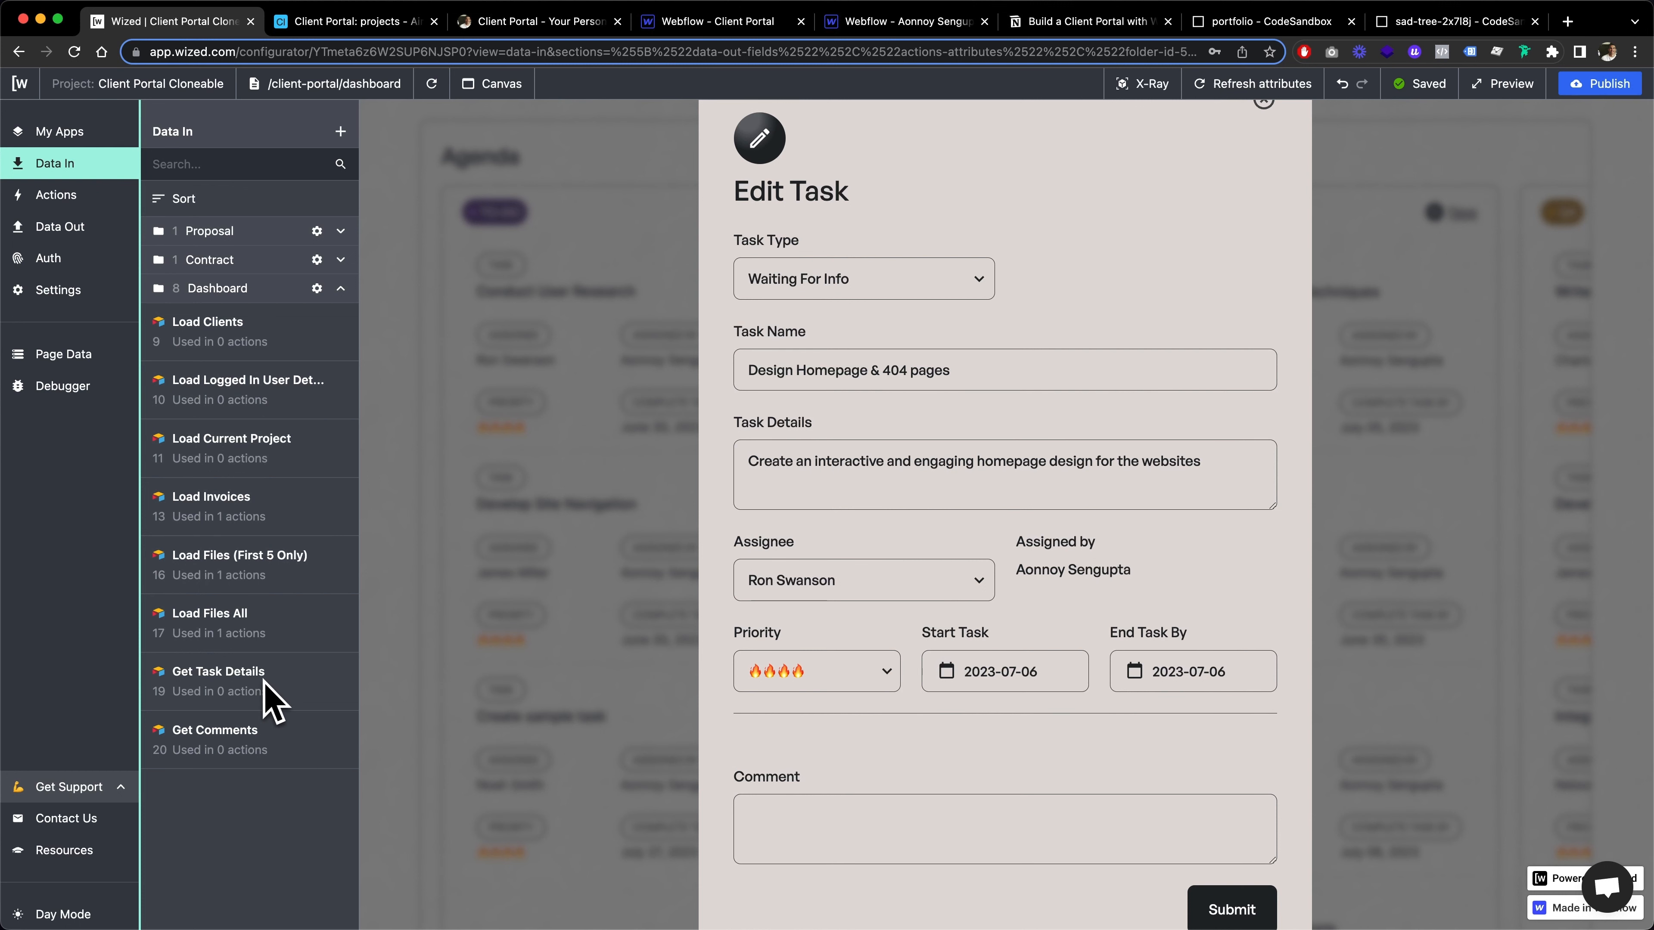
Post the comment "this is a sample comment" on the Design Homepage & 404 pages task
{"action": "scroll", "coordinate": [1034, 528], "scroll_direction": "down", "scroll_amount": 2}
{"action": "left_click", "coordinate": [889, 735]}
{"action": "scroll", "coordinate": [834, 745], "scroll_direction": "down", "scroll_amount": 3}
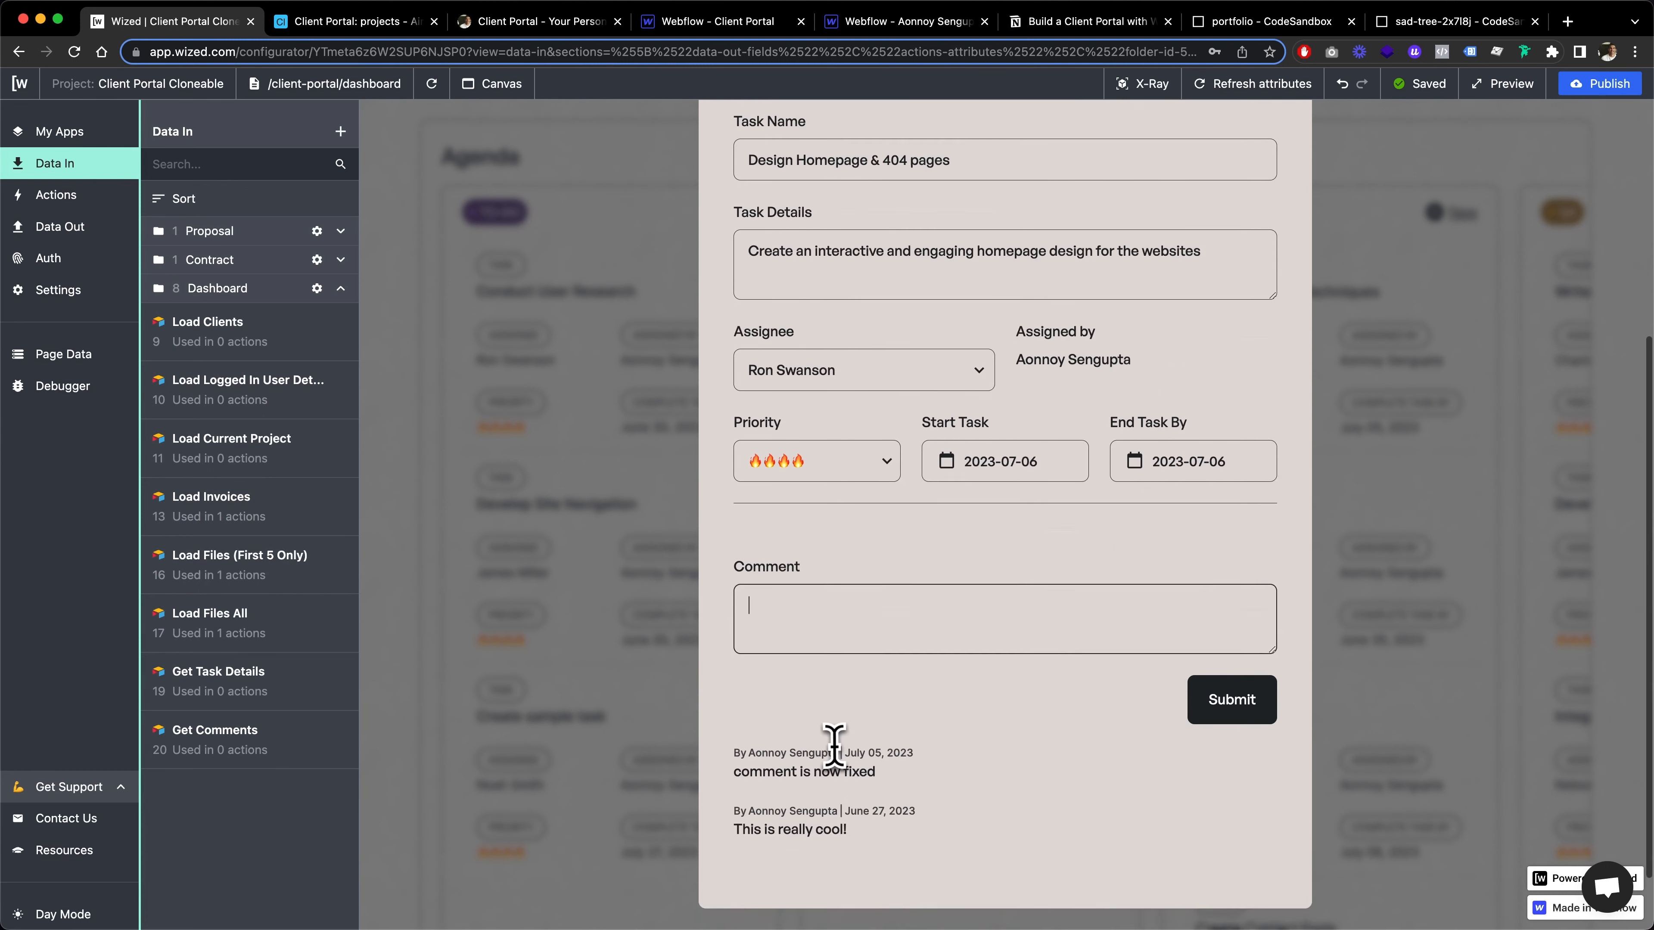
{"action": "scroll", "coordinate": [834, 745], "scroll_direction": "down", "scroll_amount": 1}
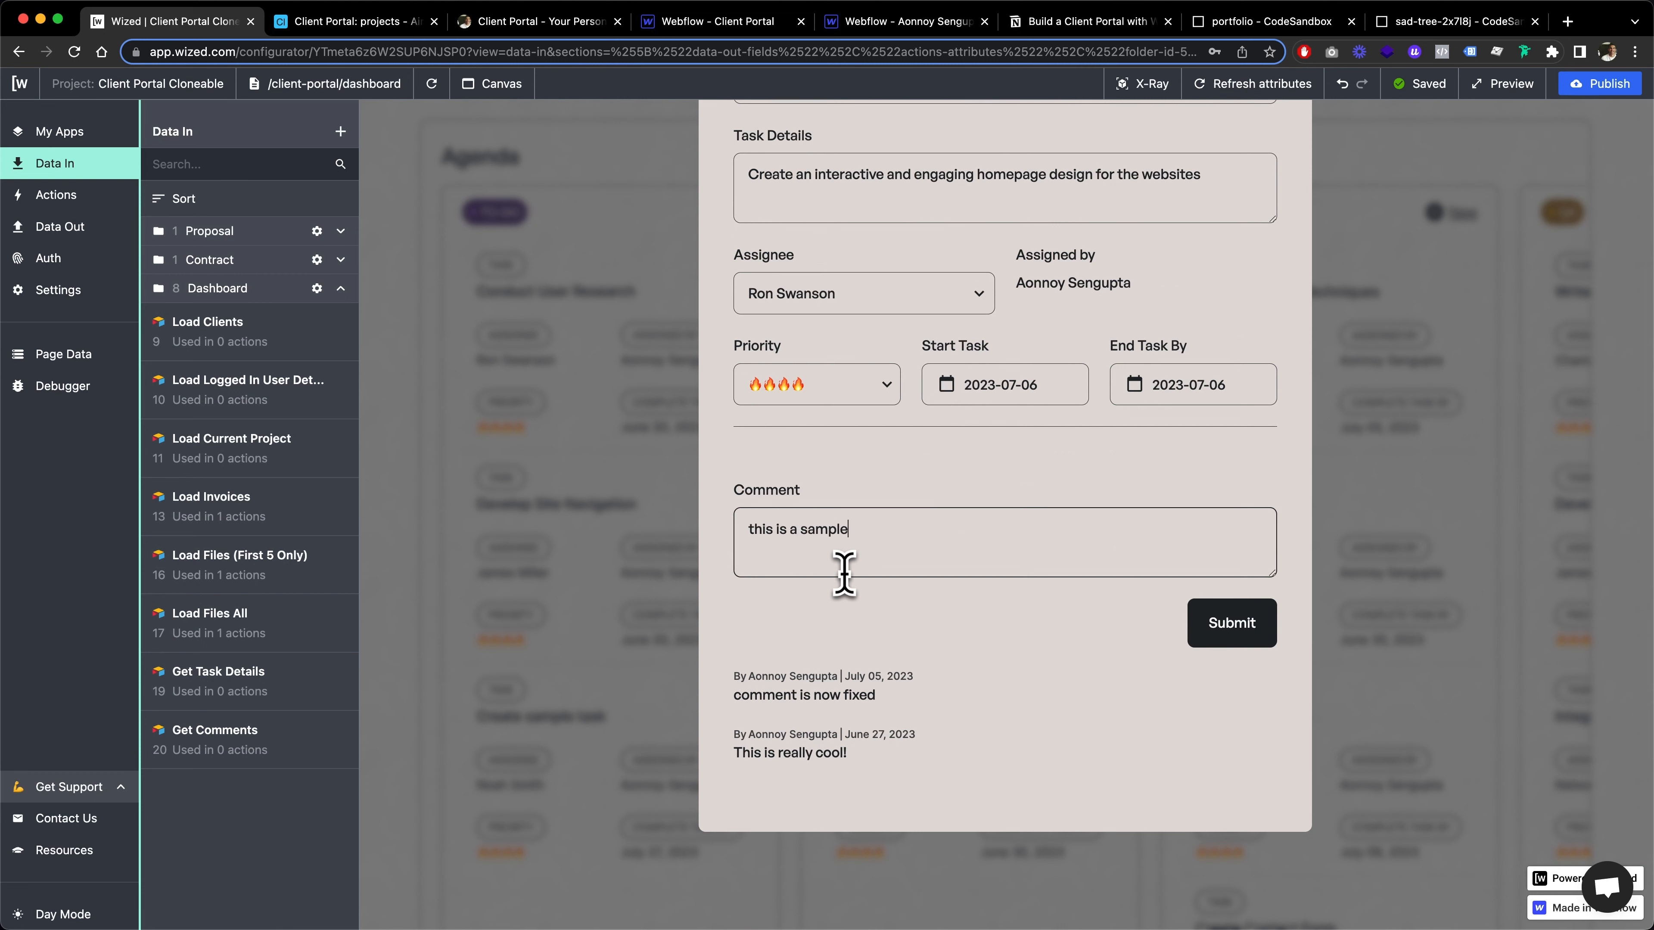
{"action": "type", "text": "this is a sample comment"}
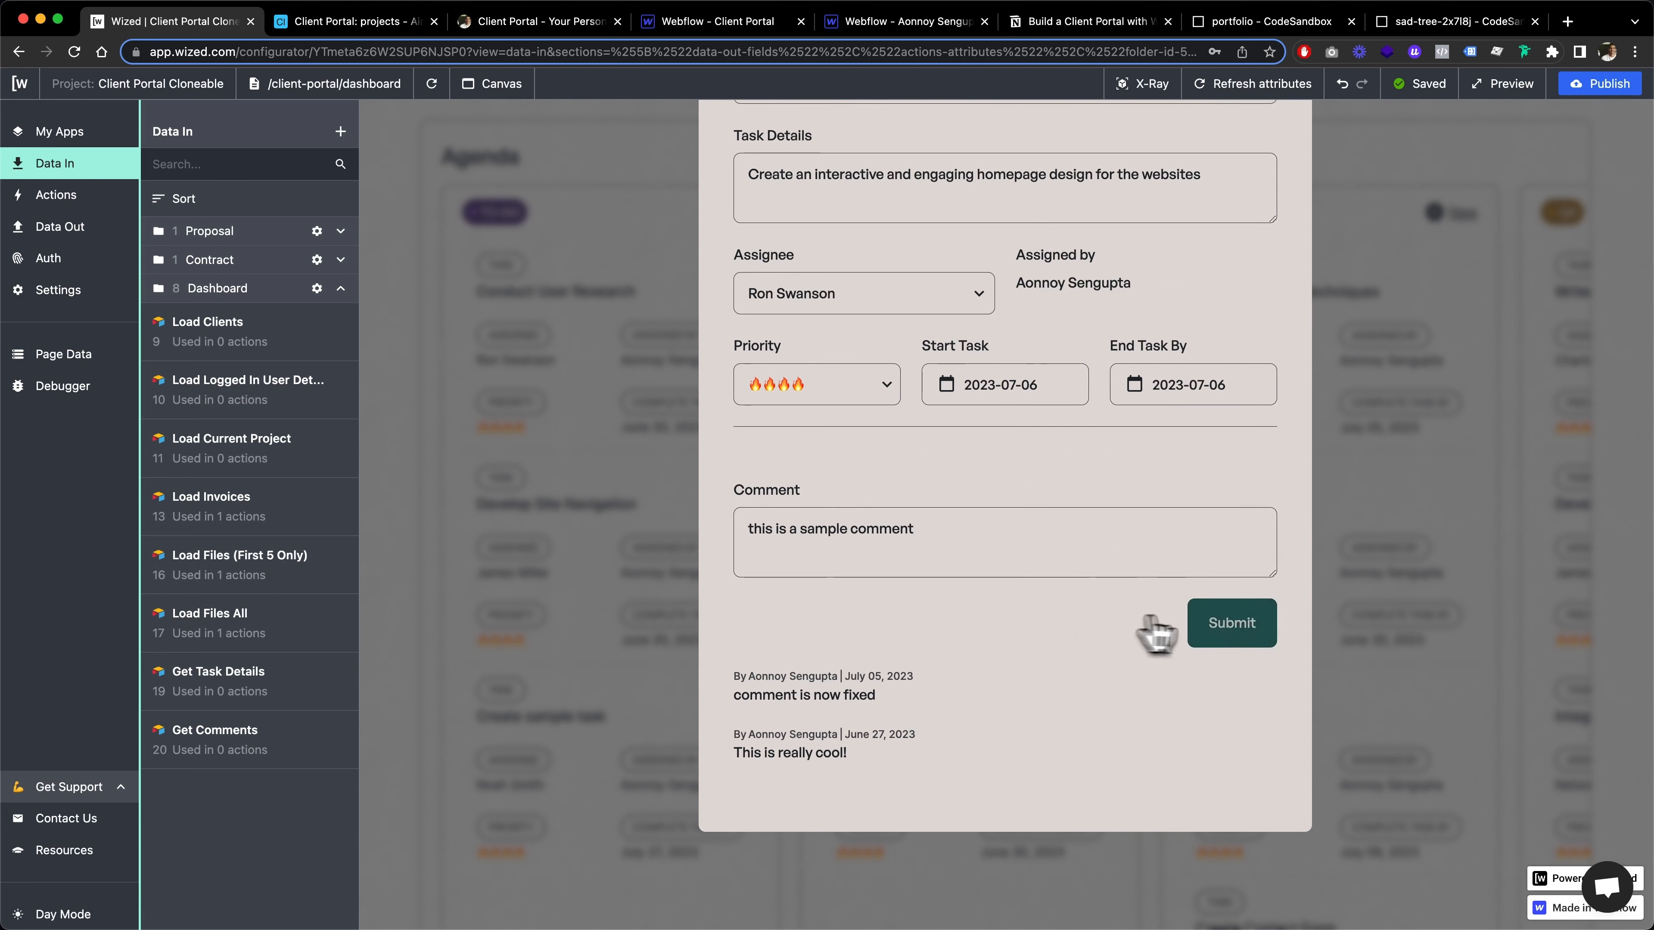
{"action": "left_click", "coordinate": [1193, 622]}
{"action": "scroll", "coordinate": [1071, 443], "scroll_direction": "down", "scroll_amount": 6}
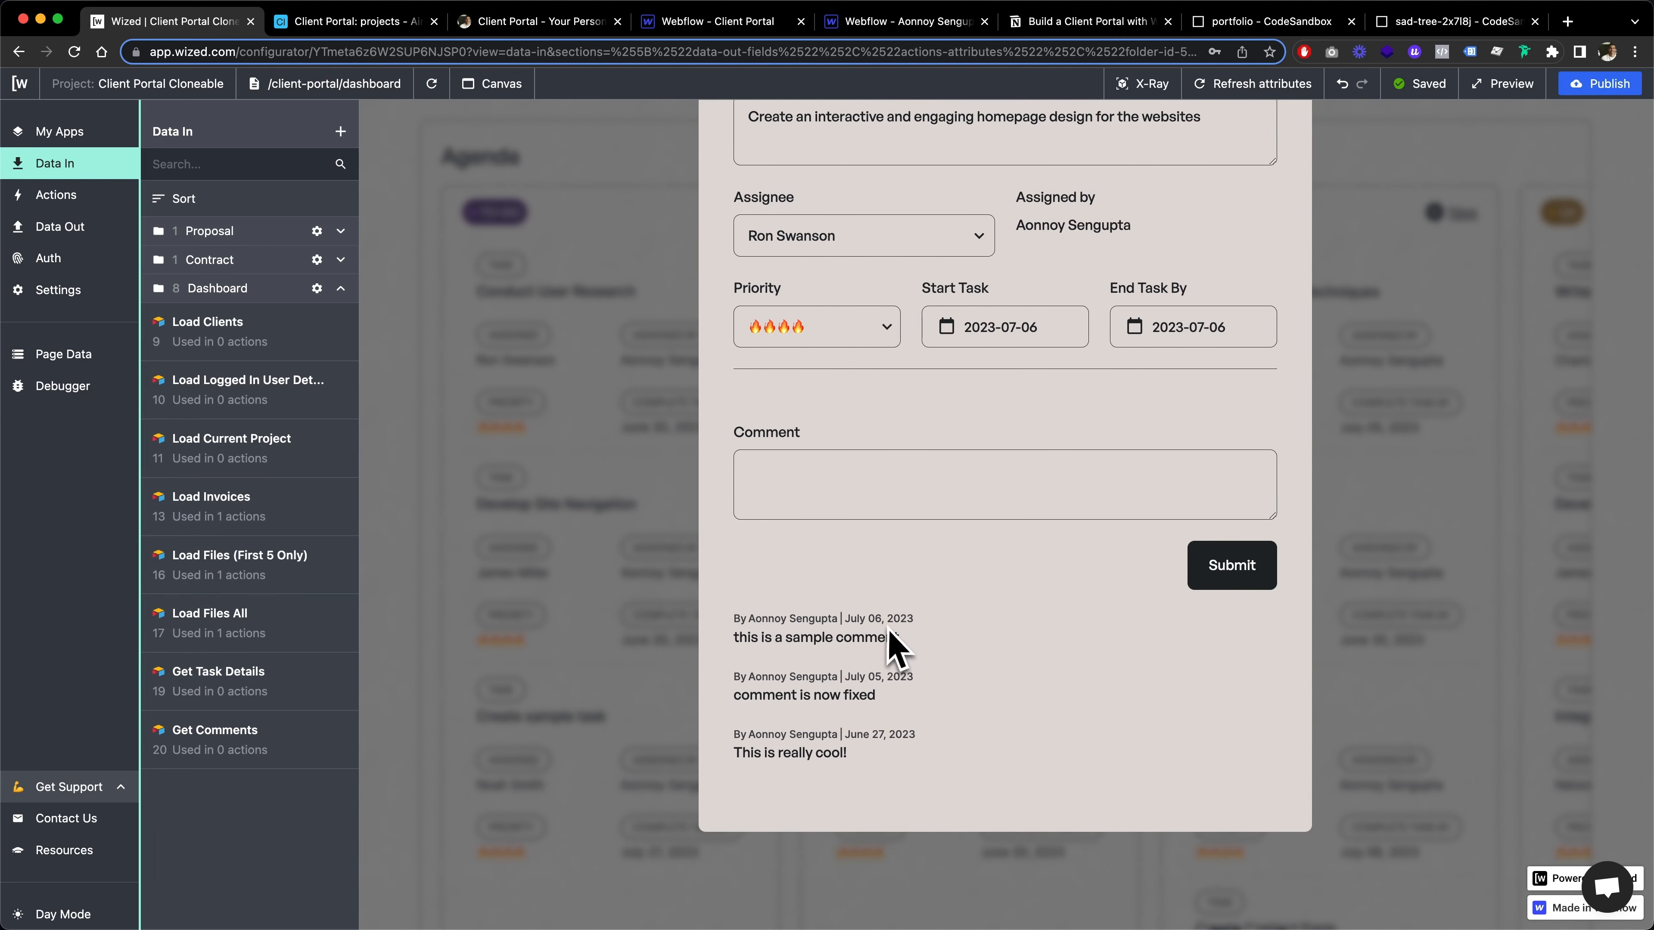
Open the Create A Task request and review the values mapped to its Airtable fields
{"action": "scroll", "coordinate": [916, 668], "scroll_direction": "up", "scroll_amount": 5}
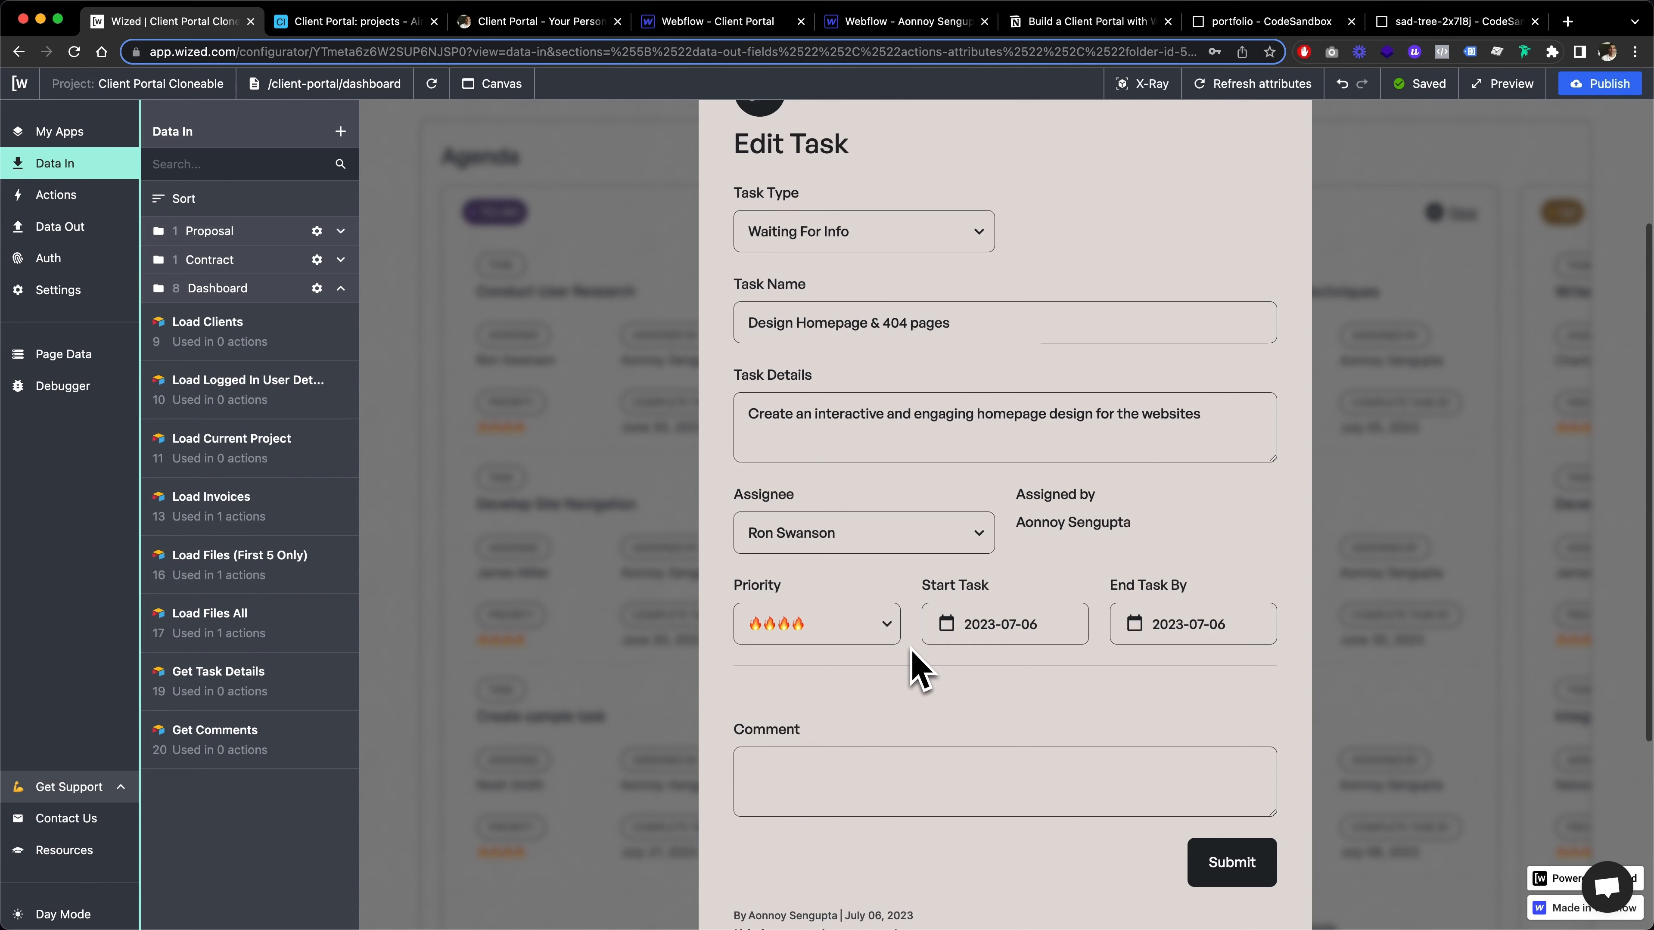
{"action": "double_click", "coordinate": [52, 163]}
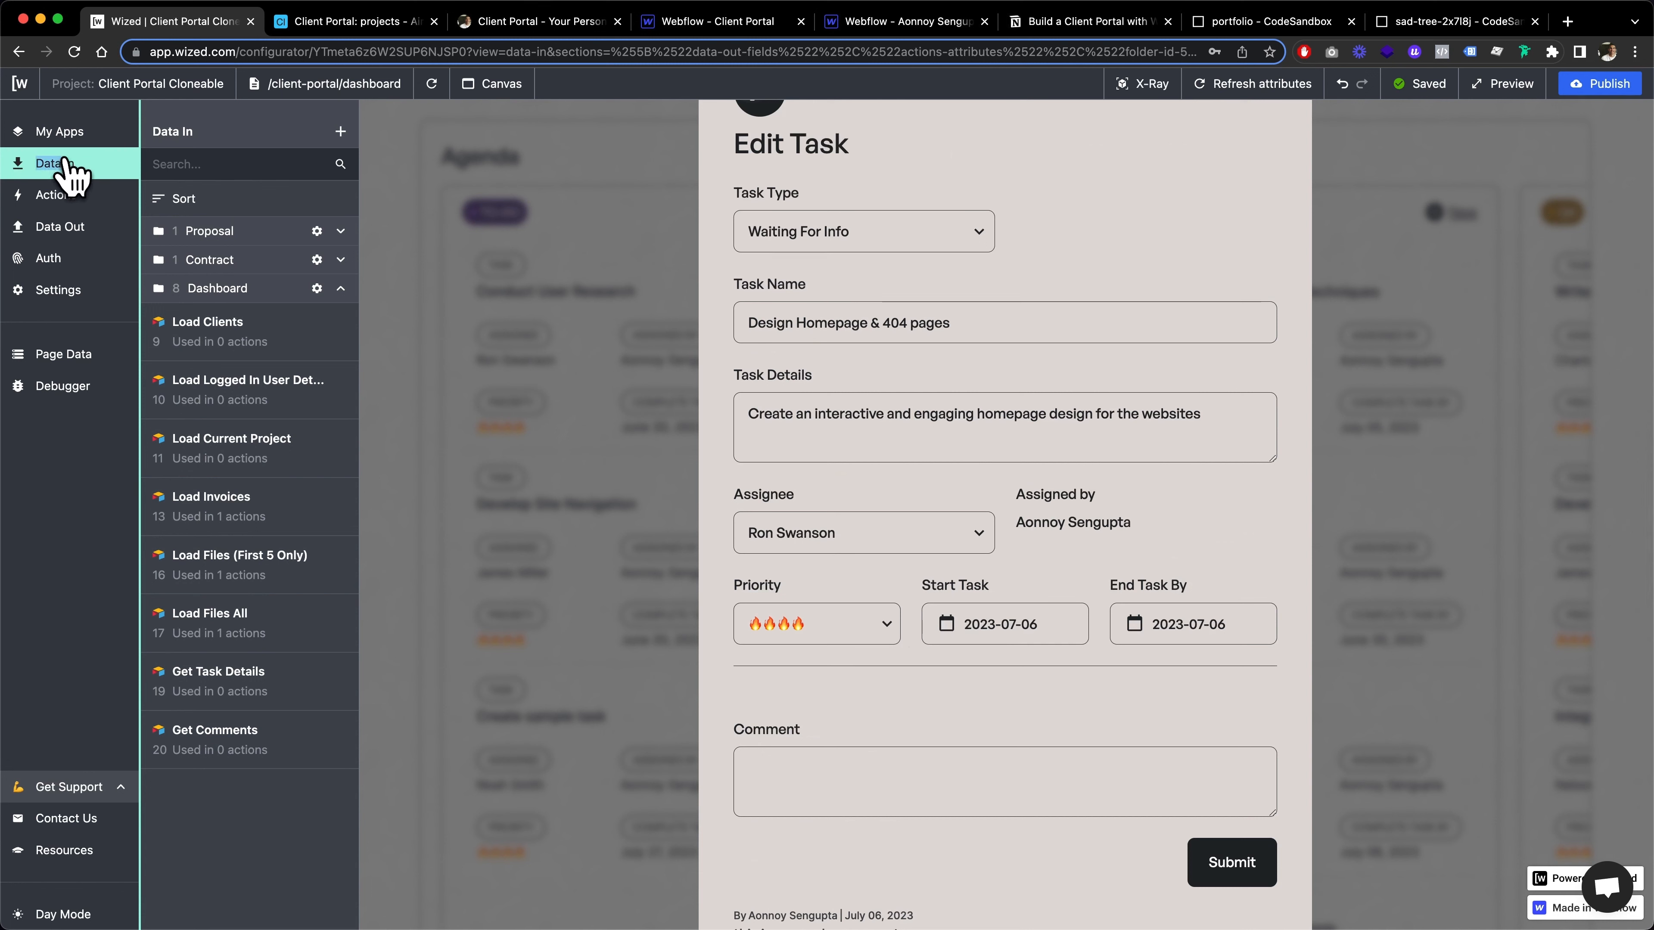
{"action": "left_click", "coordinate": [88, 227]}
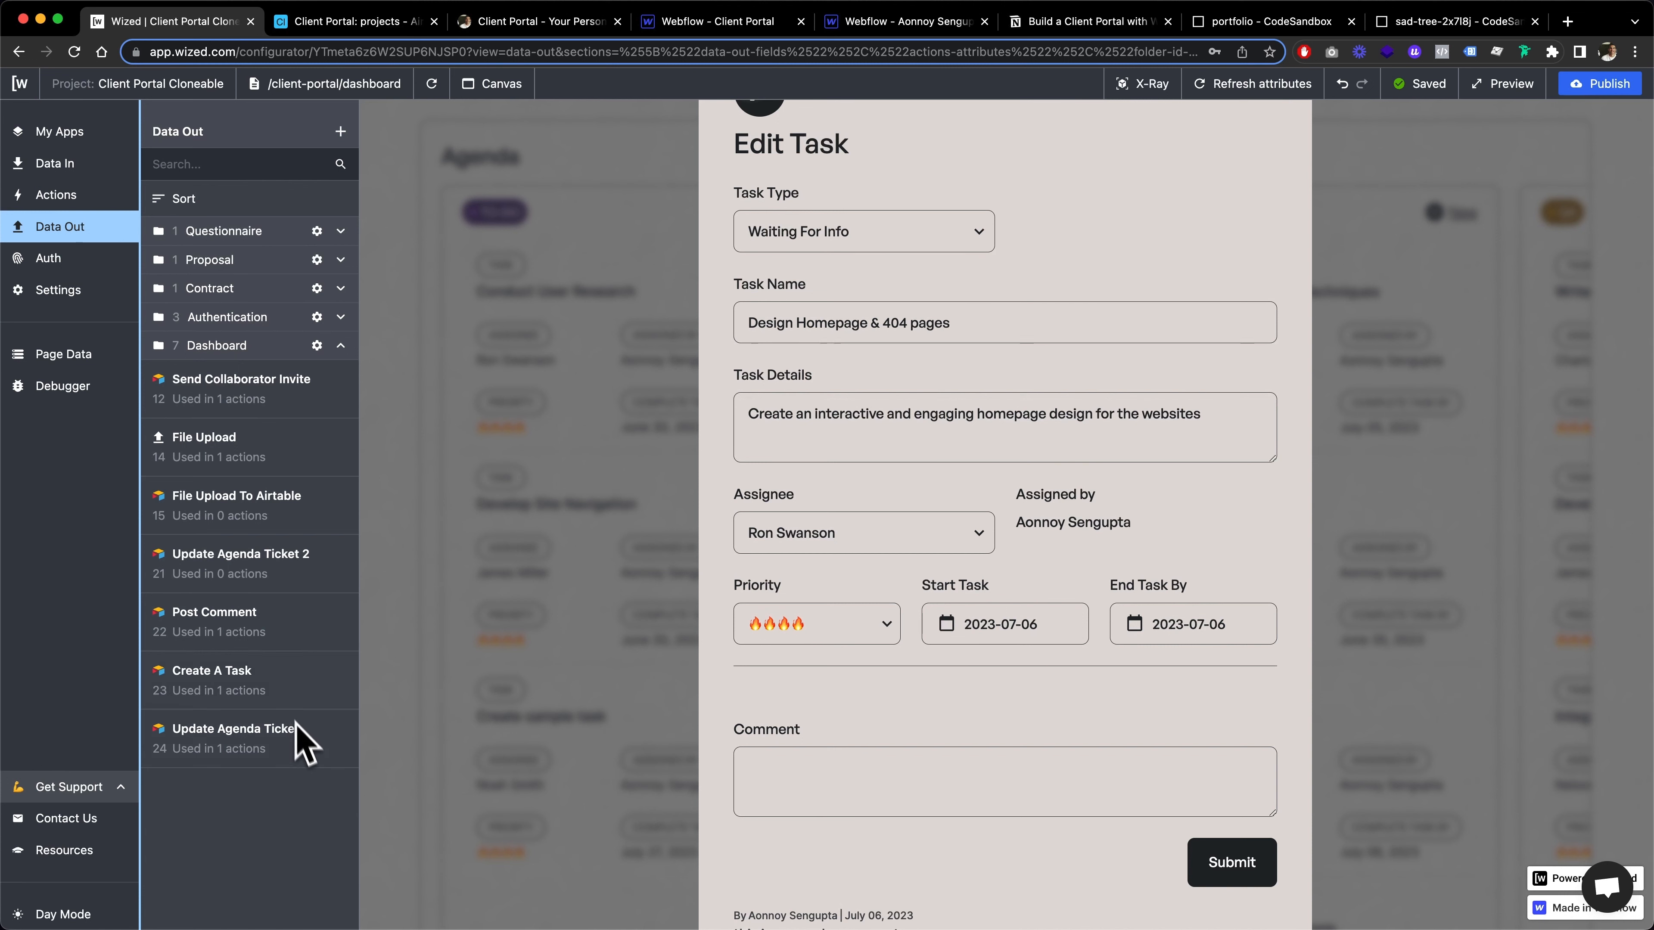
{"action": "left_click", "coordinate": [299, 648]}
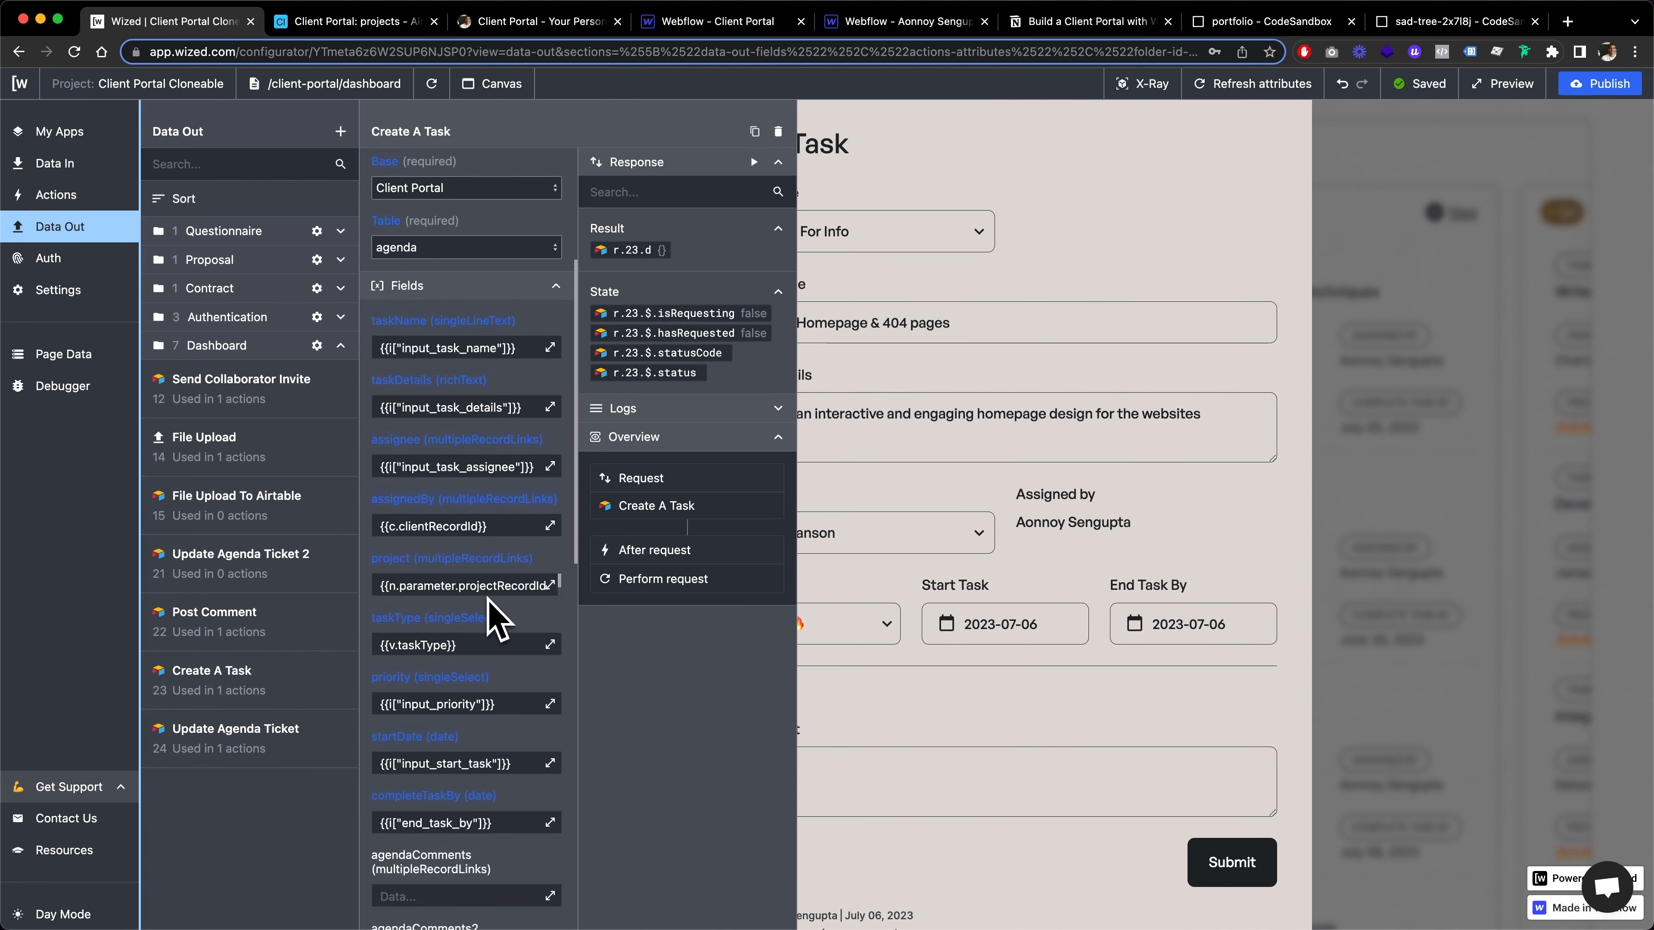
{"action": "scroll", "coordinate": [497, 622], "scroll_direction": "down", "scroll_amount": 1}
Close the Edit Task form and preview the Create New Task form from the Waiting For Info and Doing columns
{"action": "left_click", "coordinate": [1262, 250]}
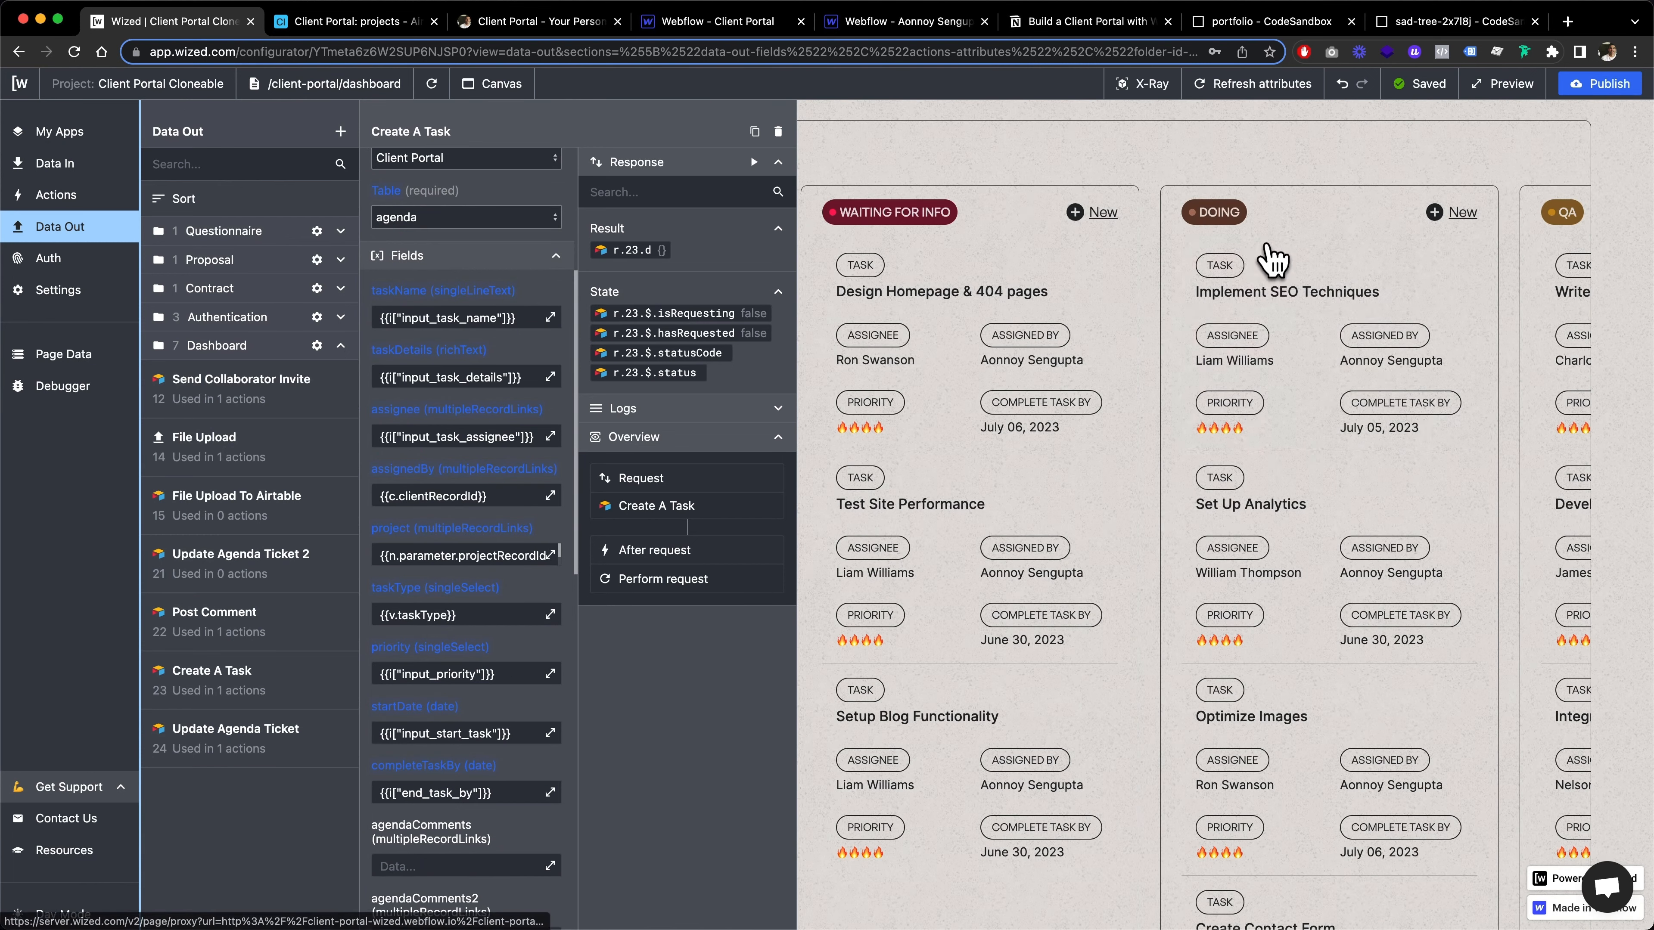
{"action": "left_click", "coordinate": [1100, 215]}
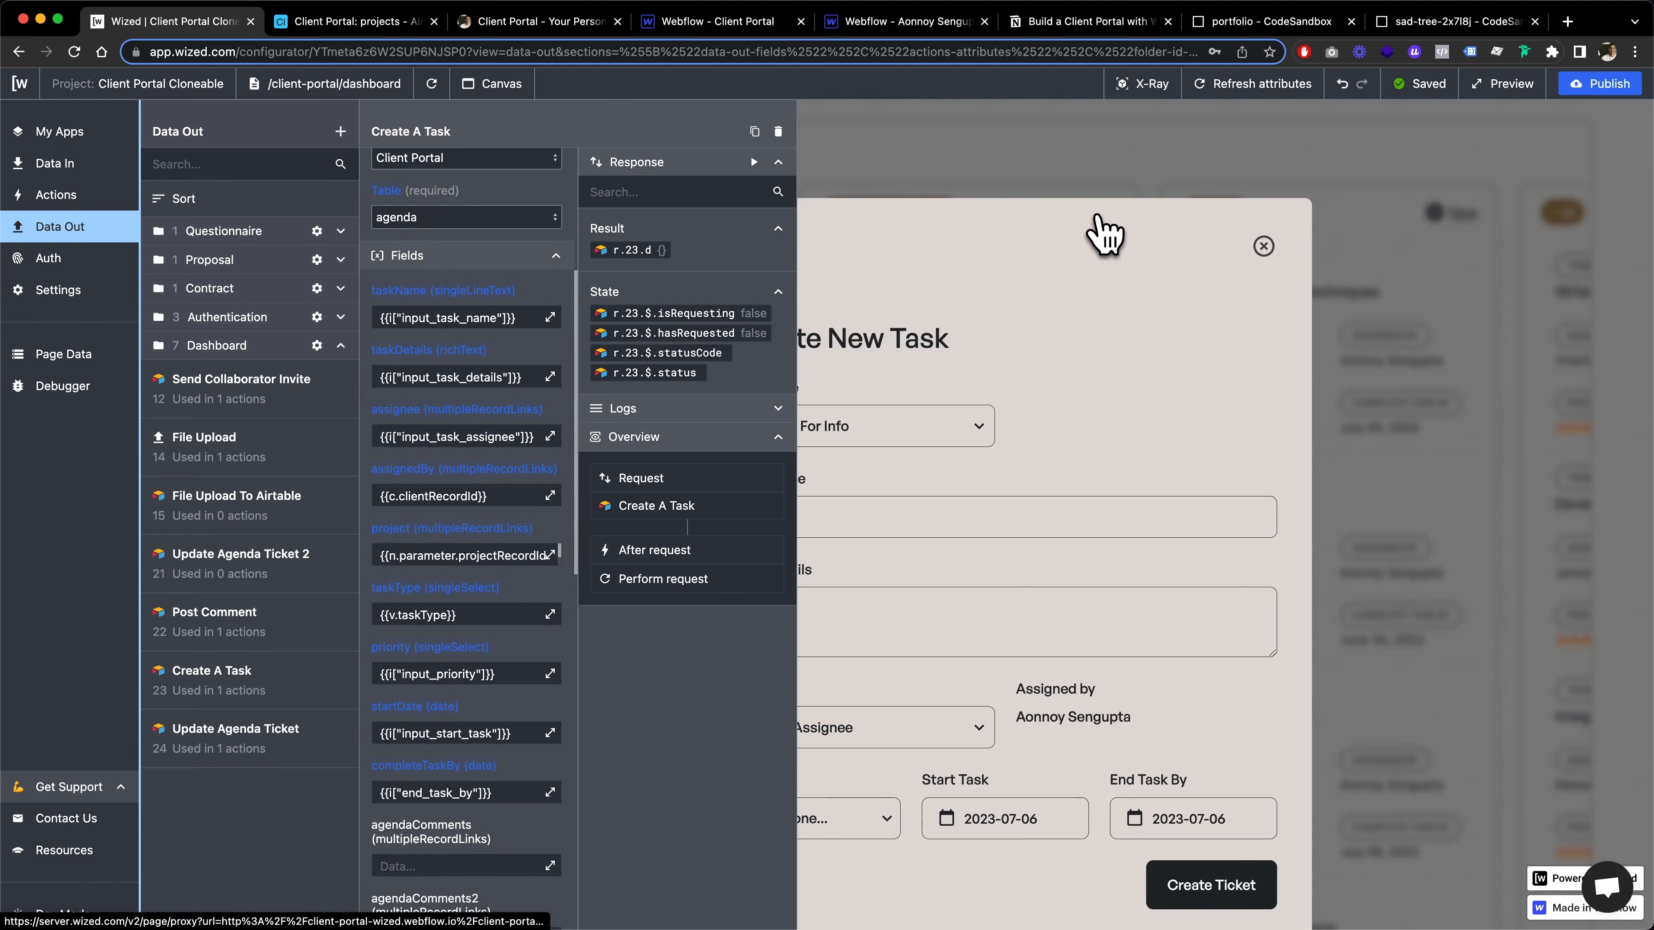
{"action": "left_click", "coordinate": [1263, 246]}
{"action": "left_click", "coordinate": [1445, 220]}
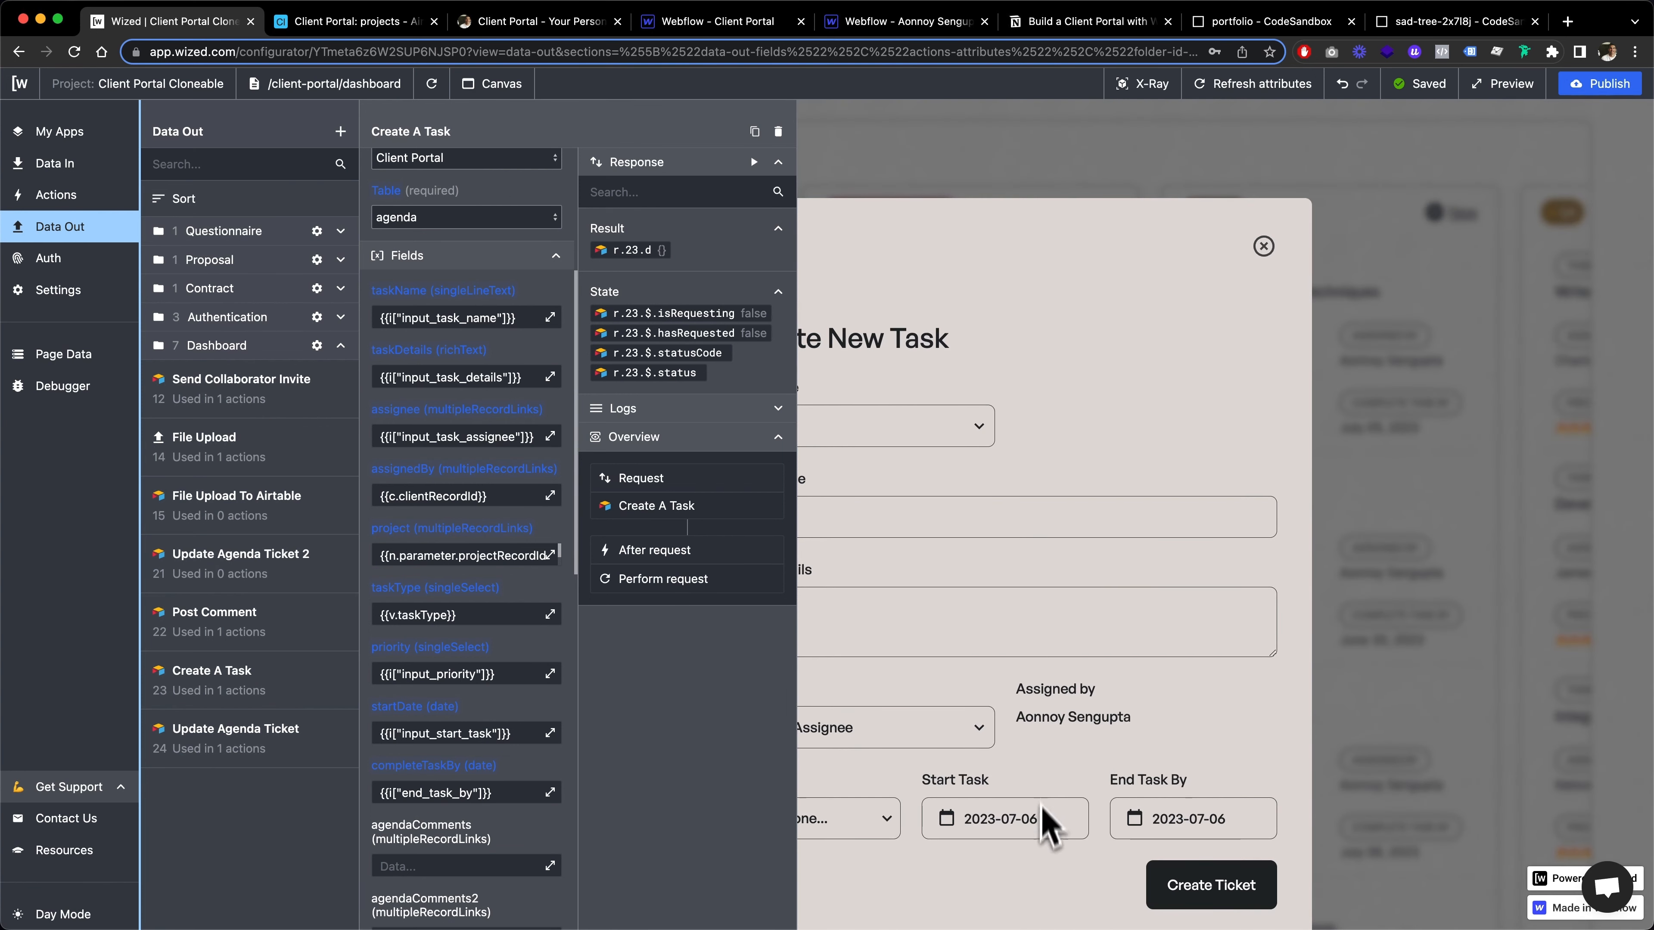
{"action": "scroll", "coordinate": [1043, 811], "scroll_direction": "down", "scroll_amount": 2}
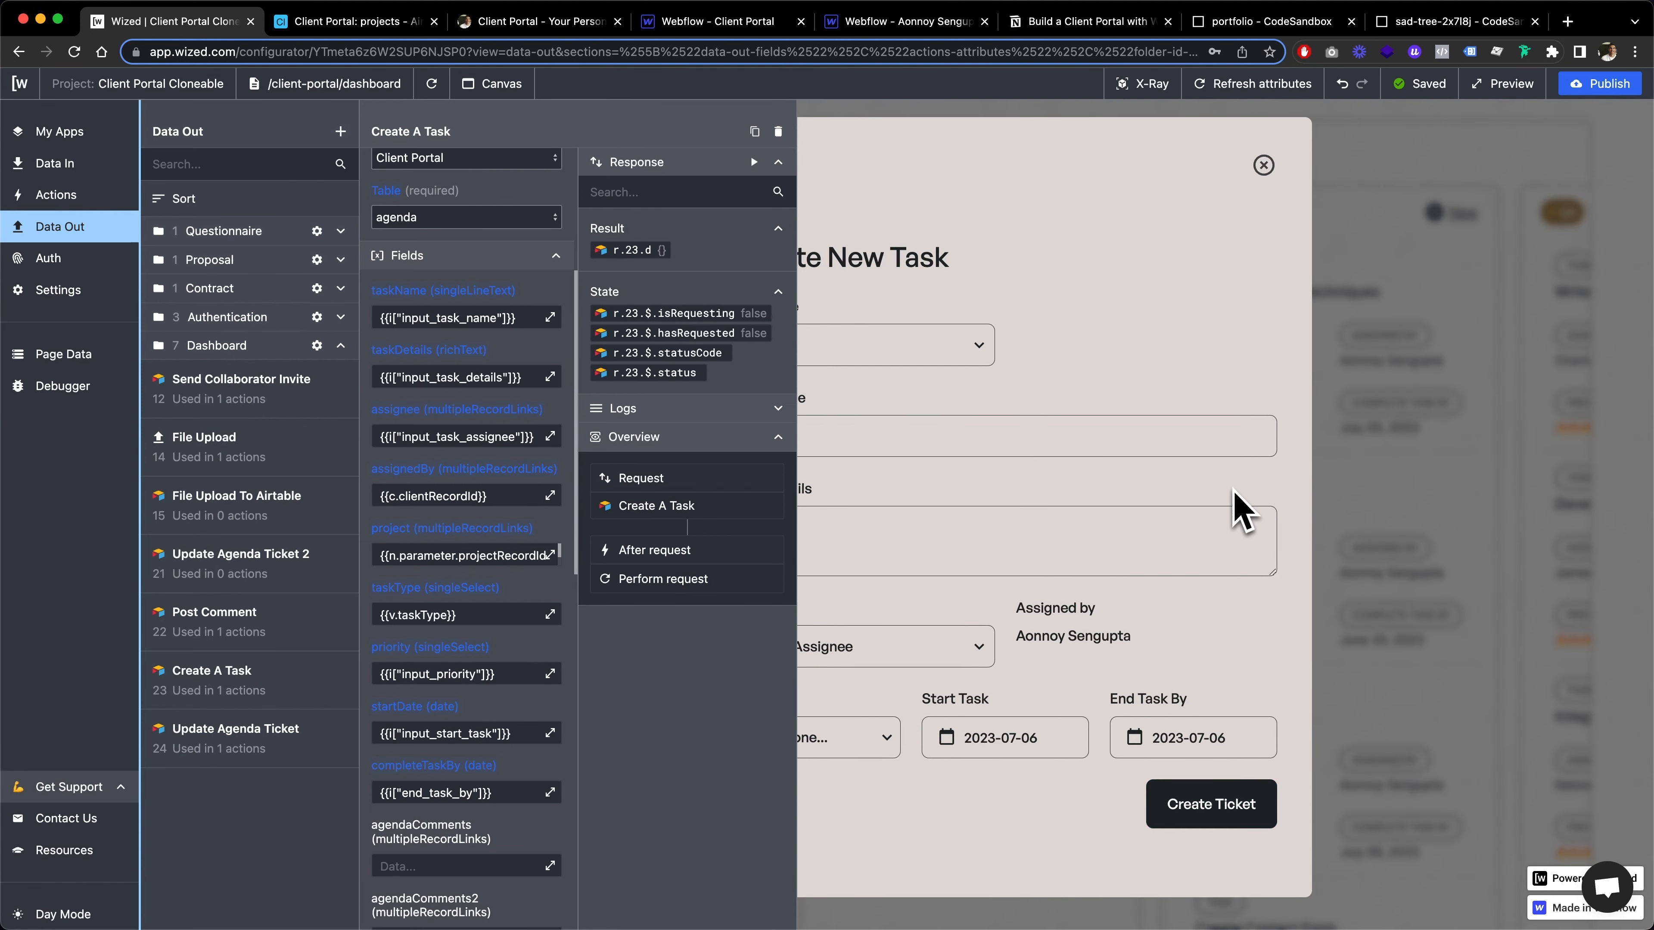
{"action": "scroll", "coordinate": [1240, 511], "scroll_direction": "up", "scroll_amount": 2}
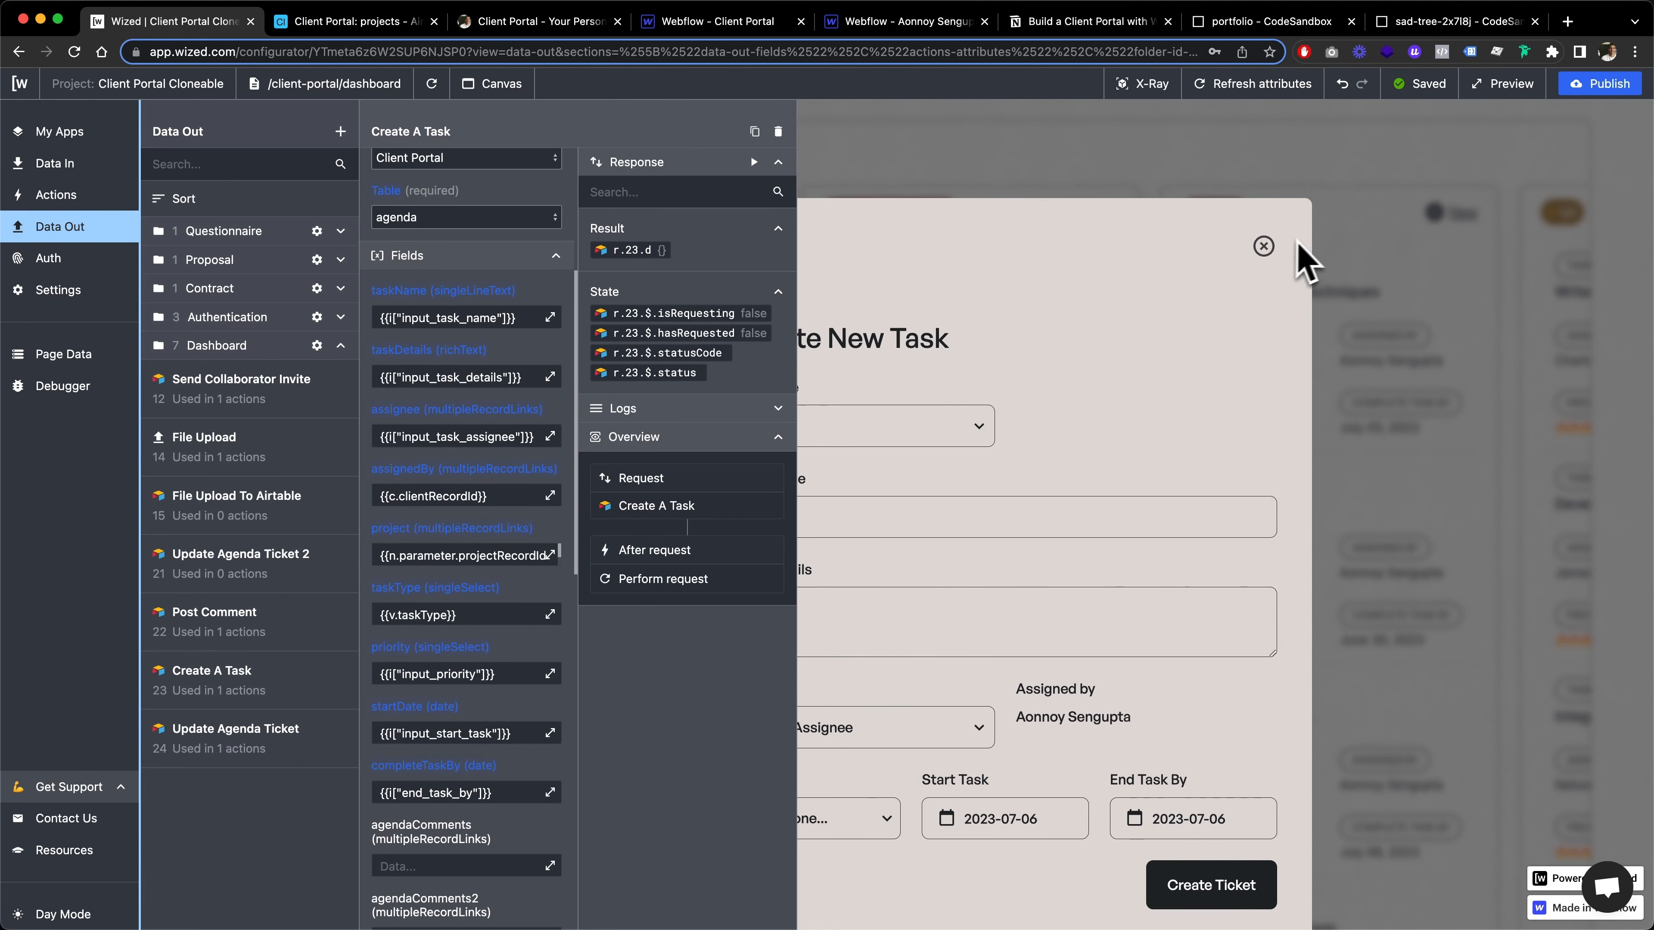
{"action": "left_click", "coordinate": [1264, 248]}
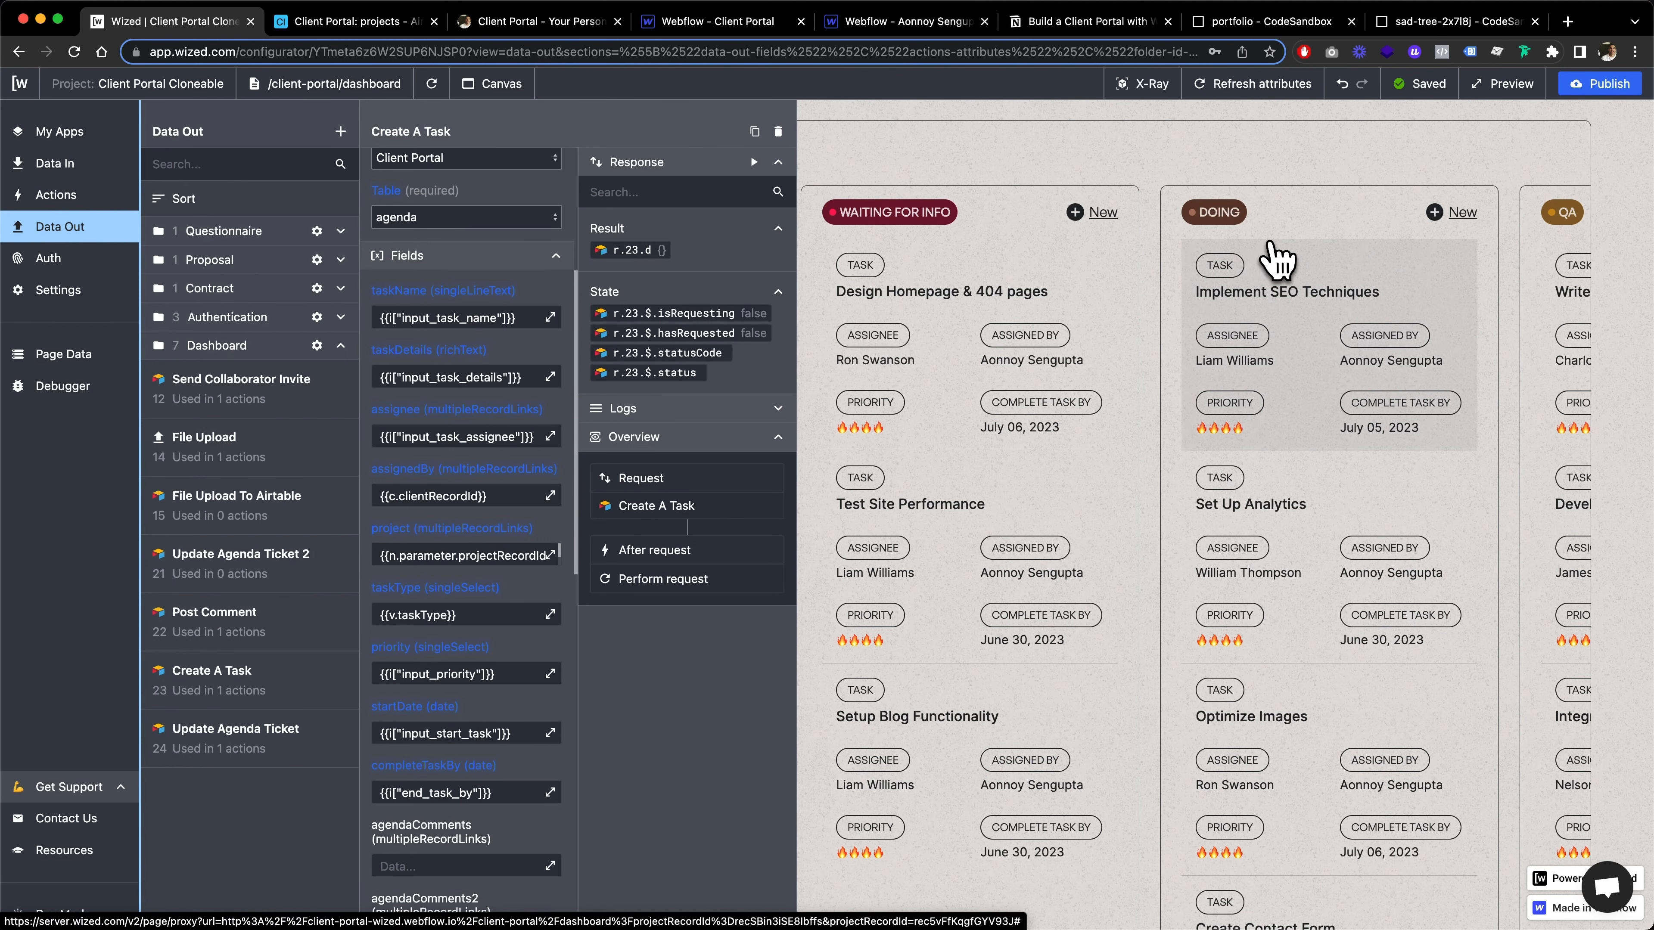
Close the Create A Task request and bring up the list of actions alongside the Agenda board
{"action": "scroll", "coordinate": [550, 555], "scroll_direction": "down", "scroll_amount": 1}
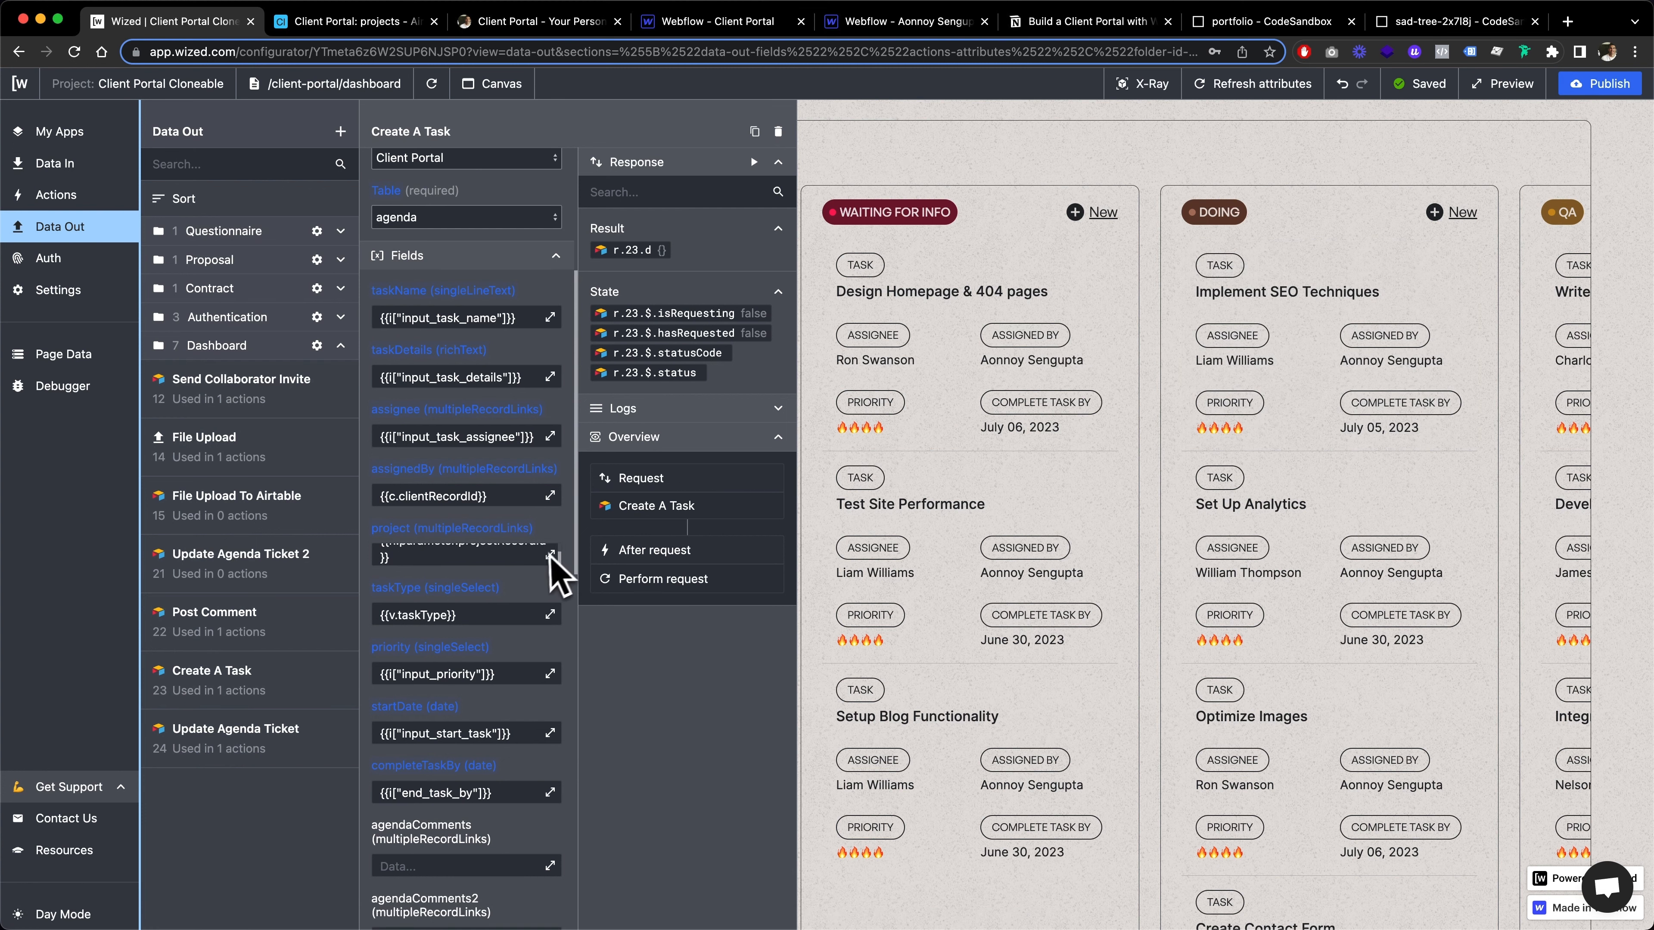
{"action": "left_click", "coordinate": [111, 231]}
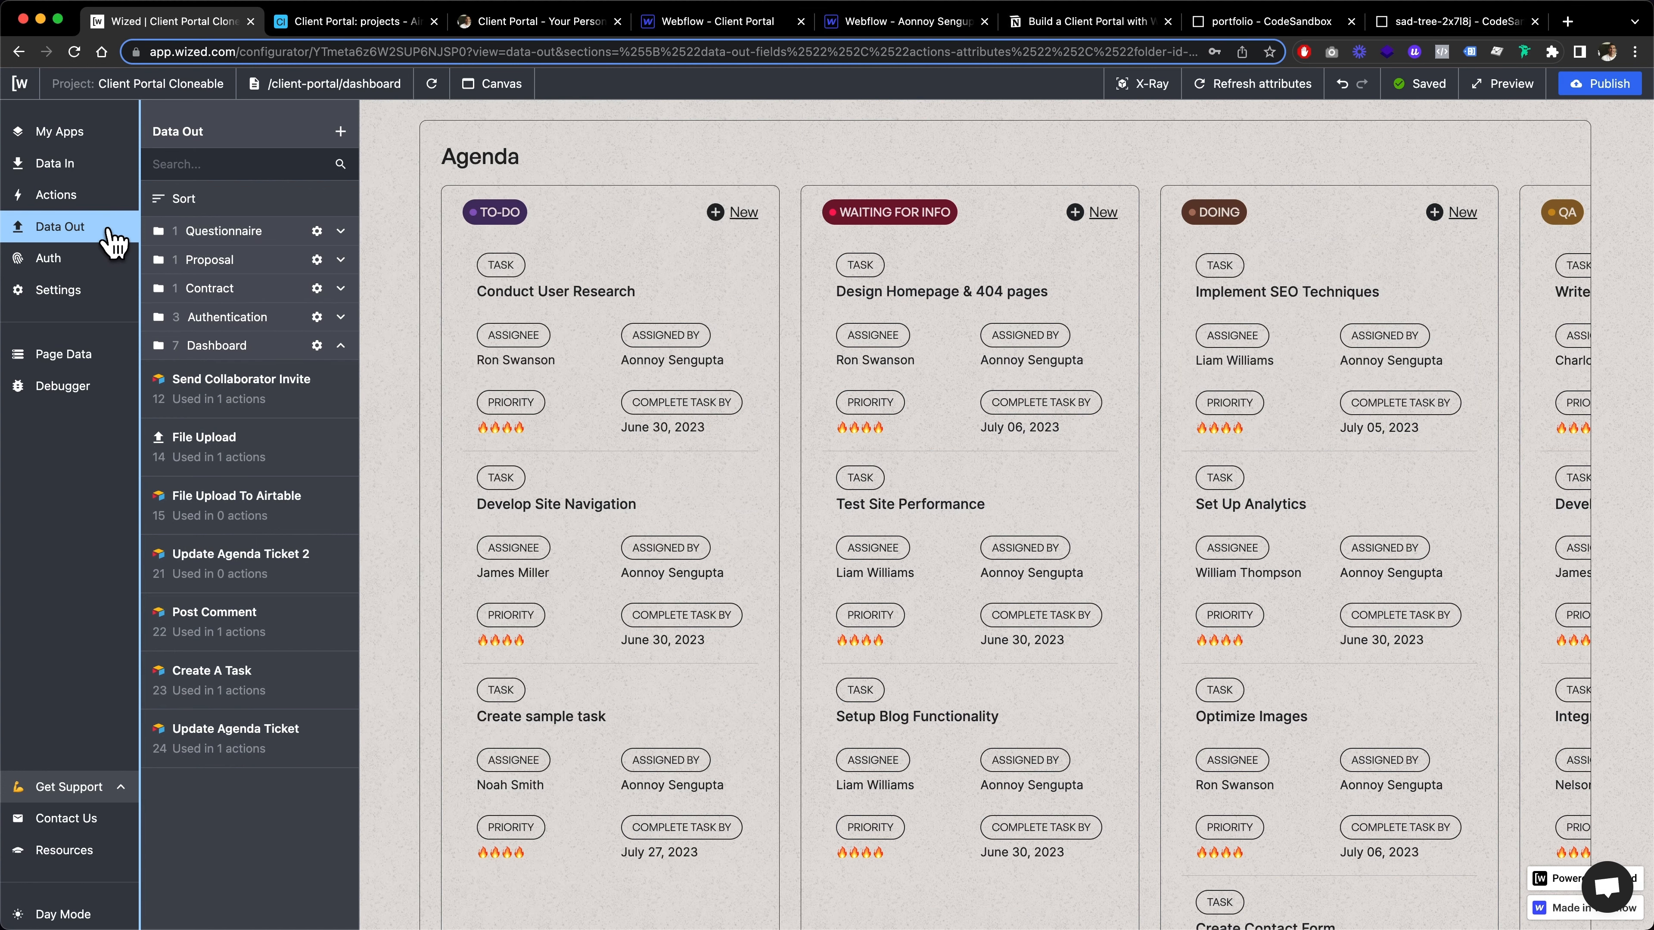
{"action": "left_click", "coordinate": [77, 198]}
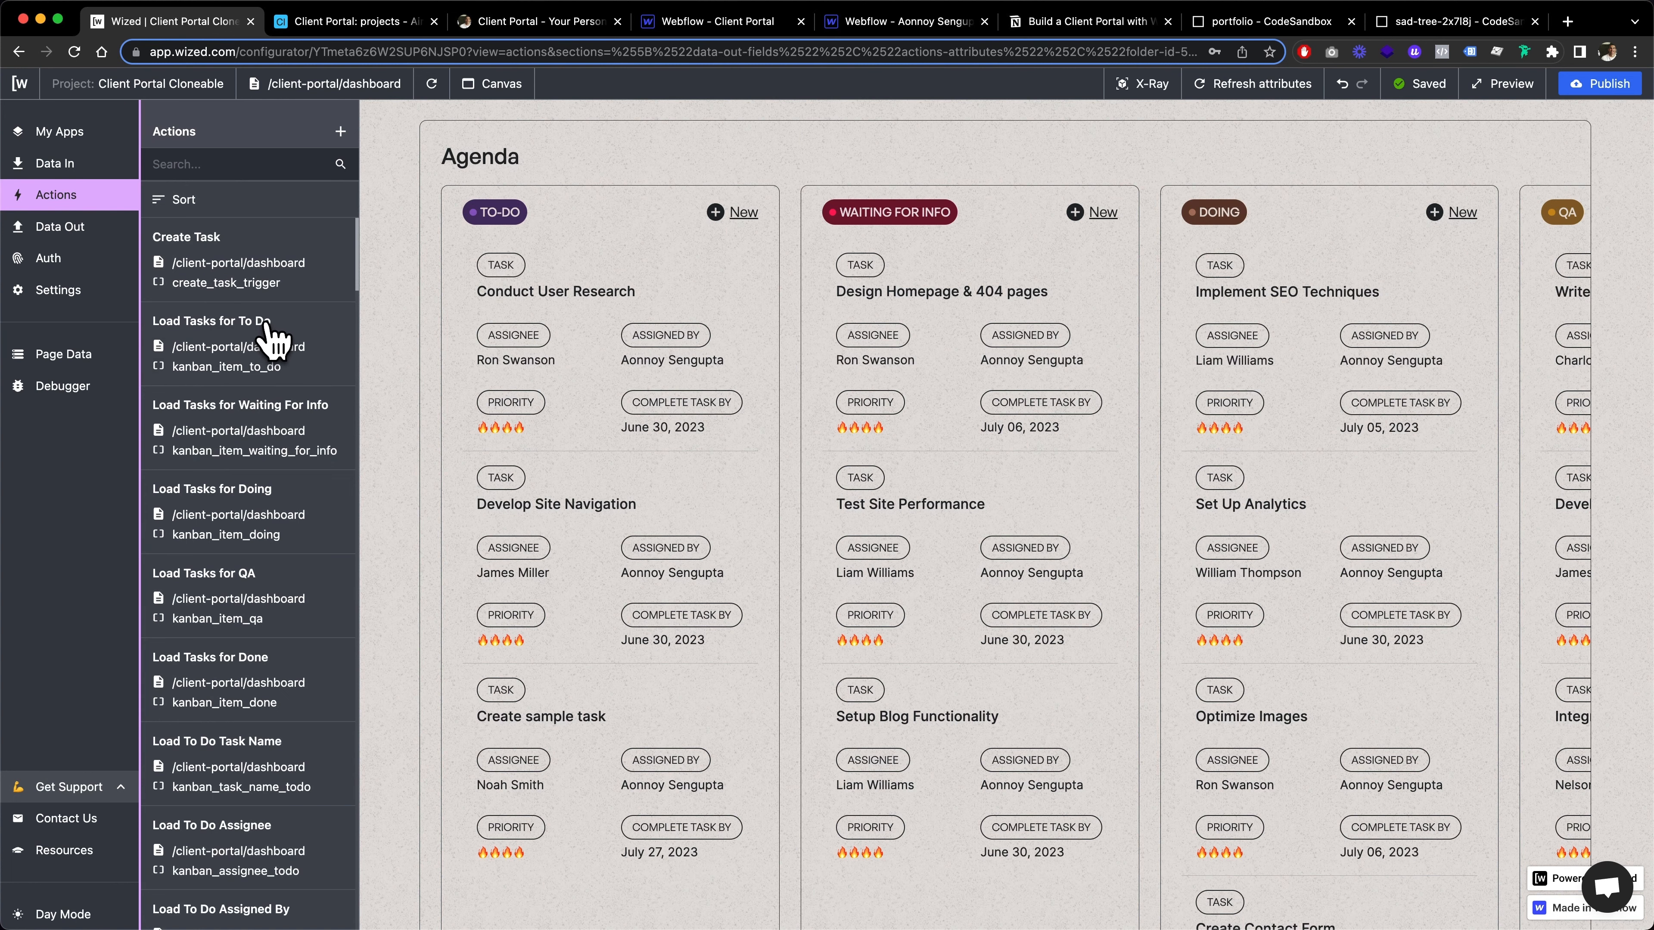
{"action": "scroll", "coordinate": [904, 424], "scroll_direction": "right", "scroll_amount": 10}
{"action": "scroll", "coordinate": [904, 424], "scroll_direction": "left", "scroll_amount": 10}
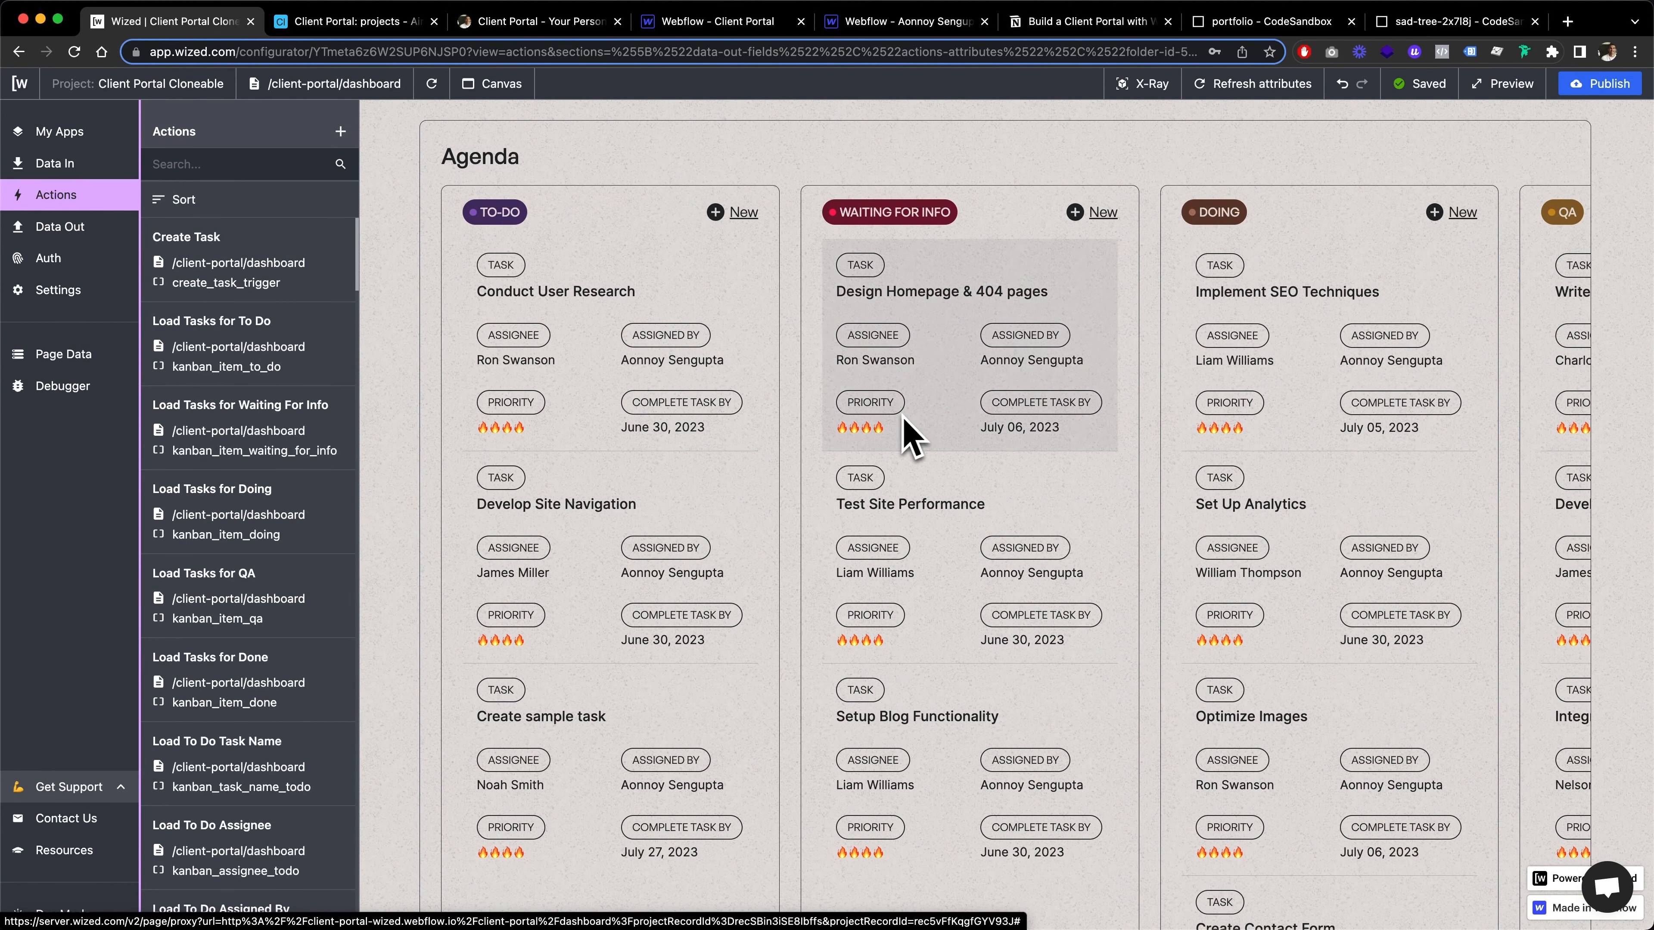
{"action": "scroll", "coordinate": [243, 414], "scroll_direction": "down", "scroll_amount": 3}
{"action": "scroll", "coordinate": [243, 384], "scroll_direction": "up", "scroll_amount": 3}
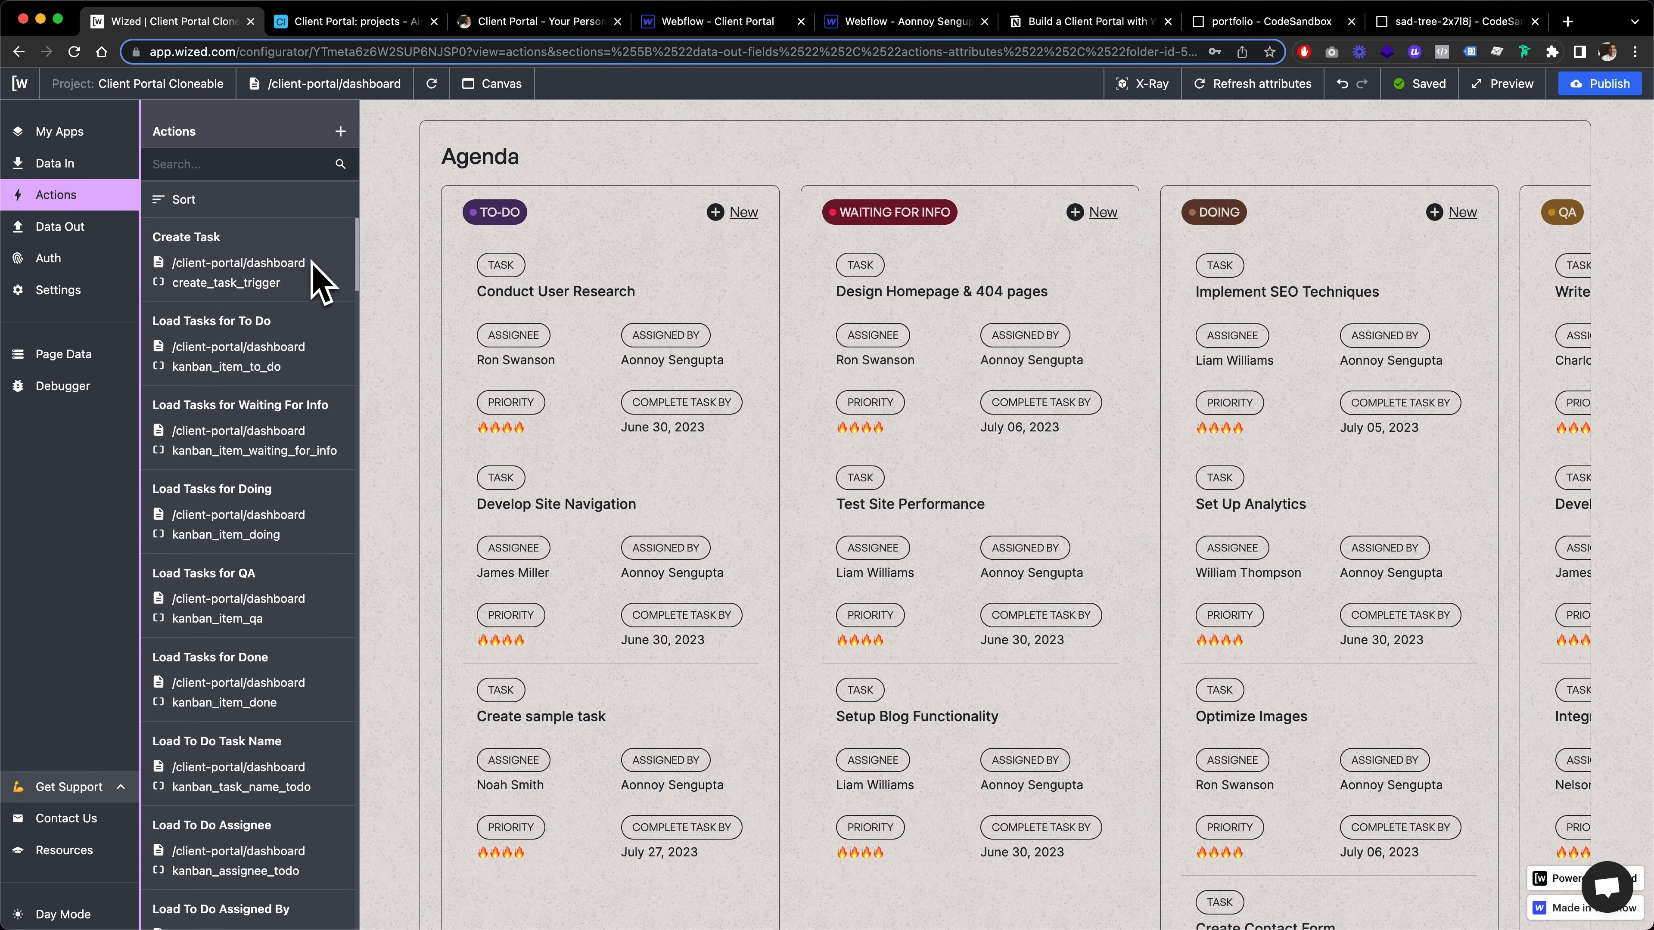
Look through the ungrouped dashboard actions from Create Task down to Post Comment, collapsing the Dashboard folder
{"action": "scroll", "coordinate": [288, 244], "scroll_direction": "down", "scroll_amount": 1}
{"action": "scroll", "coordinate": [286, 242], "scroll_direction": "up", "scroll_amount": 1}
{"action": "scroll", "coordinate": [266, 491], "scroll_direction": "down", "scroll_amount": 20}
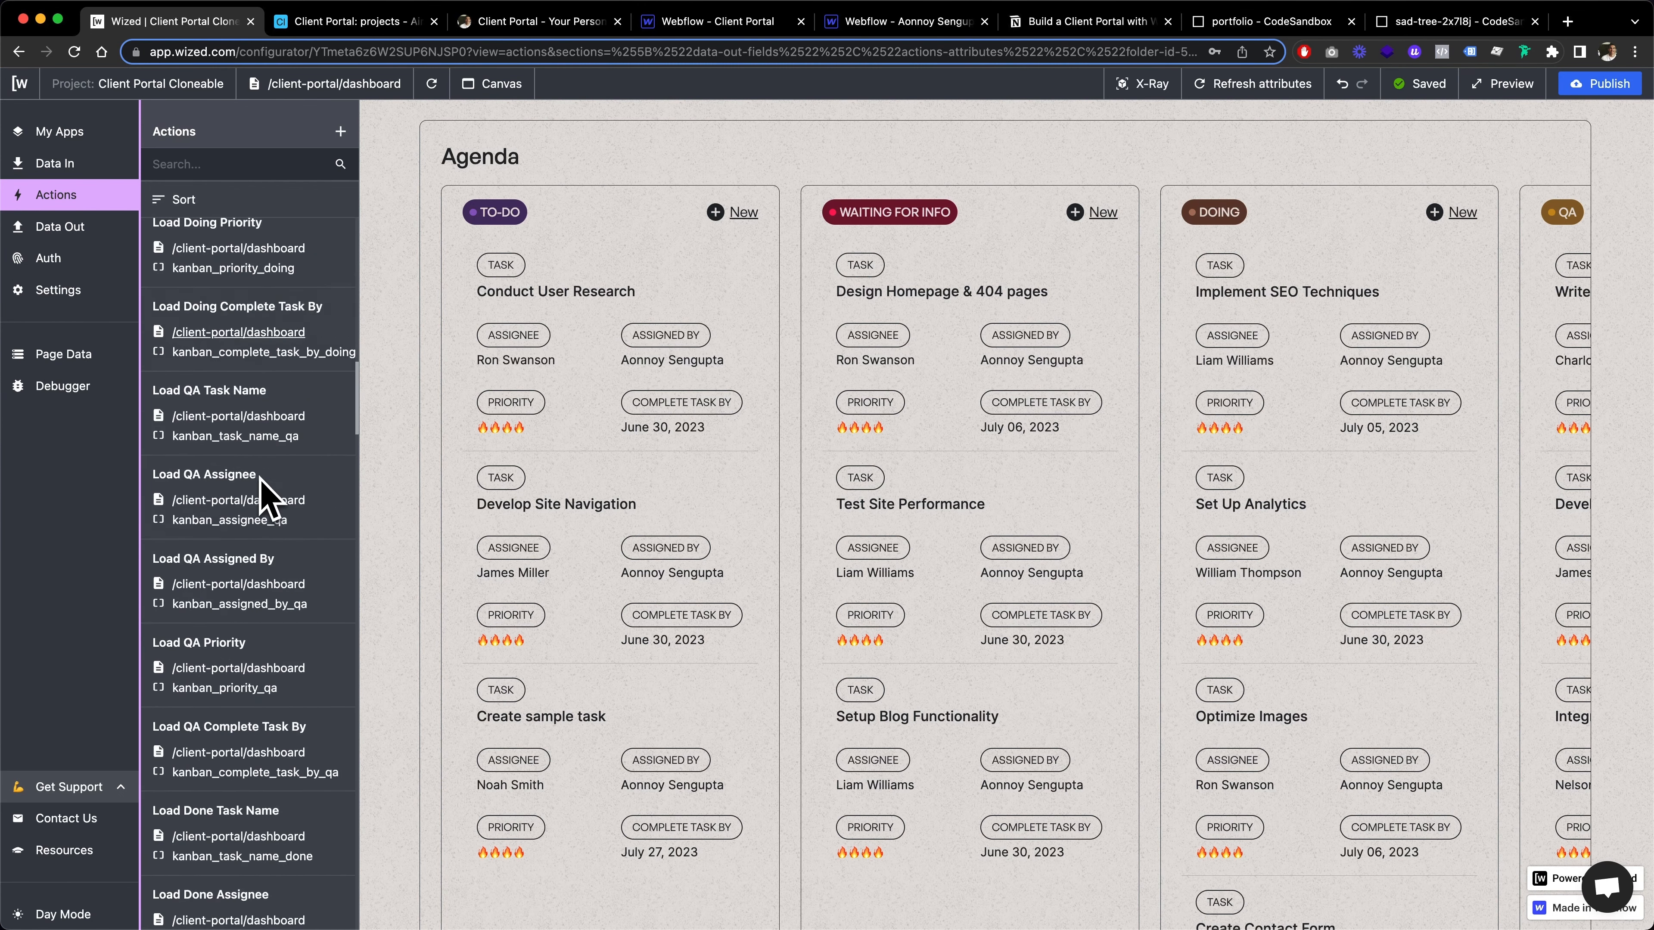
{"action": "scroll", "coordinate": [269, 498], "scroll_direction": "down", "scroll_amount": 20}
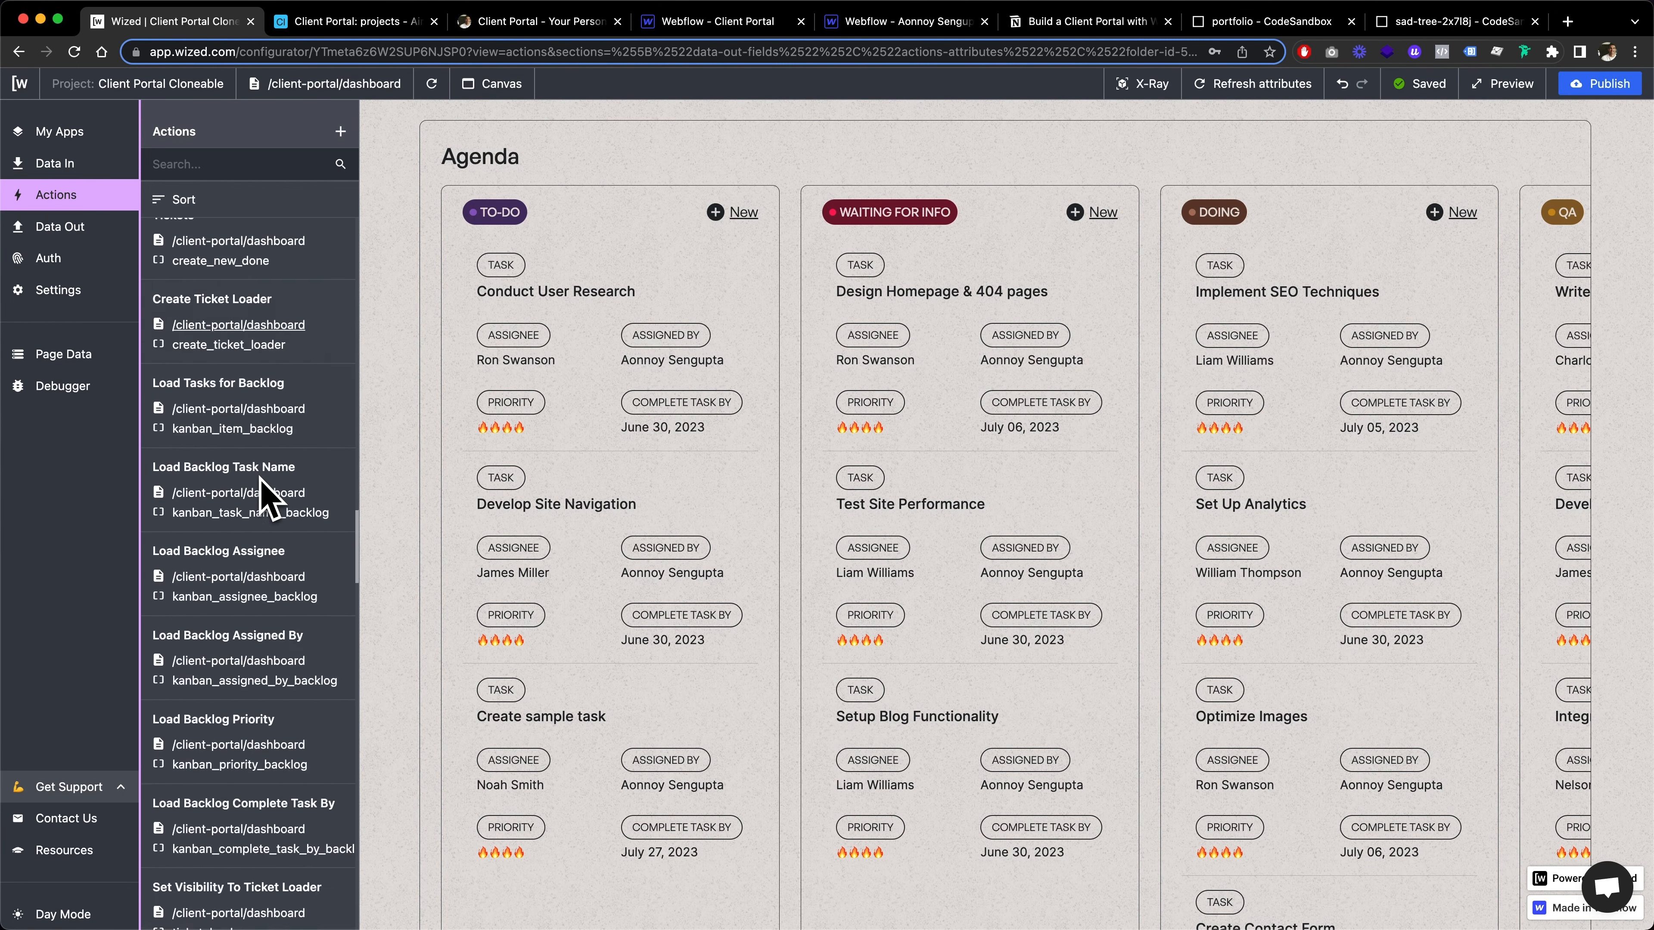
{"action": "scroll", "coordinate": [266, 495], "scroll_direction": "down", "scroll_amount": 15}
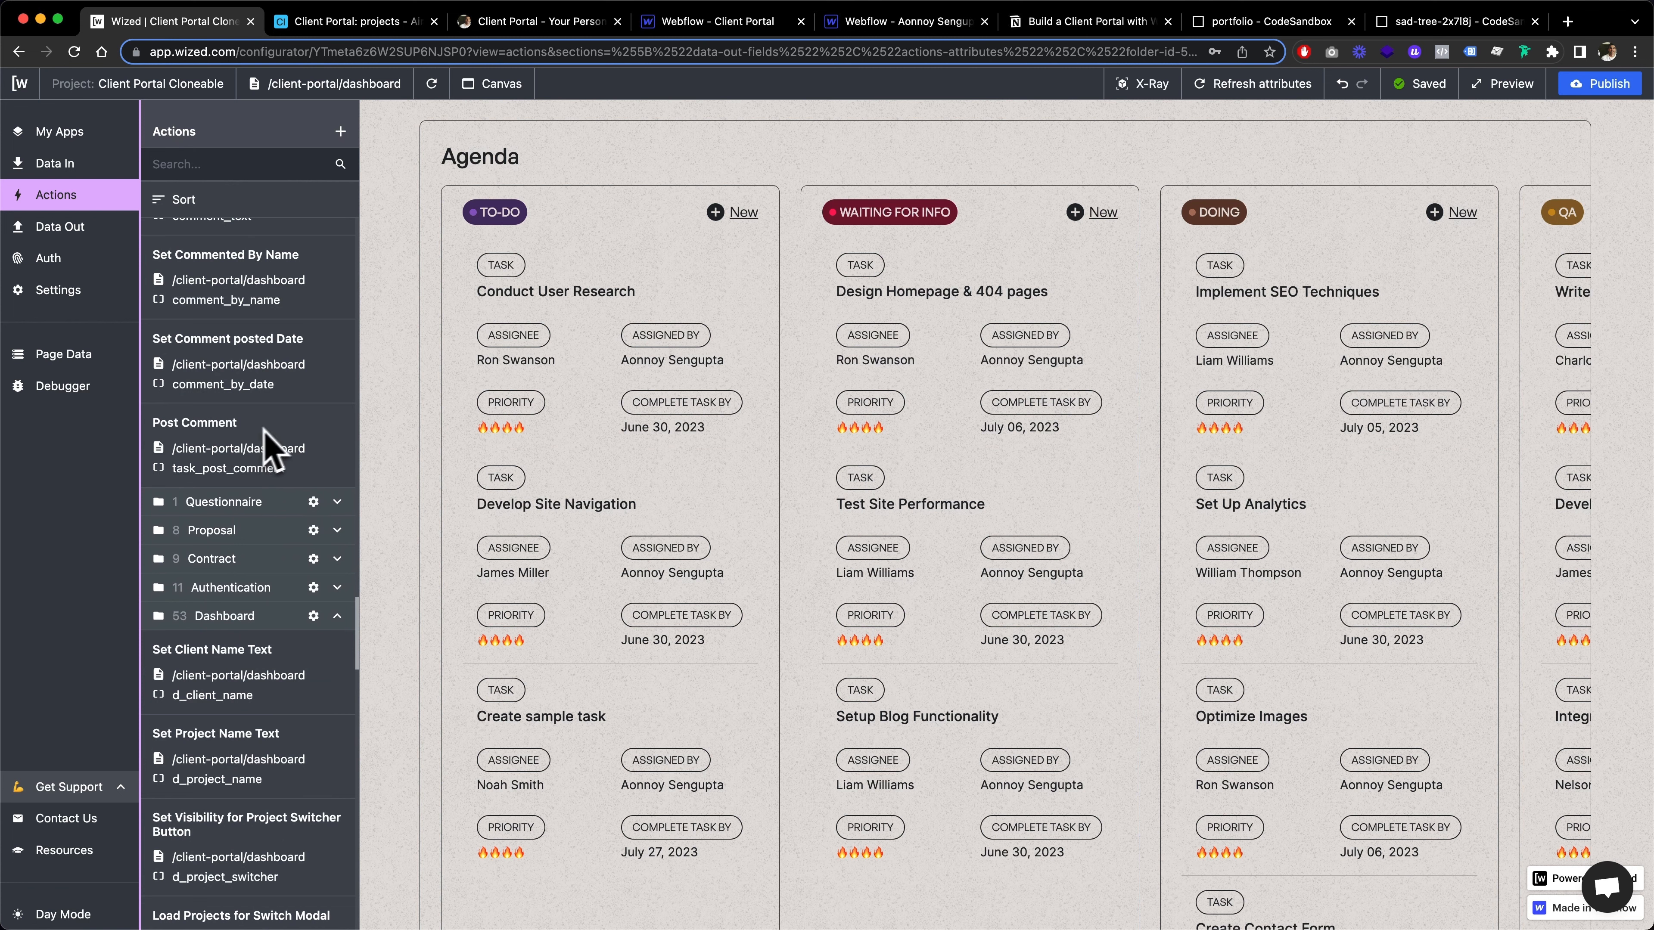
{"action": "left_click", "coordinate": [333, 617]}
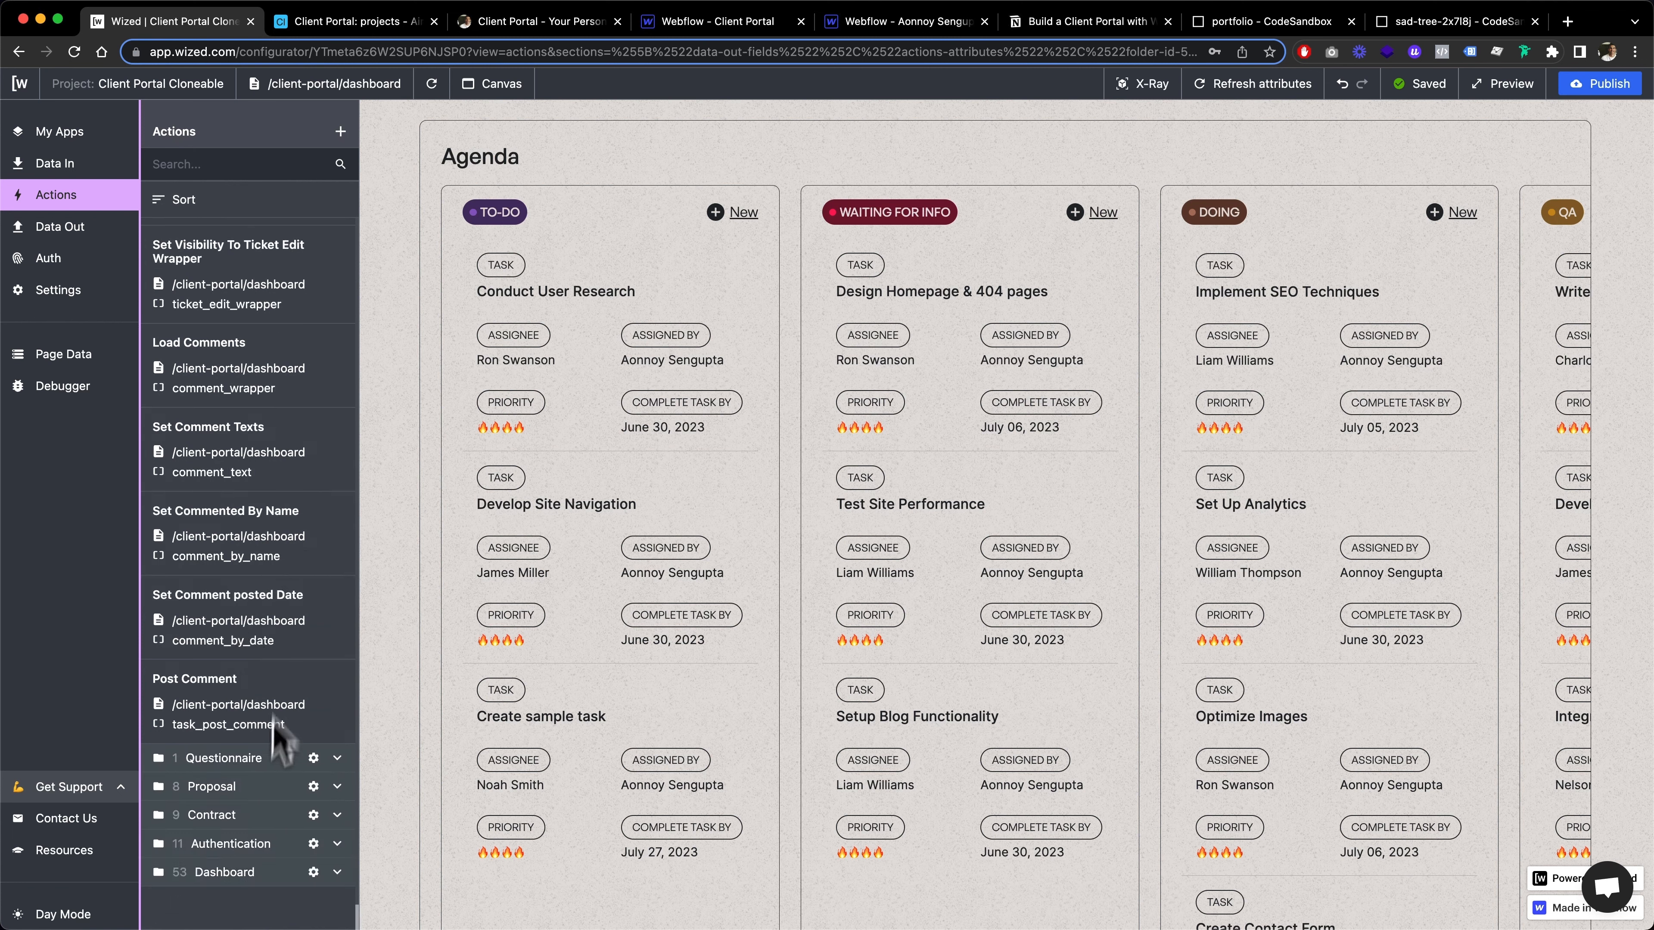
{"action": "scroll", "coordinate": [247, 687], "scroll_direction": "up", "scroll_amount": 15}
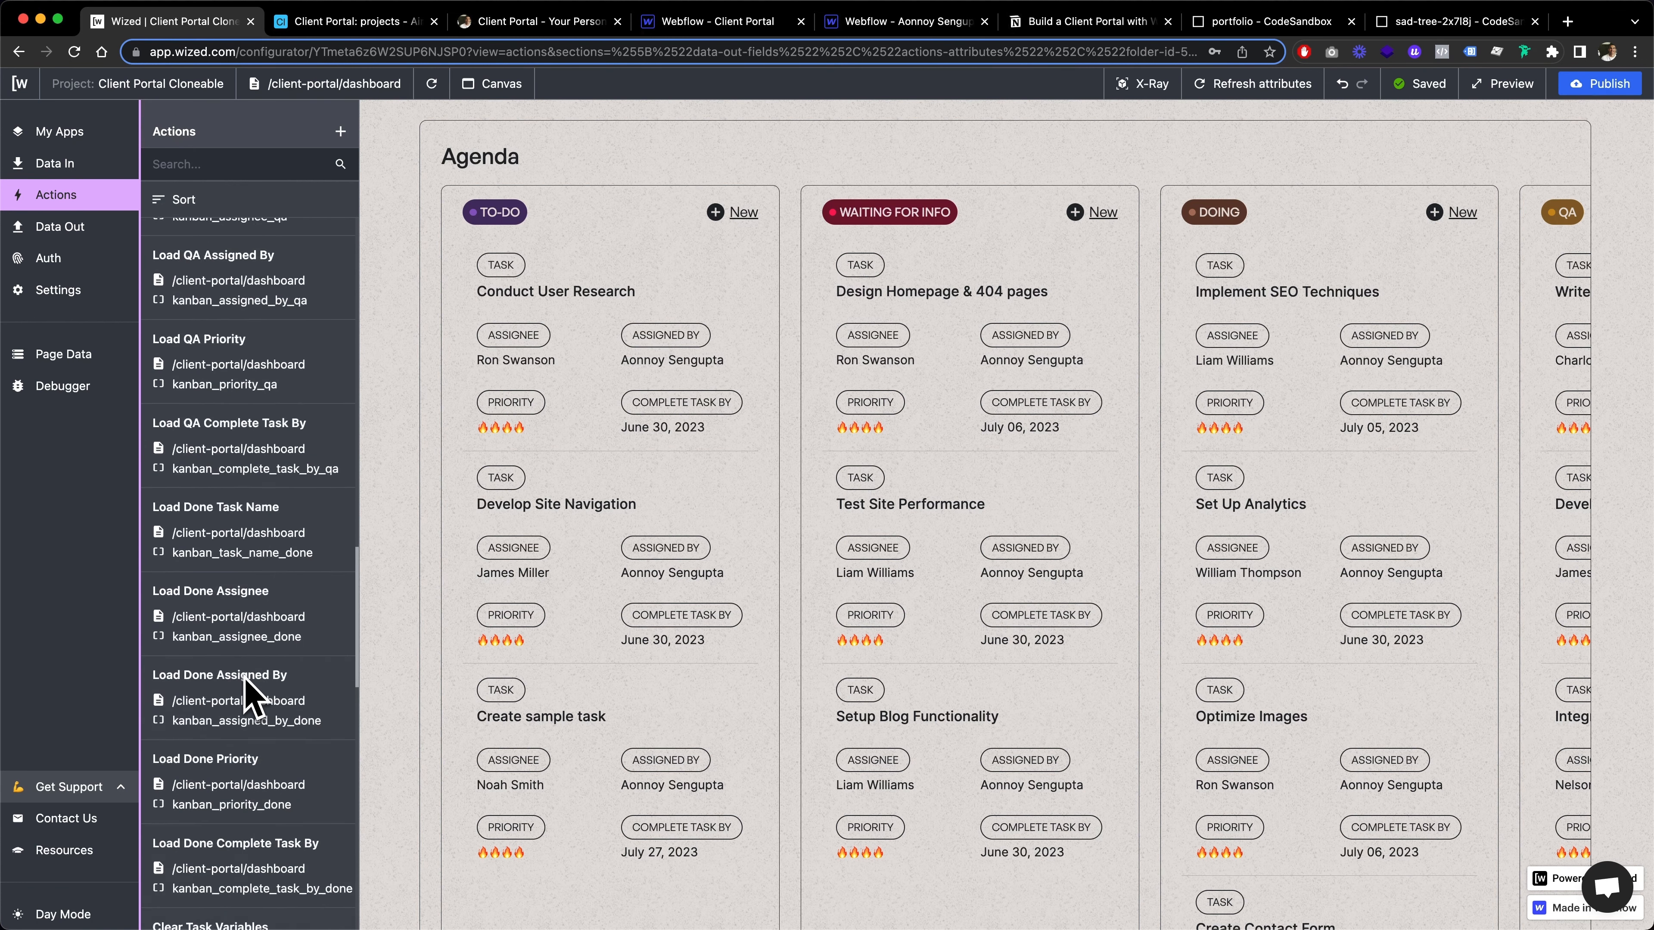
{"action": "scroll", "coordinate": [249, 690], "scroll_direction": "up", "scroll_amount": 20}
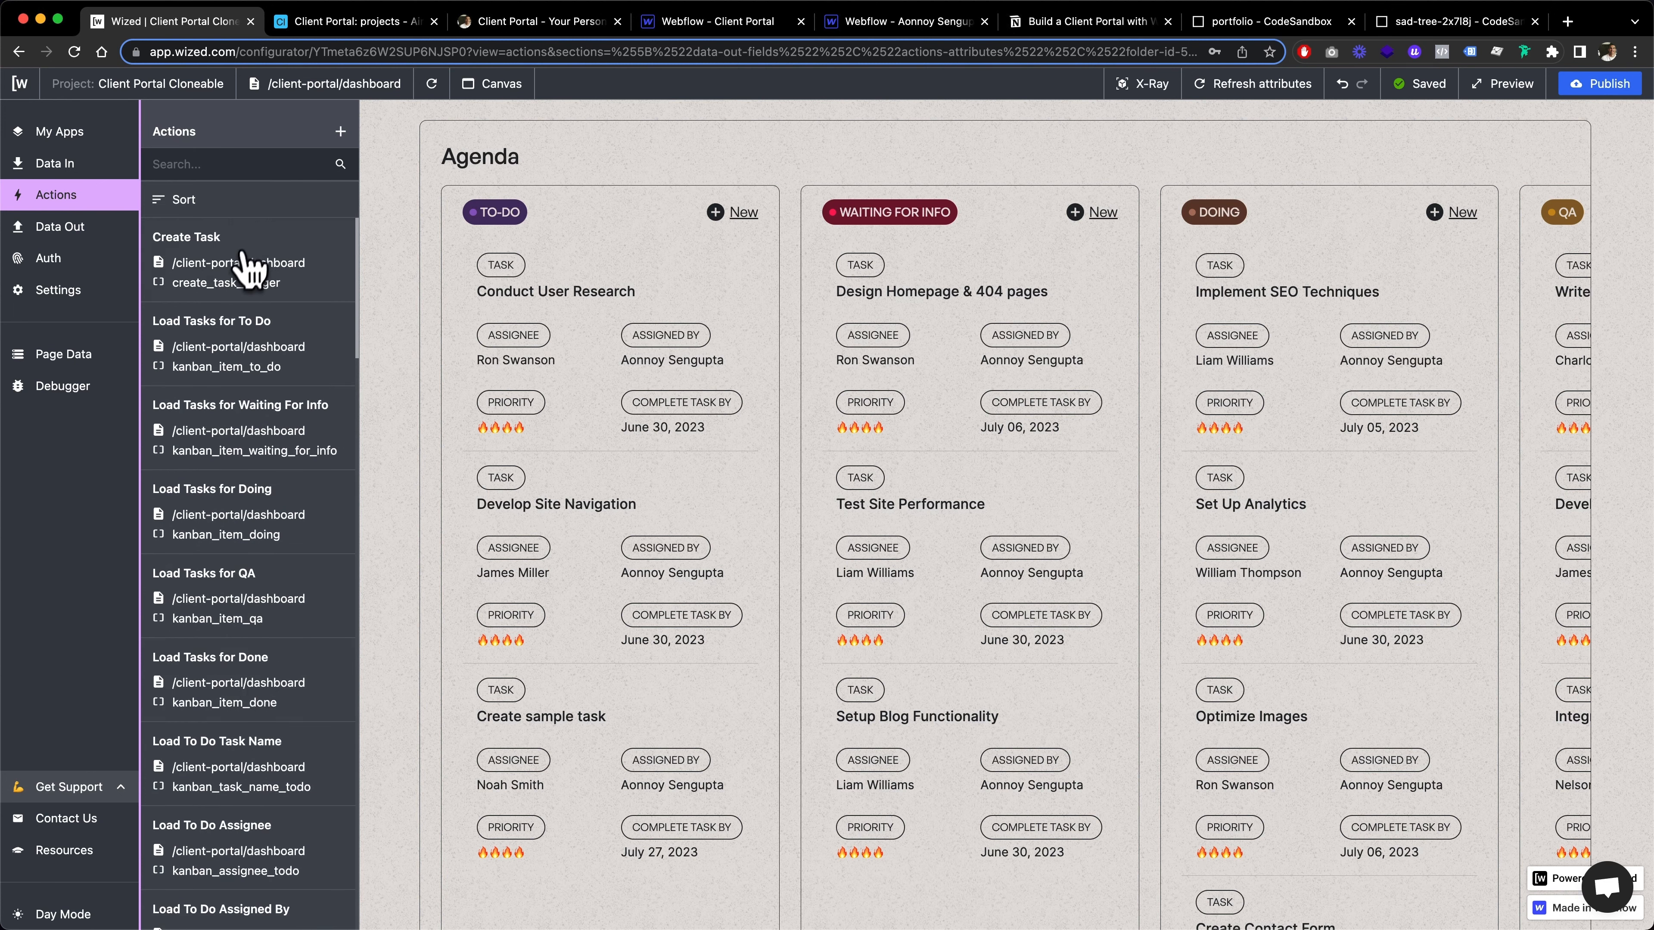
Inspect the Create Task action's configuration and the {{v.todoTasks}} array rendered by the Load Tasks for To Do action
{"action": "left_click", "coordinate": [215, 264]}
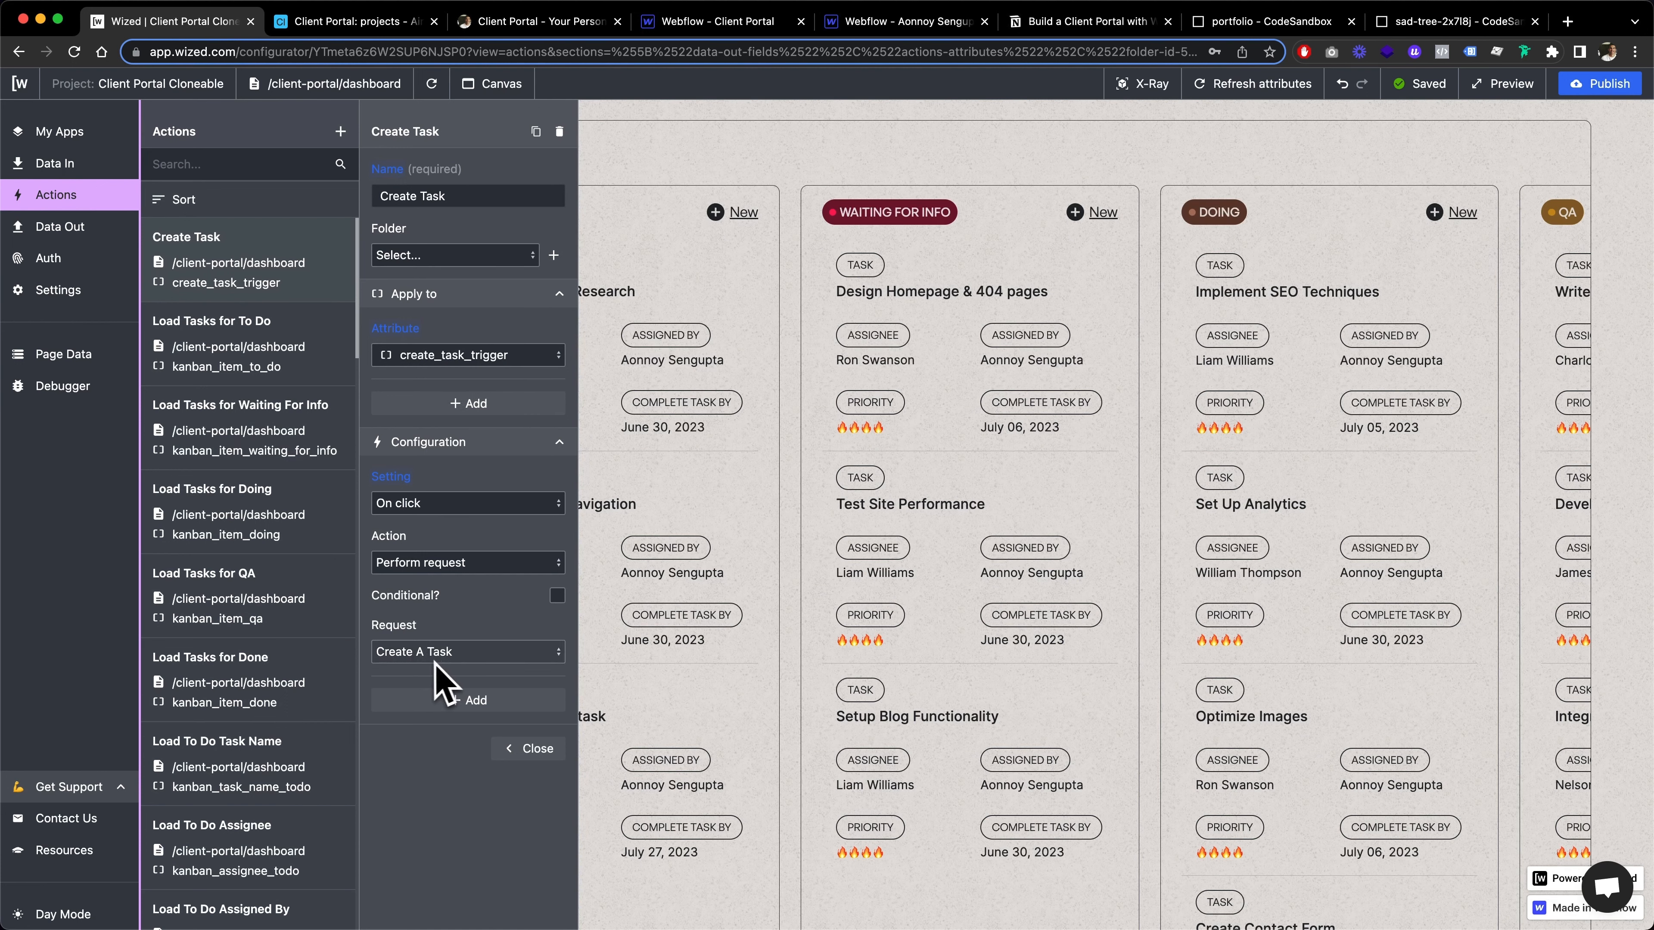
{"action": "left_click", "coordinate": [342, 332]}
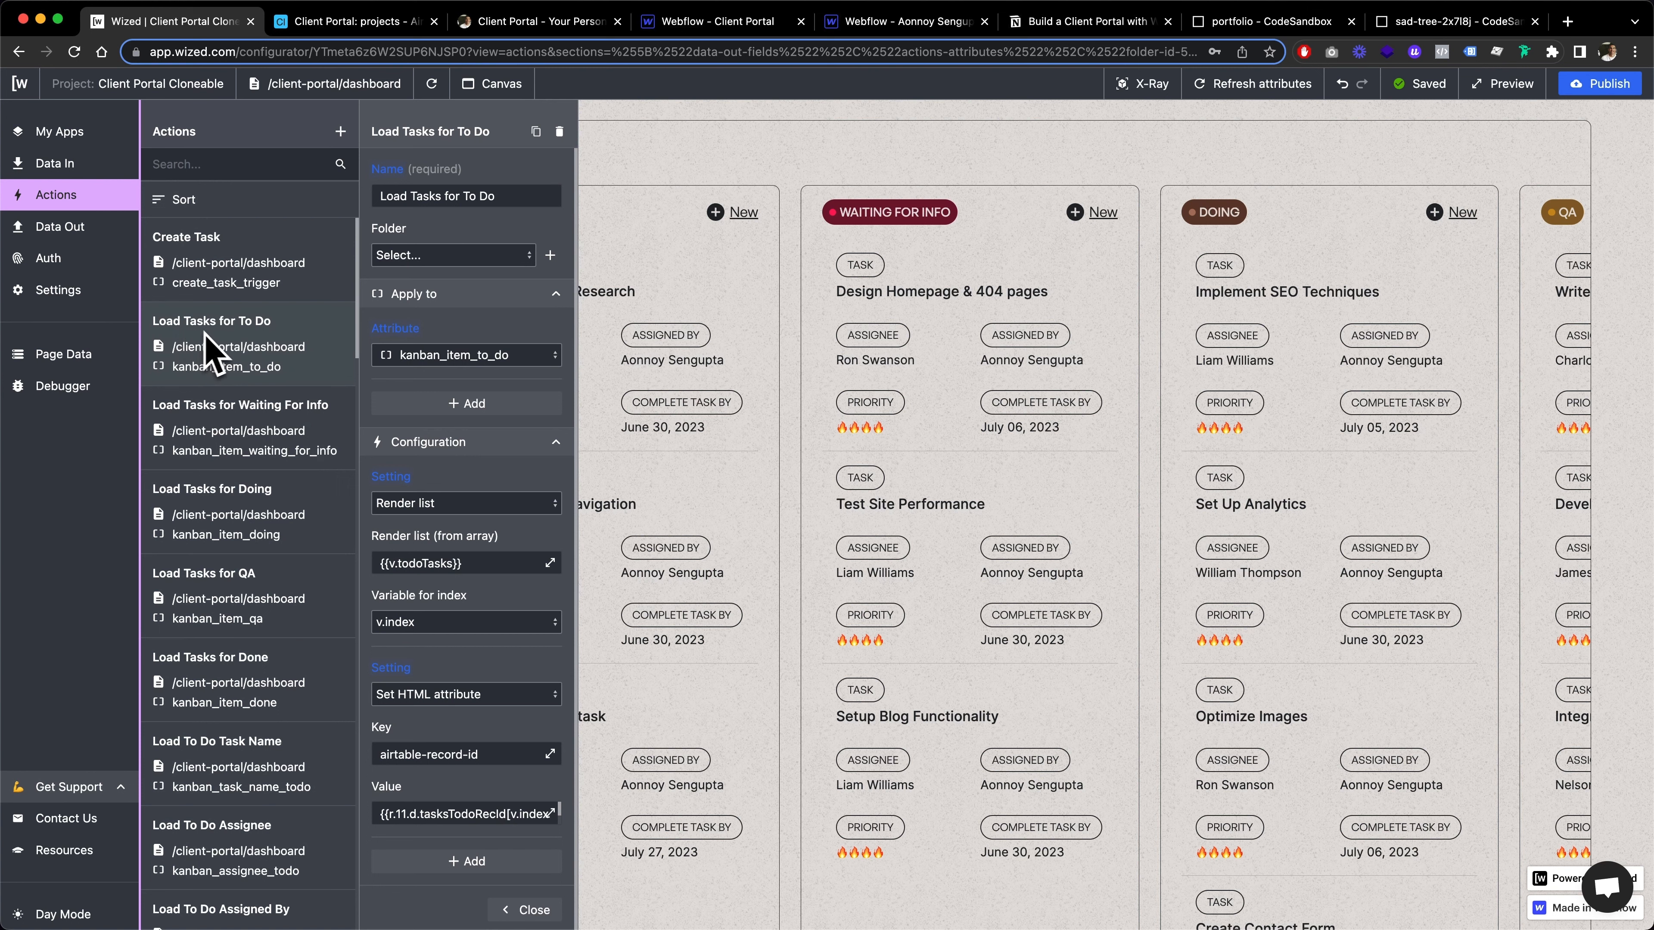
{"action": "scroll", "coordinate": [476, 456], "scroll_direction": "down", "scroll_amount": 1}
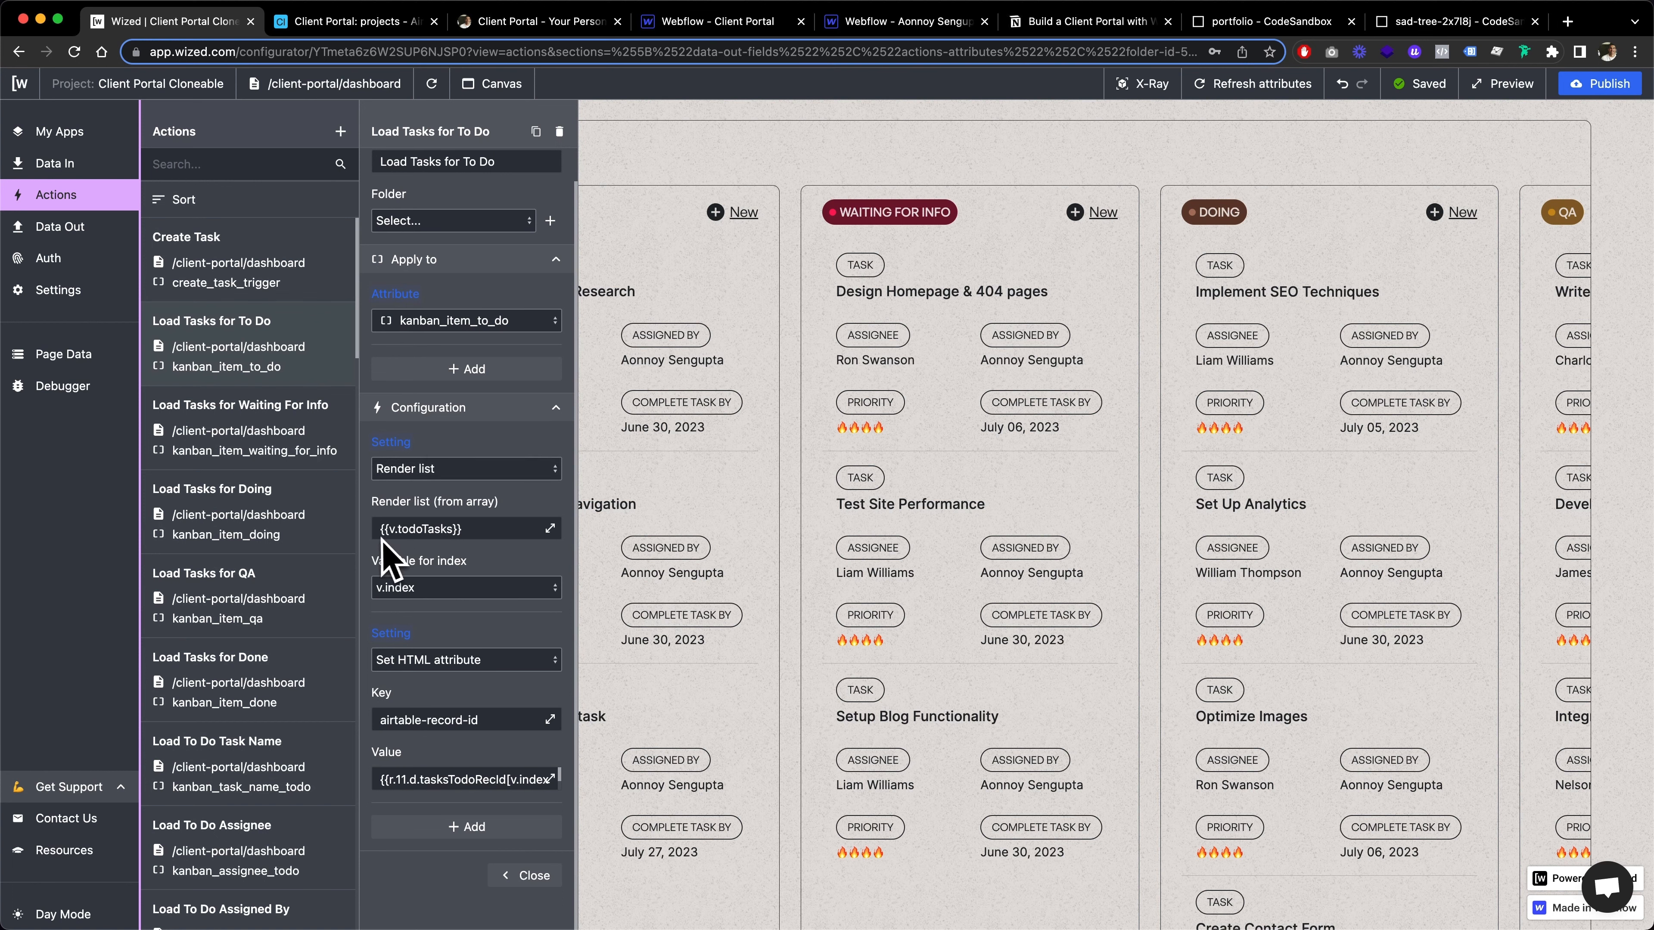
{"action": "left_click_drag", "start_coordinate": [381, 529], "coordinate": [477, 528]}
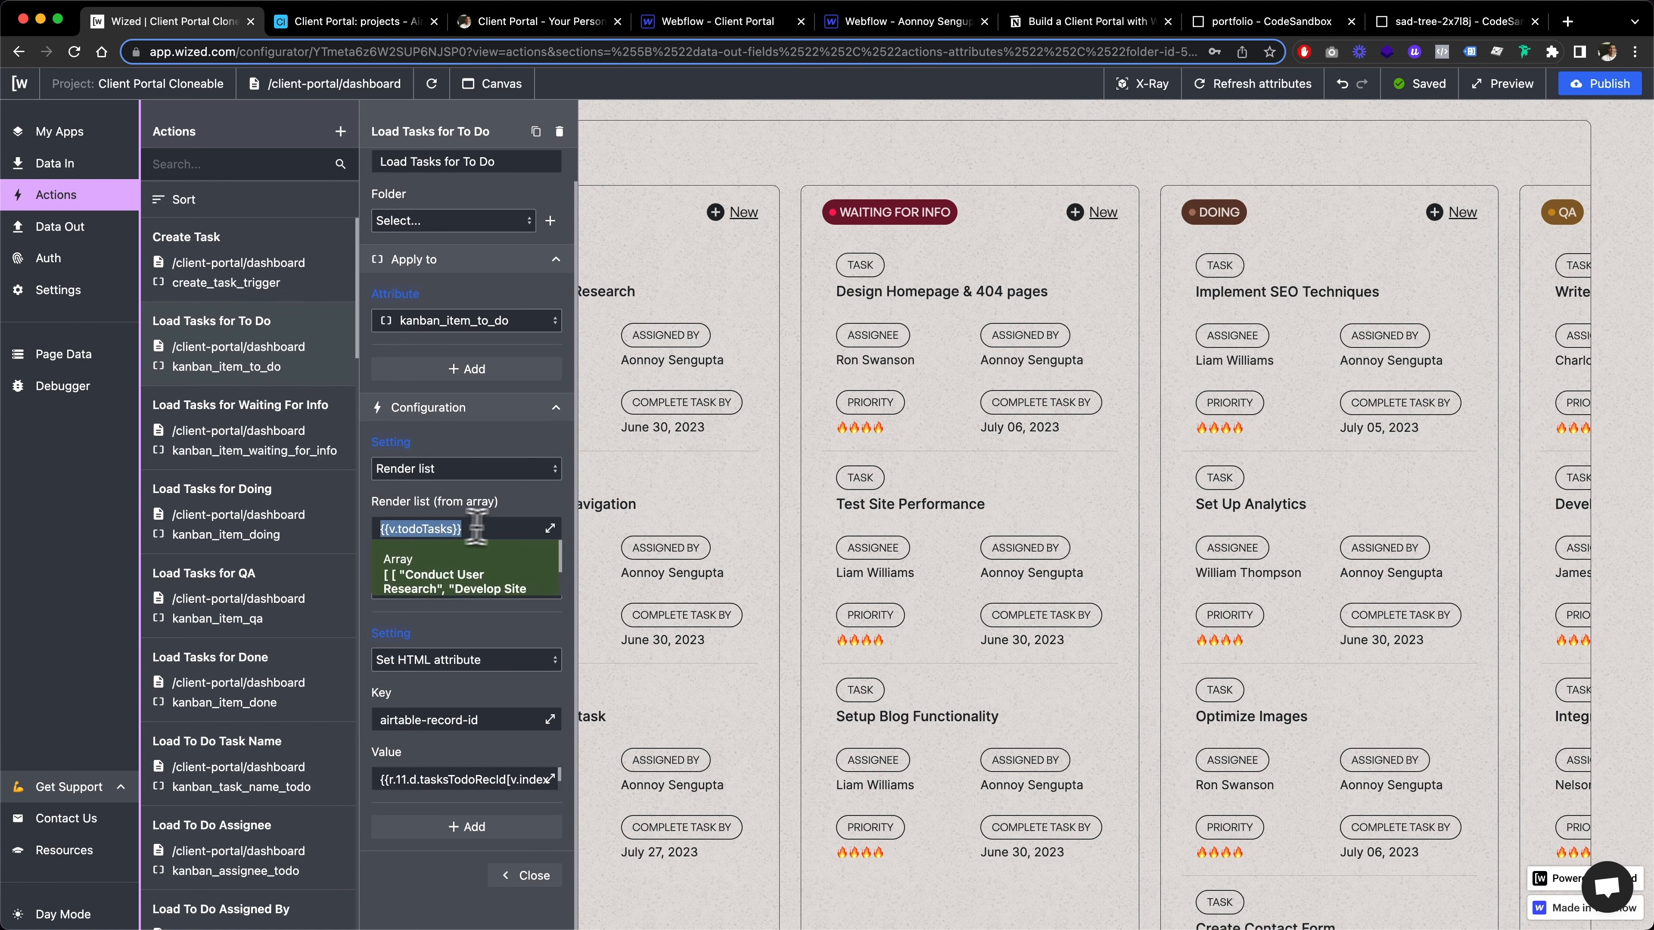
{"action": "left_click", "coordinate": [494, 526]}
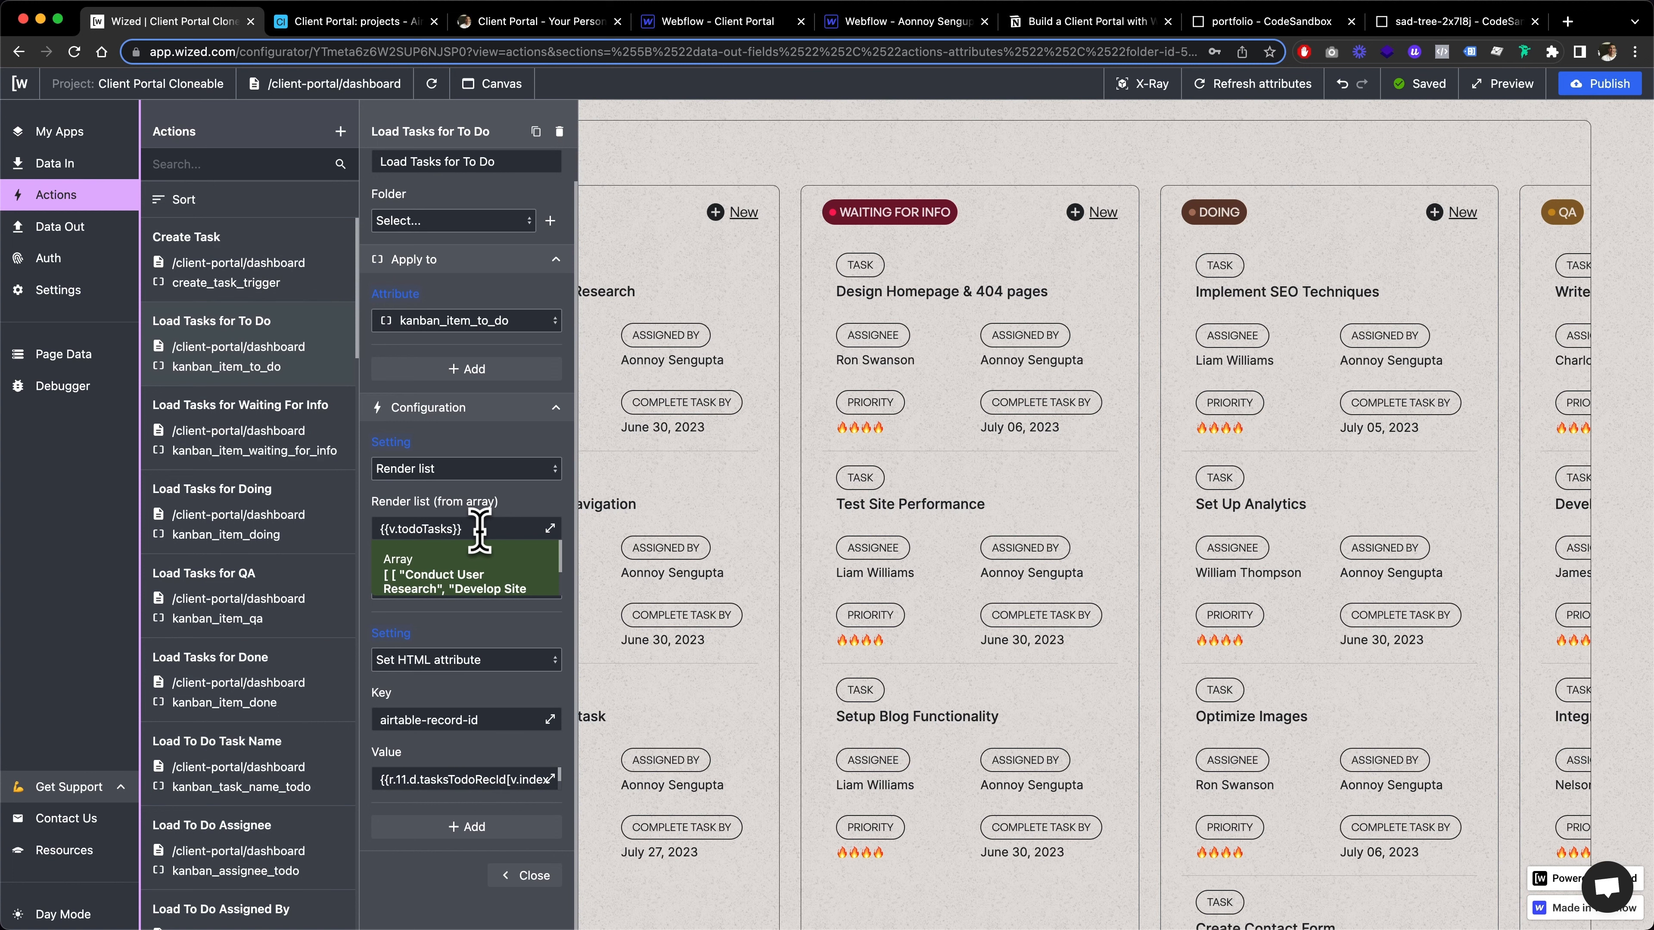
Inspect the To Do list's render array, its airtable-record-id attribute key and the expression supplying that attribute's value
{"action": "left_click_drag", "start_coordinate": [384, 531], "coordinate": [470, 530]}
{"action": "left_click", "coordinate": [514, 516]}
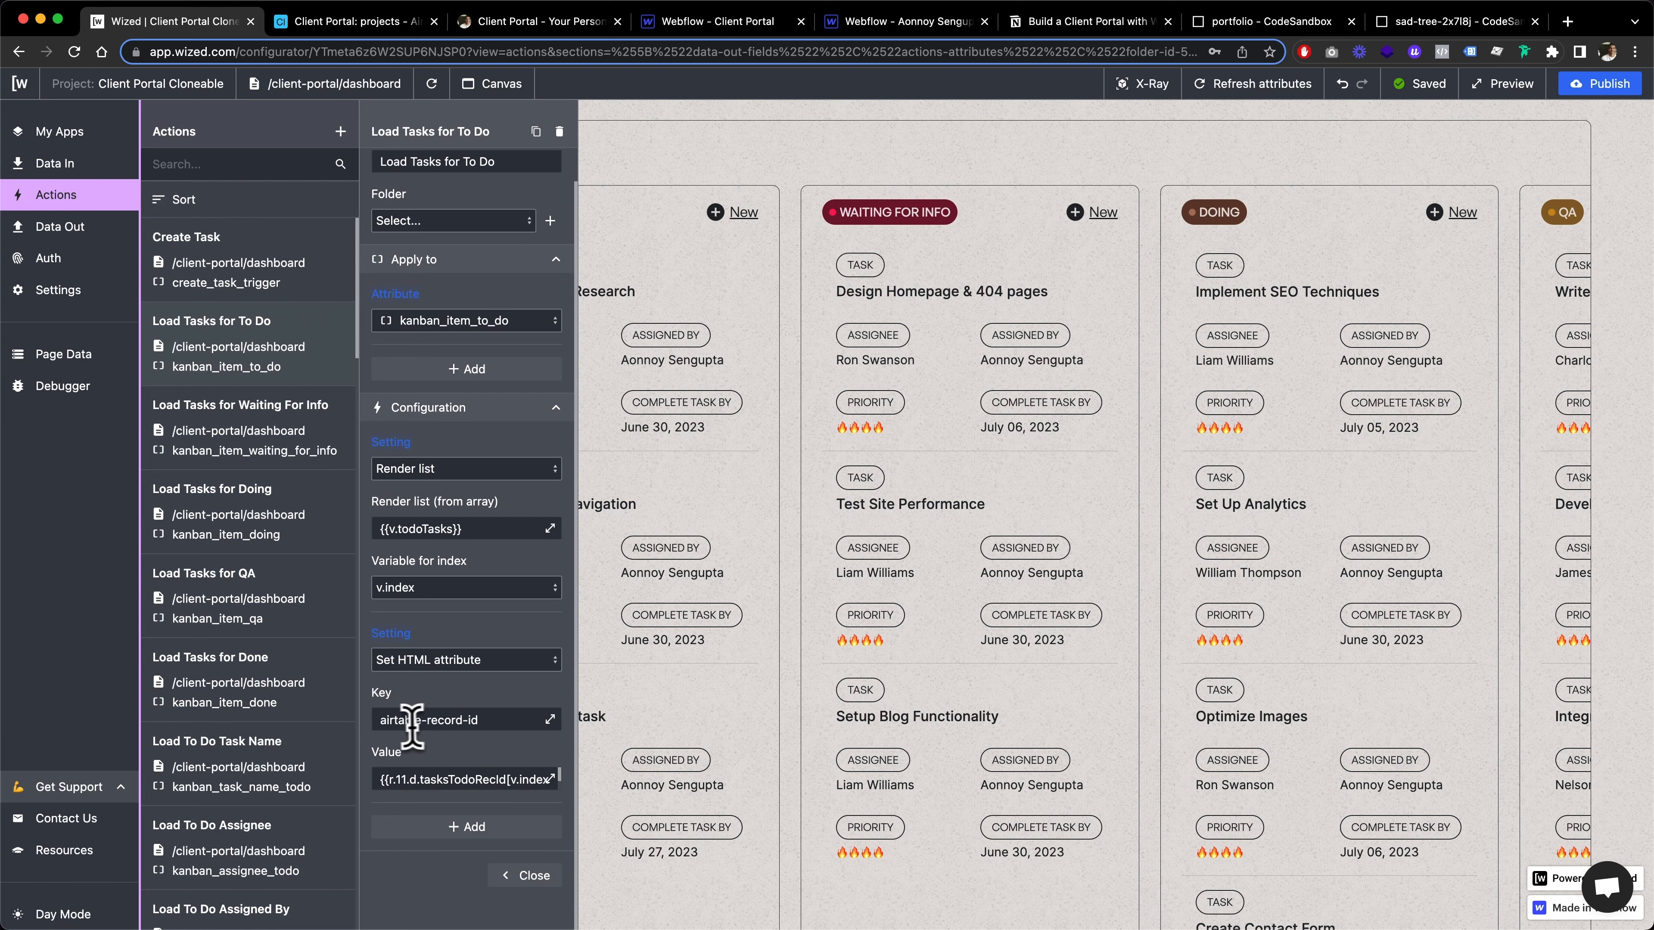
{"action": "left_click_drag", "start_coordinate": [501, 719], "coordinate": [398, 722]}
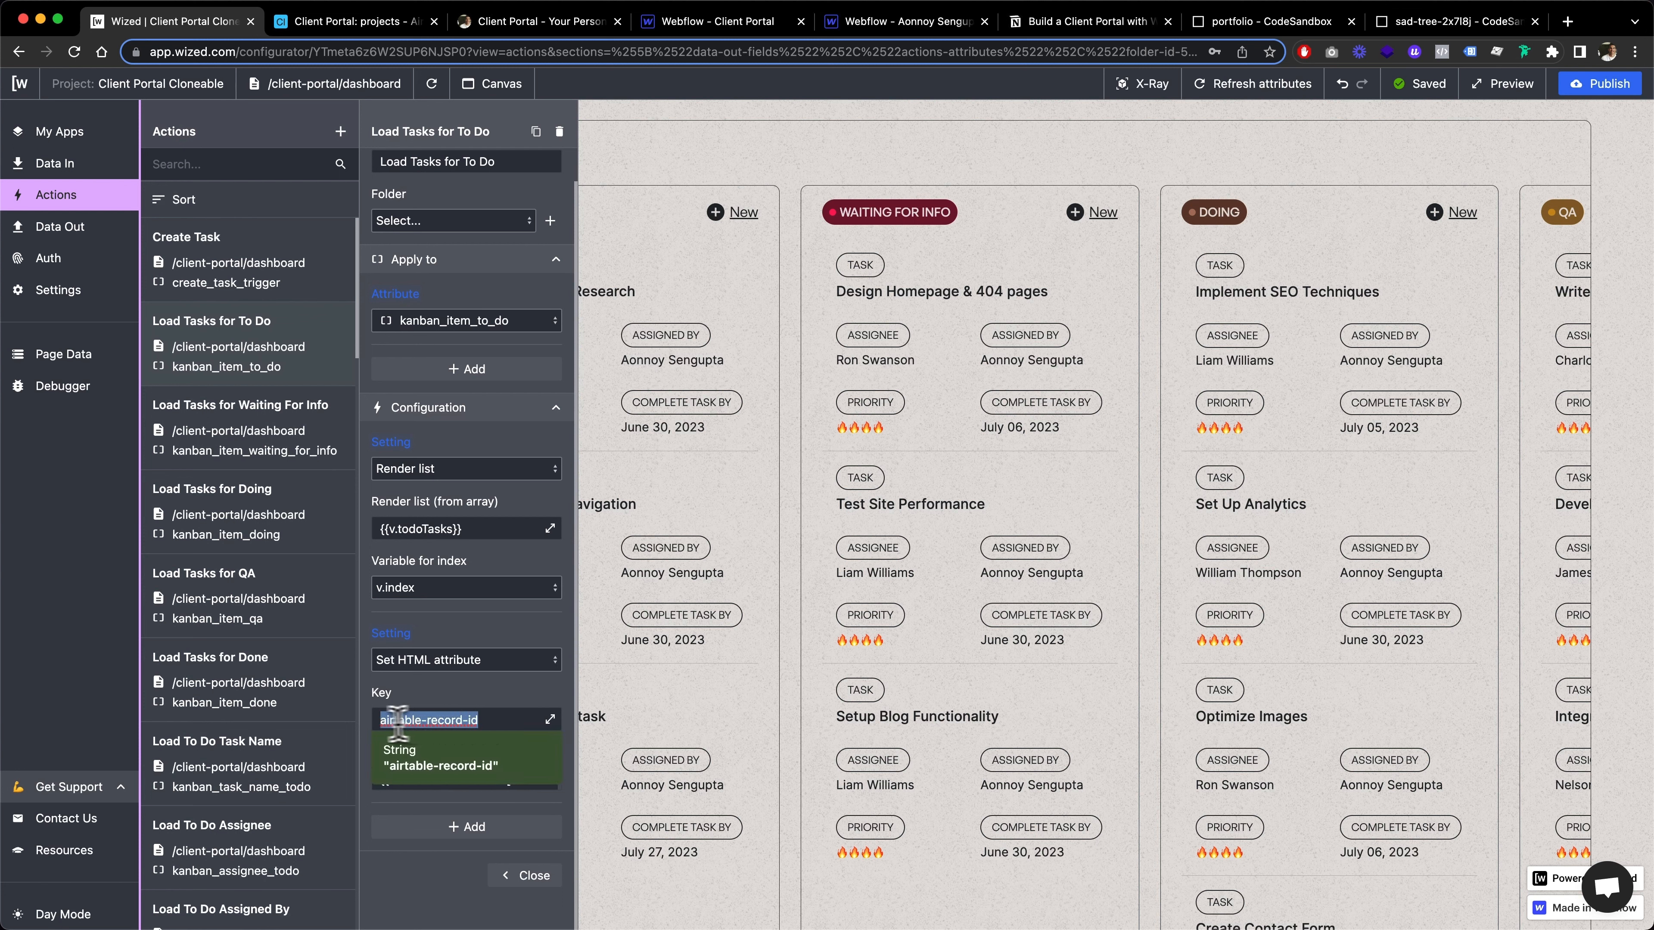
{"action": "left_click", "coordinate": [433, 701]}
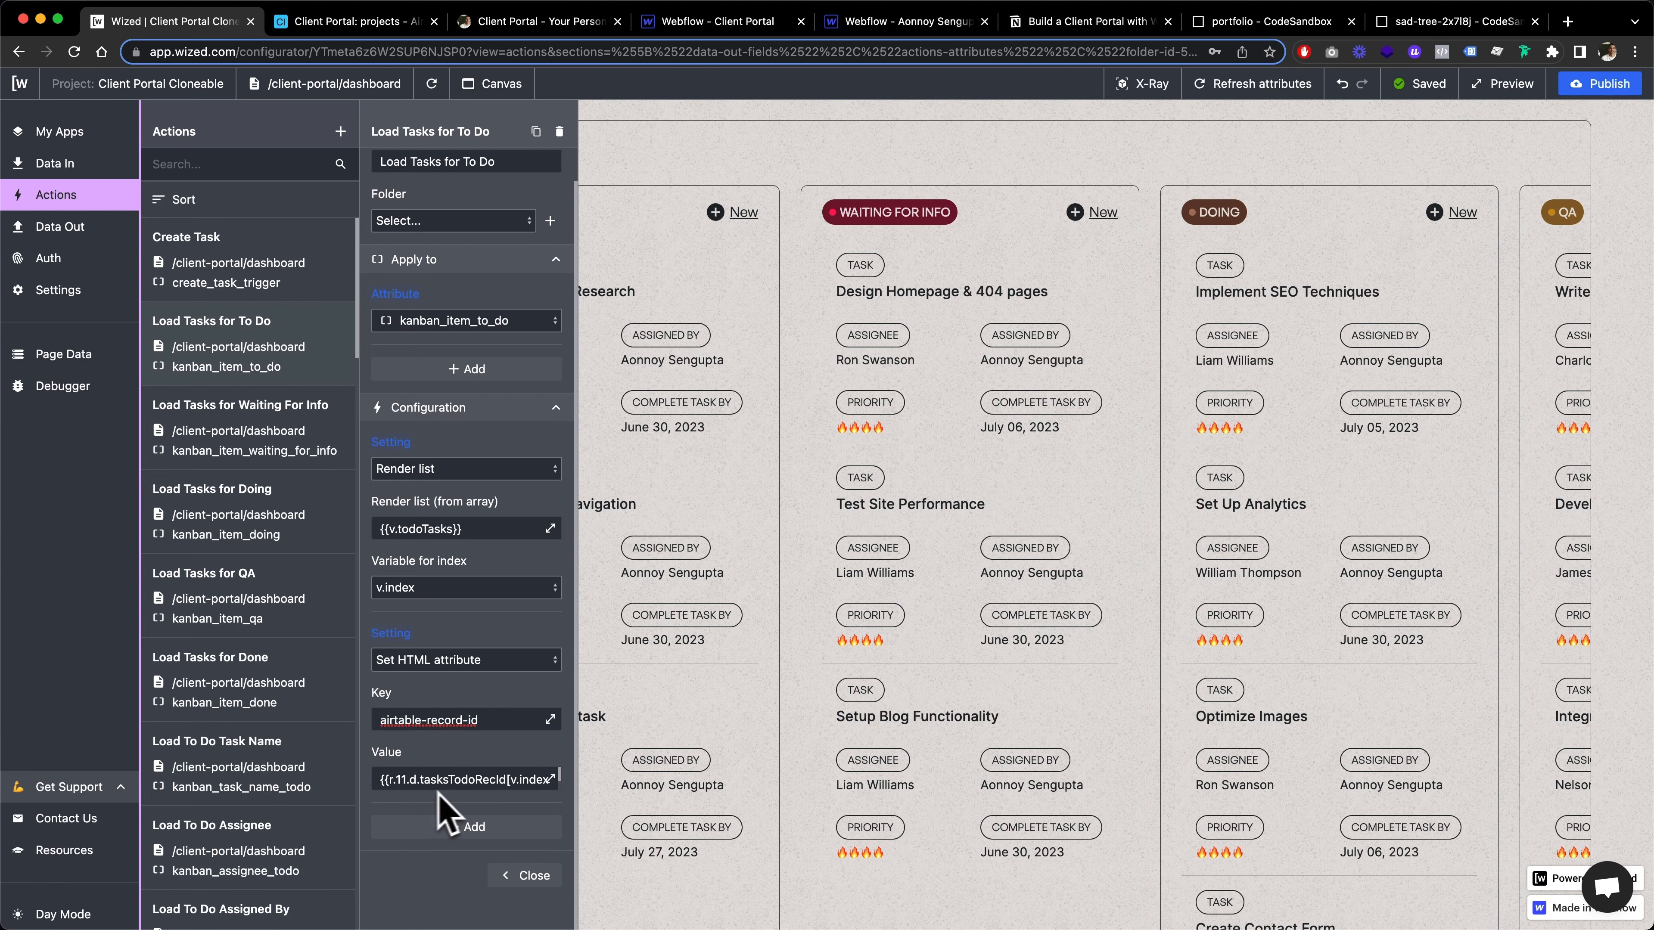
{"action": "left_click", "coordinate": [550, 779]}
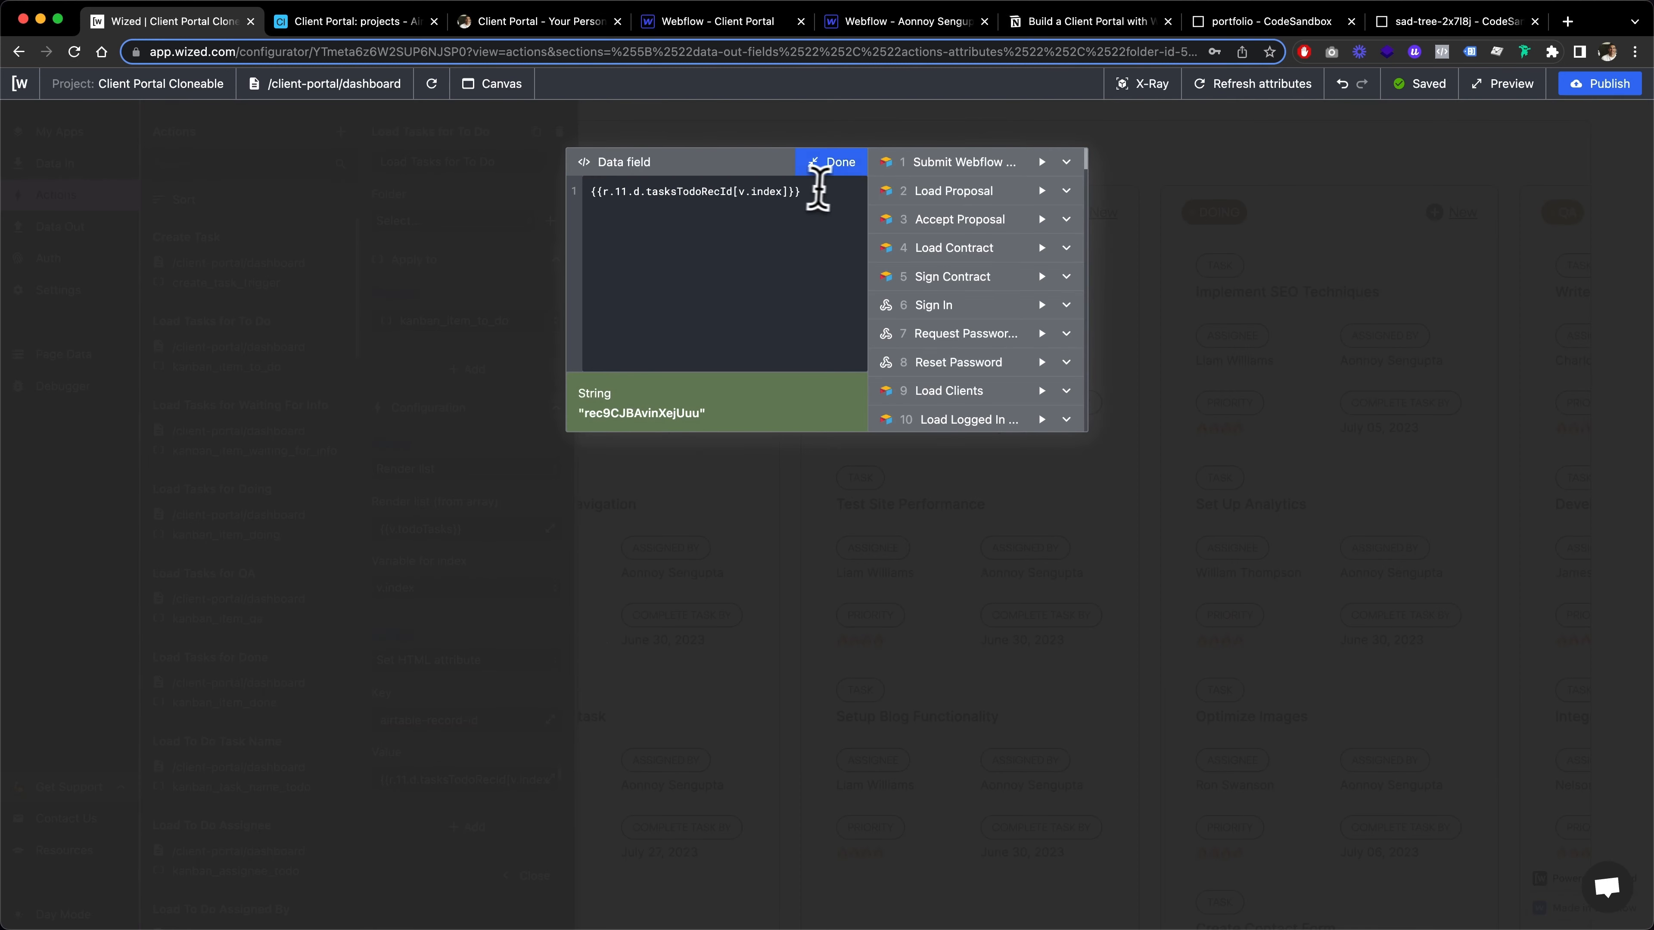
{"action": "left_click_drag", "start_coordinate": [818, 191], "coordinate": [793, 220]}
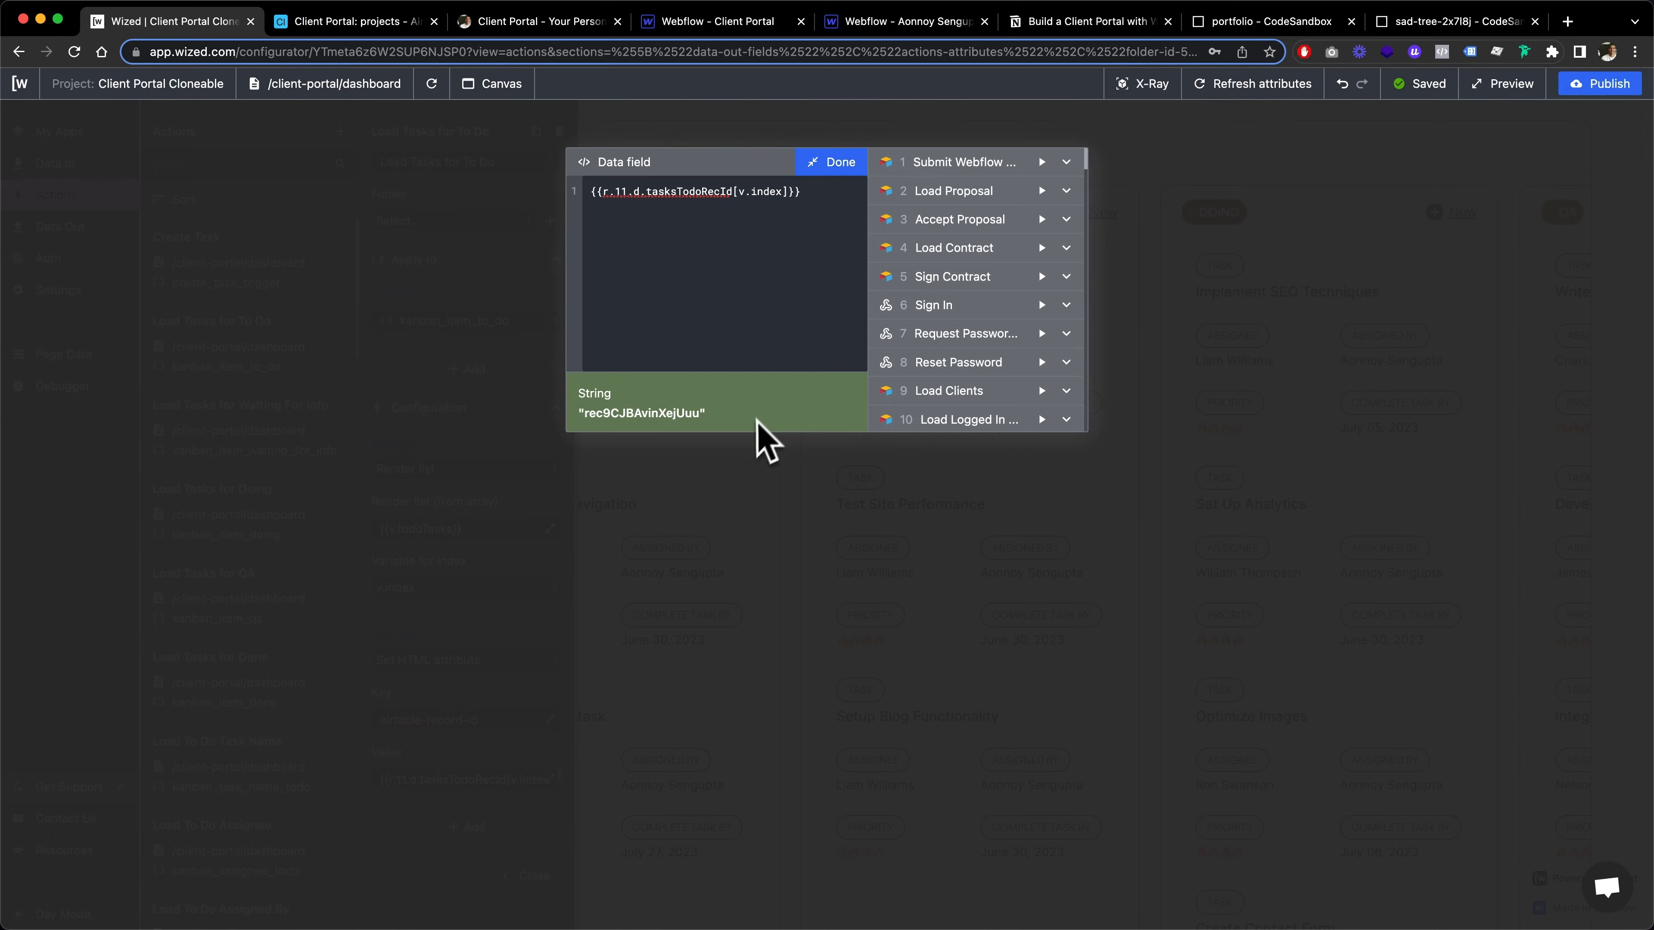
{"action": "left_click", "coordinate": [824, 164]}
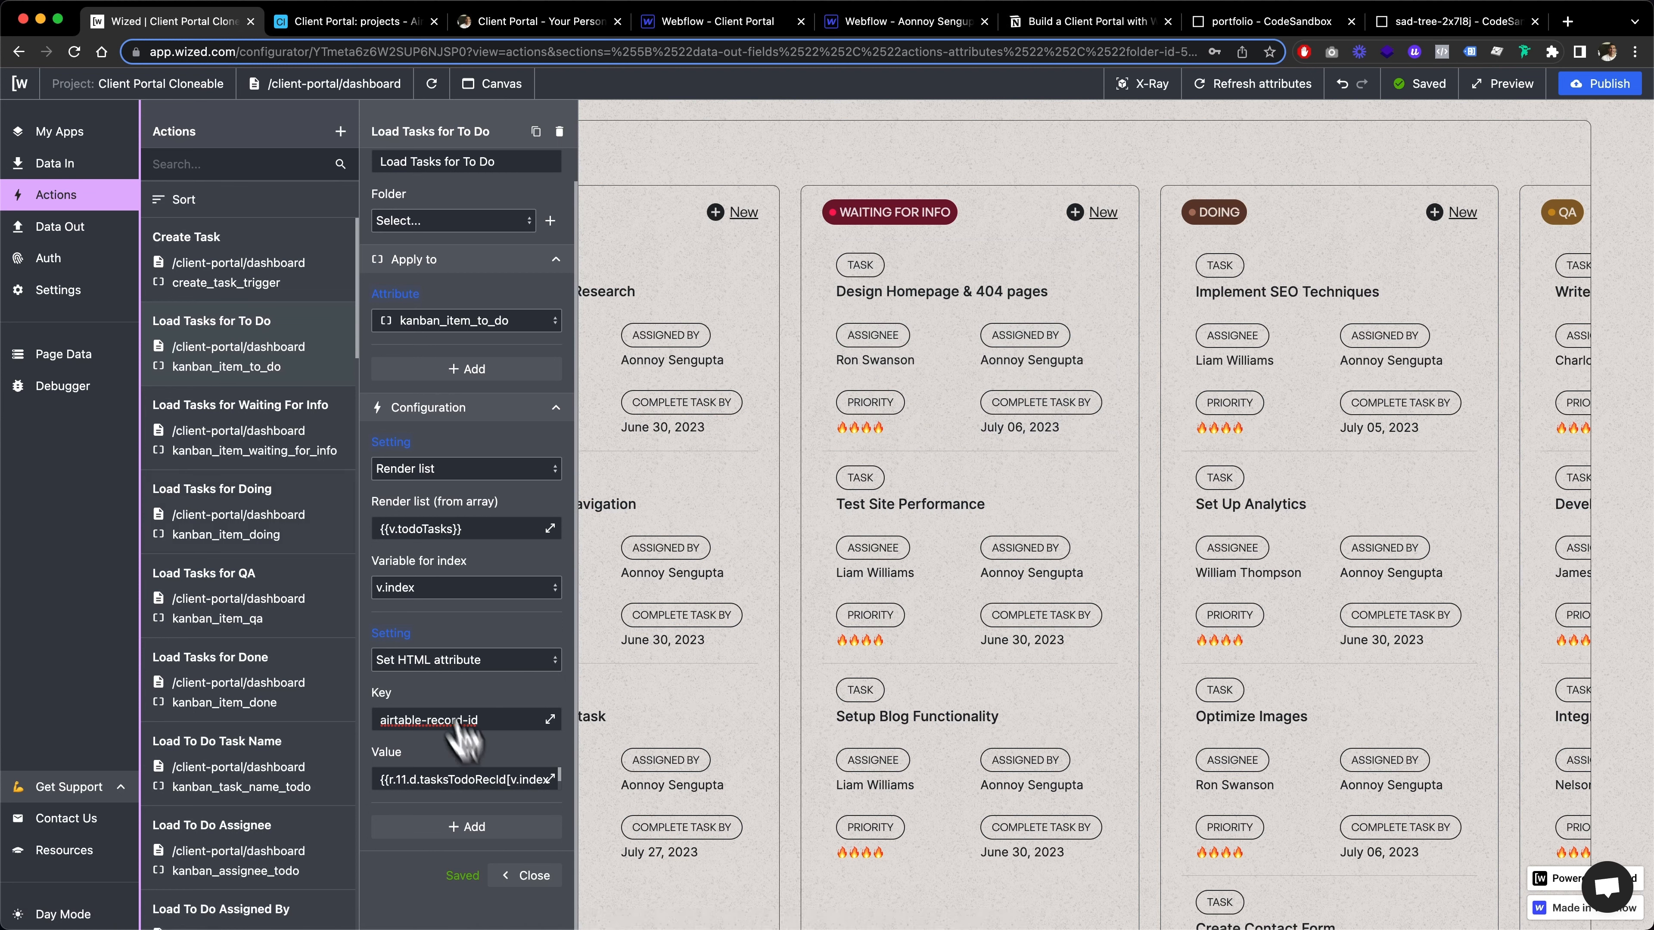
Review the matching Load Tasks actions for Waiting For Info, Doing, QA and Done
{"action": "left_click", "coordinate": [221, 428]}
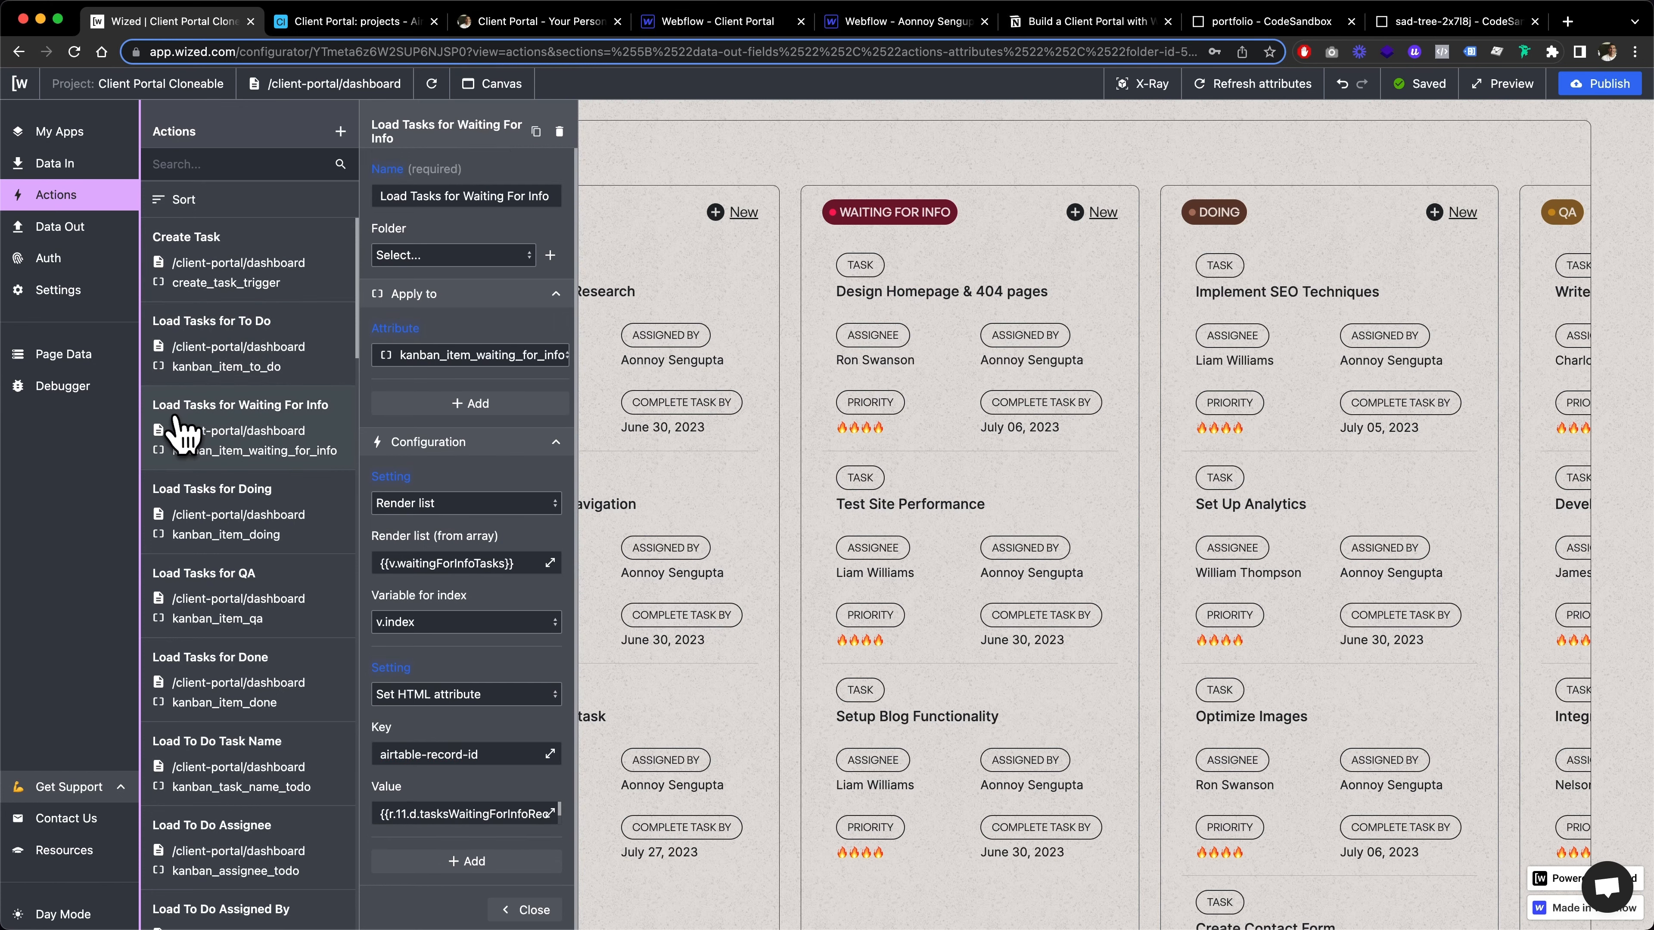
{"action": "left_click", "coordinate": [290, 507]}
{"action": "left_click", "coordinate": [288, 590]}
{"action": "left_click", "coordinate": [291, 674]}
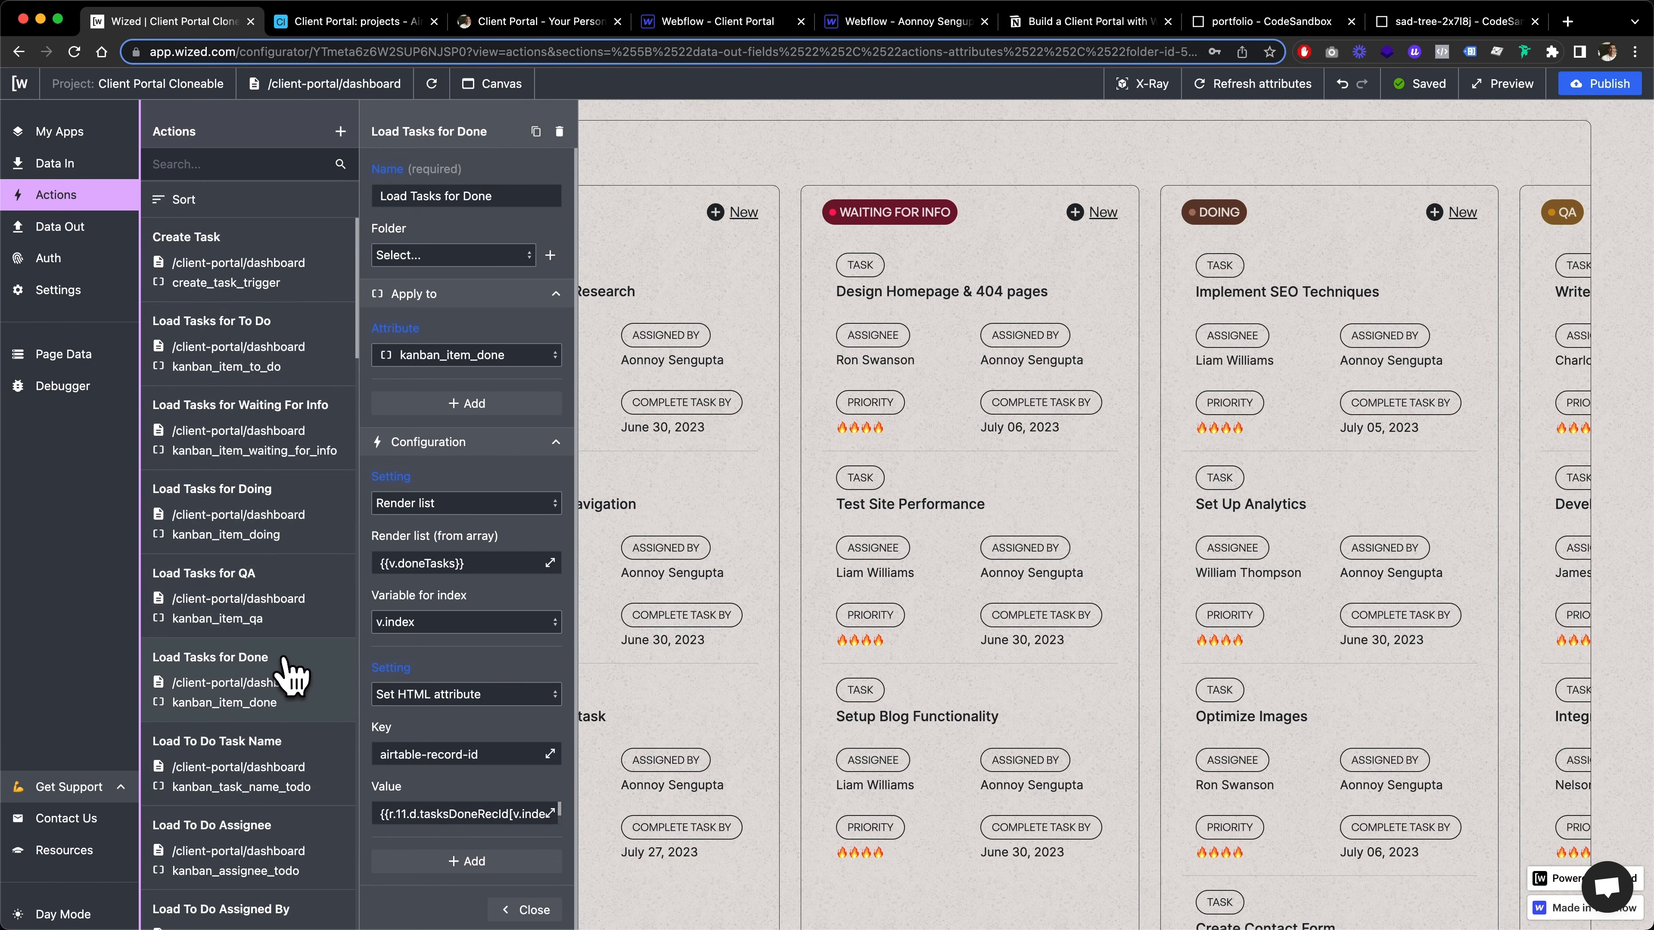
Review the To Do text actions for Task Name, Assignee, Assigned By, Priority and Complete Task By
{"action": "scroll", "coordinate": [290, 677], "scroll_direction": "down", "scroll_amount": 5}
{"action": "left_click", "coordinate": [308, 587]}
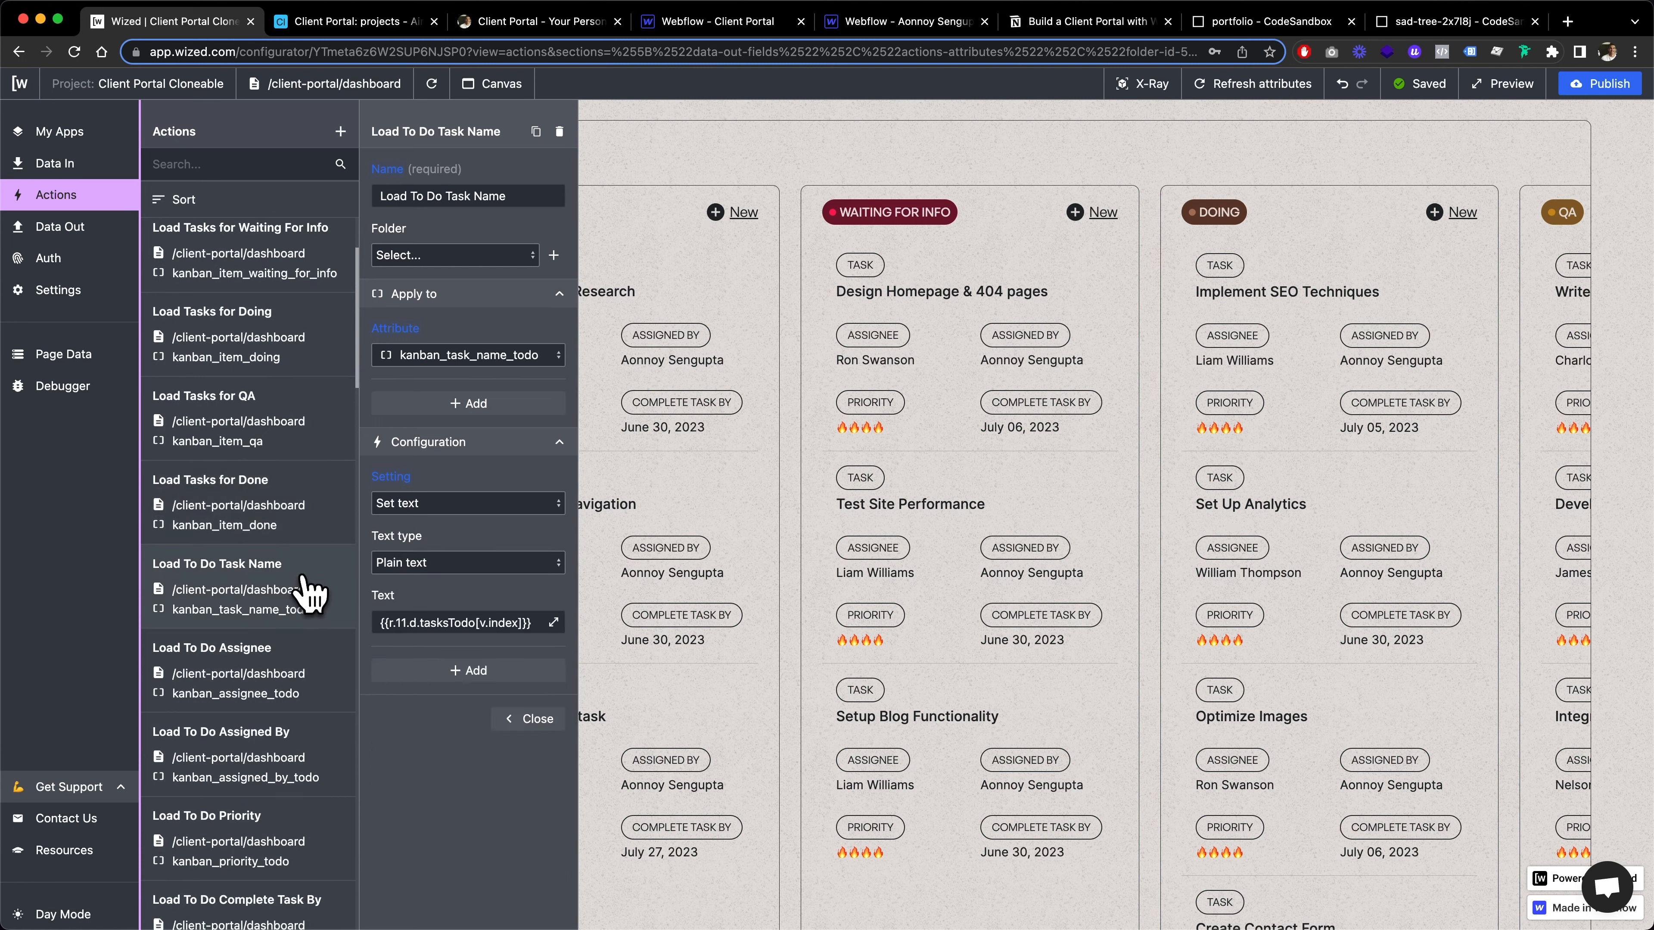
{"action": "scroll", "coordinate": [273, 502], "scroll_direction": "down", "scroll_amount": 4}
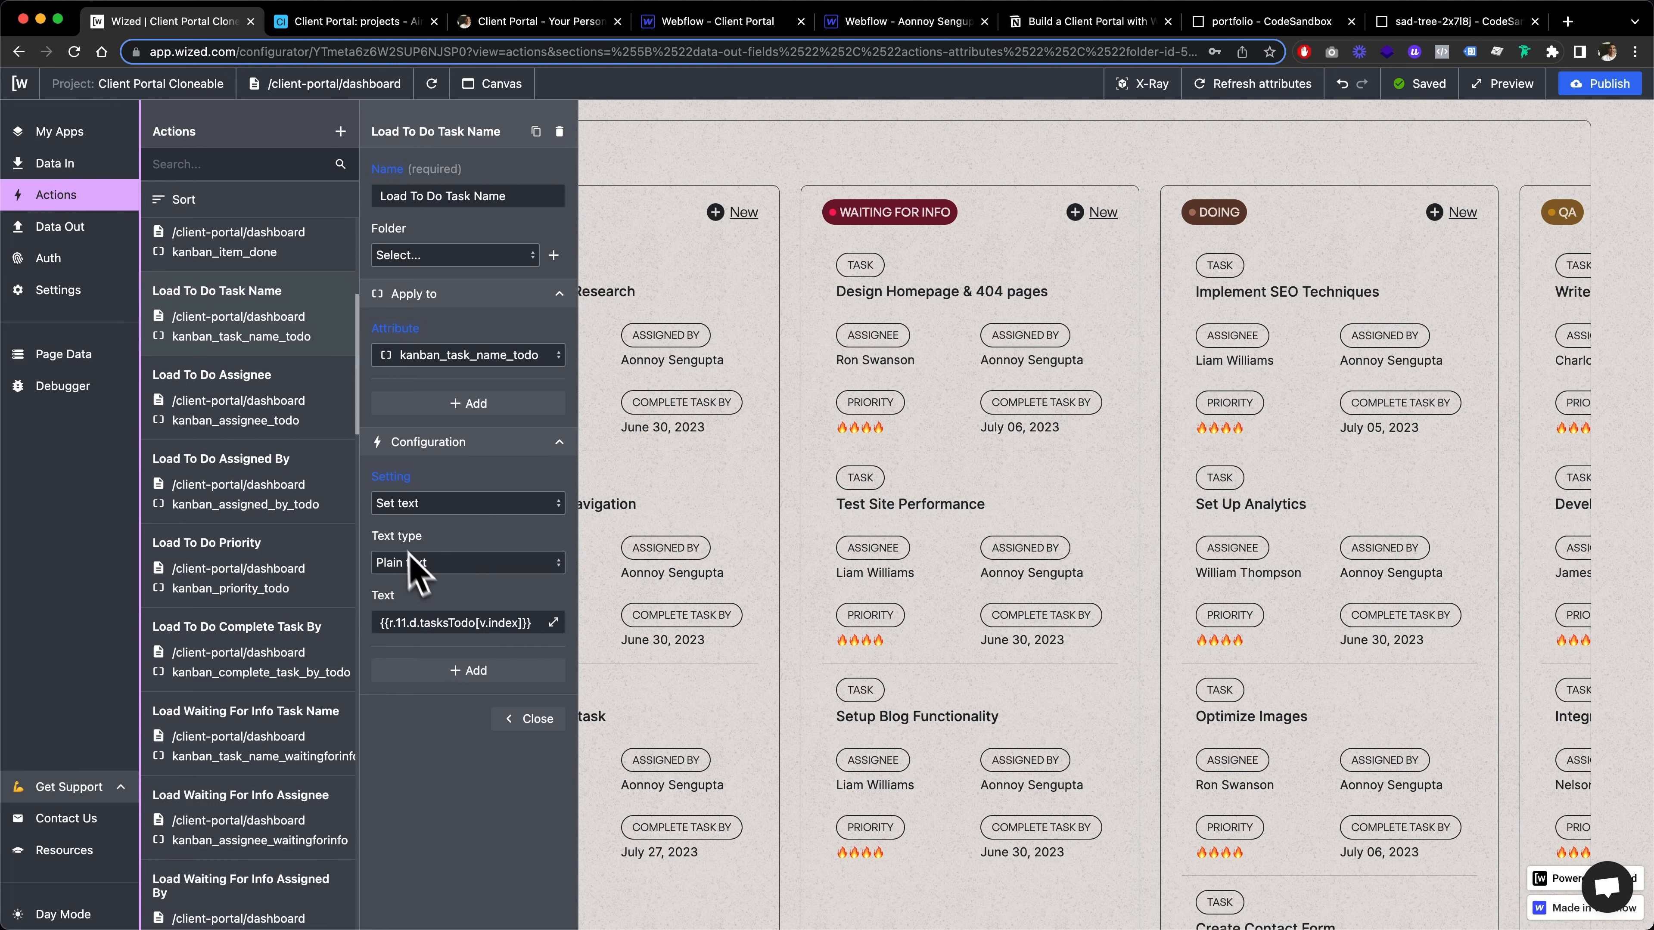
{"action": "left_click", "coordinate": [261, 374]}
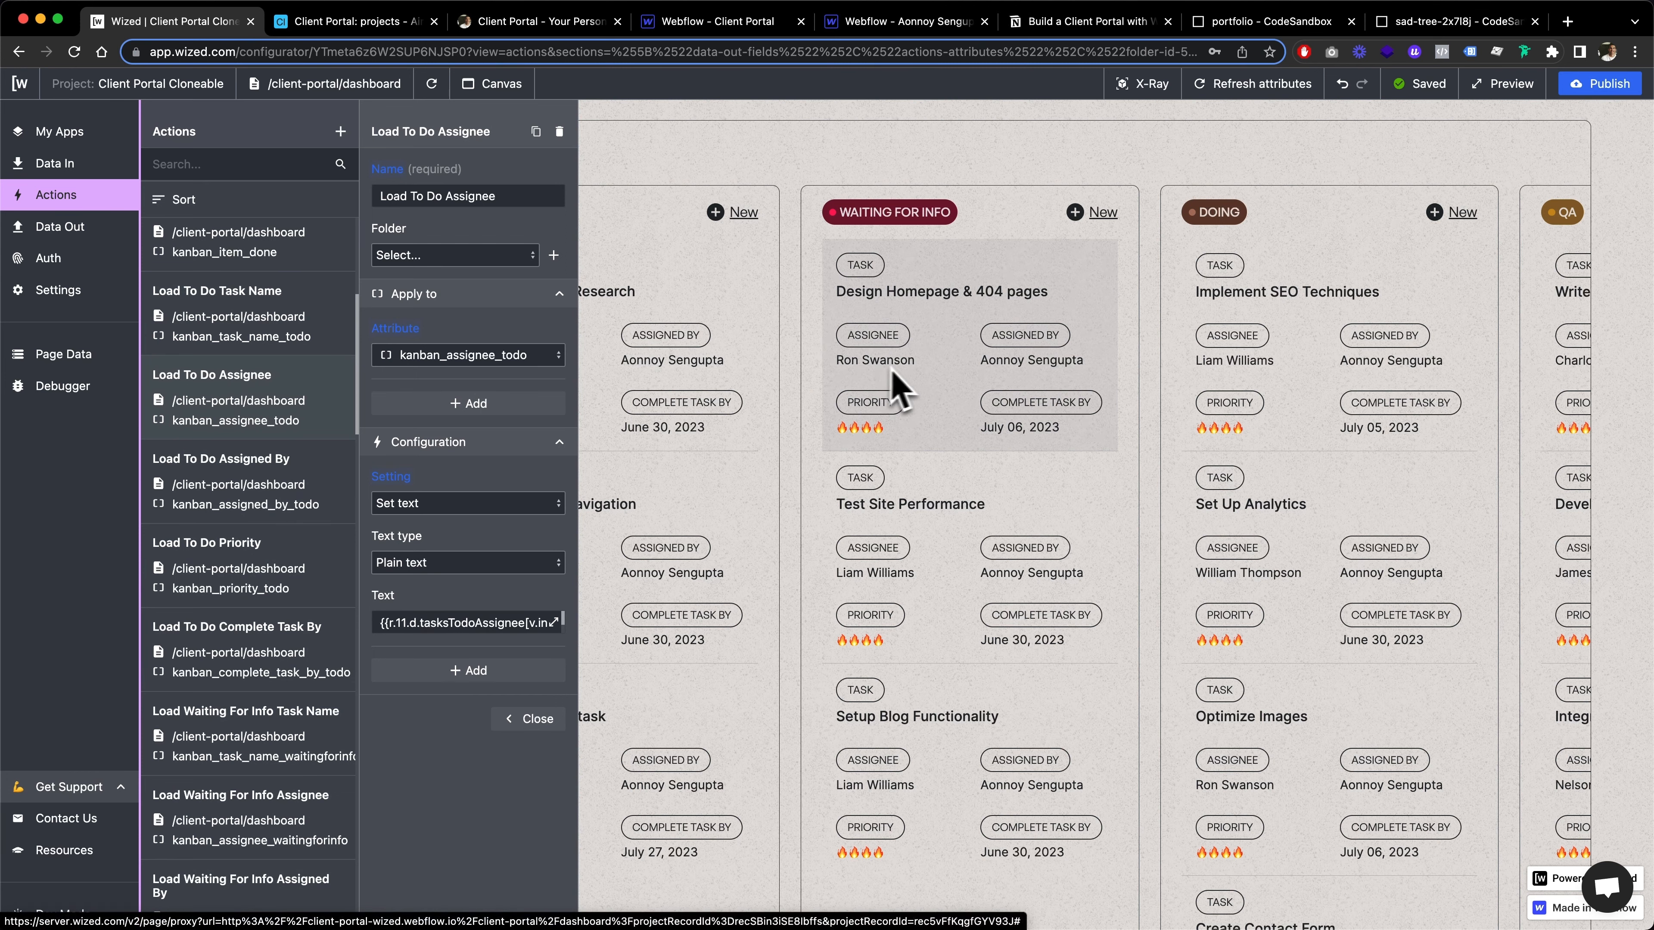
{"action": "left_click", "coordinate": [314, 469]}
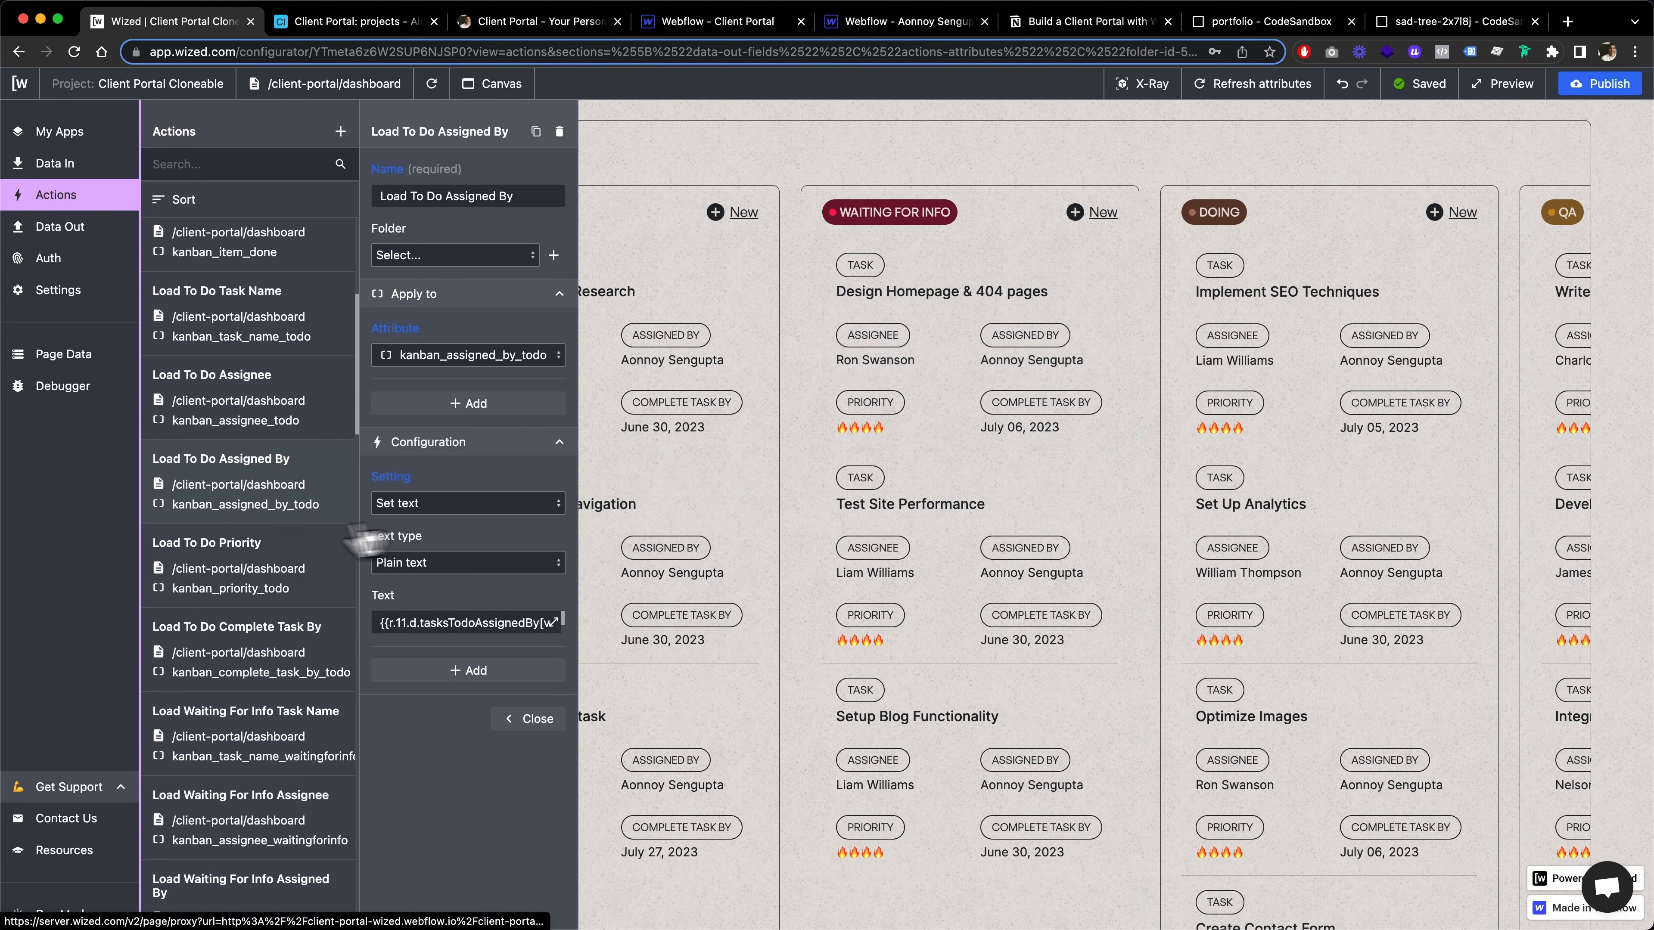
{"action": "left_click", "coordinate": [313, 547]}
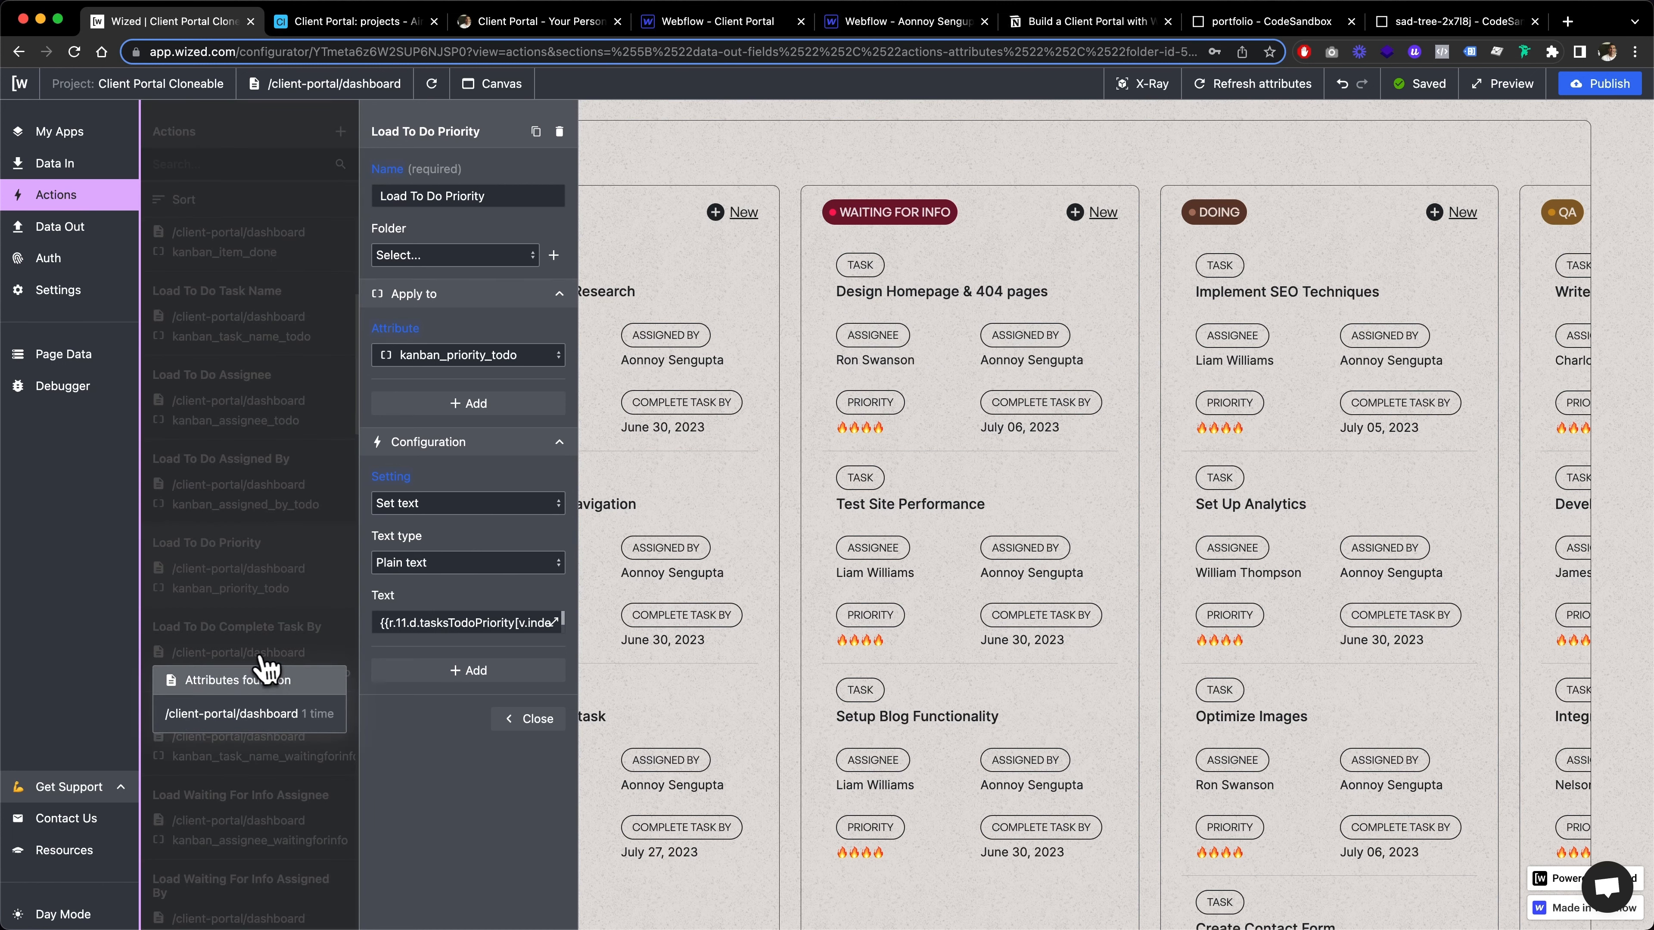
{"action": "left_click", "coordinate": [261, 657]}
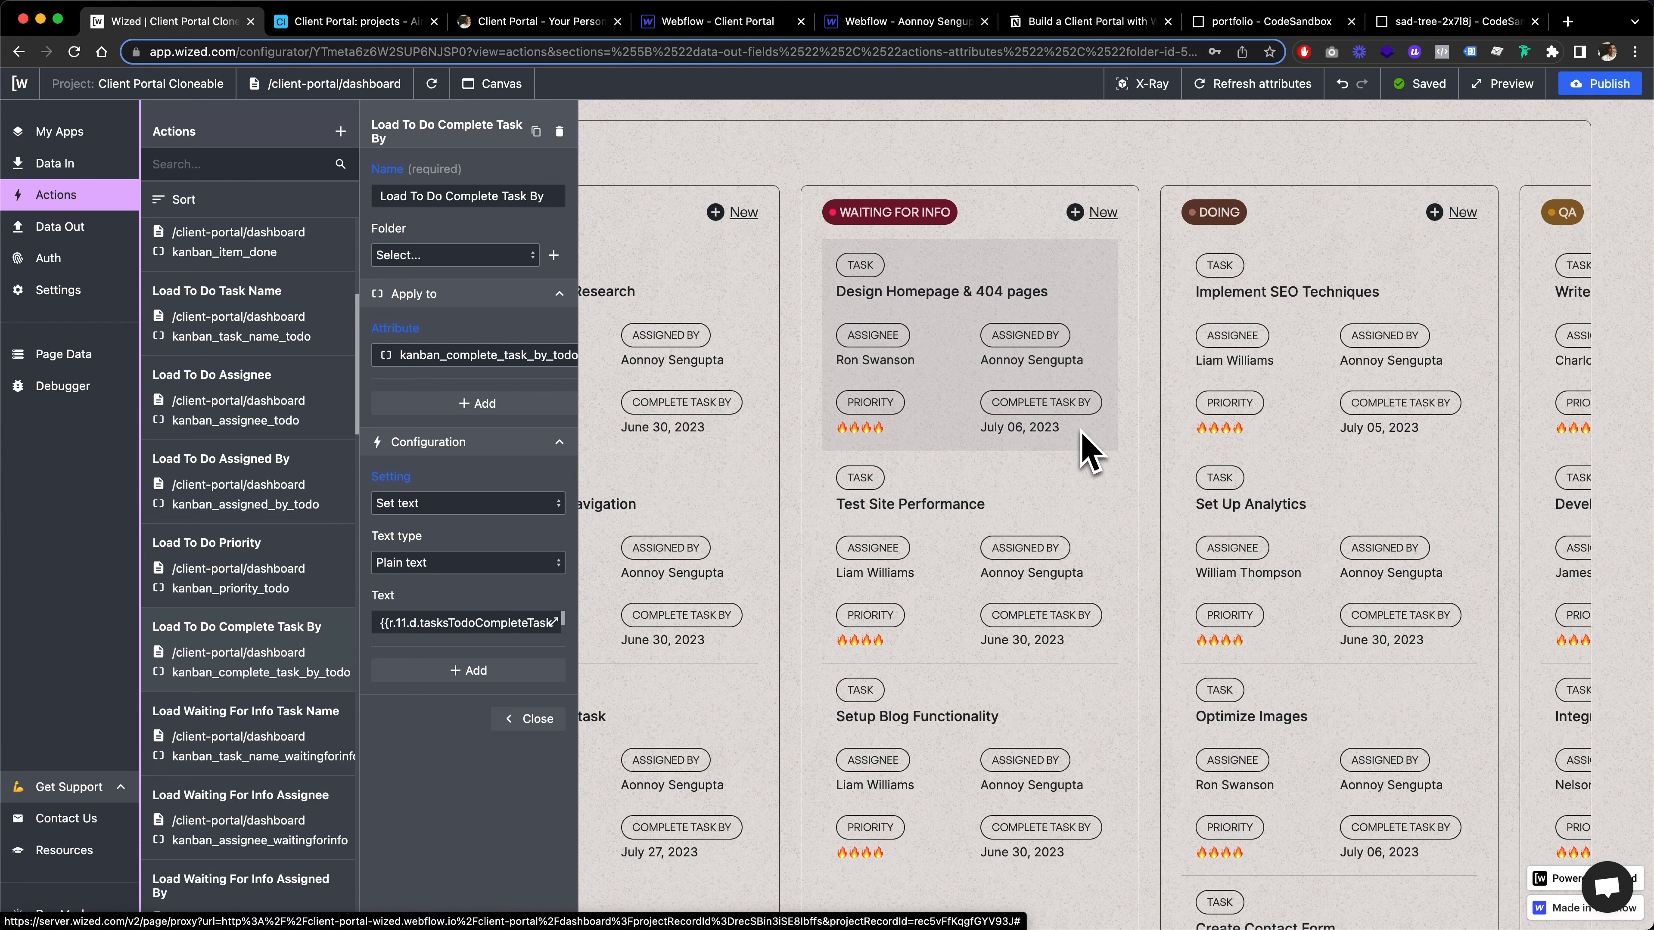
Look through the remaining dashboard actions, from the Waiting For Info text actions to the taskType setters for new tickets
{"action": "scroll", "coordinate": [322, 609], "scroll_direction": "down", "scroll_amount": 2}
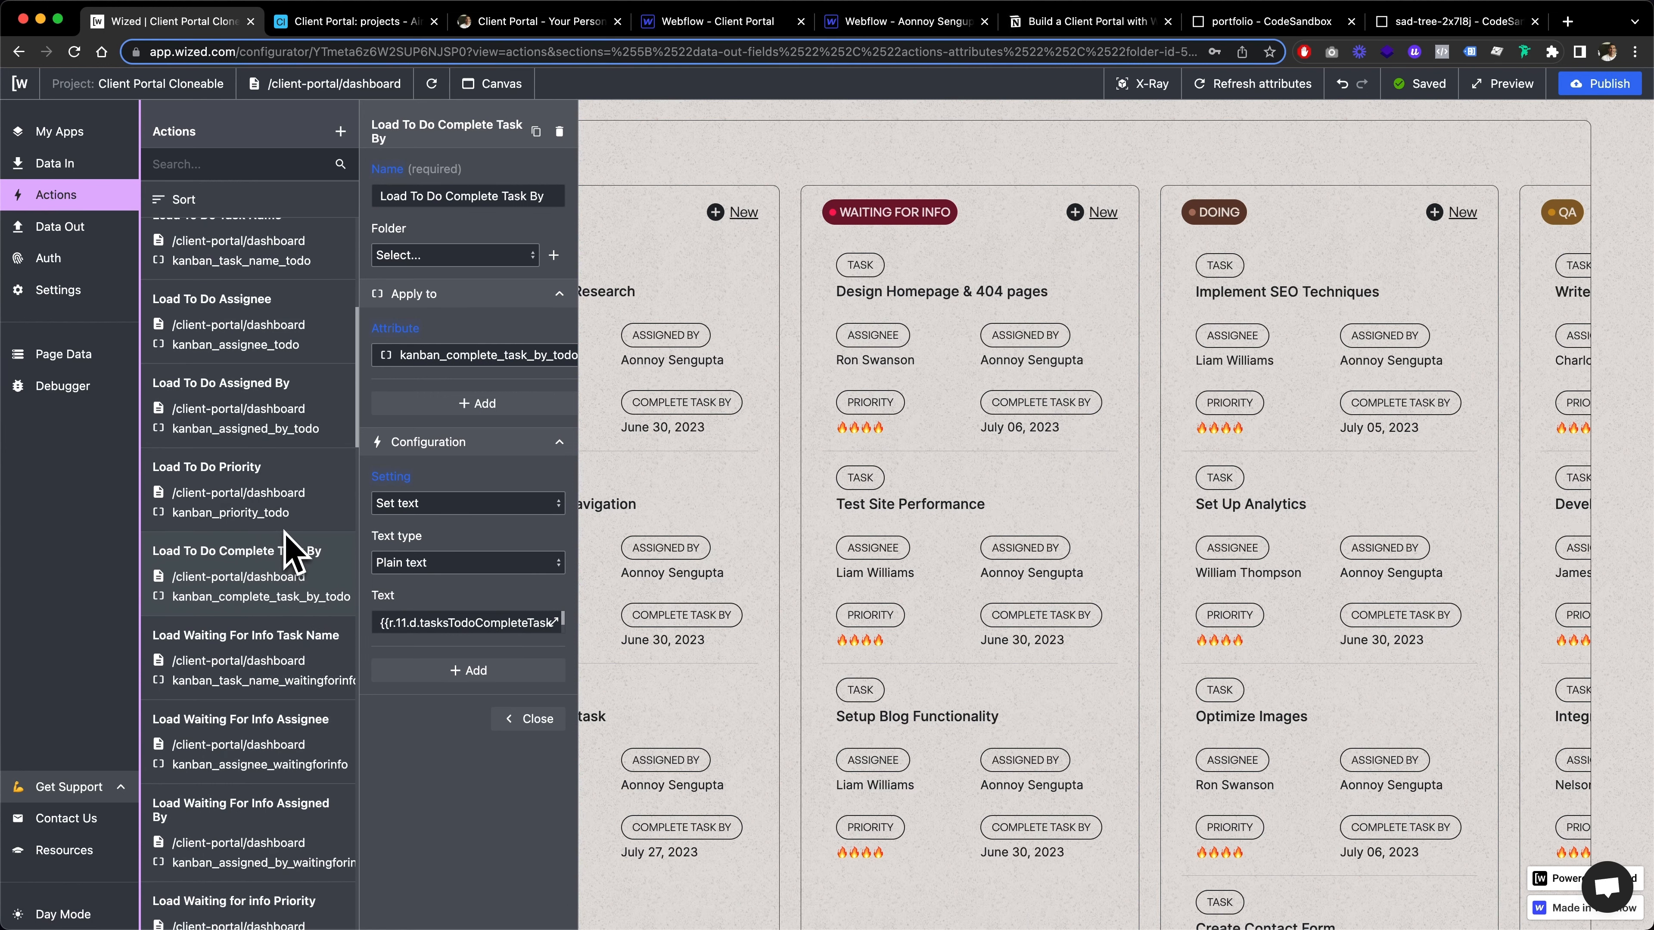
{"action": "scroll", "coordinate": [283, 530], "scroll_direction": "down", "scroll_amount": 2}
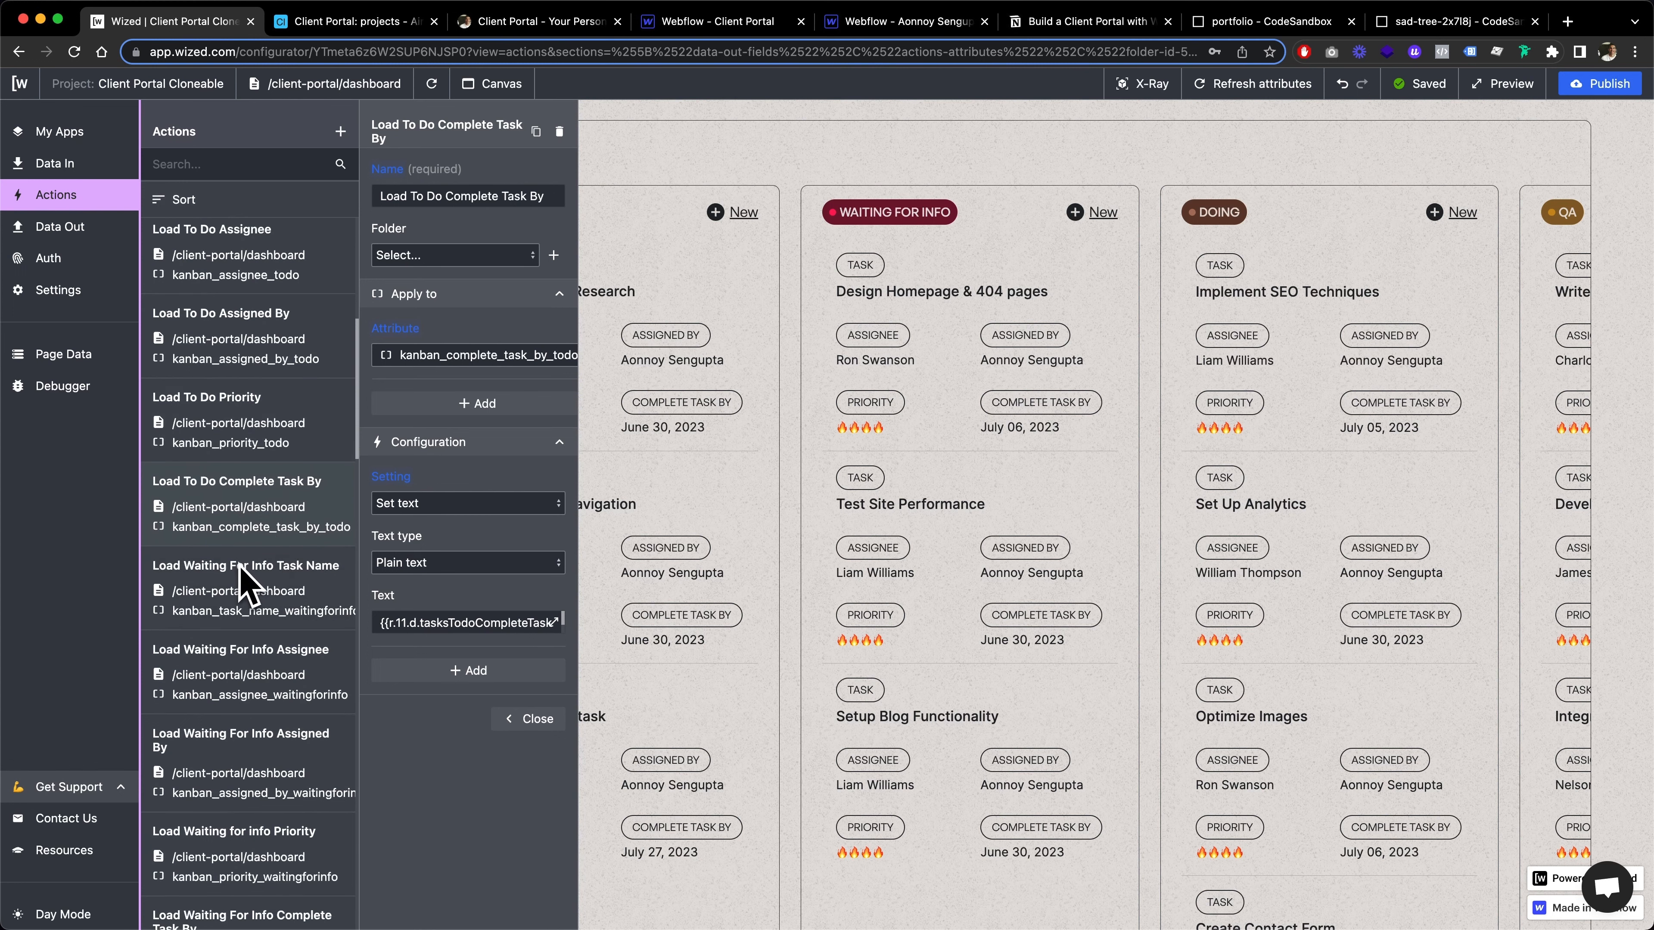
{"action": "scroll", "coordinate": [246, 583], "scroll_direction": "down", "scroll_amount": 2}
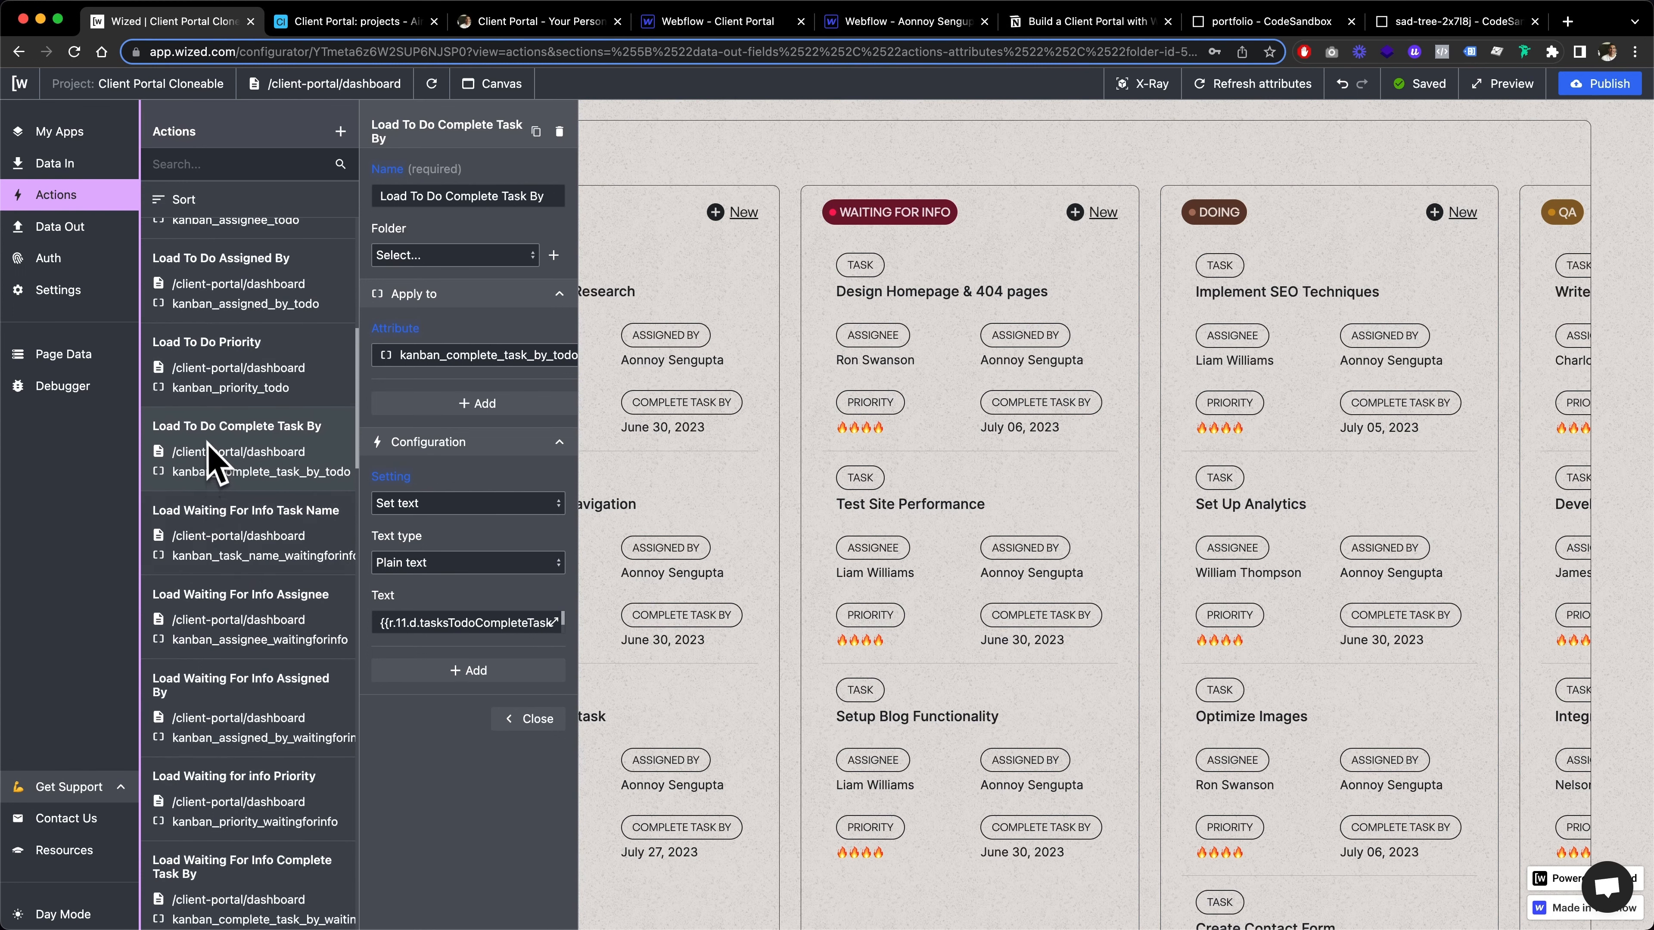
{"action": "scroll", "coordinate": [266, 619], "scroll_direction": "down", "scroll_amount": 10}
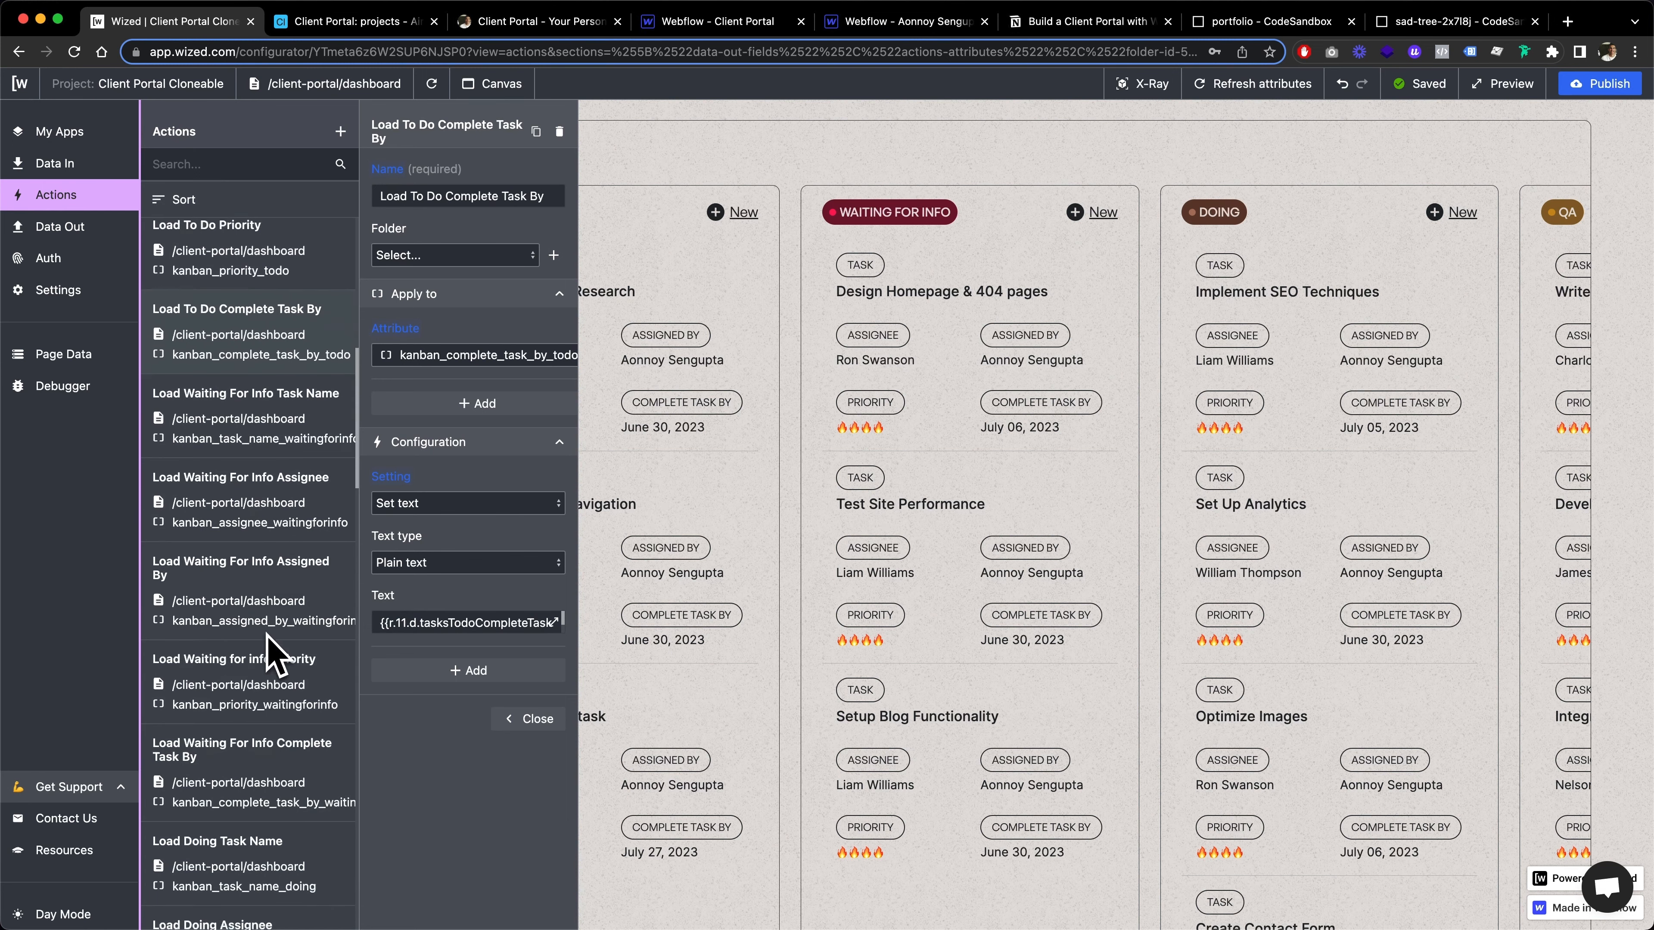
{"action": "scroll", "coordinate": [267, 651], "scroll_direction": "down", "scroll_amount": 13}
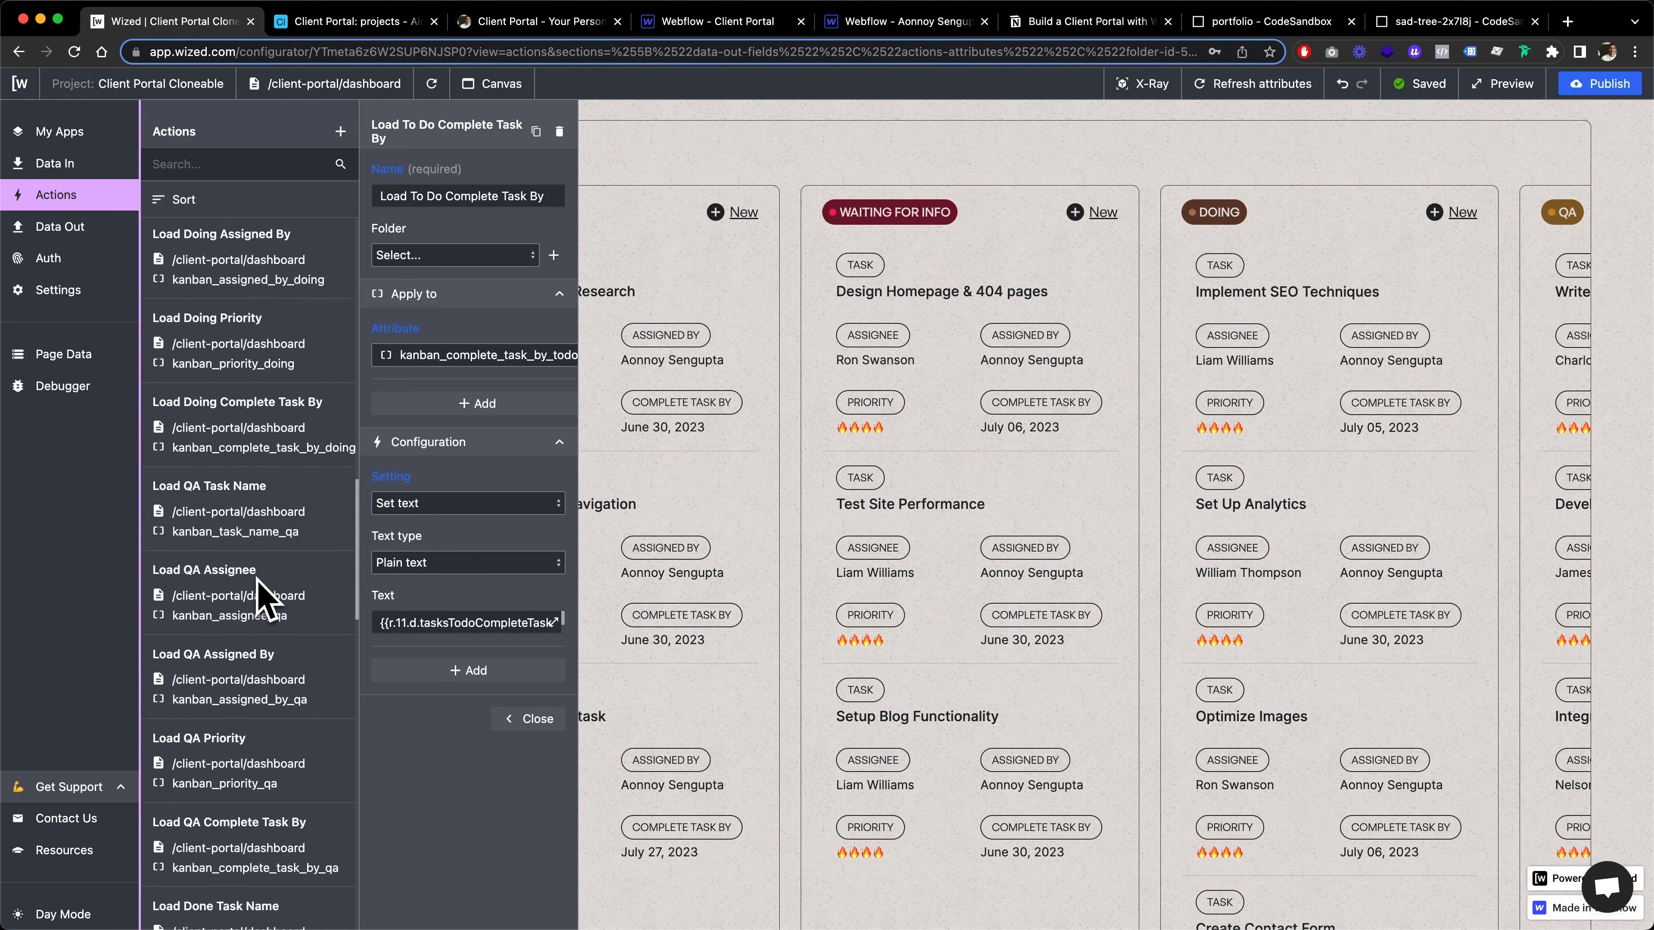
{"action": "scroll", "coordinate": [274, 587], "scroll_direction": "down", "scroll_amount": 15}
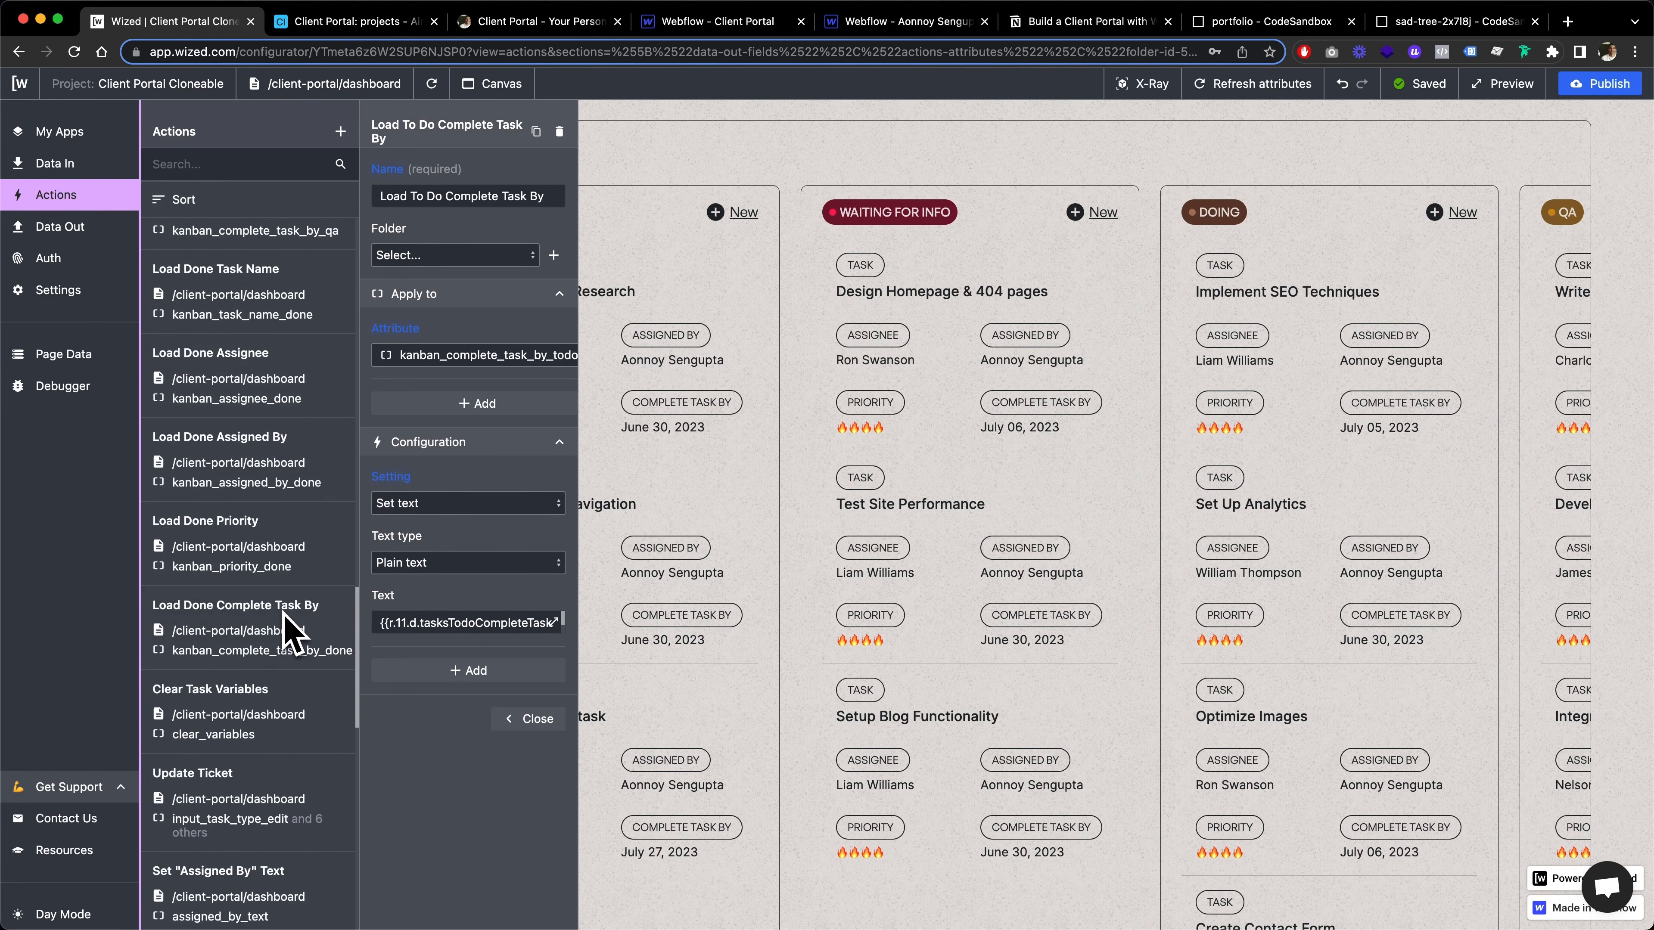
{"action": "scroll", "coordinate": [247, 566], "scroll_direction": "down", "scroll_amount": 9}
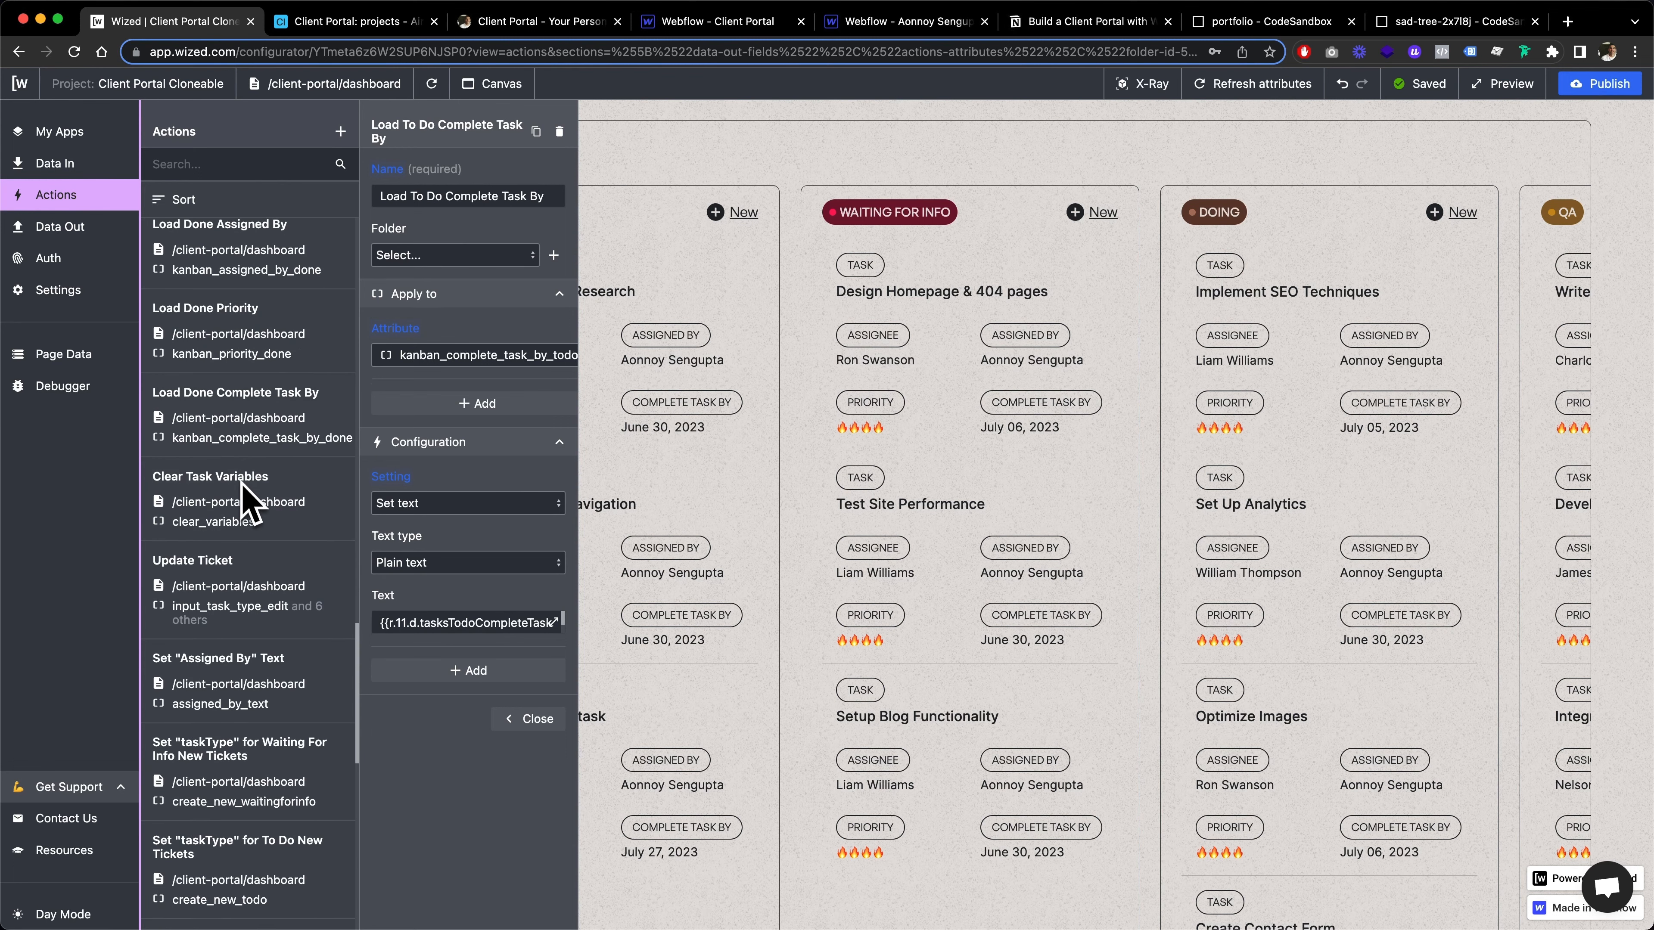
{"action": "scroll", "coordinate": [244, 499], "scroll_direction": "down", "scroll_amount": 3}
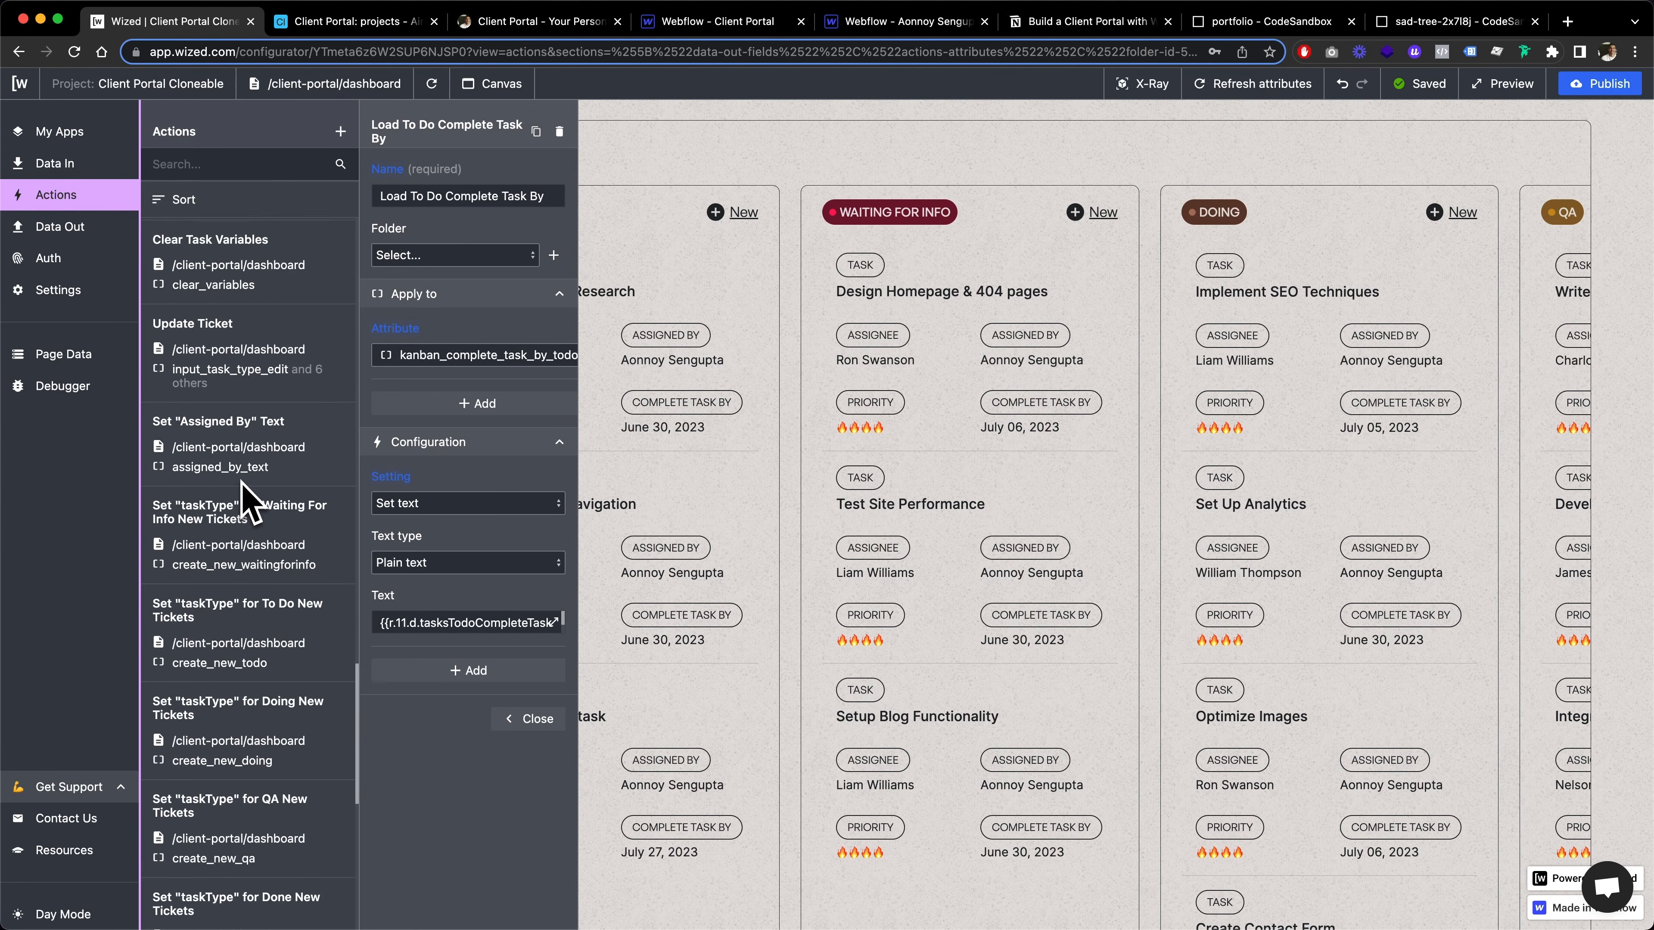
Examine the Clear Task Variables action and the on-click variable resets it contains
{"action": "left_click", "coordinate": [196, 246]}
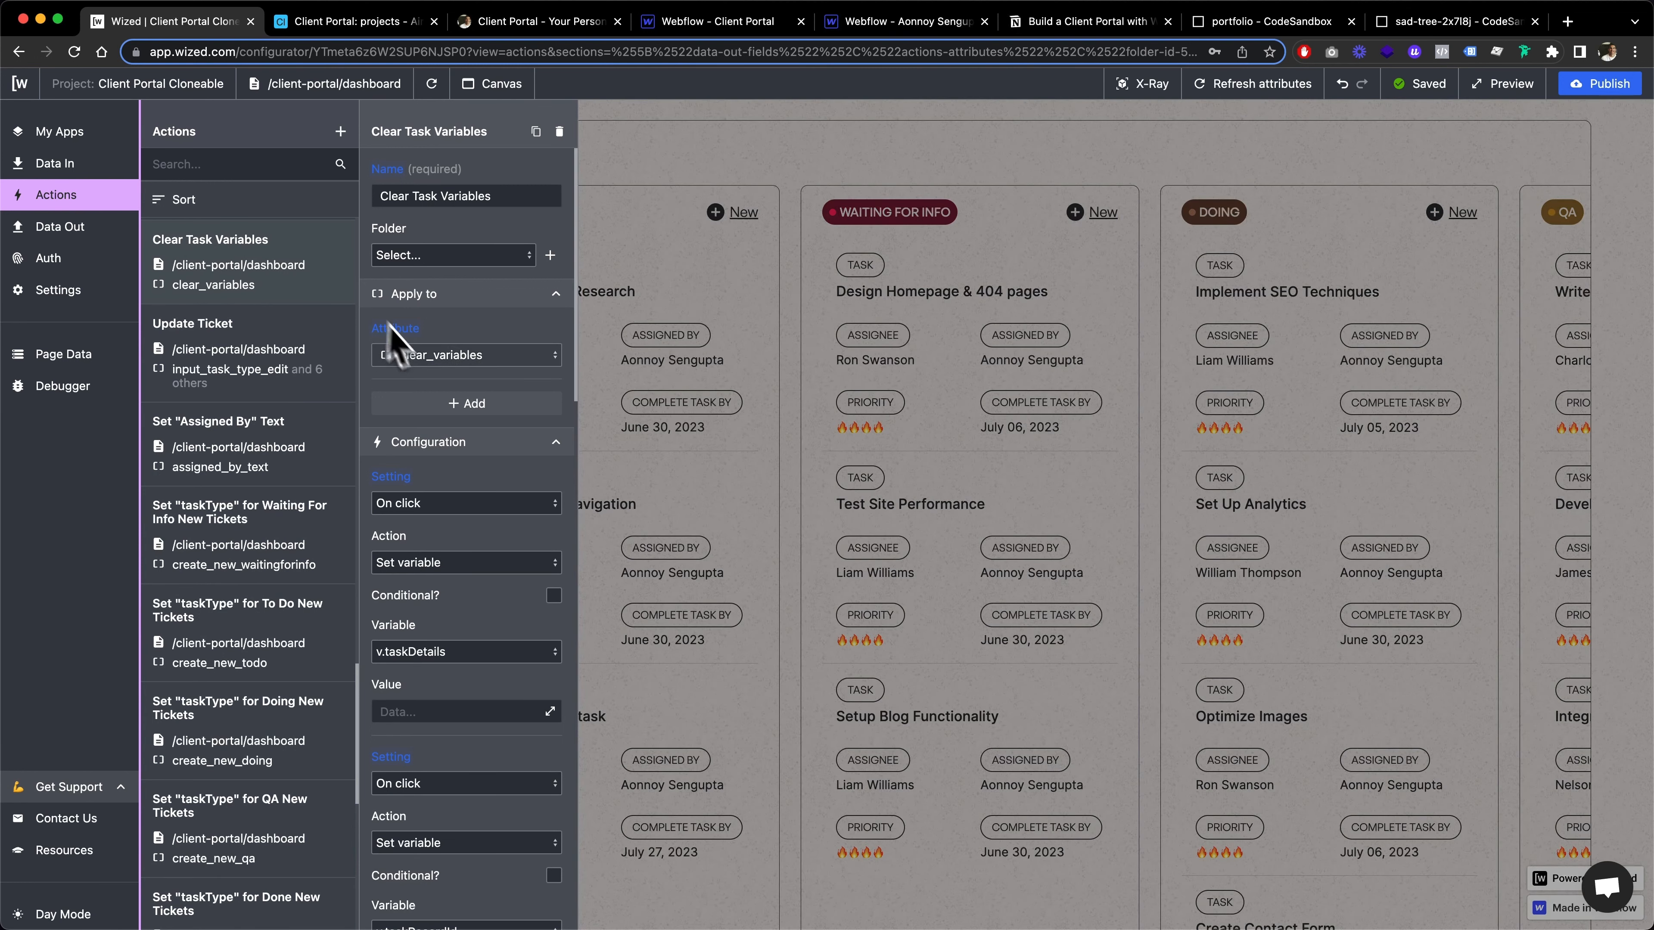
{"action": "scroll", "coordinate": [500, 520], "scroll_direction": "down", "scroll_amount": 6}
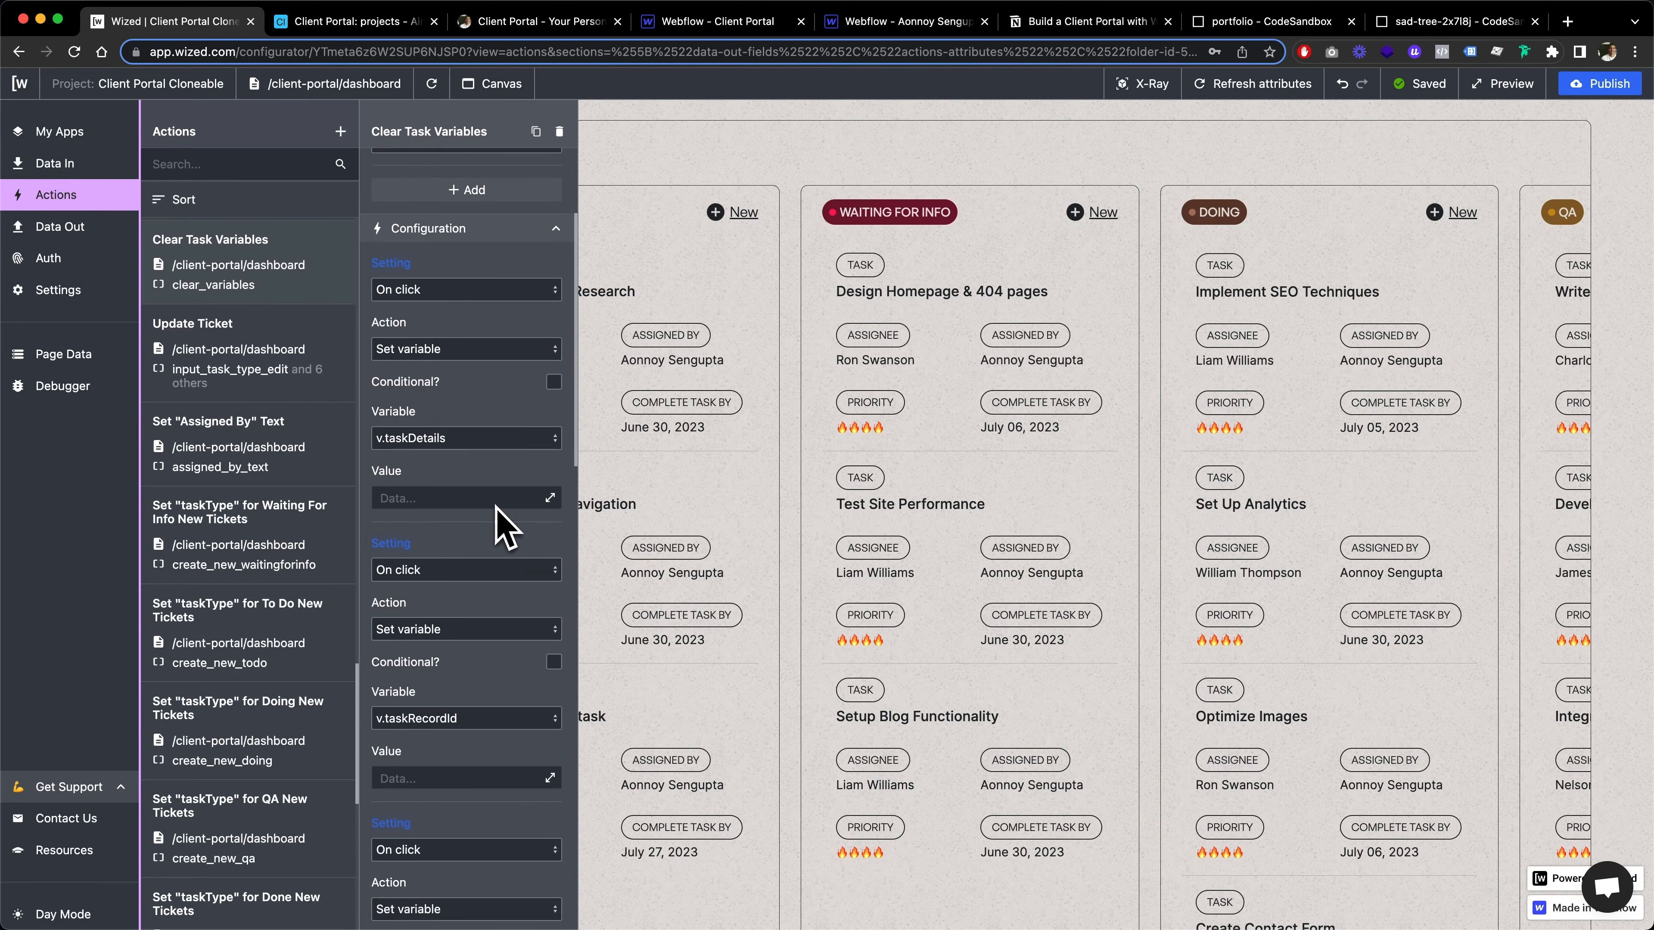
{"action": "scroll", "coordinate": [499, 526], "scroll_direction": "down", "scroll_amount": 8}
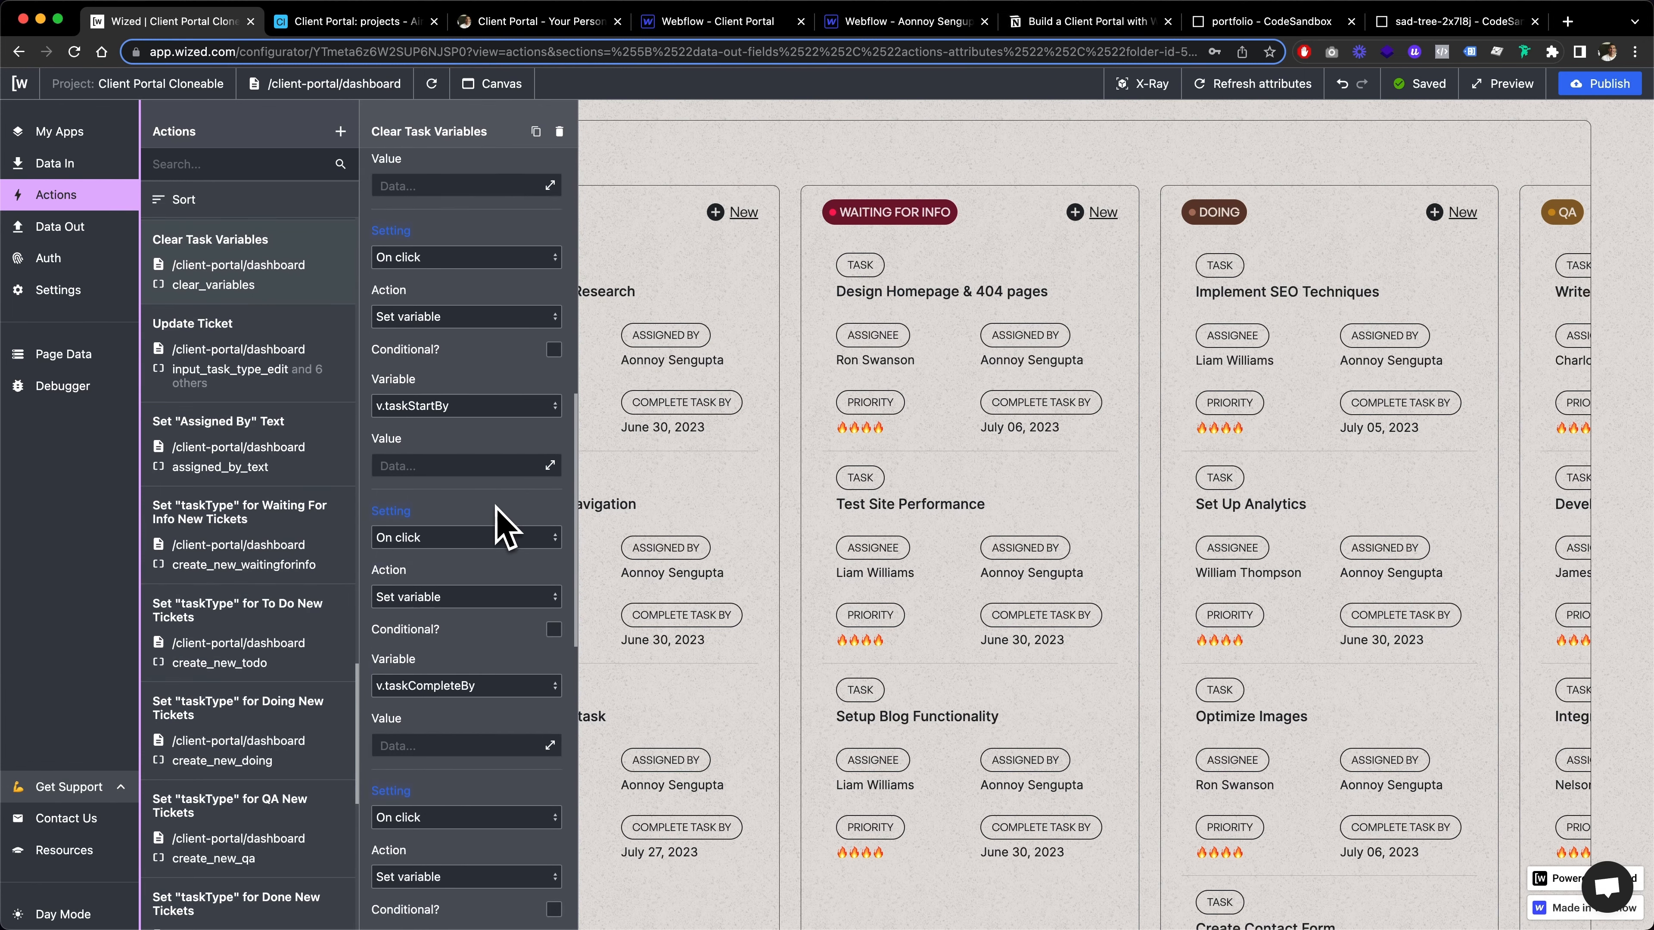
{"action": "scroll", "coordinate": [500, 525], "scroll_direction": "up", "scroll_amount": 14}
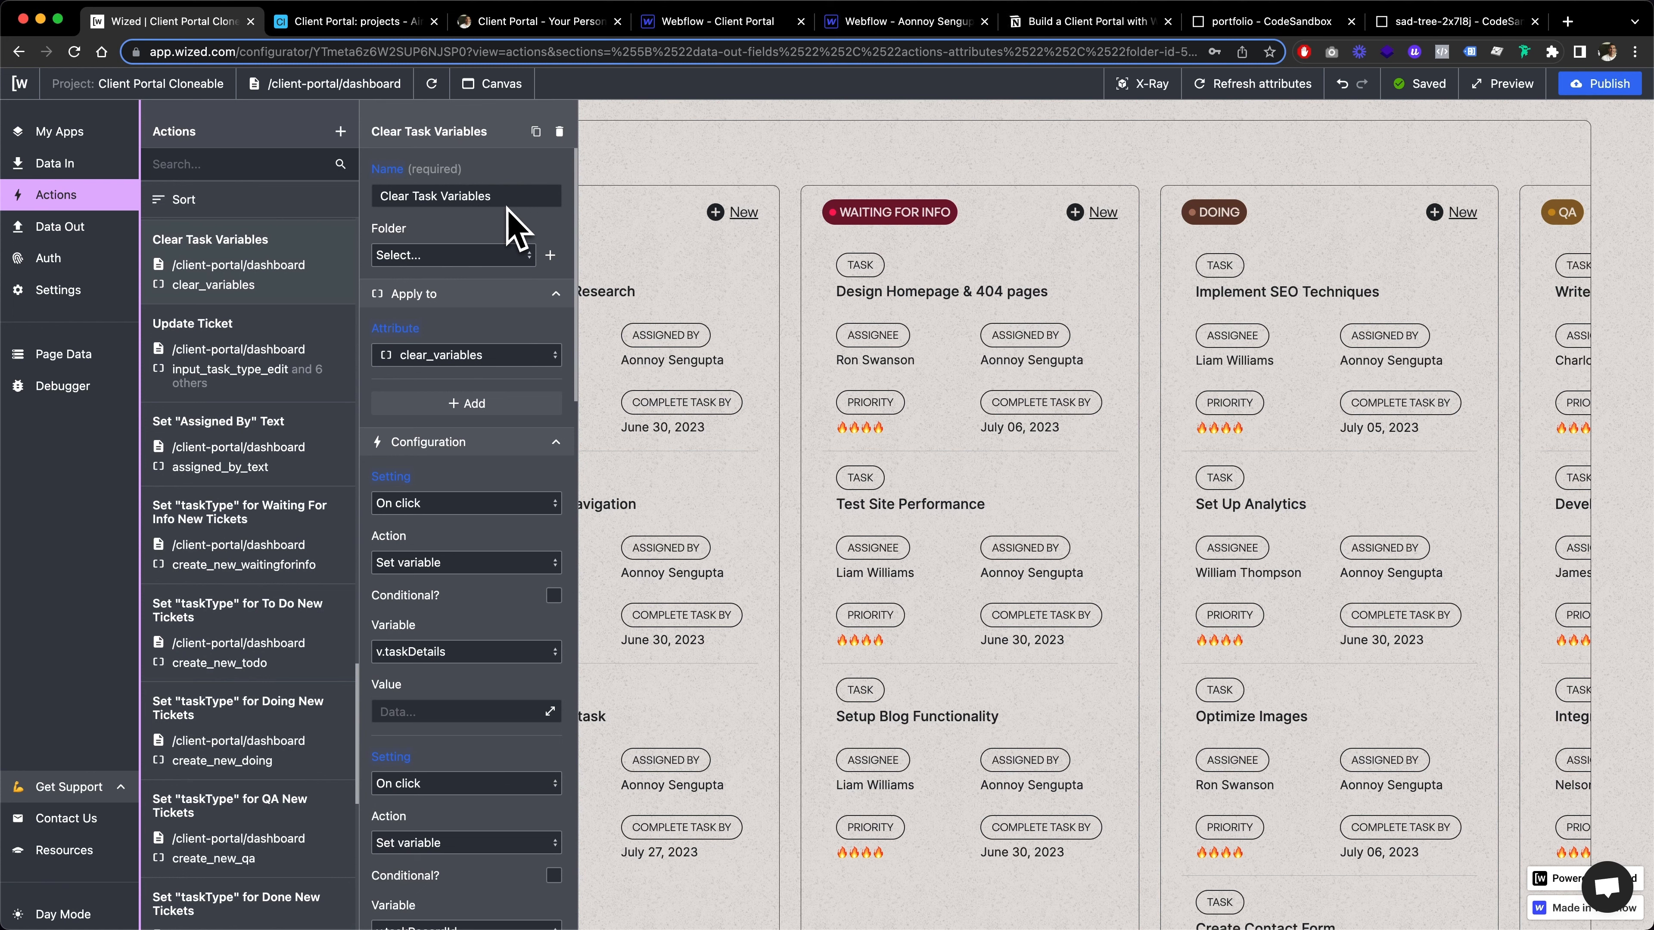
Check the task variables in Page Data while opening and closing the Design Homepage & 404 pages task
{"action": "left_click", "coordinate": [98, 355]}
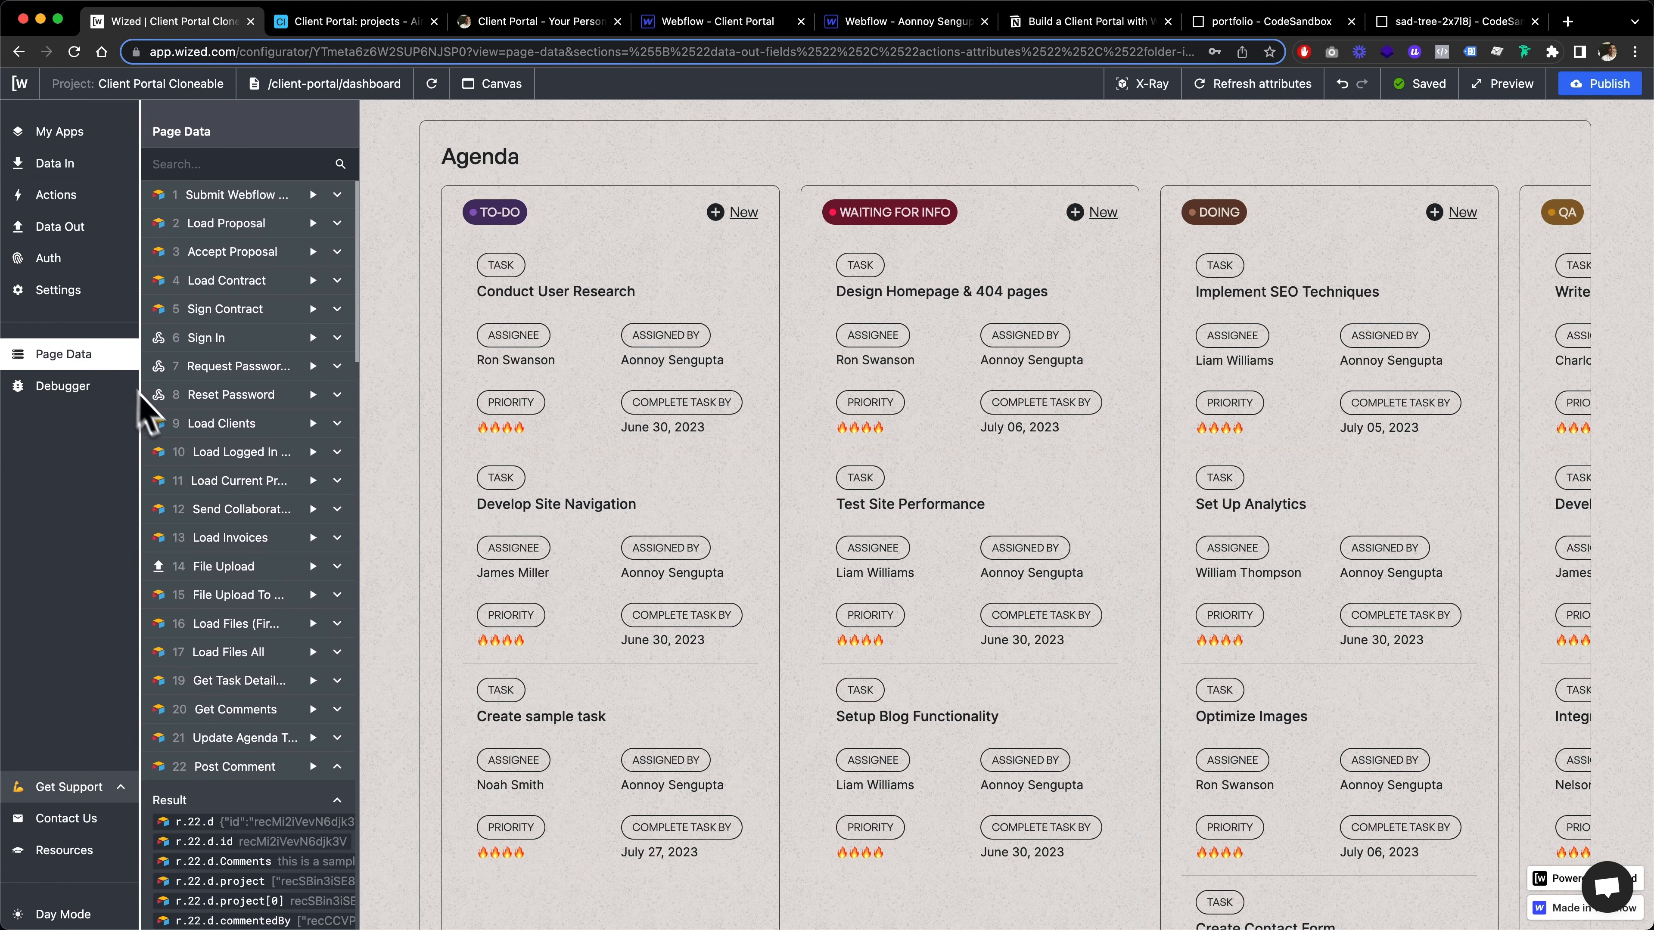
{"action": "scroll", "coordinate": [261, 691], "scroll_direction": "down", "scroll_amount": 15}
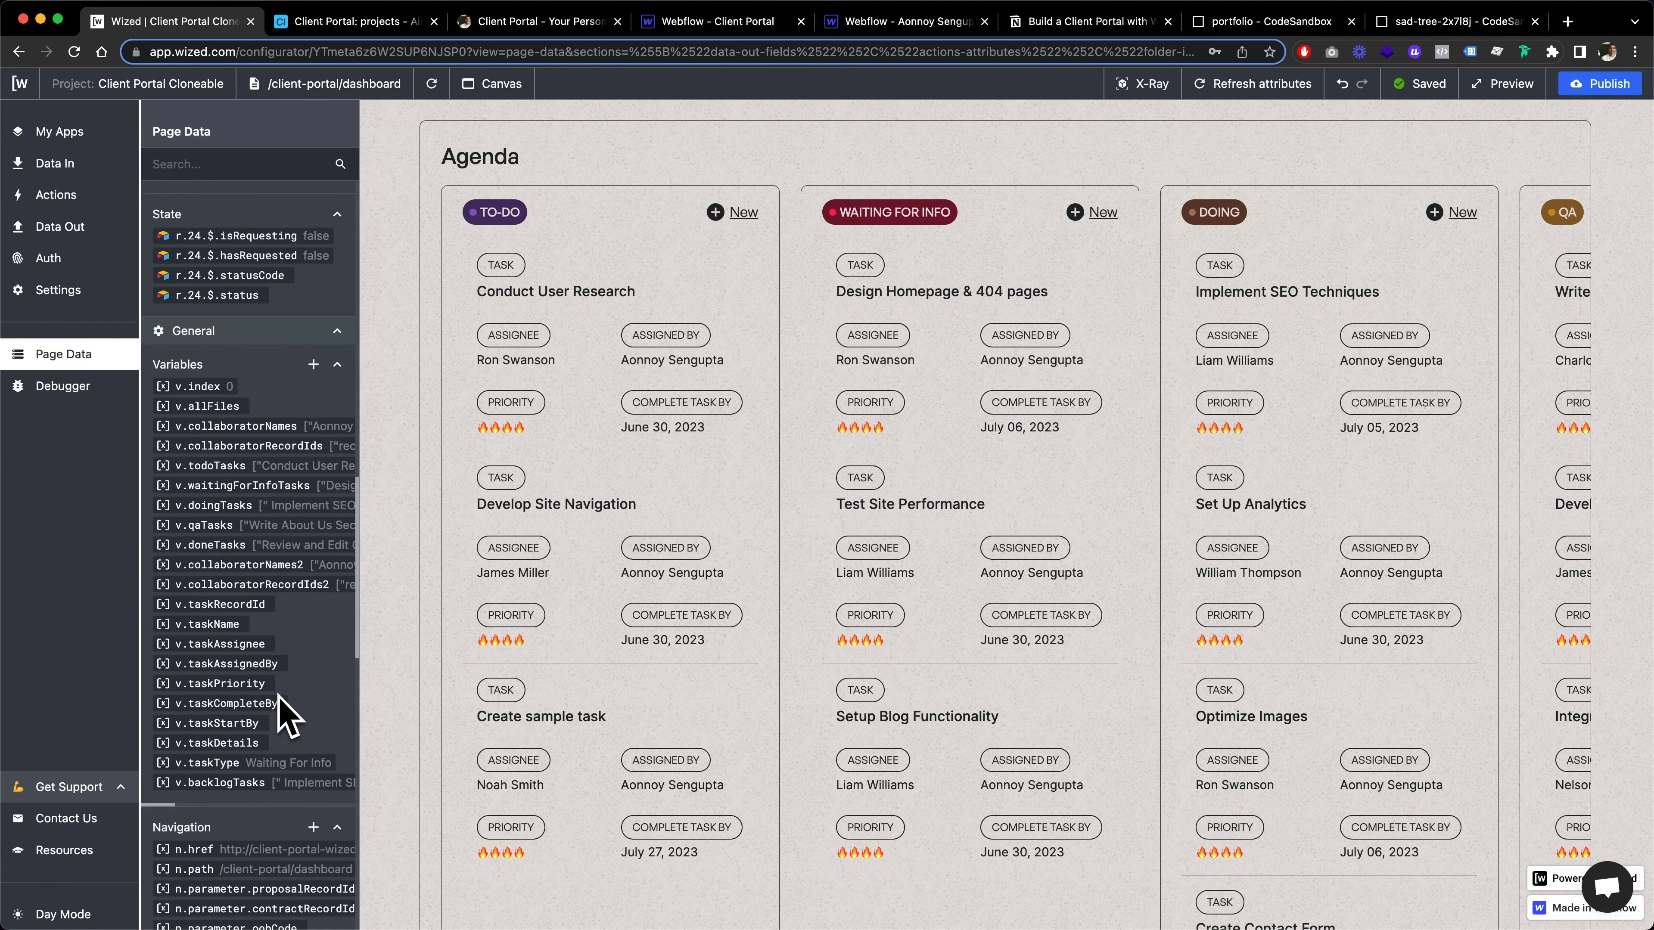
{"action": "scroll", "coordinate": [280, 713], "scroll_direction": "down", "scroll_amount": 4}
{"action": "scroll", "coordinate": [250, 589], "scroll_direction": "right", "scroll_amount": 1}
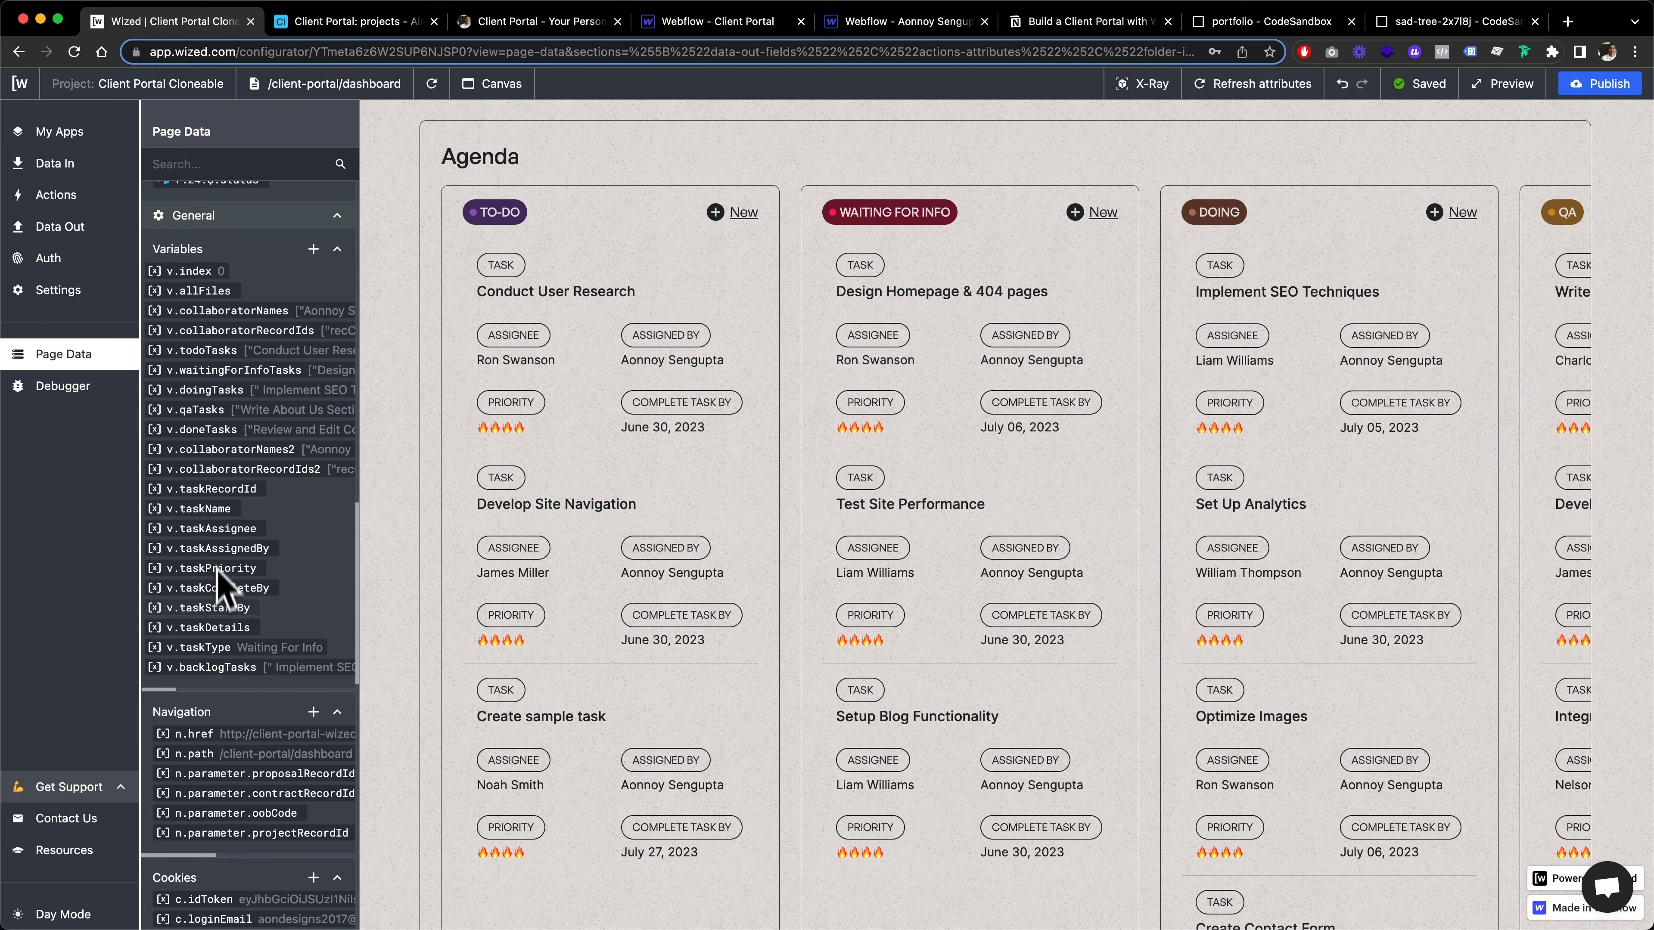
{"action": "left_click", "coordinate": [962, 332]}
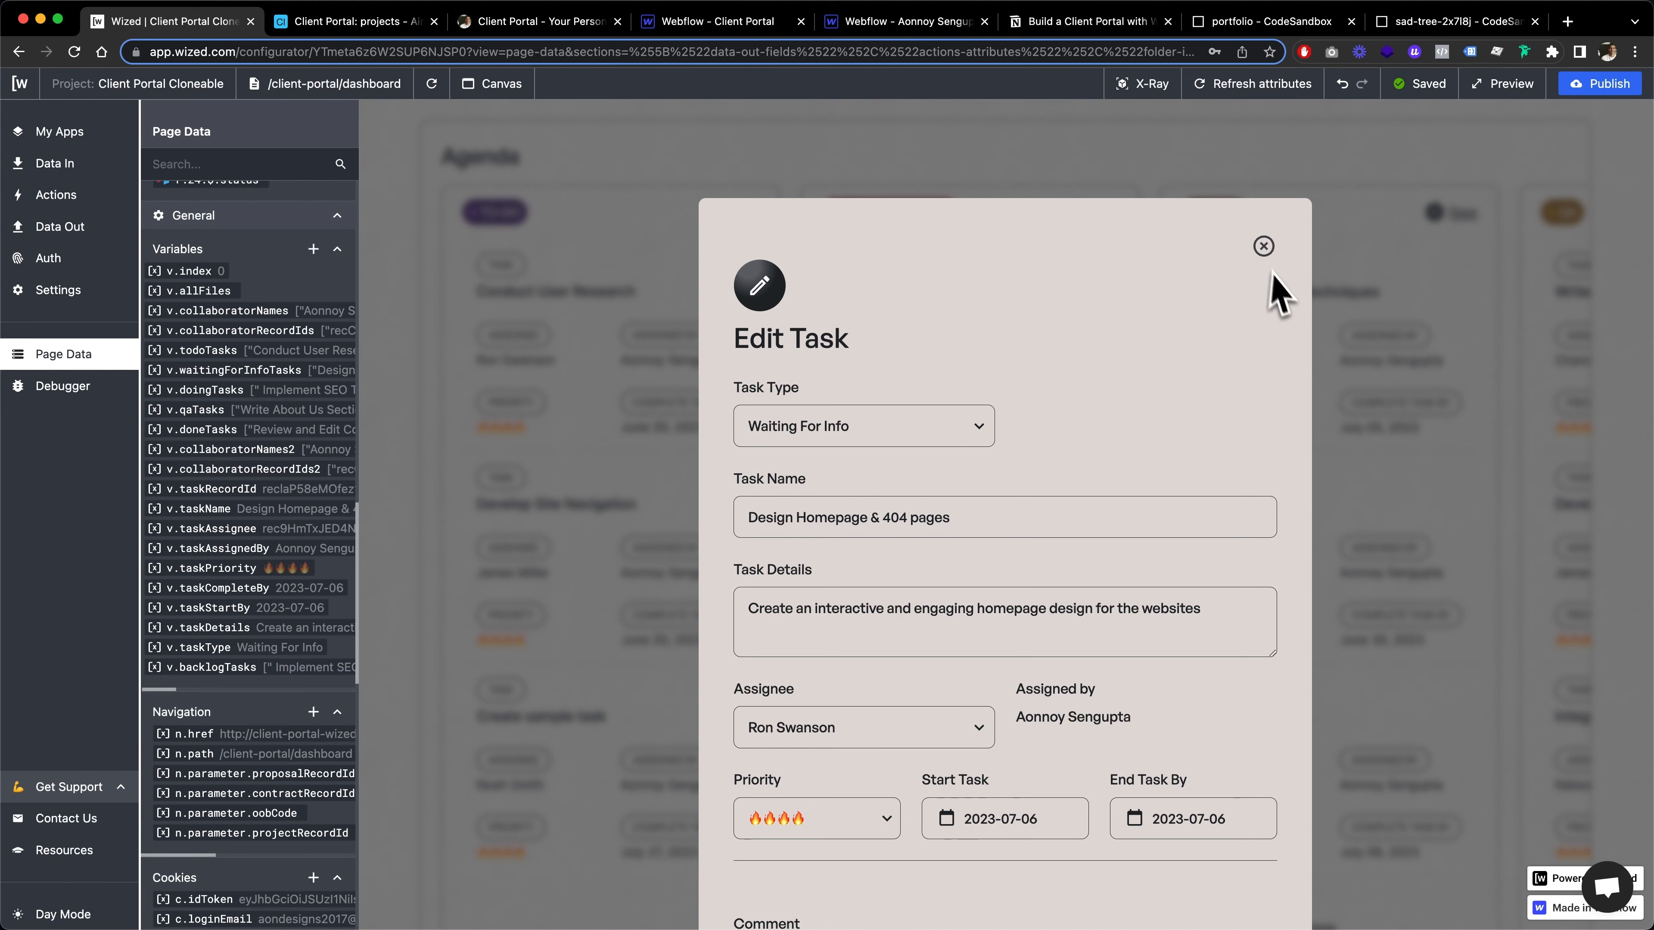
{"action": "left_click", "coordinate": [1263, 247]}
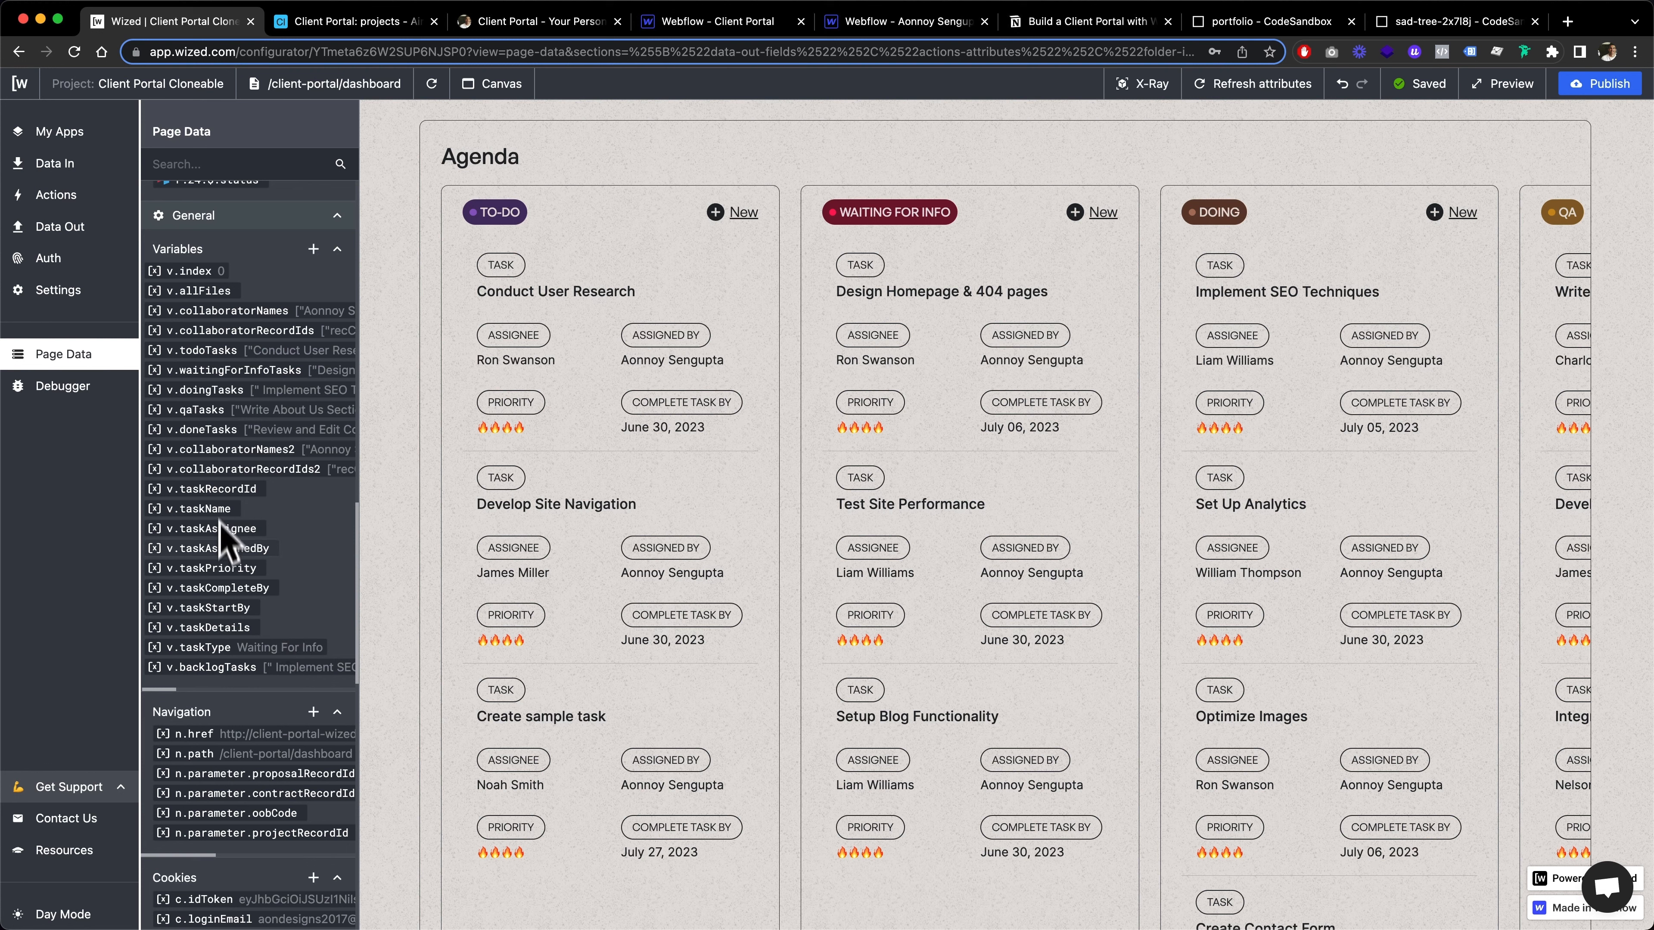
Open the Update Ticket action and review the edit input attributes it applies to
{"action": "left_click", "coordinate": [97, 195]}
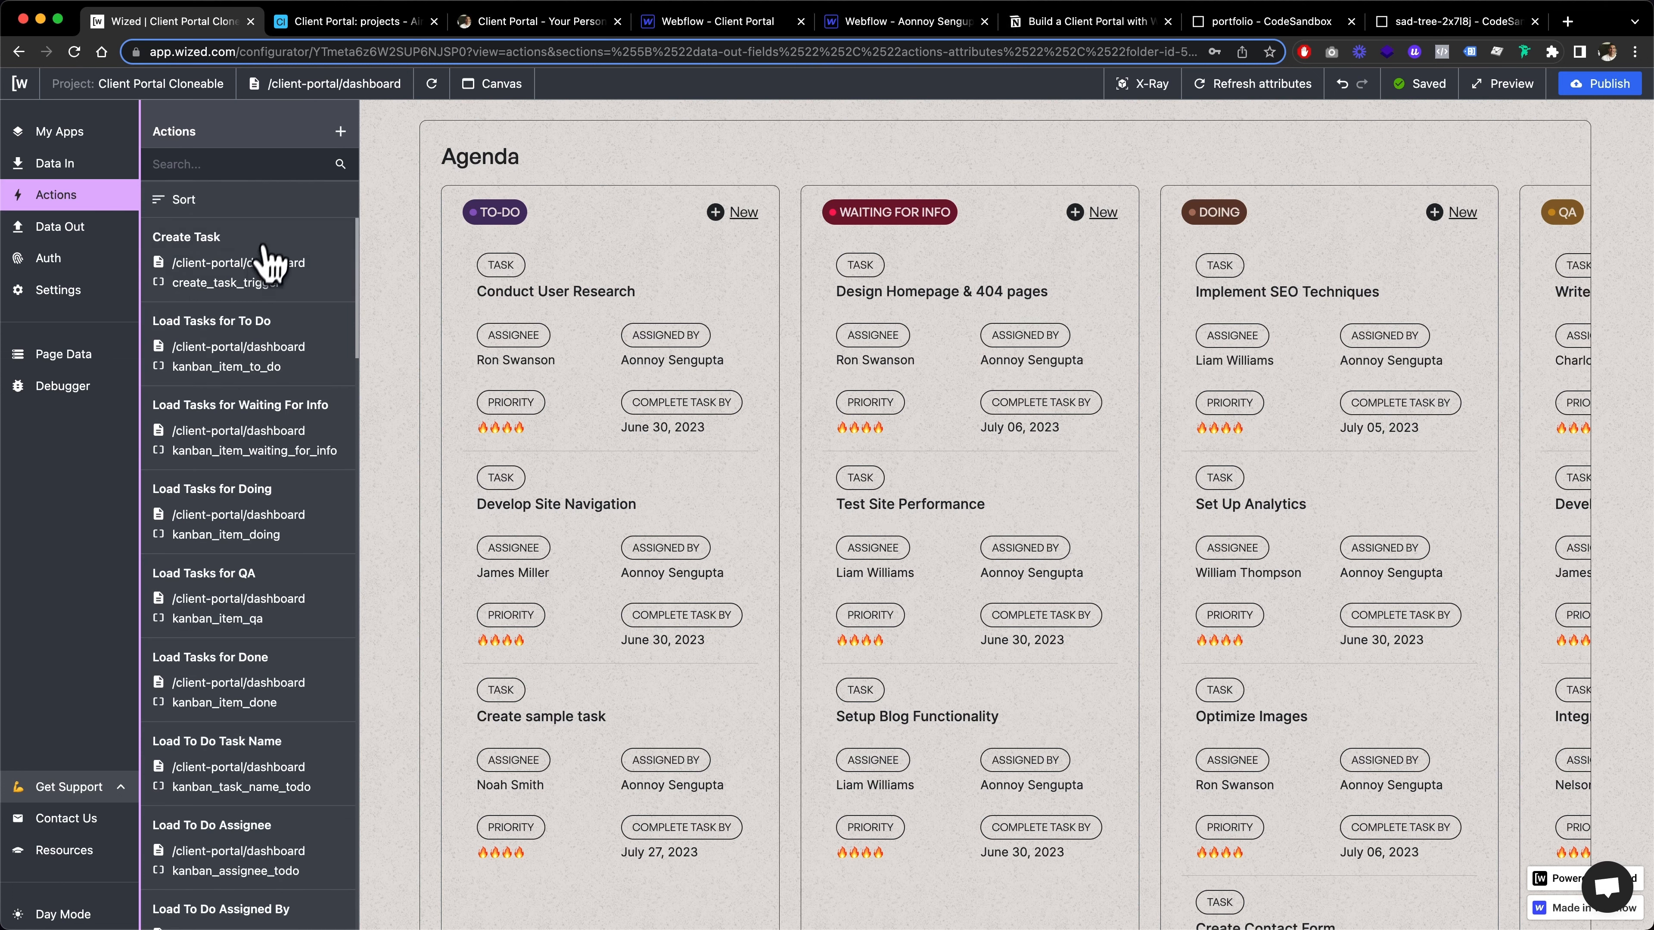
{"action": "scroll", "coordinate": [257, 297], "scroll_direction": "down", "scroll_amount": 20}
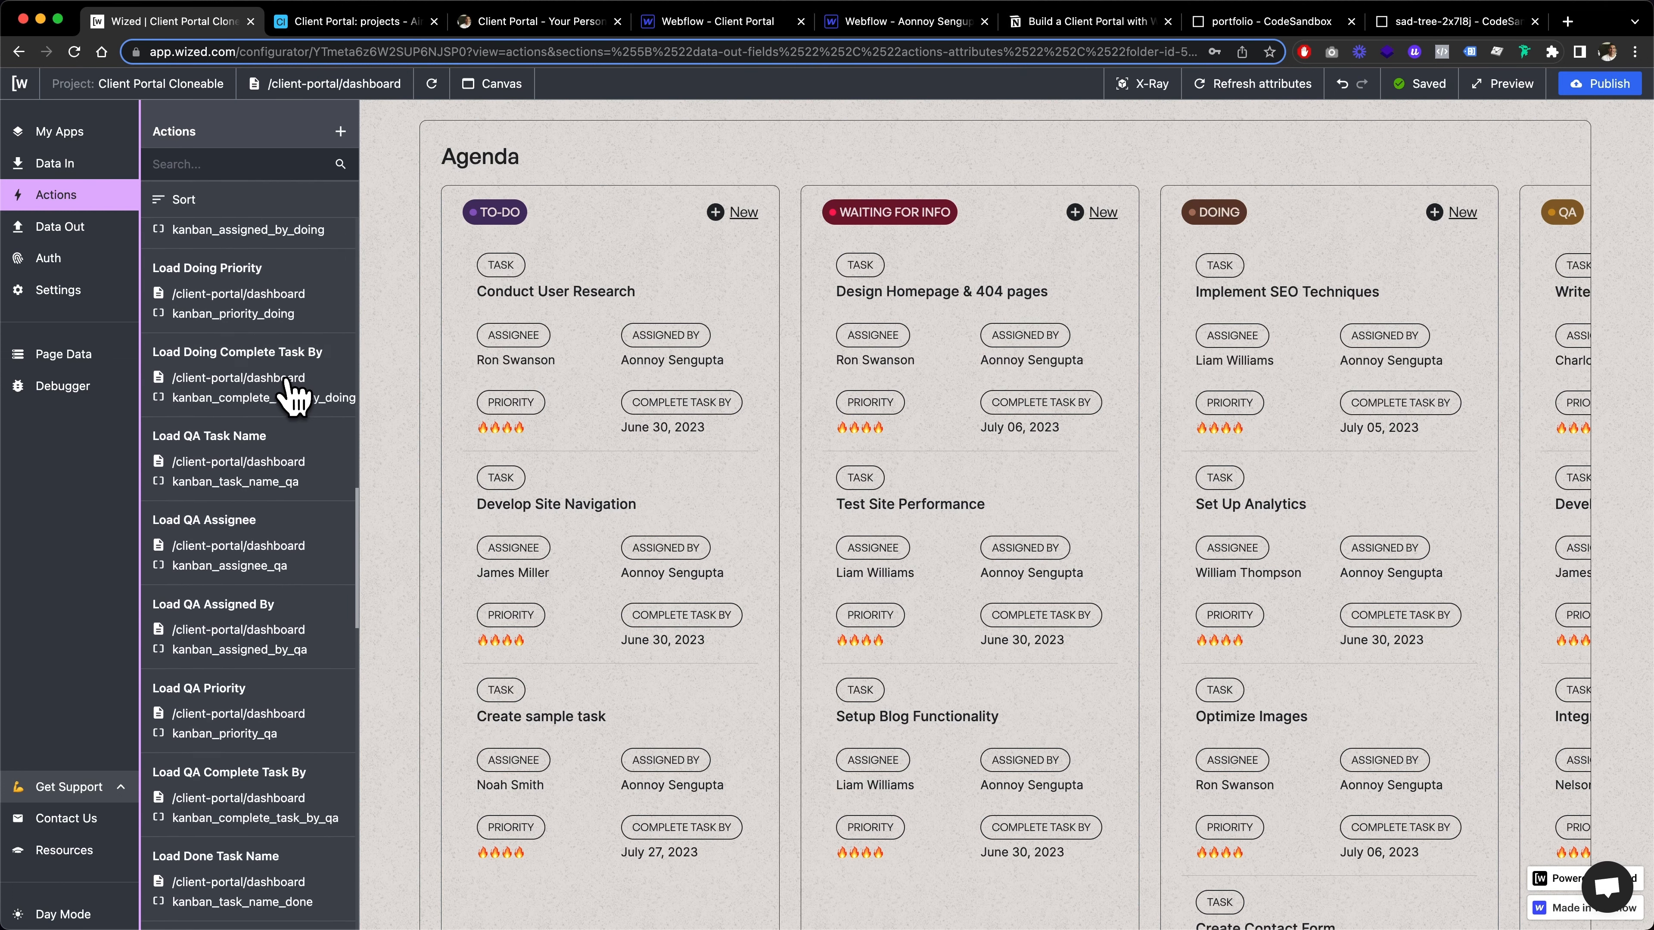
{"action": "scroll", "coordinate": [292, 390], "scroll_direction": "down", "scroll_amount": 10}
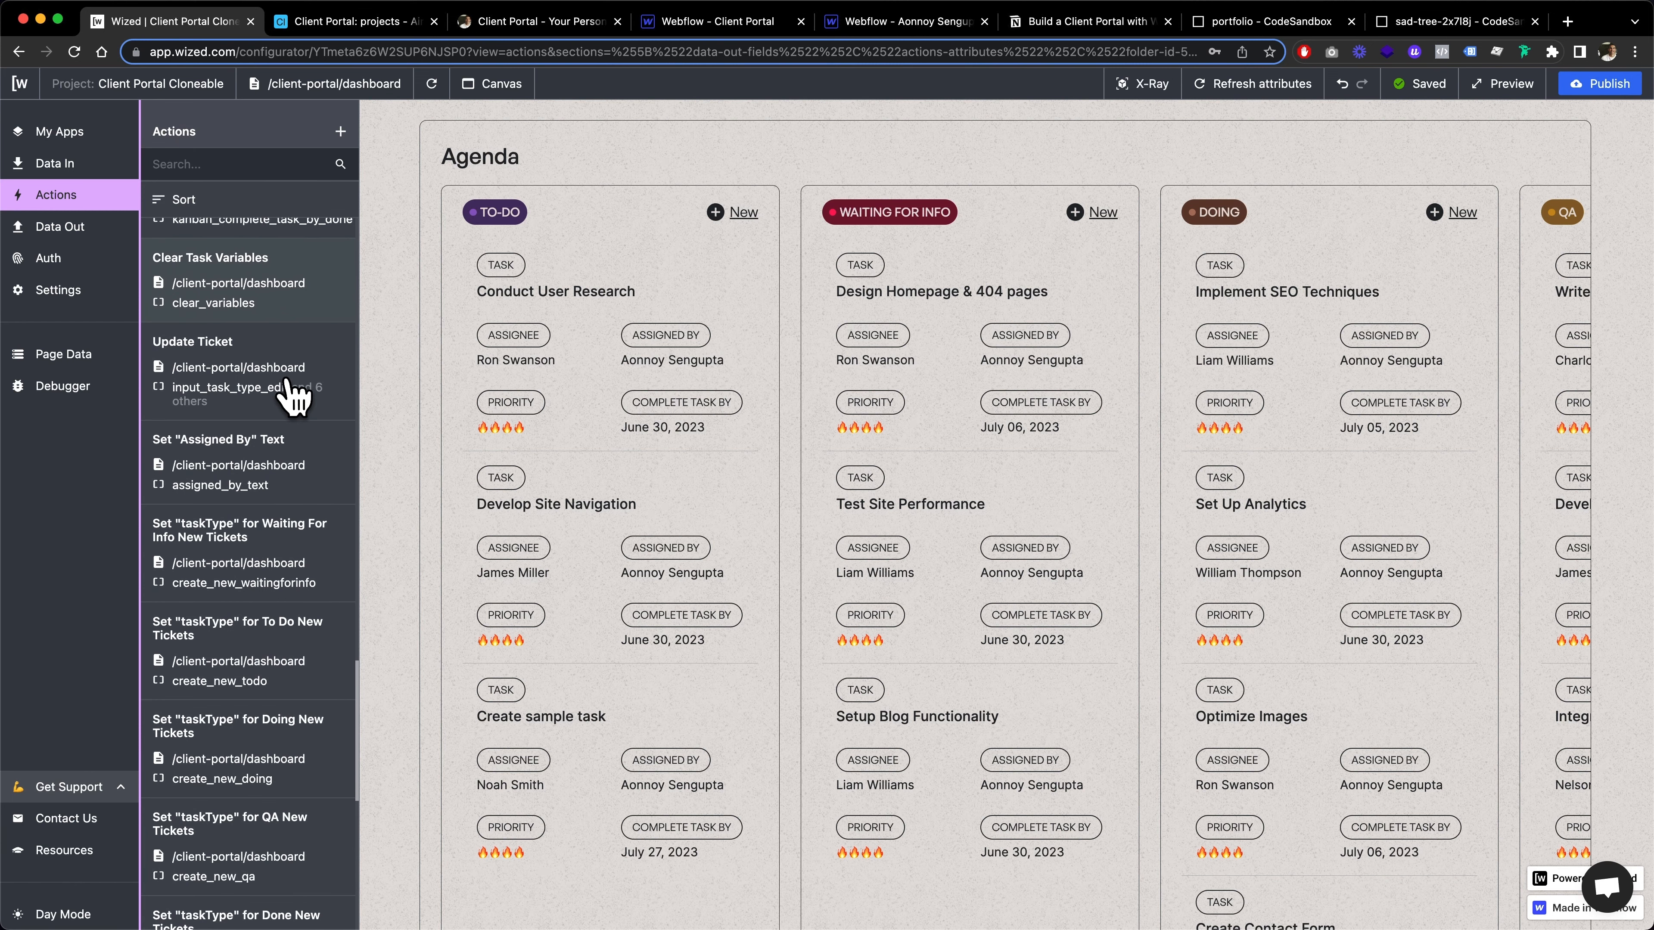
{"action": "scroll", "coordinate": [368, 329], "scroll_direction": "down", "scroll_amount": 1}
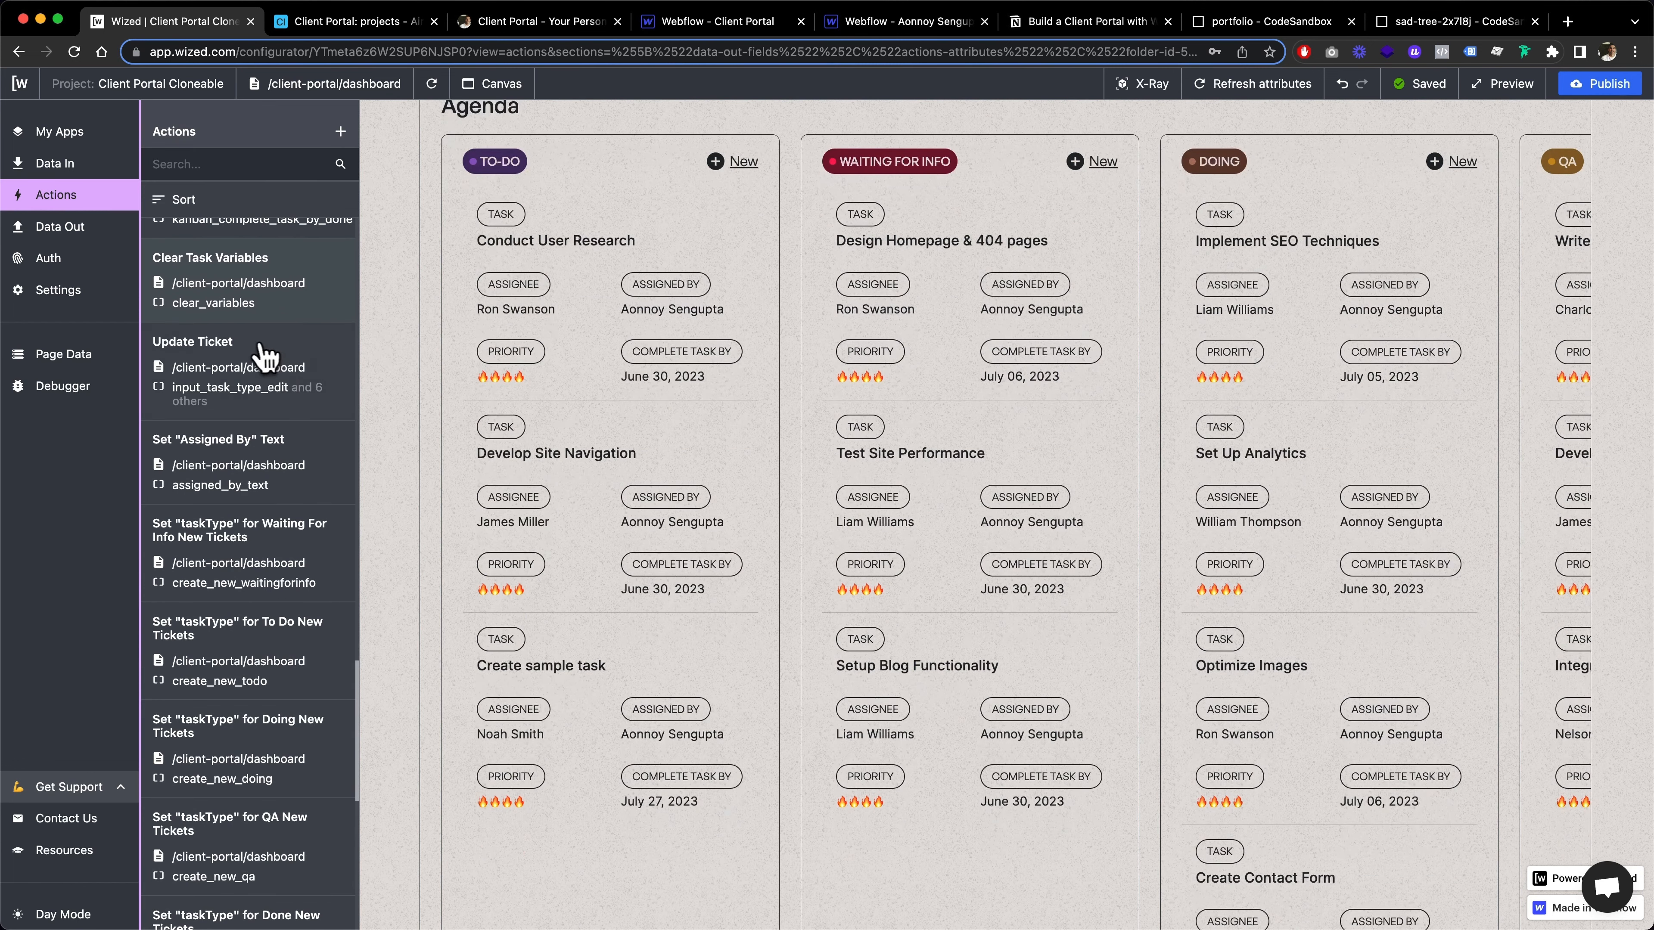
{"action": "left_click", "coordinate": [267, 365]}
{"action": "scroll", "coordinate": [423, 521], "scroll_direction": "down", "scroll_amount": 1}
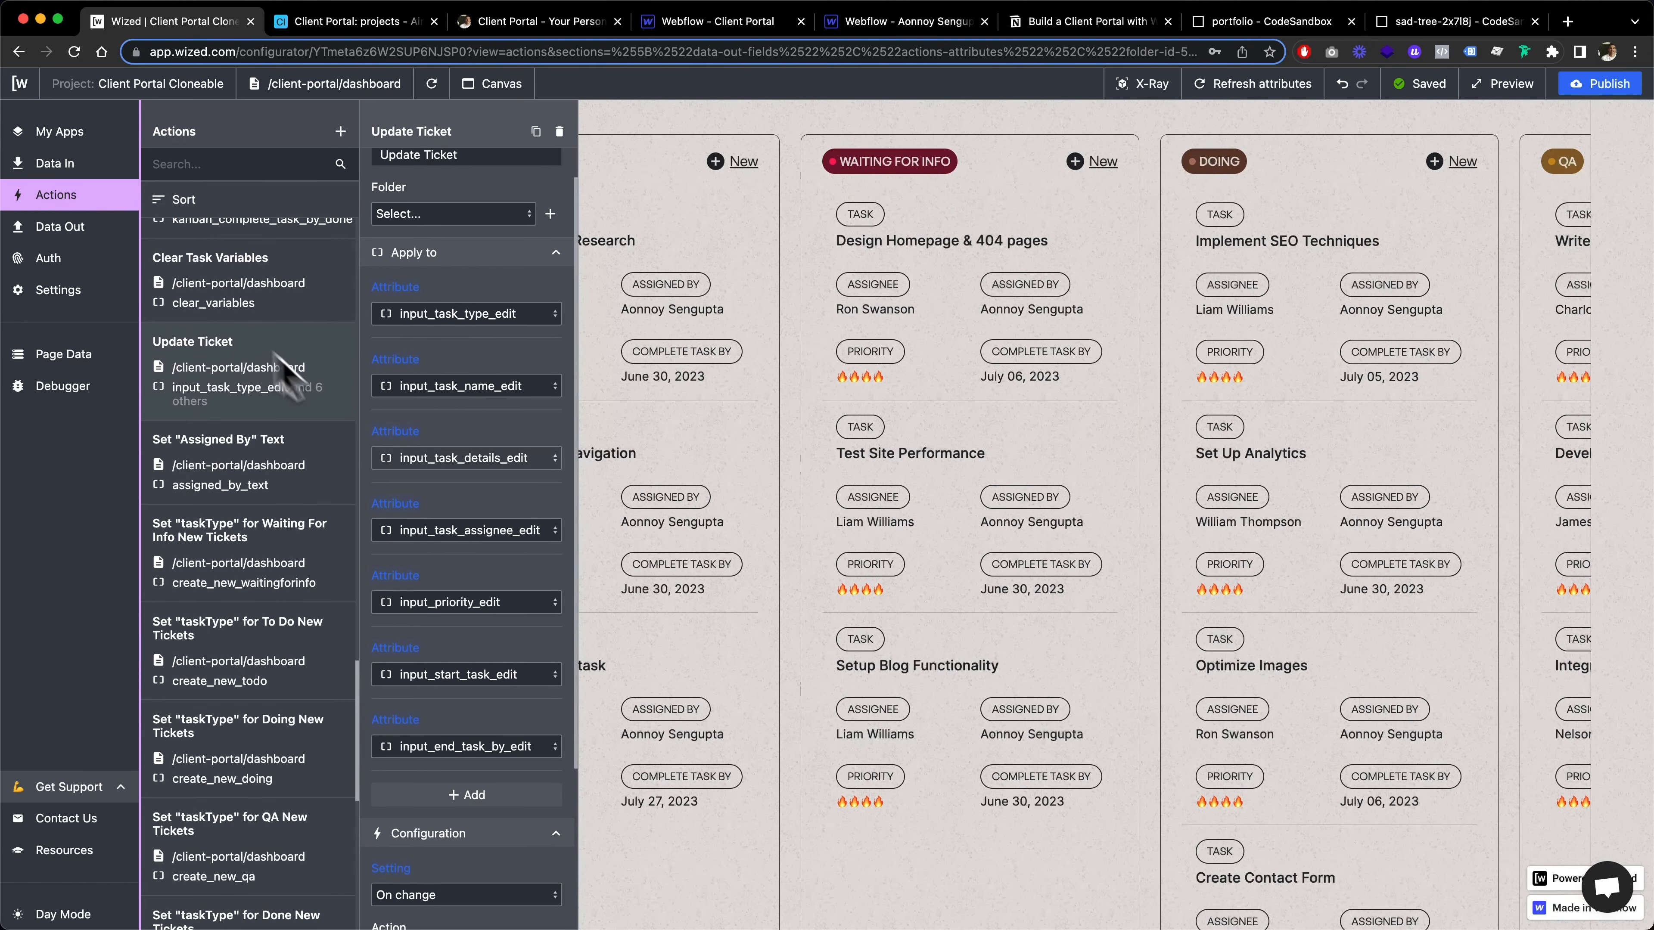
Open the Design Homepage & 404 pages task and compare its edit fields with the Update Ticket attributes and on-change request configuration
{"action": "scroll", "coordinate": [716, 434], "scroll_direction": "up", "scroll_amount": 2}
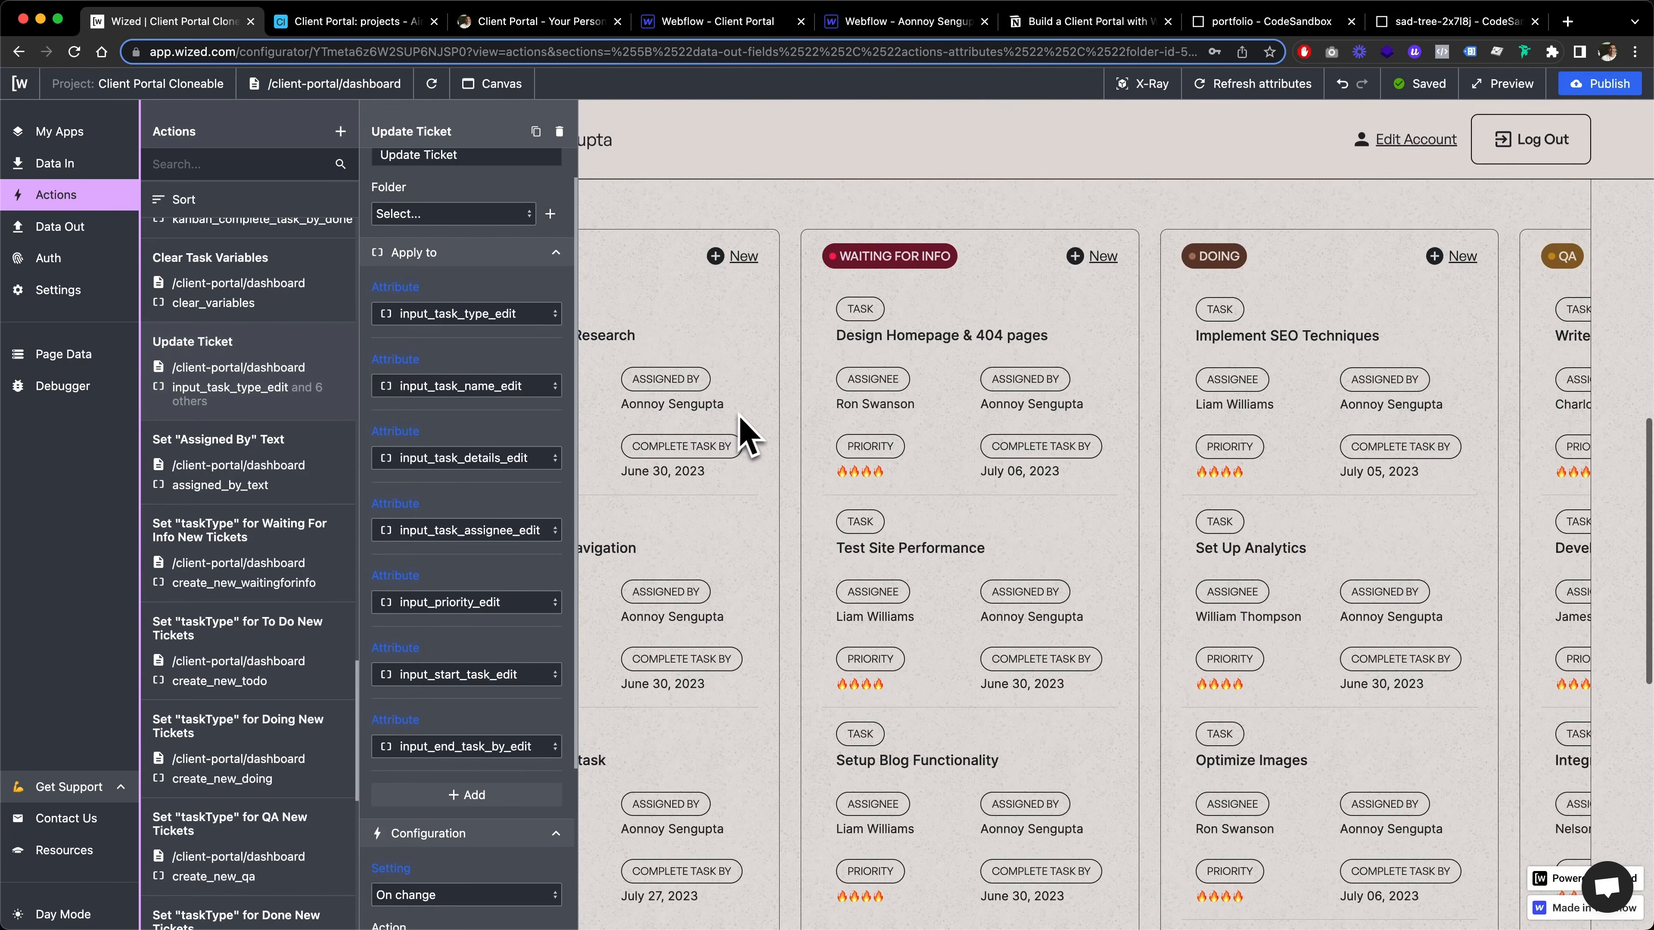
{"action": "left_click", "coordinate": [1002, 329]}
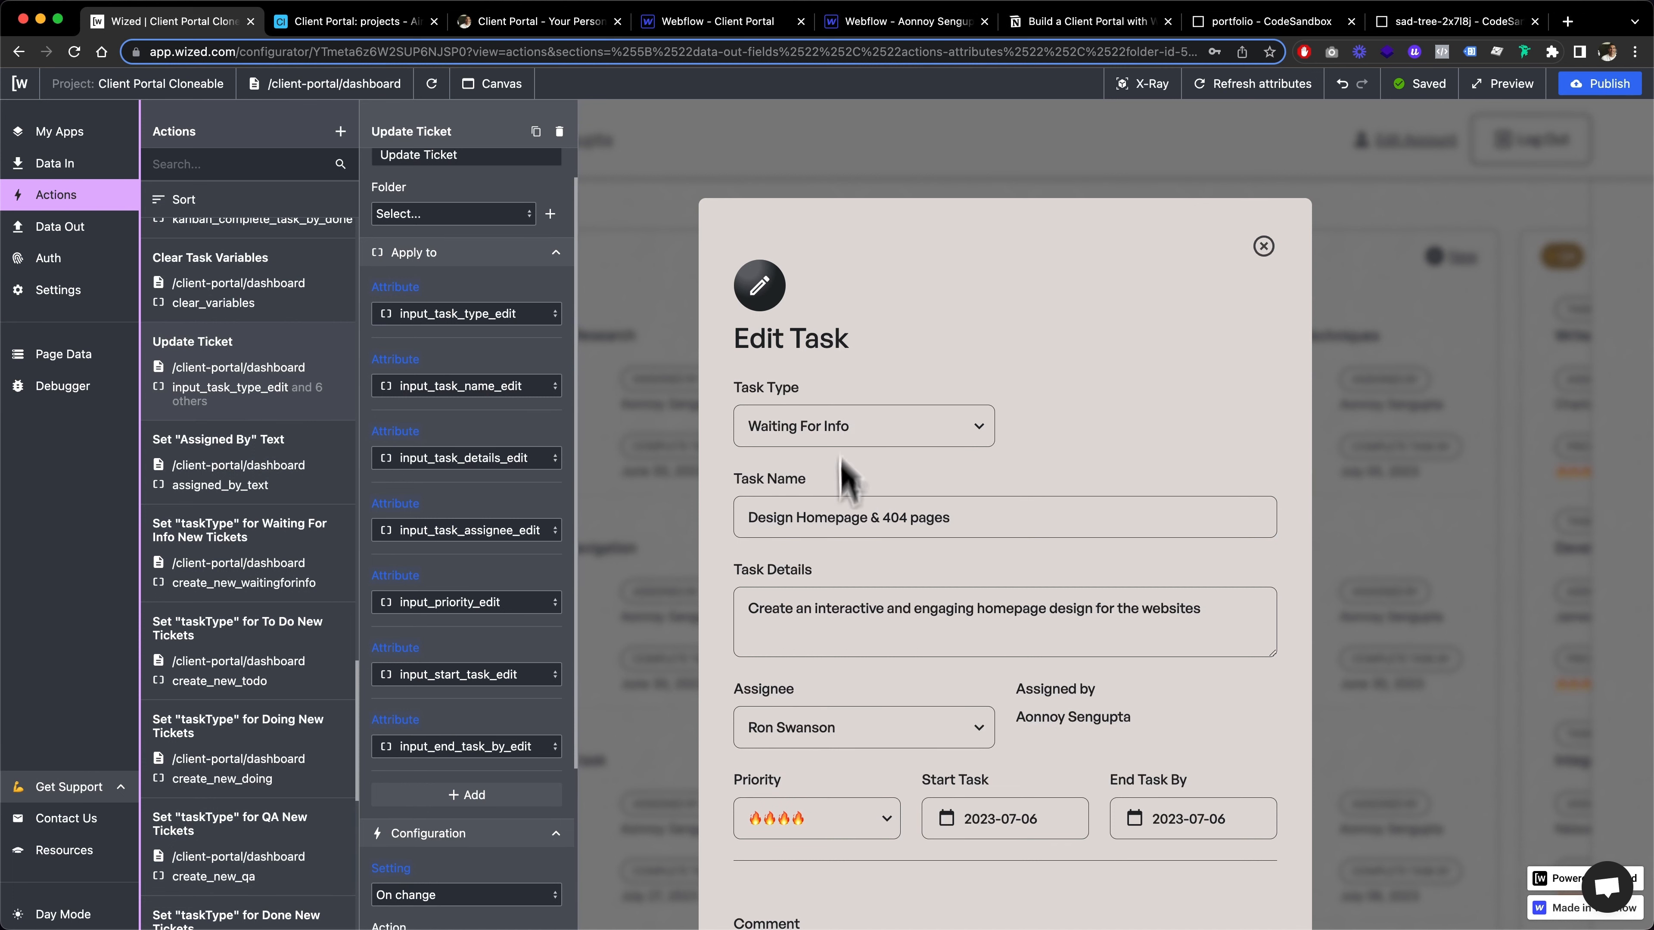
{"action": "scroll", "coordinate": [976, 576], "scroll_direction": "down", "scroll_amount": 1}
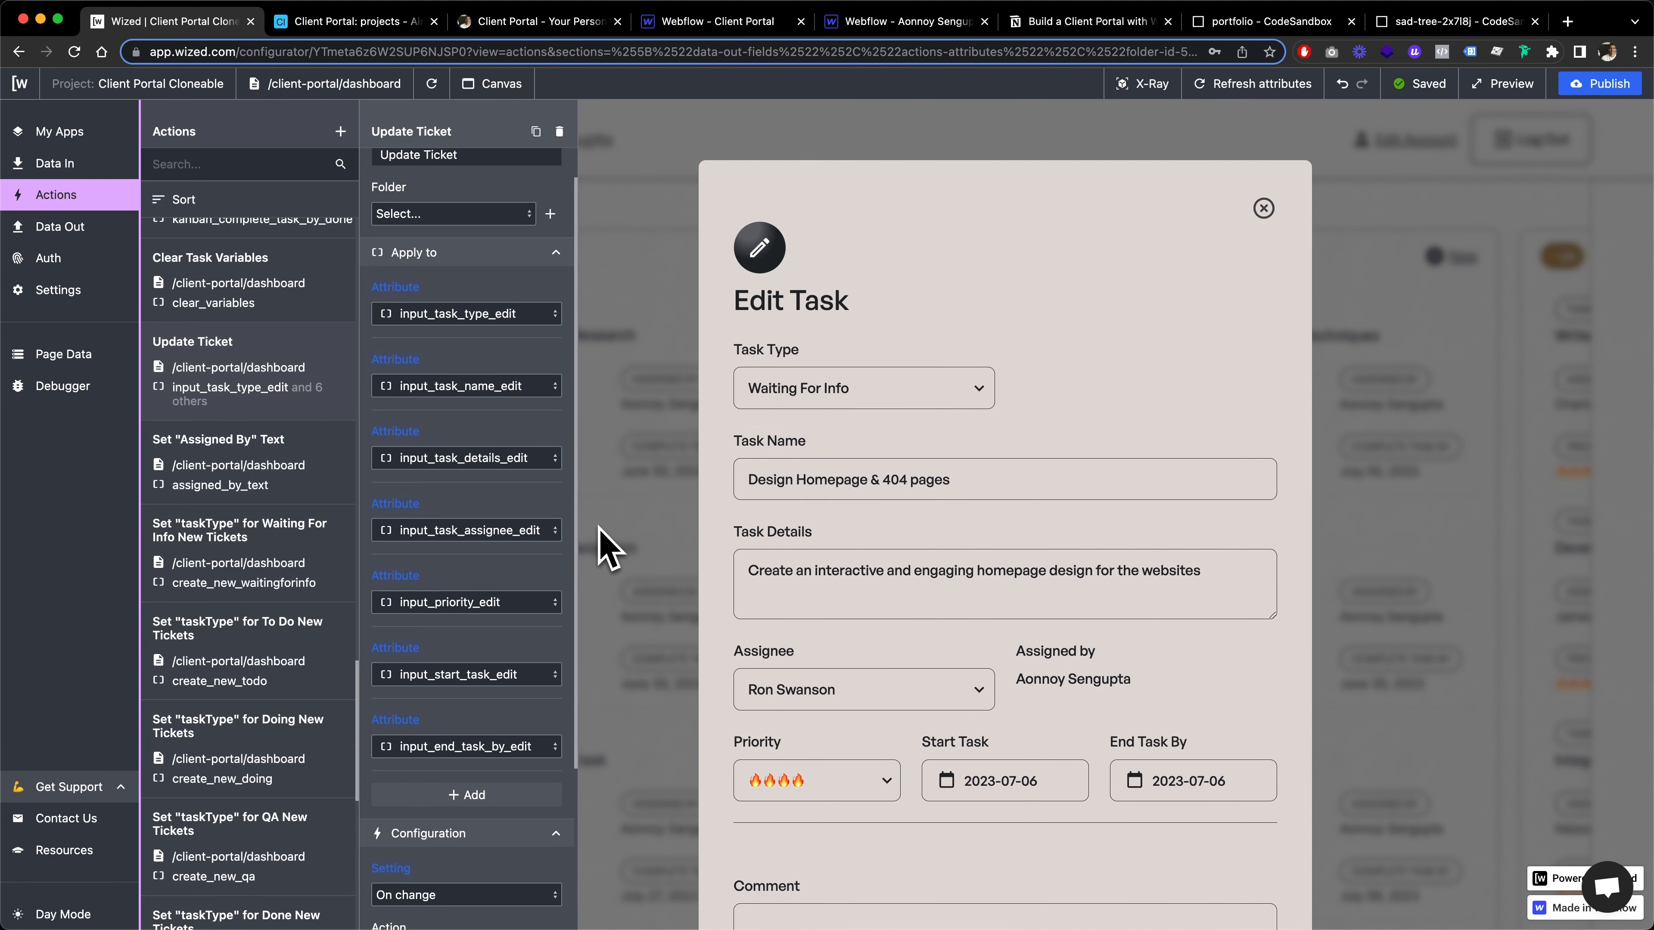
{"action": "scroll", "coordinate": [277, 719], "scroll_direction": "down", "scroll_amount": 2}
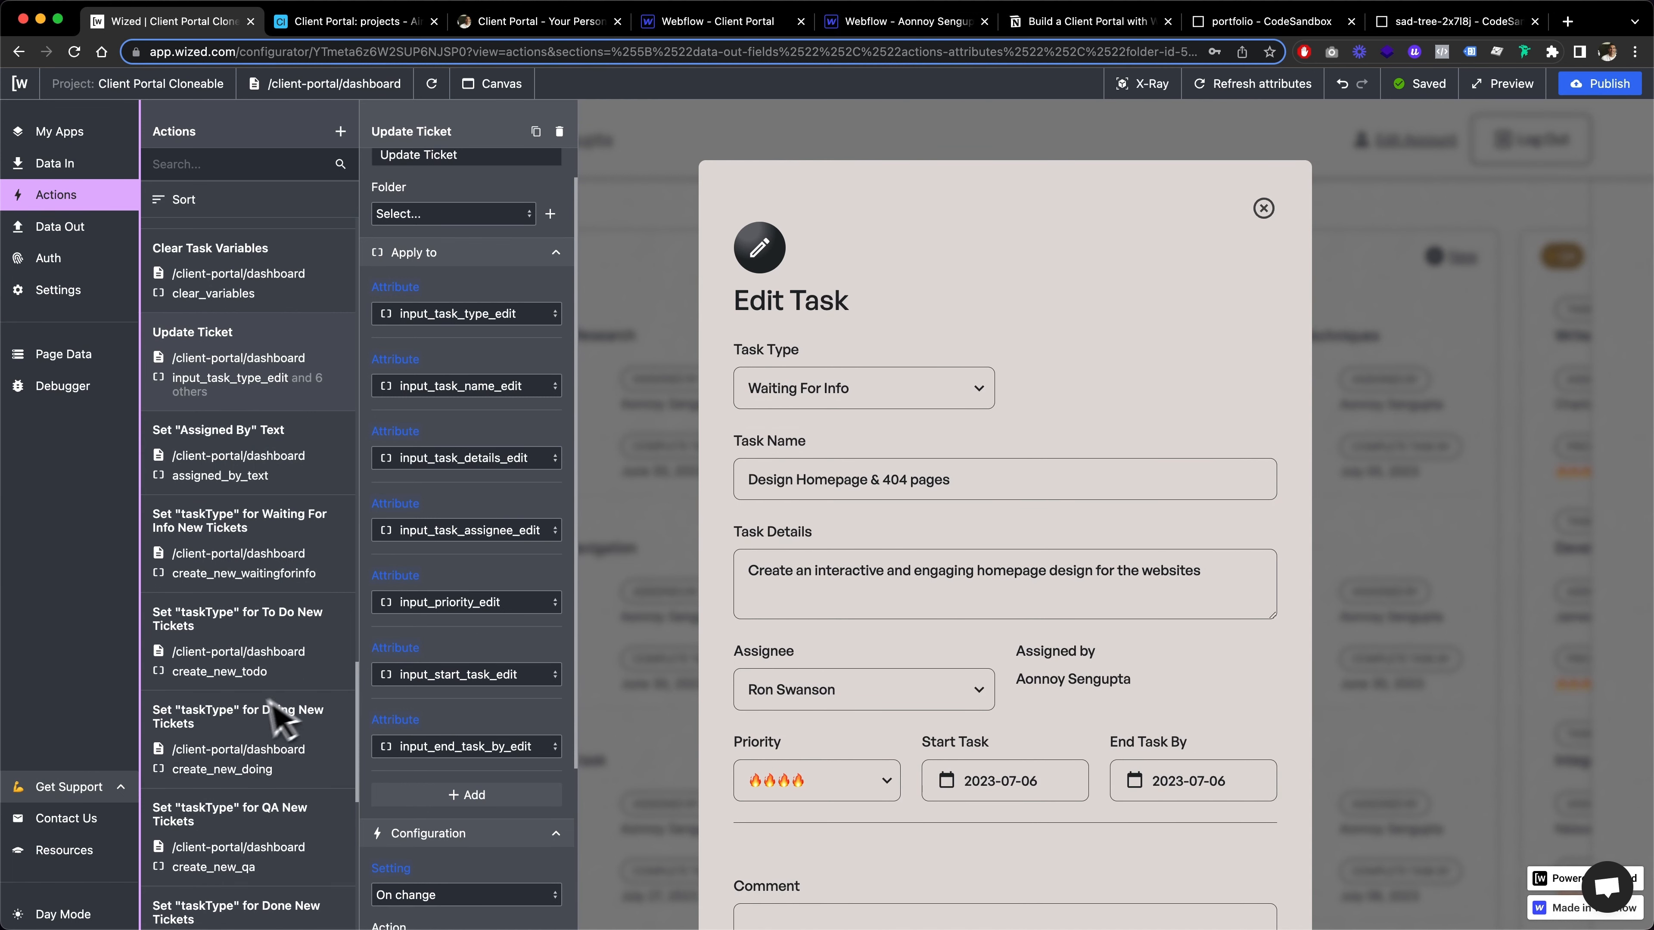
{"action": "scroll", "coordinate": [427, 714], "scroll_direction": "down", "scroll_amount": 5}
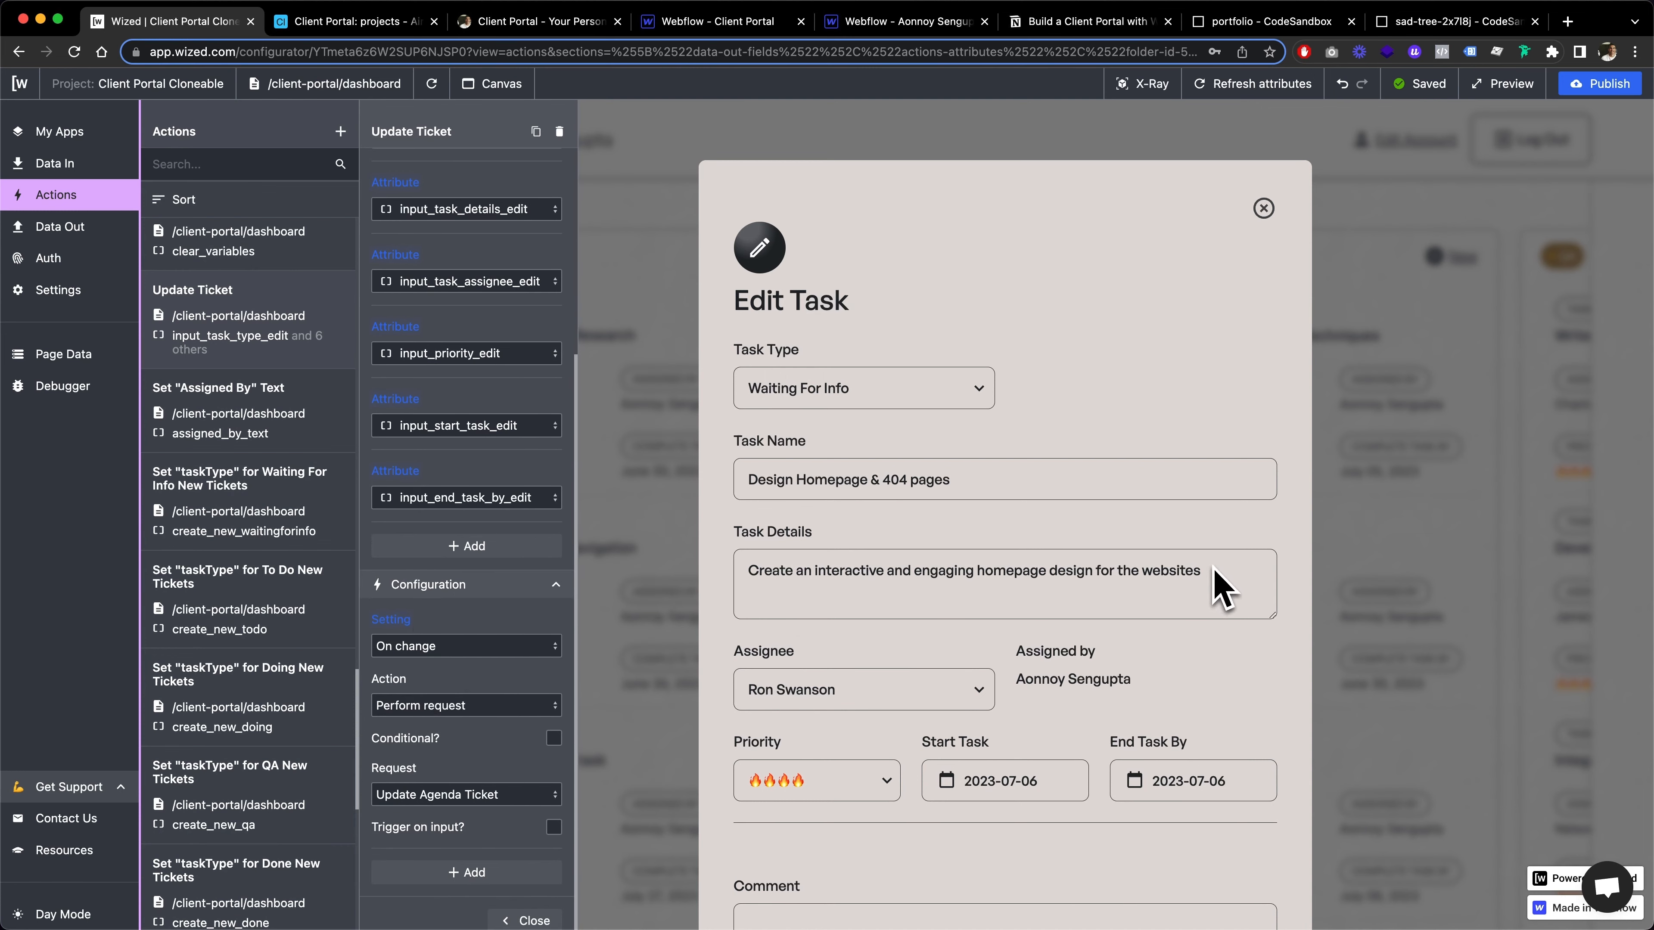
{"action": "scroll", "coordinate": [449, 749], "scroll_direction": "down", "scroll_amount": 1}
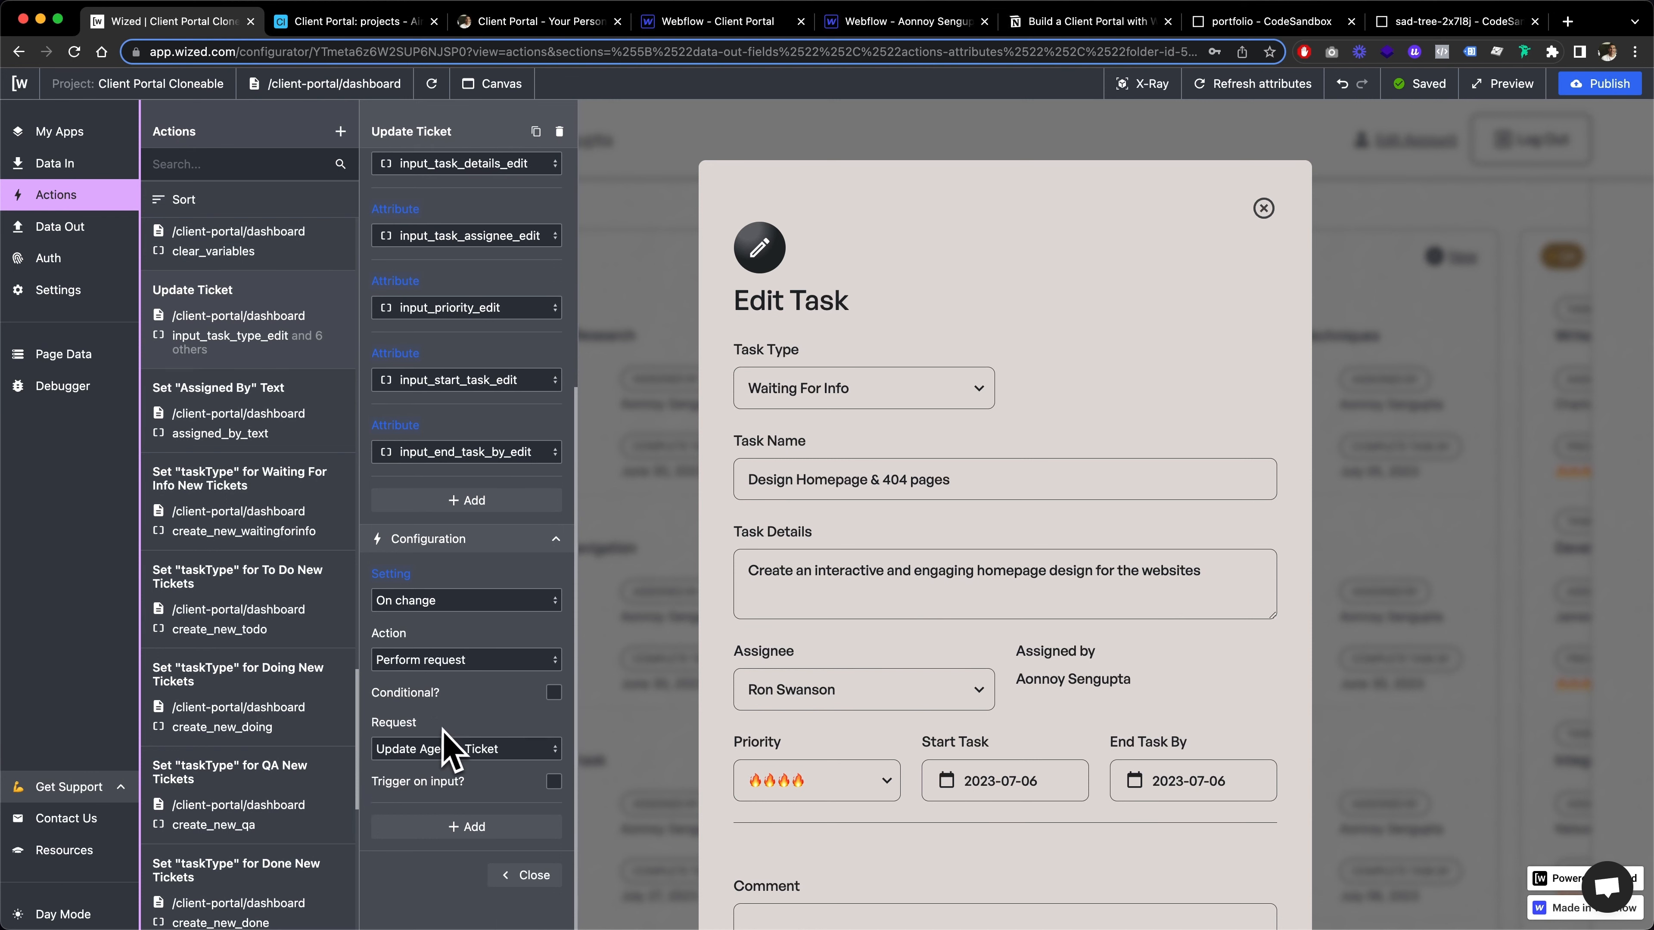